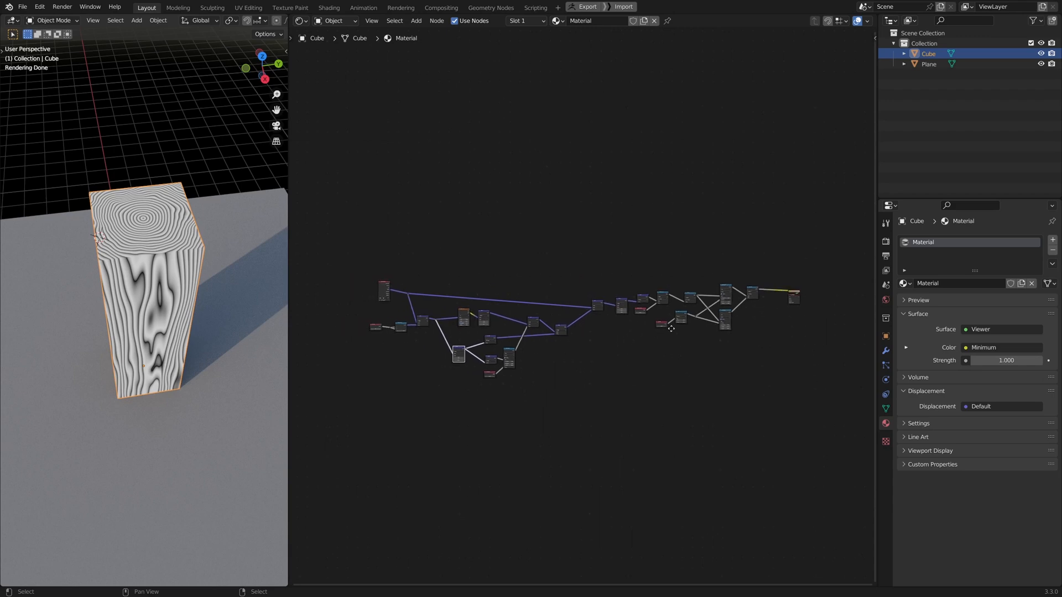
Step: Examine the wood material's node tree from the Texture Coordinate node through the noise and warp-strength nodes
scroll(523, 423, up, 2)
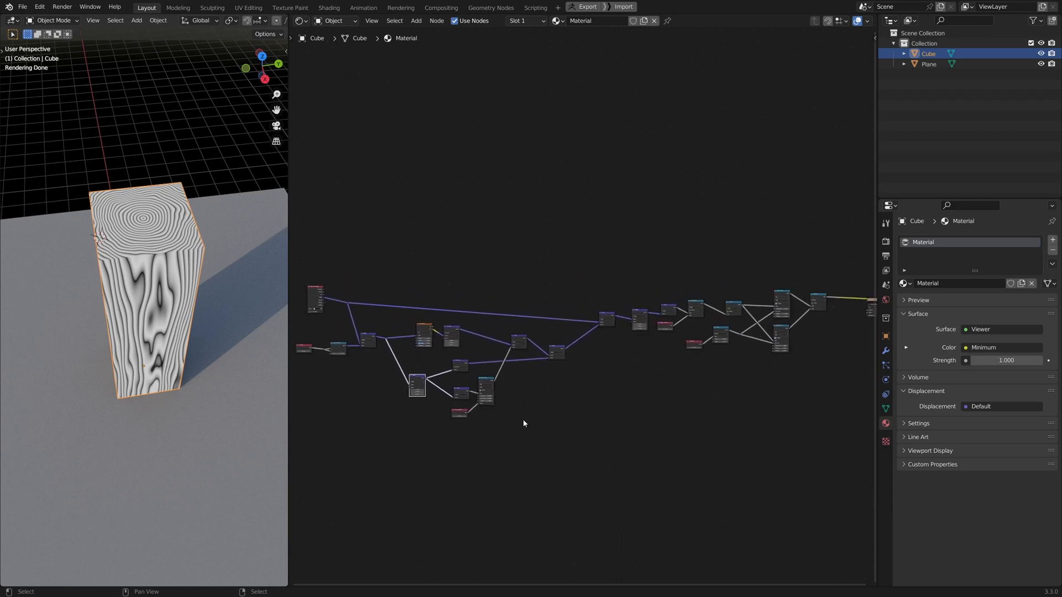
scroll(591, 364, down, 1)
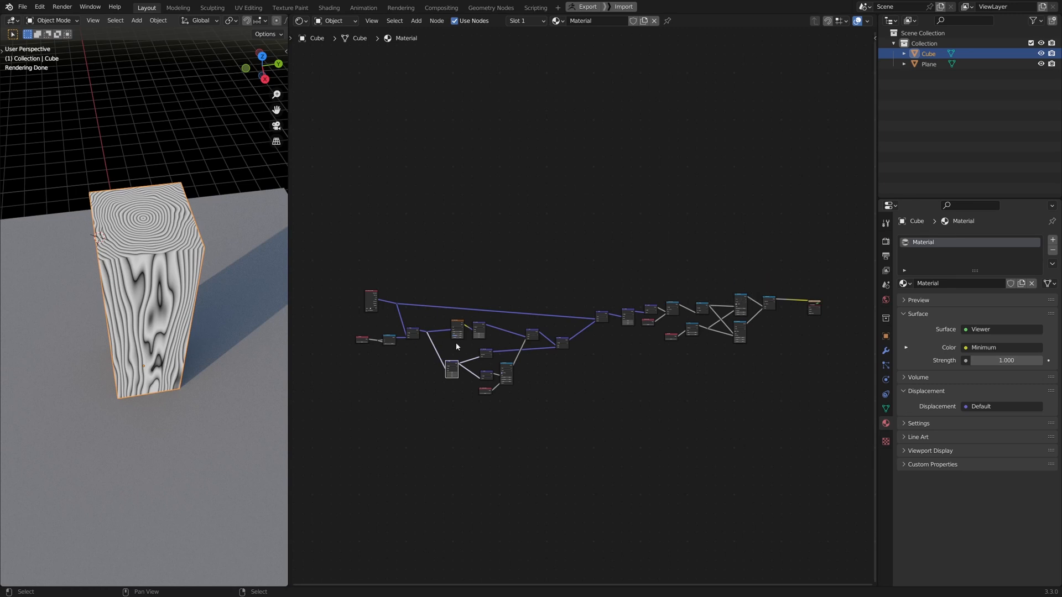
middle_drag(471, 364, 559, 351)
scroll(576, 381, up, 3)
scroll(577, 382, up, 7)
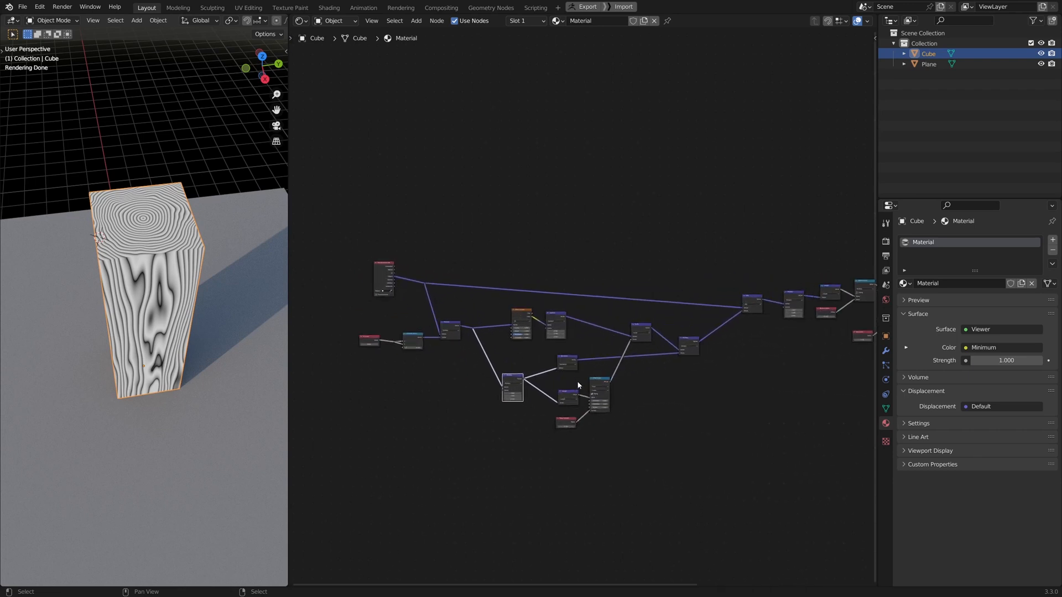
middle_drag(631, 375, 563, 371)
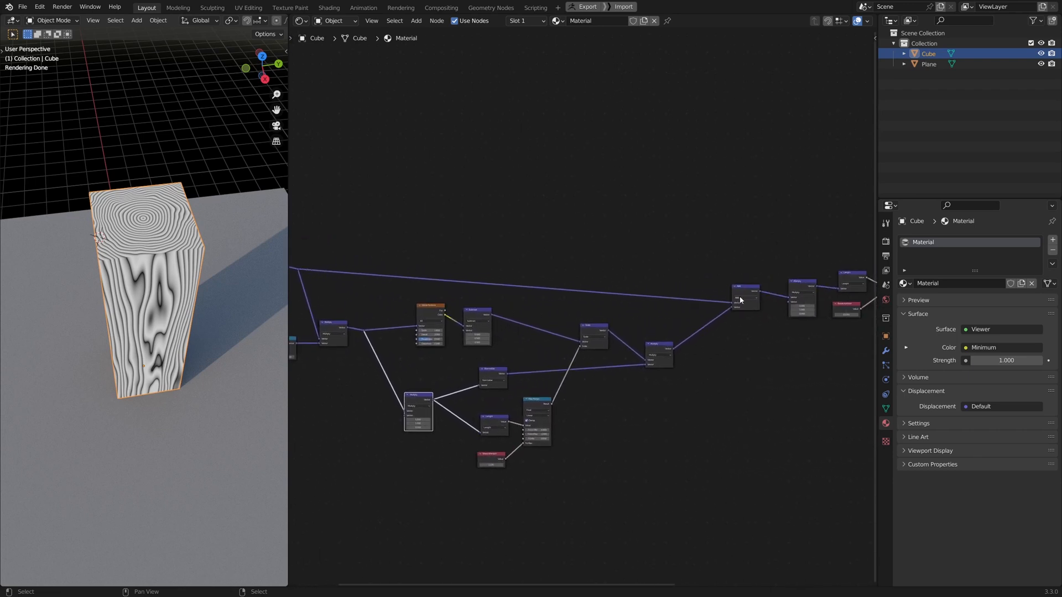
click(739, 301)
middle_drag(389, 438, 523, 455)
scroll(524, 455, up, 3)
middle_drag(528, 414, 616, 335)
scroll(617, 338, up, 1)
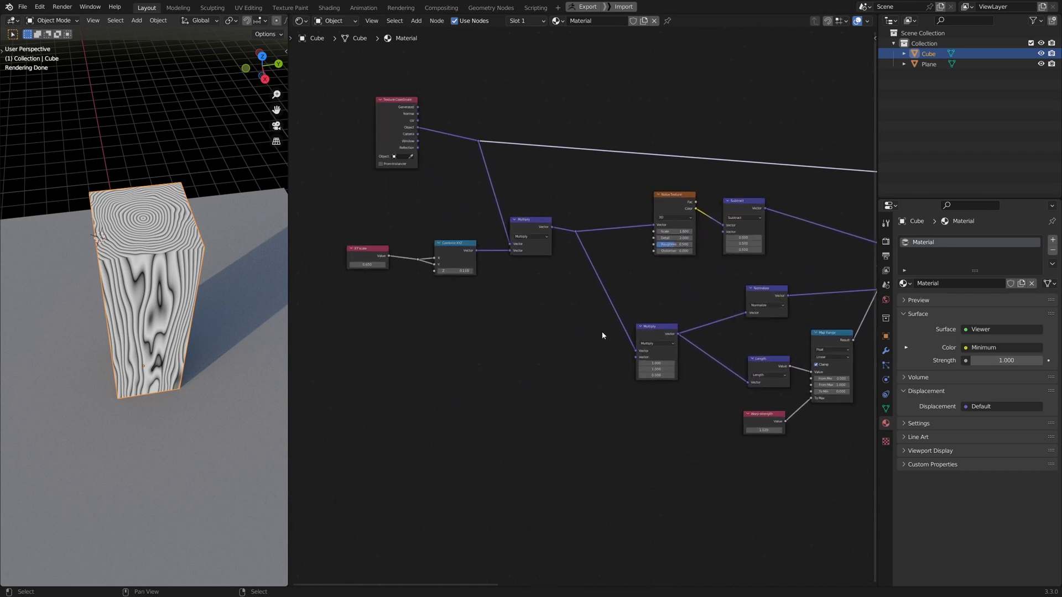
Step: Cut the link feeding the lower Multiply node and connect that node to the reroute after the Texture Coordinate's Object output instead
drag(657, 334, 650, 348)
middle_drag(650, 348, 503, 345)
middle_drag(376, 268, 510, 284)
click(476, 224)
drag(485, 233, 483, 234)
mouse_move(590, 349)
mouse_down()
mouse_move(589, 336)
mouse_move(589, 353)
mouse_up()
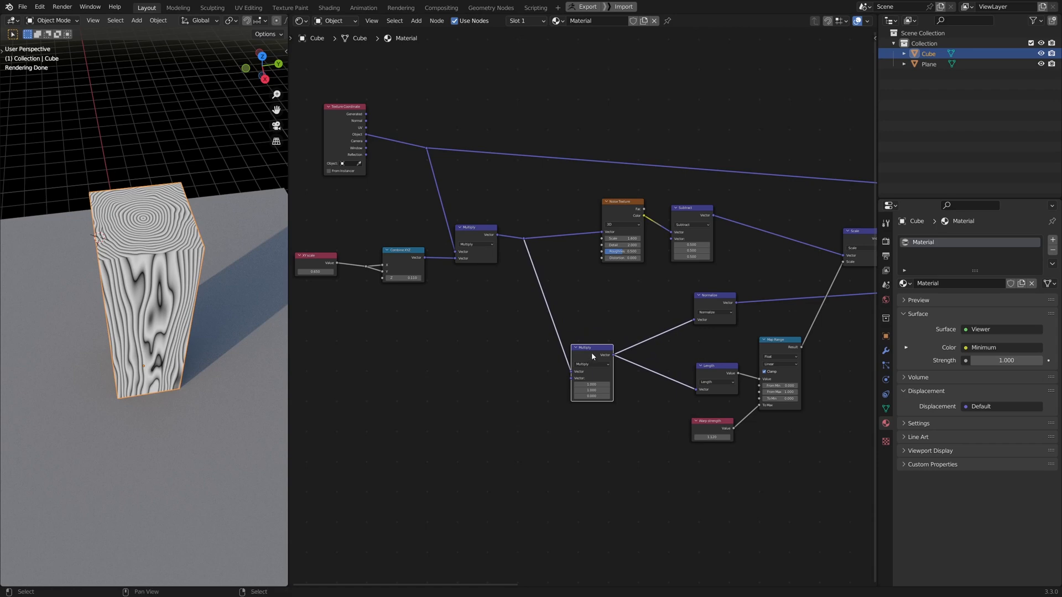
ctrl+right_drag(535, 321, 507, 303)
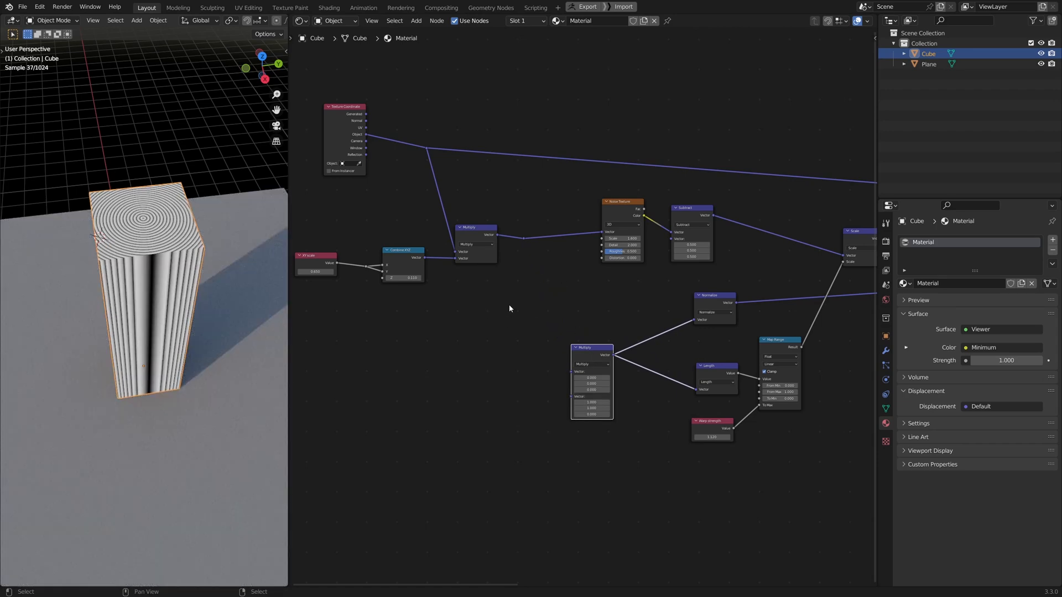
drag(439, 149, 584, 373)
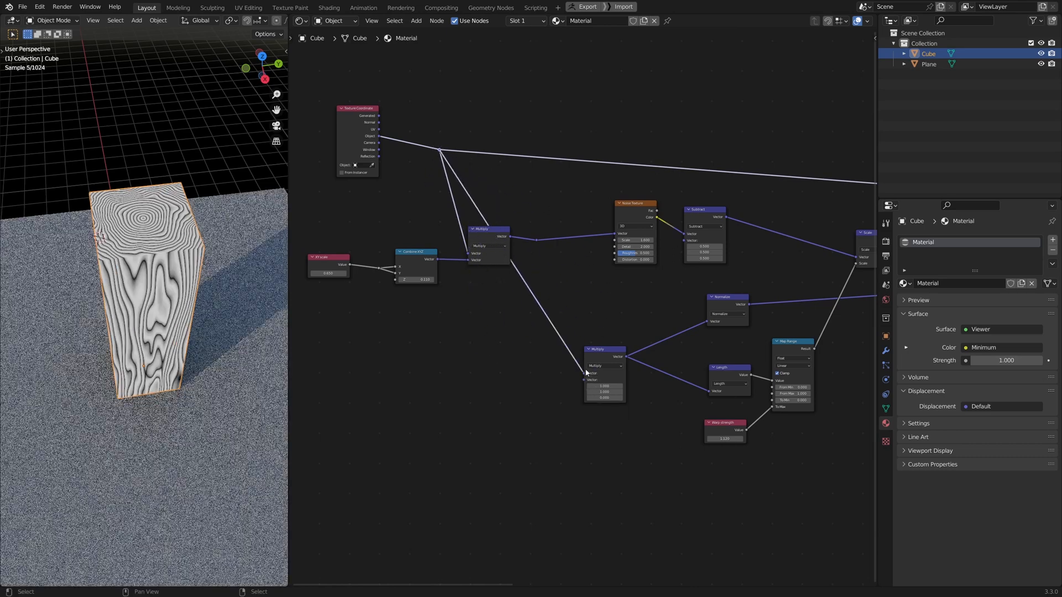
click(600, 356)
mouse_move(222, 299)
middle_down()
mouse_move(212, 251)
mouse_move(222, 297)
middle_up()
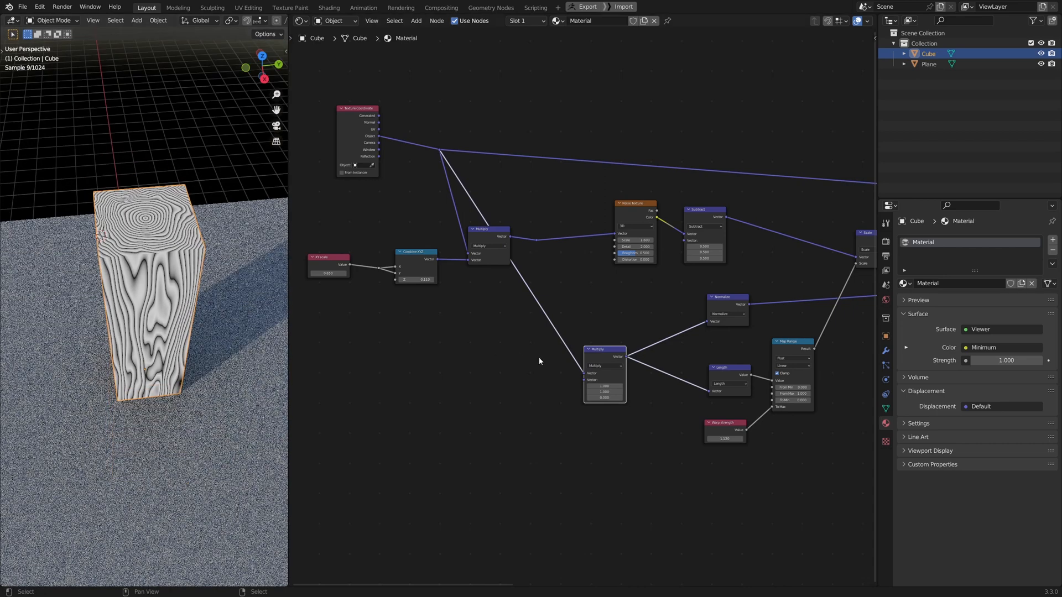
Step: Reposition the two Multiply nodes and remove the reroute from the link into the Noise Texture
drag(607, 351, 596, 327)
drag(490, 236, 493, 248)
click(536, 240)
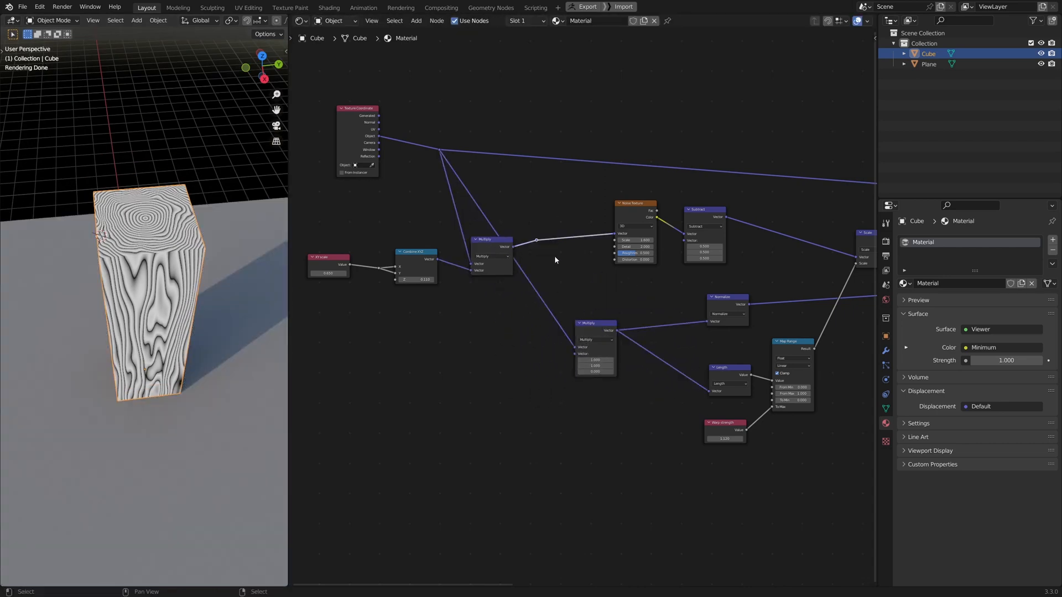
key(alt+d)
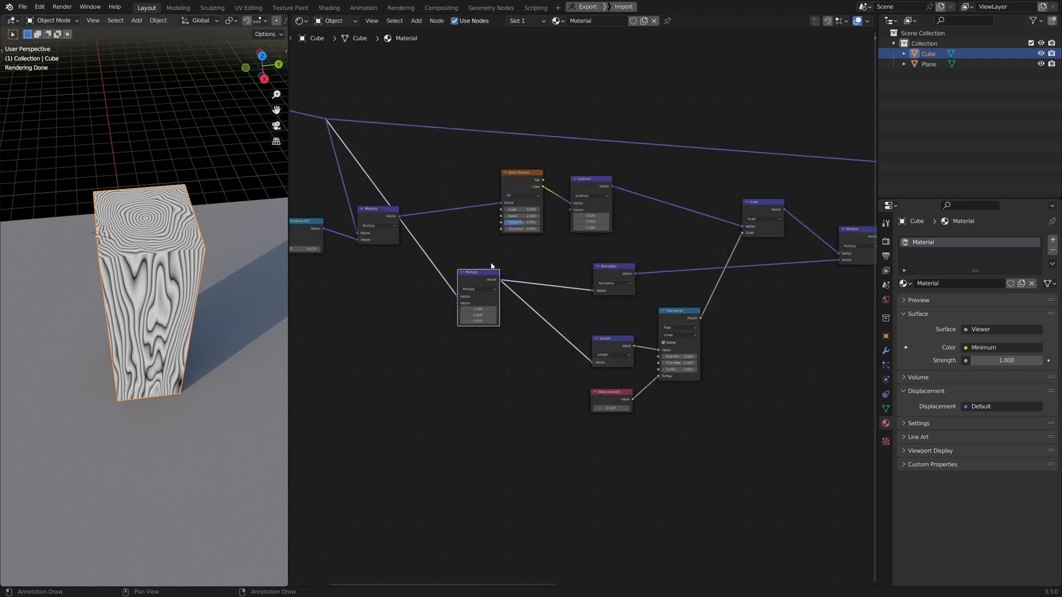
Step: Duplicate the lower Multiply node with its input link, place the copy below, and connect its output to the Length node
key(ctrl+shift+d)
click(490, 356)
drag(485, 278, 485, 267)
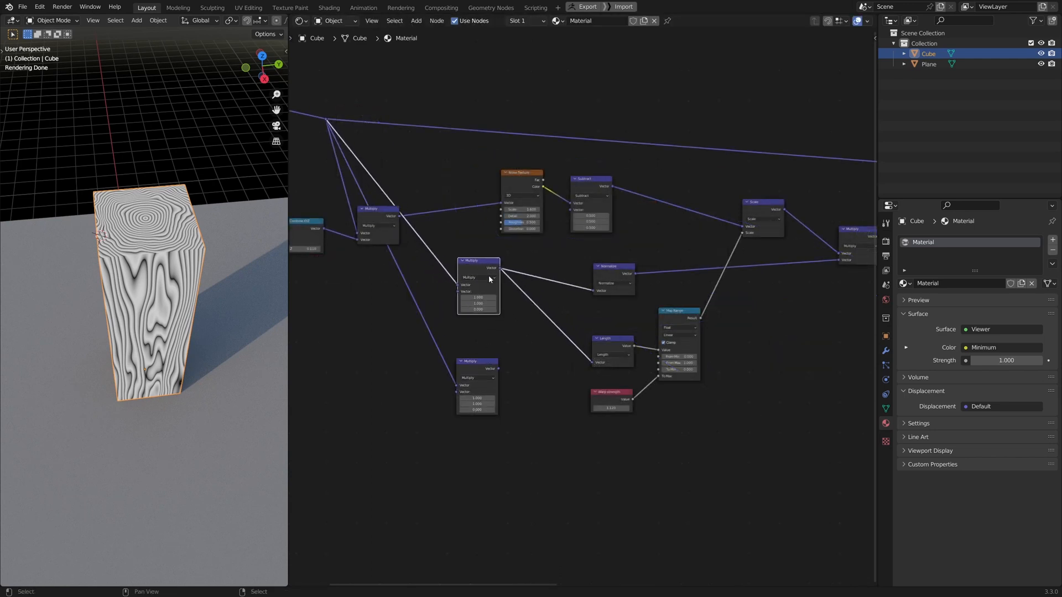
middle_drag(524, 361, 529, 322)
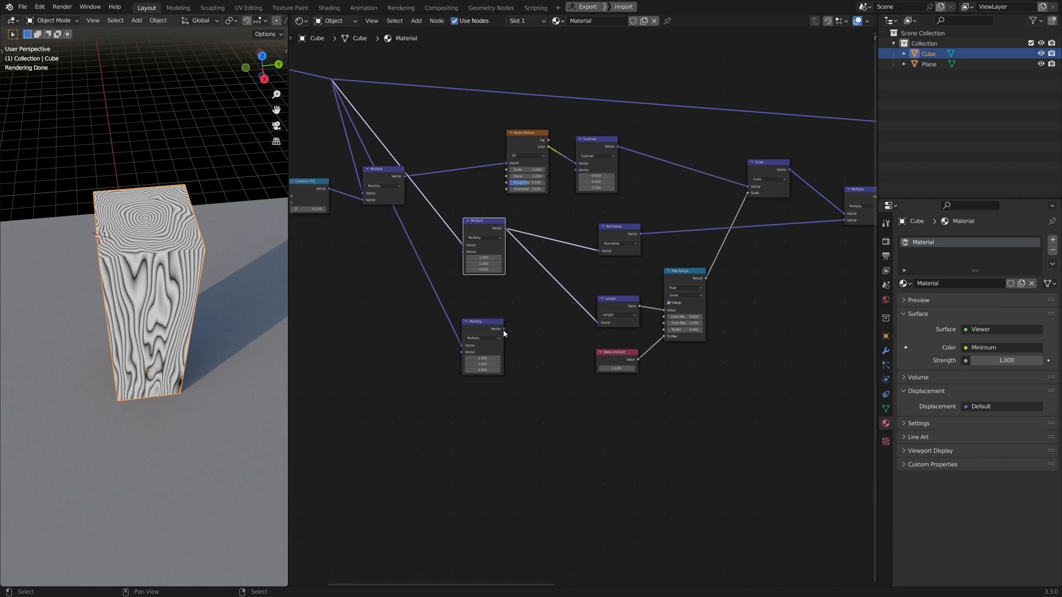
drag(503, 329, 622, 314)
Step: Move the copied Multiply, Length, Map Range and Warp strength nodes well below the rest of the tree
key(b)
drag(459, 295, 776, 421)
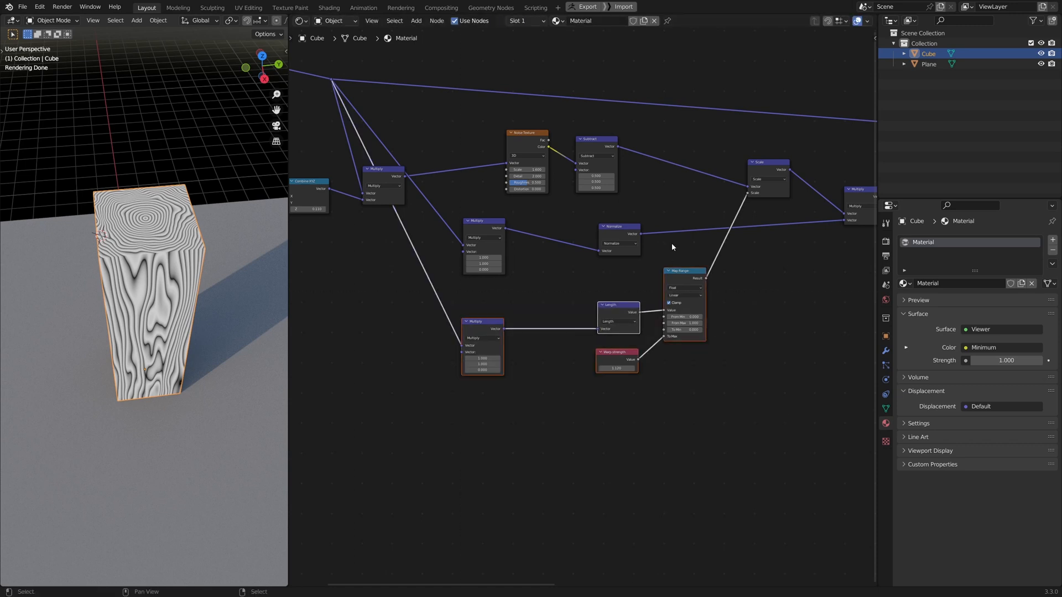
key(g)
click(658, 445)
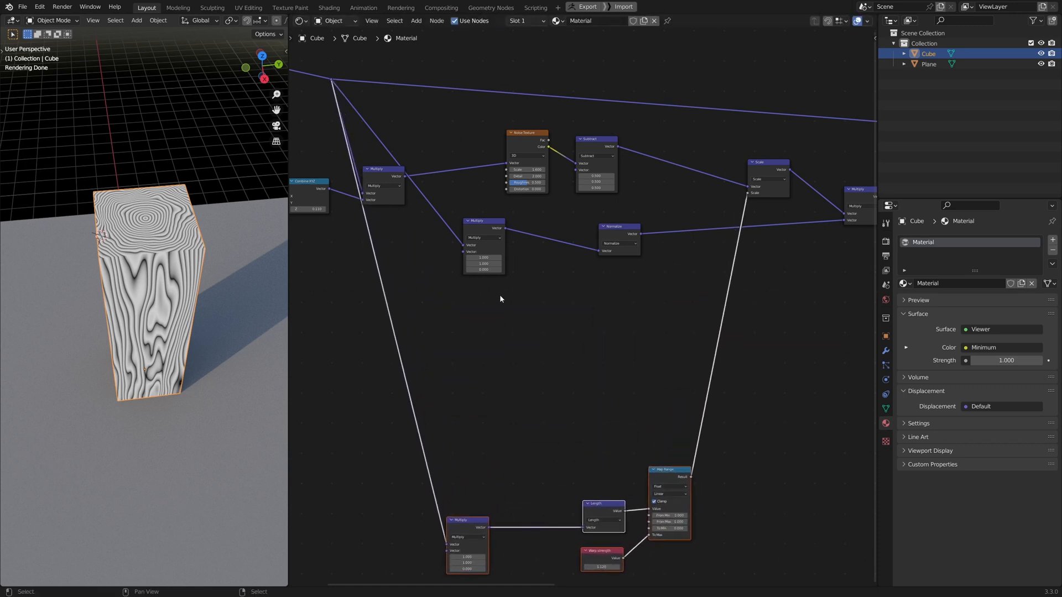
Step: Space out the Texture Coordinate node and add a separate reroute branching to the two upper Multiply nodes and the long upper link
middle_drag(376, 182, 611, 222)
drag(467, 92, 398, 94)
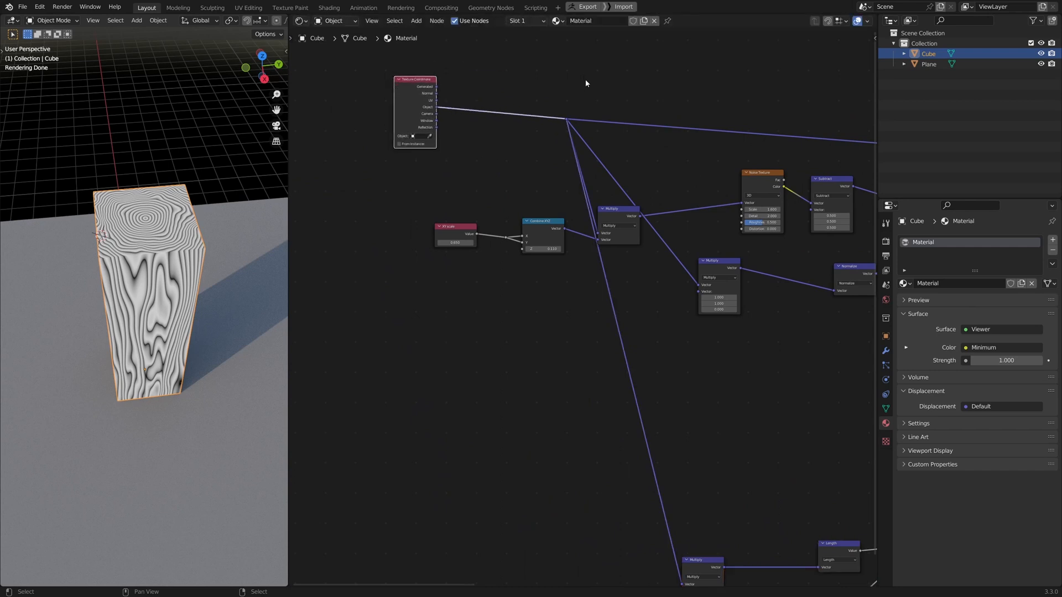
drag(585, 83, 525, 149)
key(g)
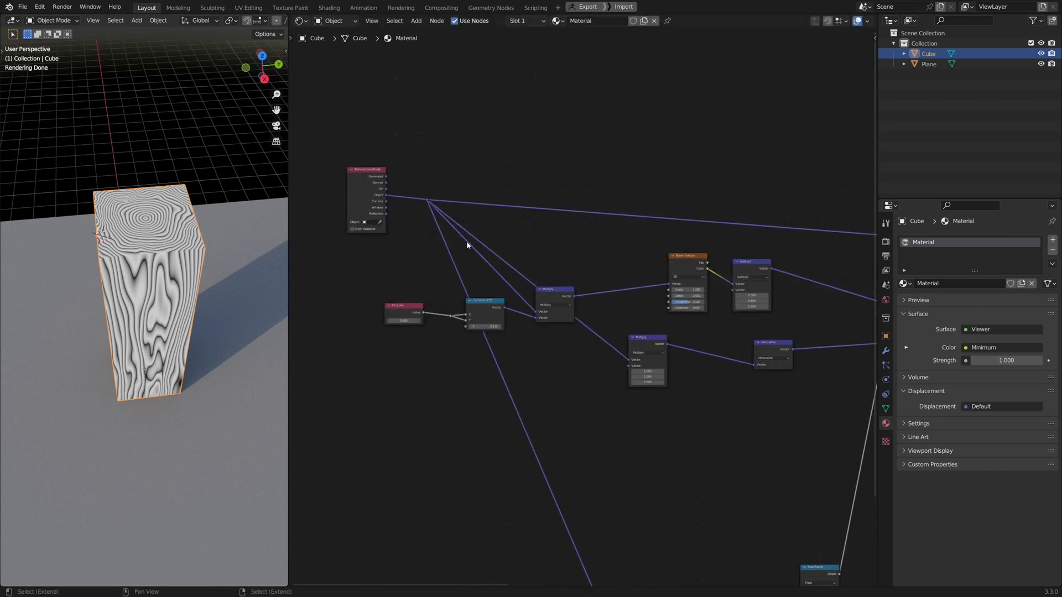
shift+right_drag(487, 229, 514, 173)
key(g)
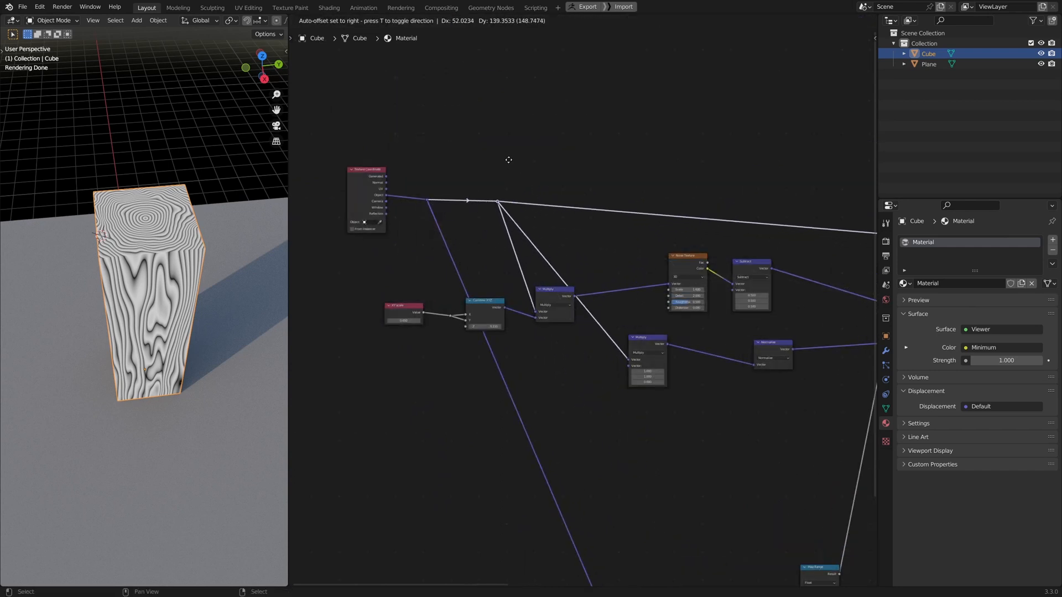
click(508, 159)
middle_drag(496, 250, 565, 178)
Step: Add a reroute on the link to the bottom Multiply node and place it further left, beneath the XY scale node
shift+right_drag(631, 287, 558, 314)
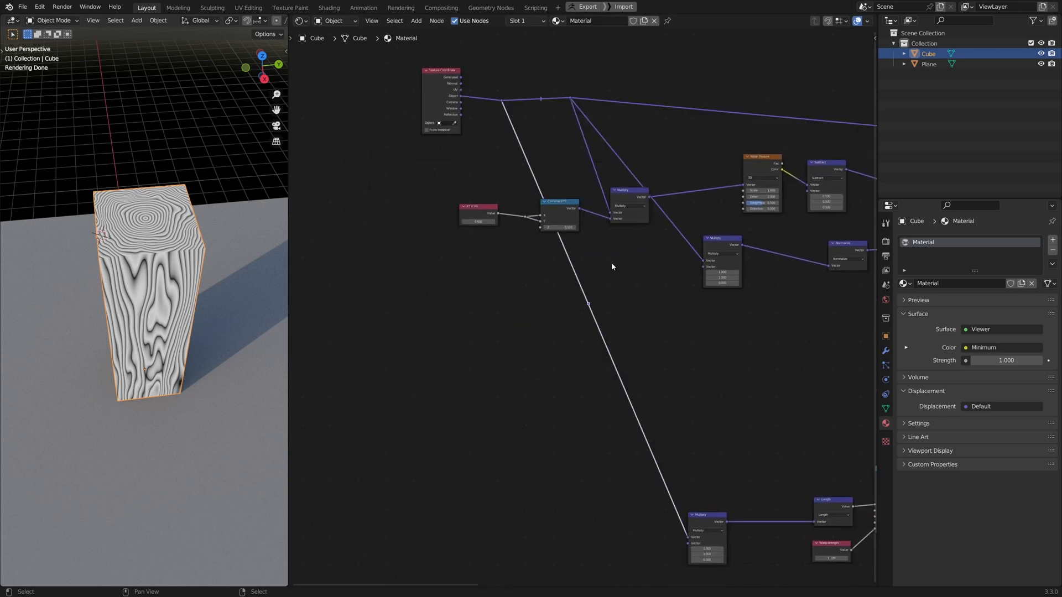
key(g)
click(464, 292)
Step: Move the Texture Coordinate node and its first reroute further left, away from the warp nodes
key(b)
drag(497, 68, 442, 111)
key(b)
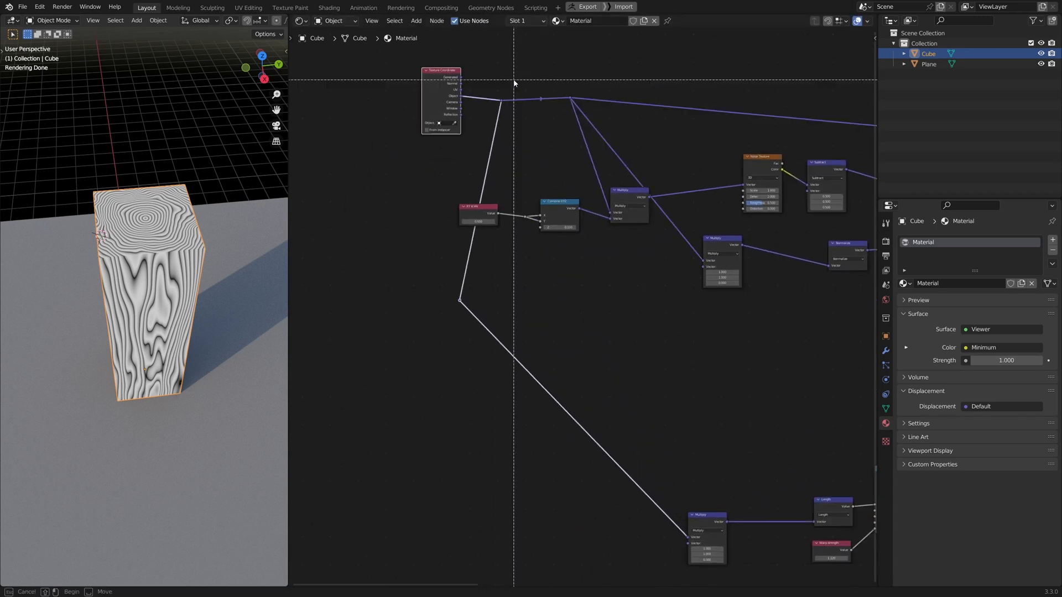
drag(529, 80, 488, 121)
key(g)
click(347, 71)
Step: Group the warp nodes from XY scale through the final vector Add, including their reroutes, and return to the main material tree
middle_drag(571, 237, 434, 245)
scroll(567, 268, down, 4)
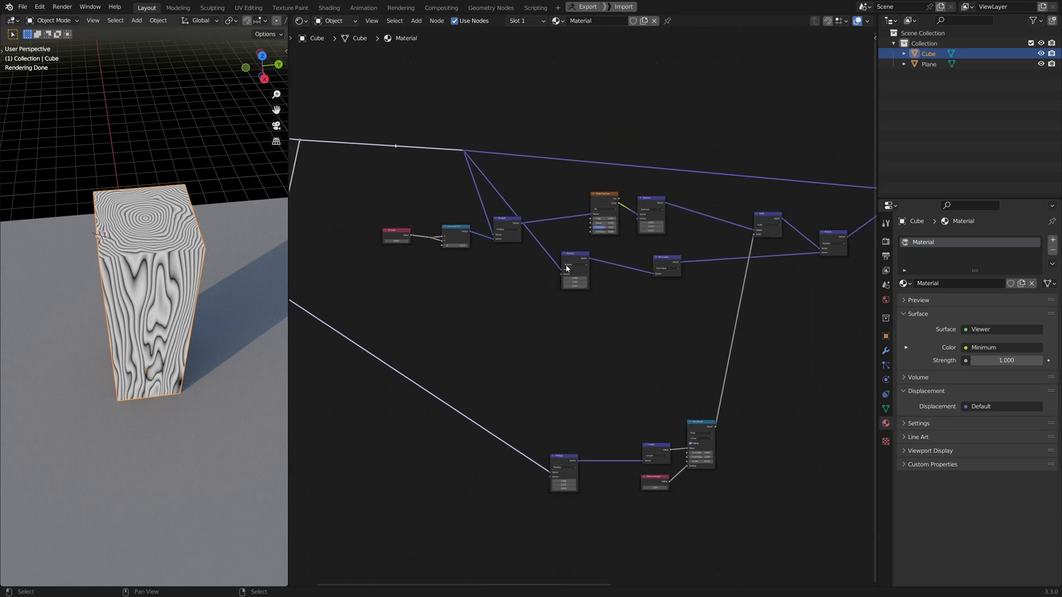
middle_drag(766, 262, 561, 264)
key(b)
drag(741, 127, 322, 298)
middle_drag(322, 298, 504, 315)
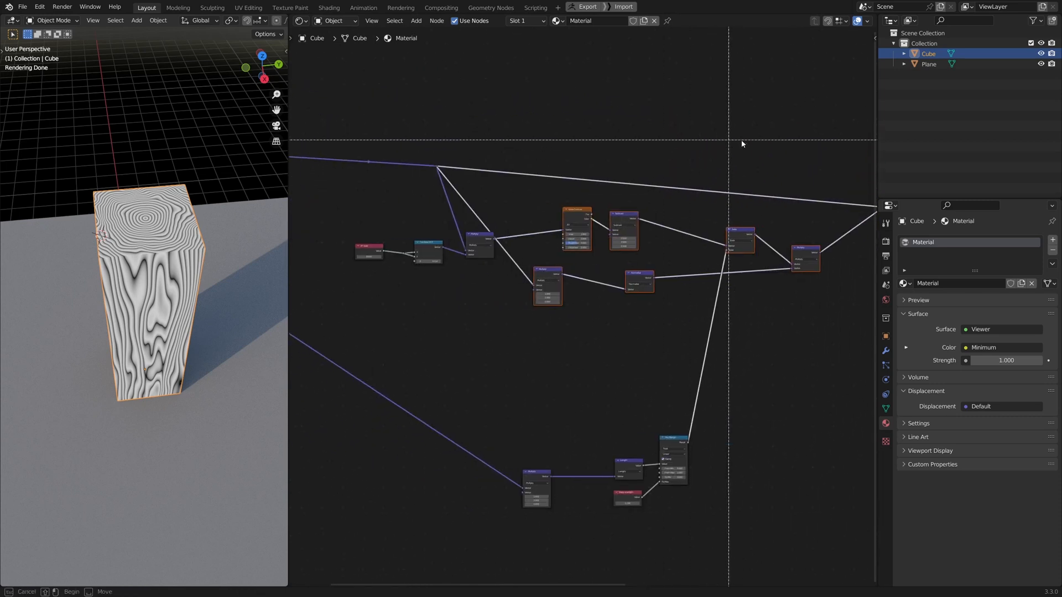
middle_drag(749, 190, 819, 250)
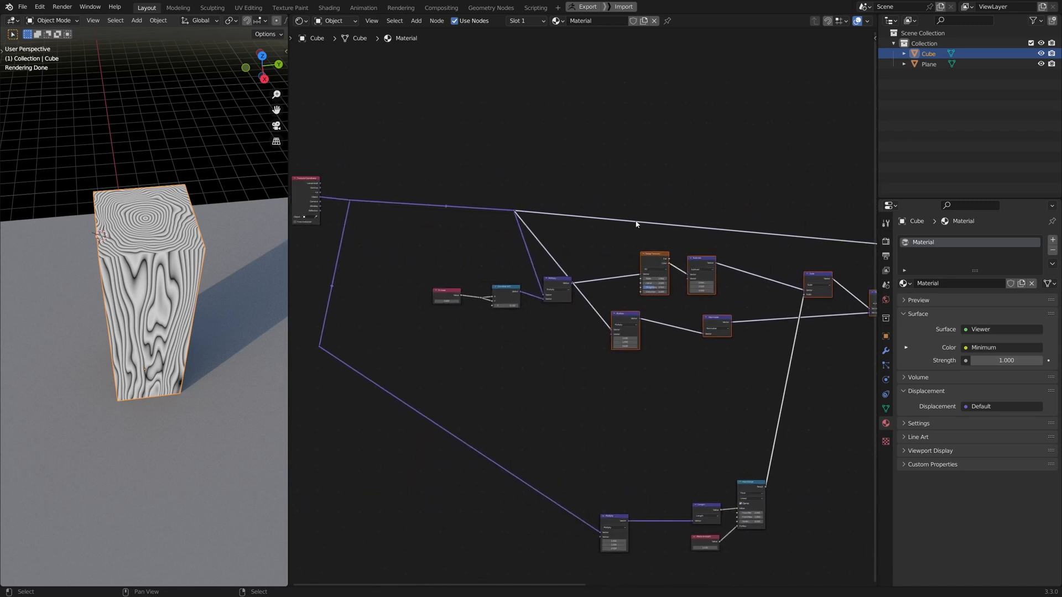
key(b)
drag(706, 169, 432, 336)
scroll(426, 360, up, 9)
middle_drag(389, 312, 585, 331)
scroll(464, 316, up, 2)
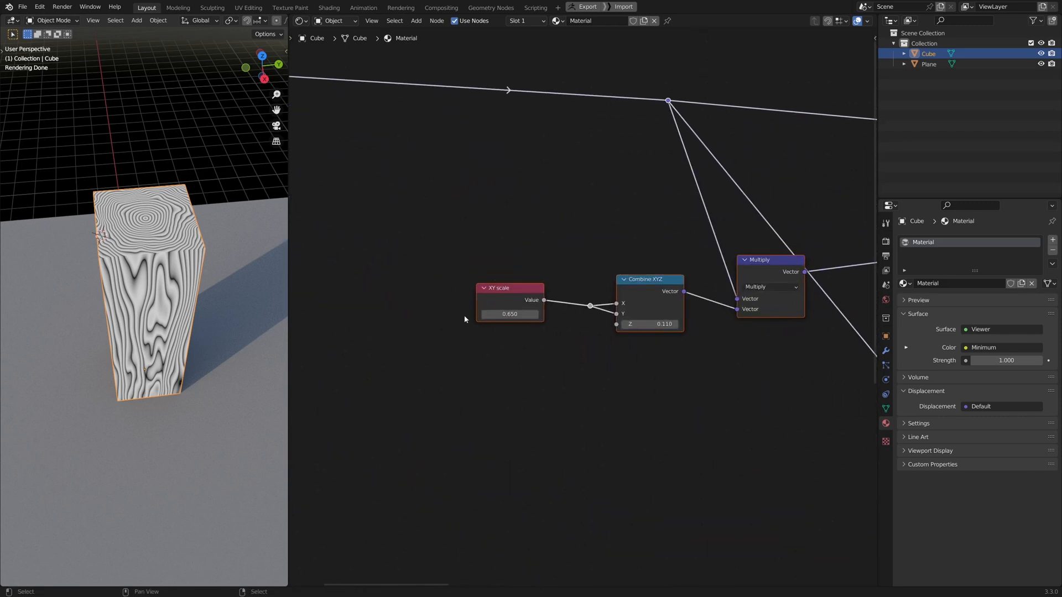
middle_drag(693, 337, 515, 343)
scroll(514, 344, down, 12)
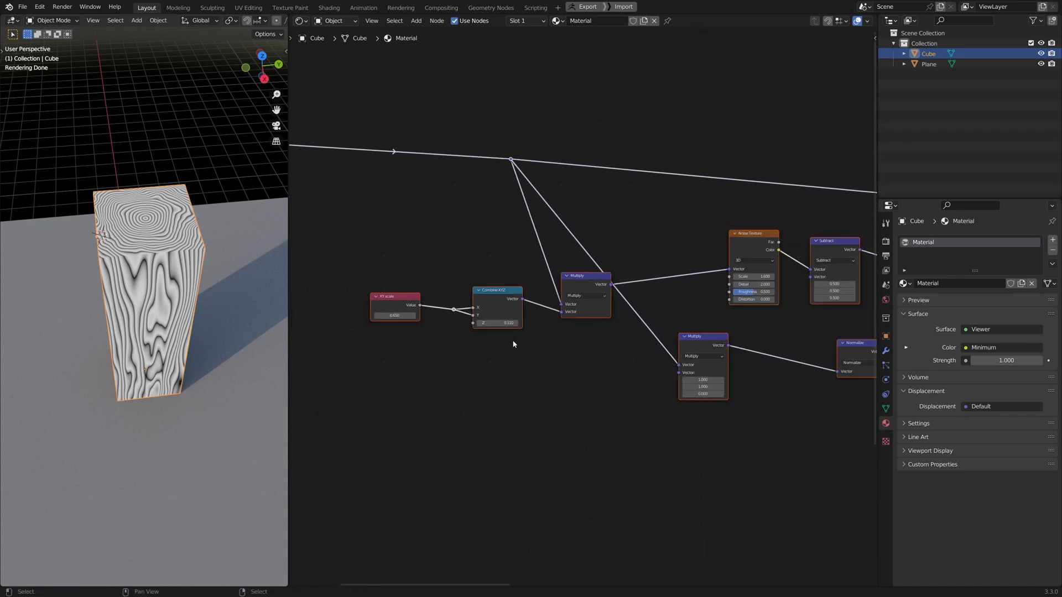
middle_drag(638, 339, 515, 303)
key(ctrl+g)
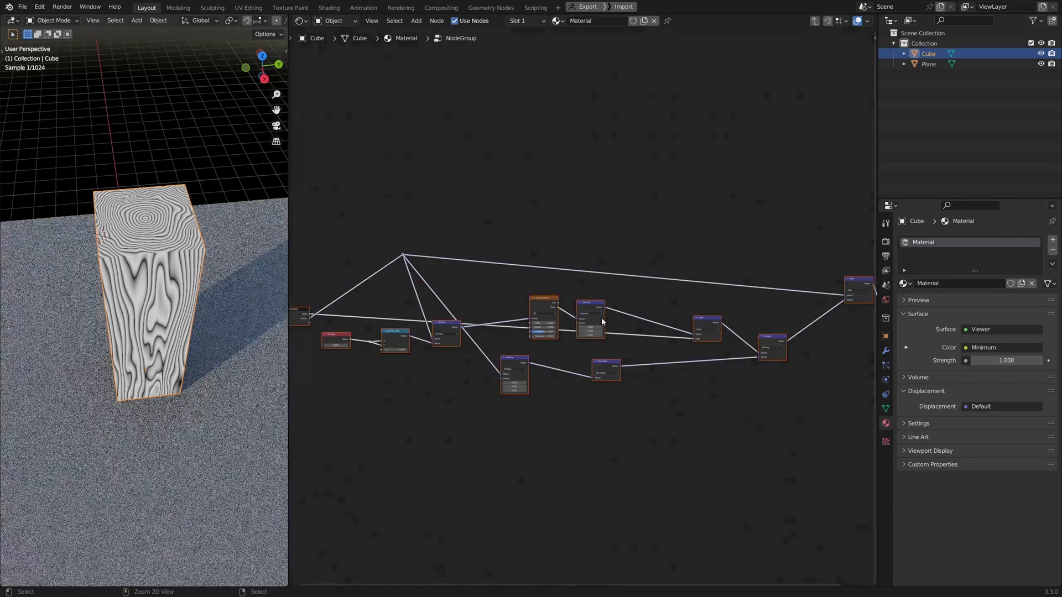
scroll(493, 439, up, 4)
key(Tab)
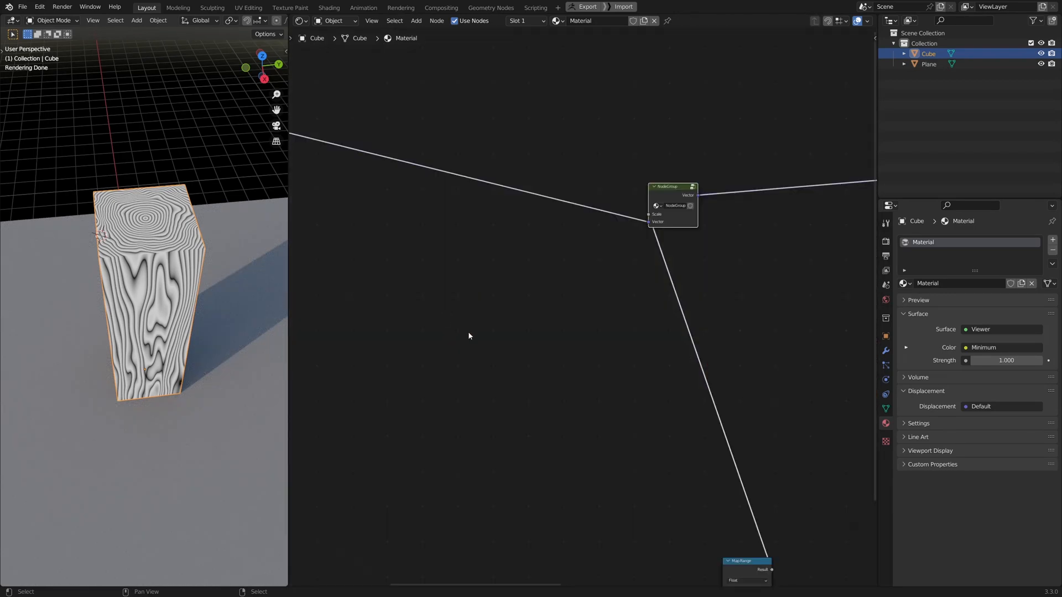
Step: Rename the new node group "space warp"
middle_drag(470, 334, 531, 286)
scroll(554, 190, down, 1)
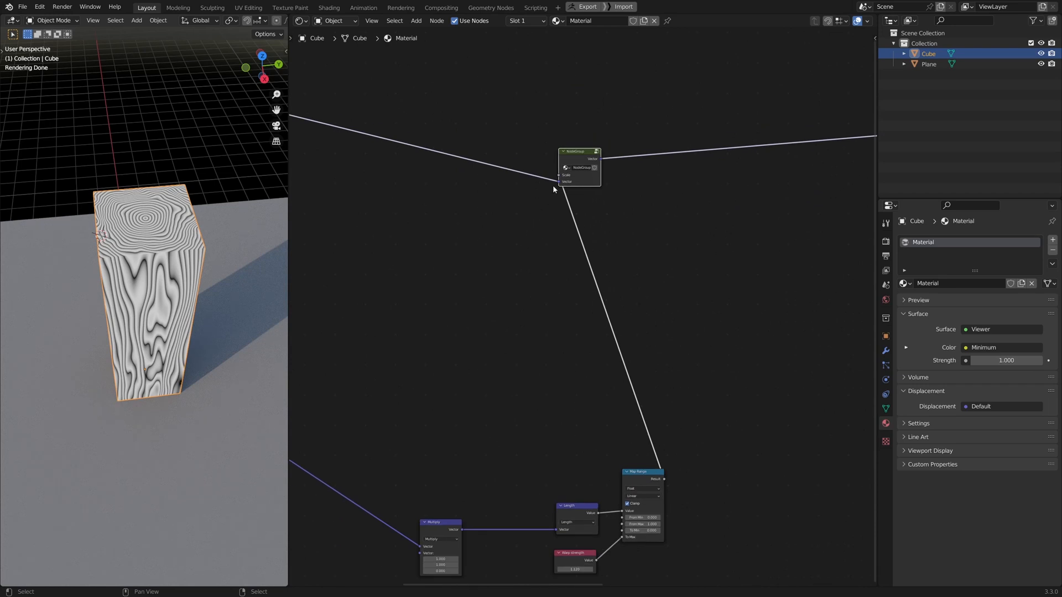
key(h)
click(563, 153)
key(shift+b)
drag(539, 134, 658, 212)
click(593, 297)
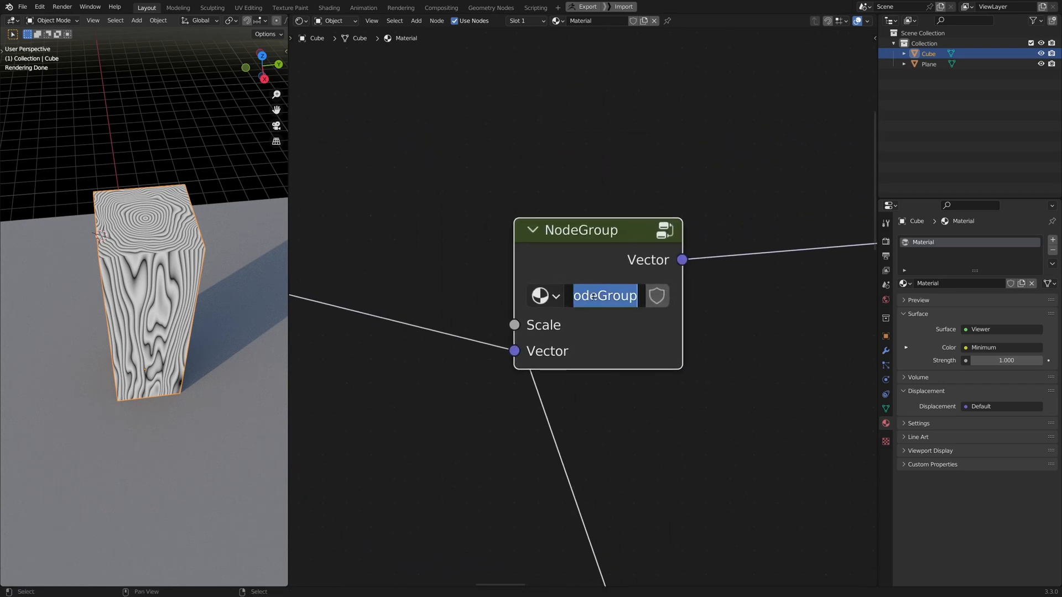
text(space warp)
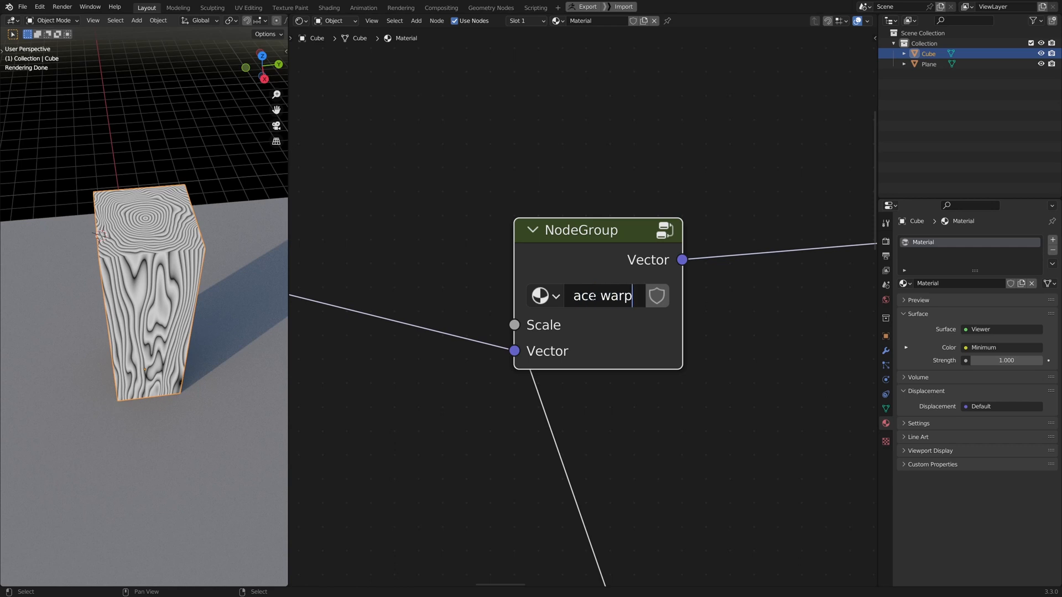
key(Return)
Step: Move the space warp group node to the right, past the Map Range node
scroll(479, 197, down, 8)
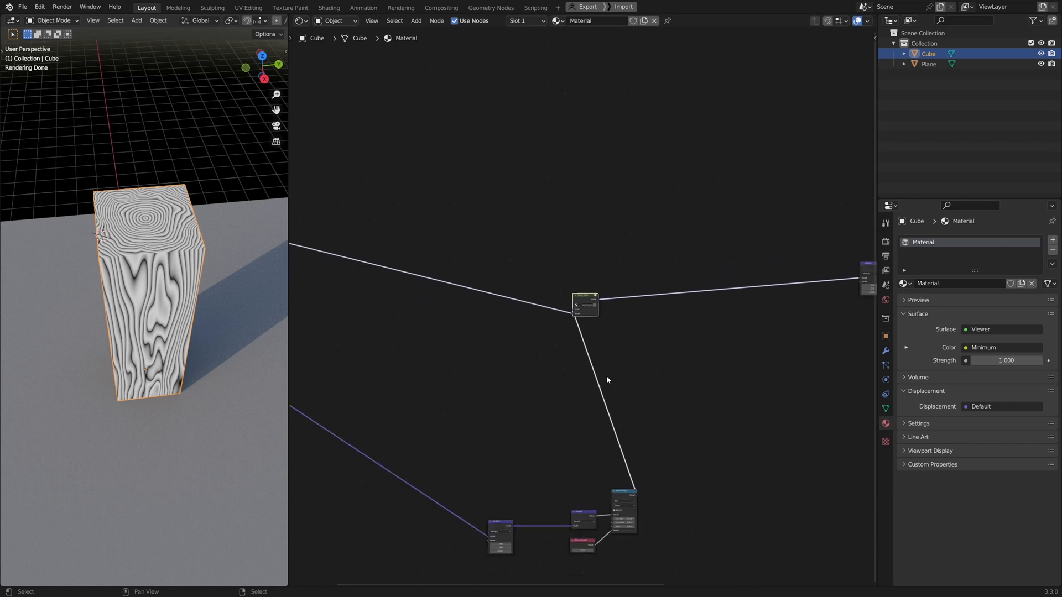
drag(588, 299, 719, 311)
middle_drag(701, 400, 679, 349)
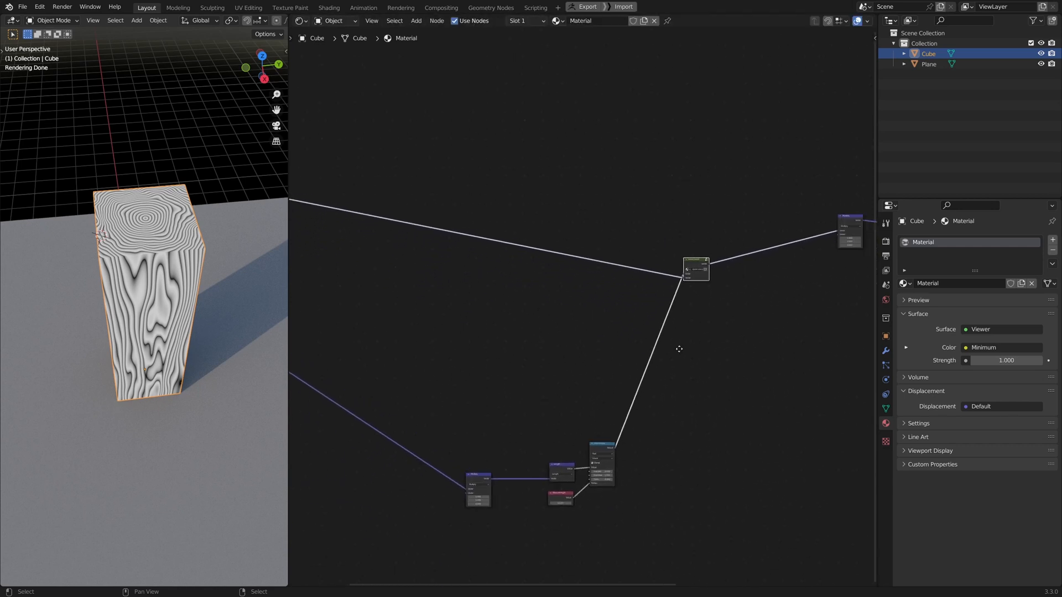
Step: Open the space warp group, rename its Scale input "Warp strength", and place it below the Vector input
key(Tab)
scroll(623, 433, up, 2)
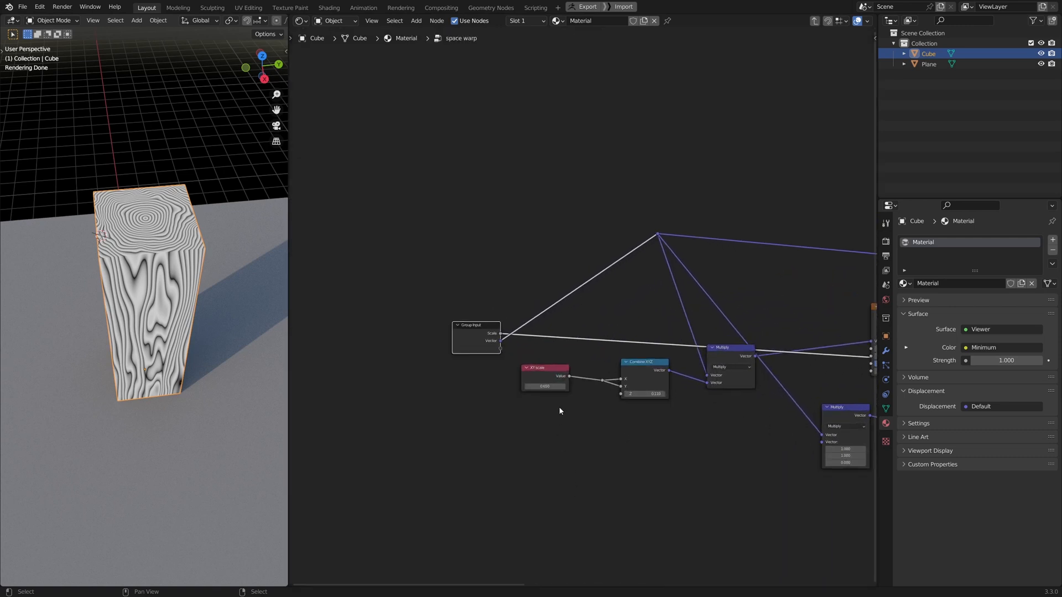
key(n)
click(803, 53)
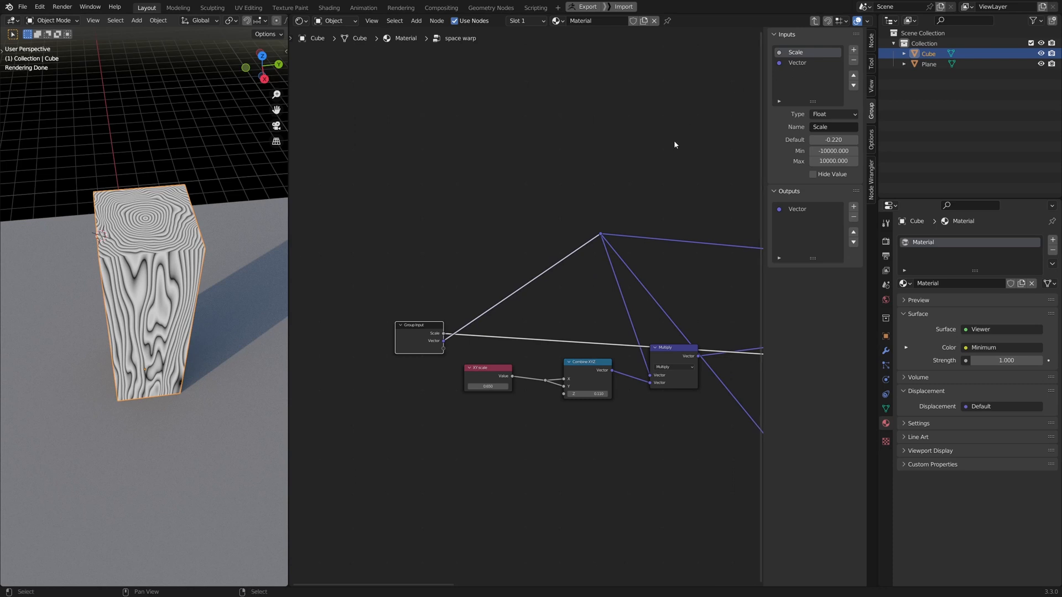
middle_drag(626, 178, 596, 180)
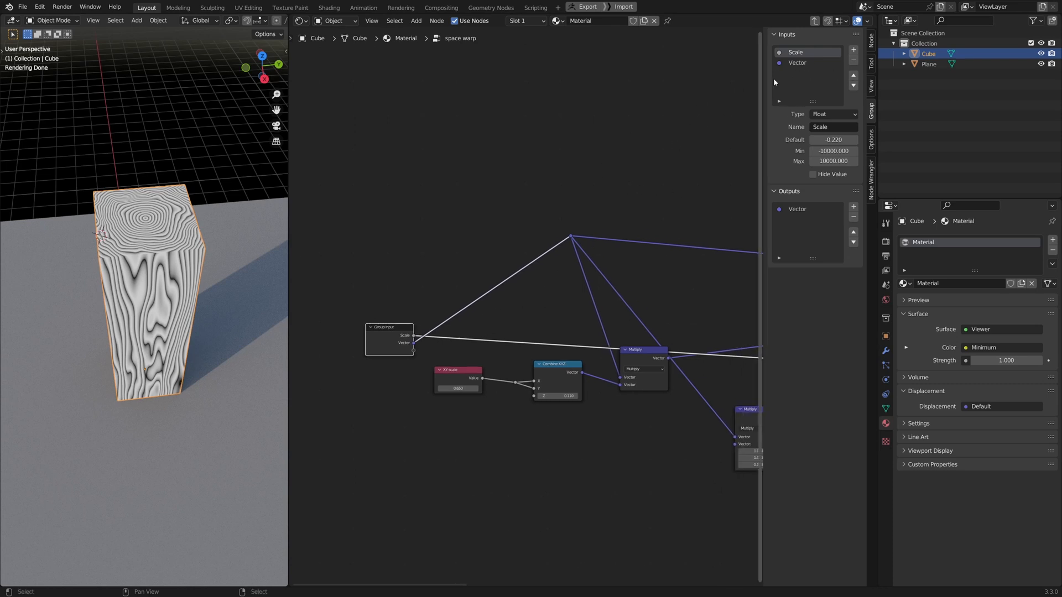
double_click(797, 52)
text(W)
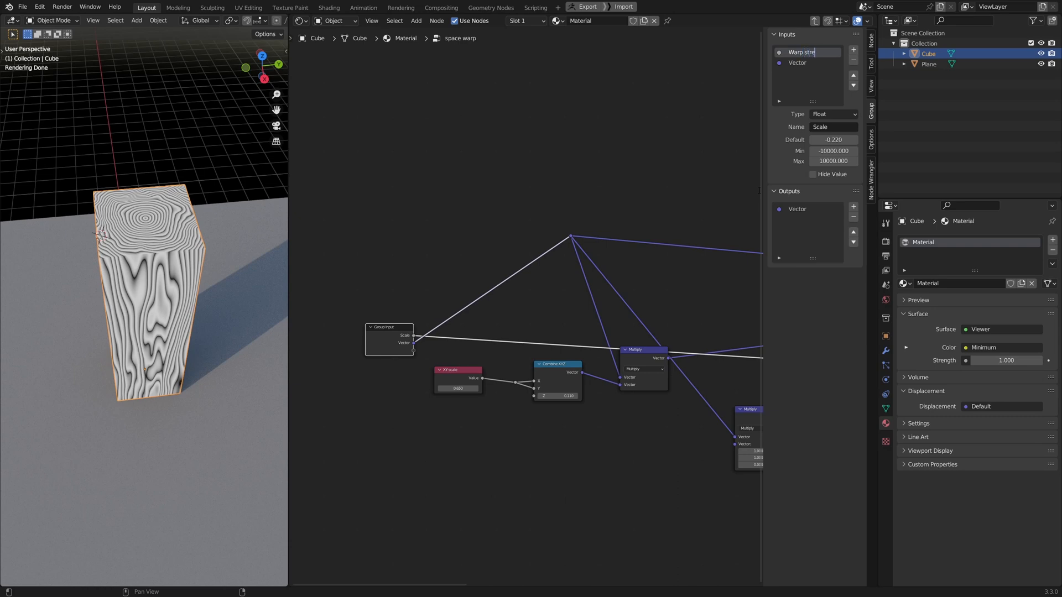
text(arp strength)
key(Return)
click(852, 86)
Step: Disconnect the XY scale value node and wire a new group input into the reroute feeding Combine XYZ's X and Y
middle_drag(478, 232, 457, 149)
scroll(431, 334, up, 3)
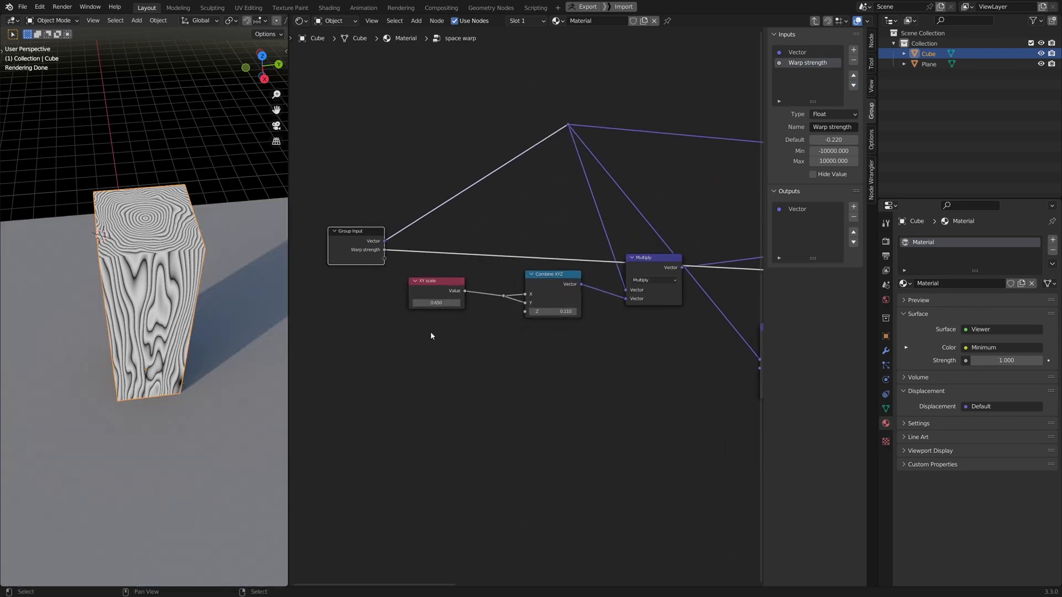
middle_drag(434, 270, 513, 351)
drag(507, 373, 437, 391)
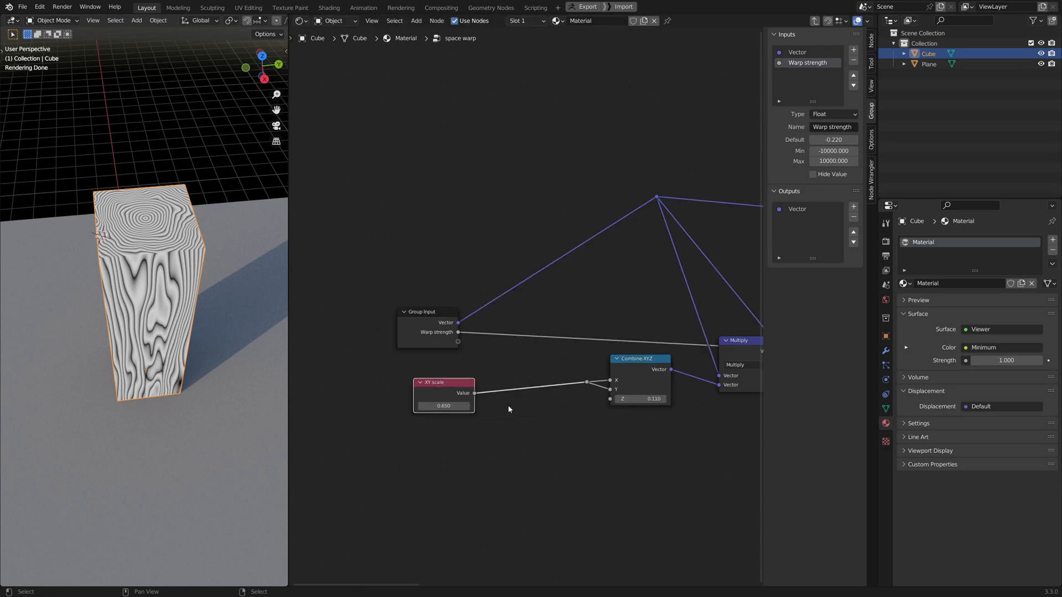
ctrl+right_drag(507, 407, 457, 339)
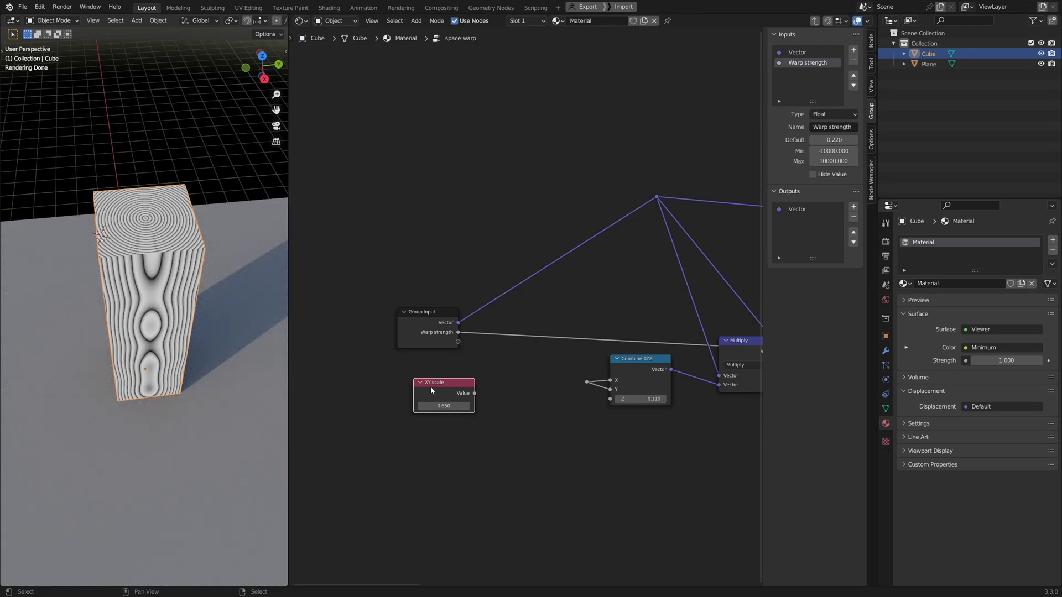
drag(458, 341, 587, 382)
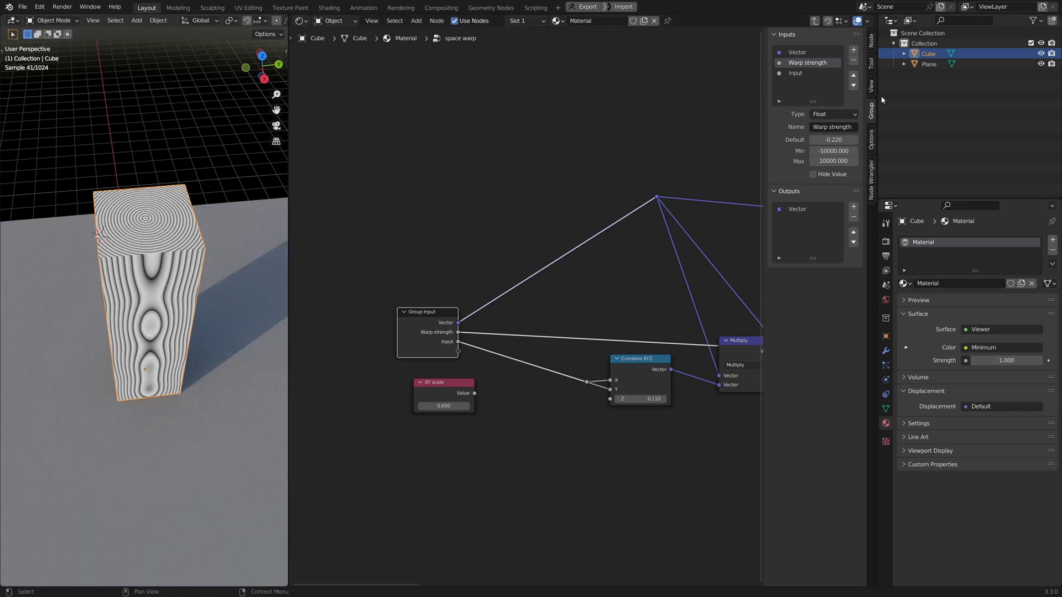
Step: Rename the new group input "XY scale" and delete the unused XY scale value node
double_click(808, 74)
text(X)
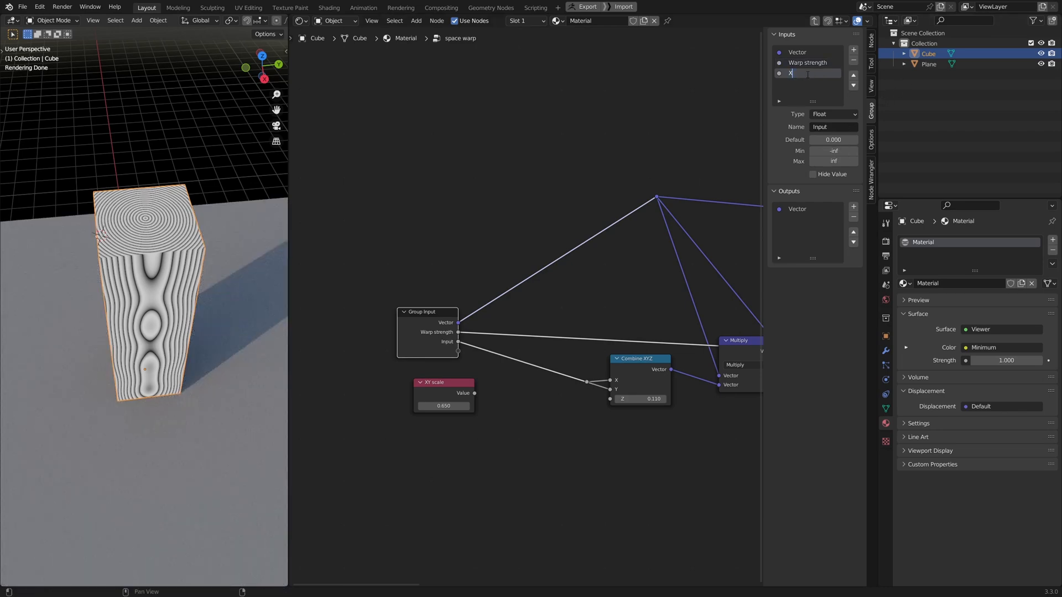
text(Y scale)
key(Return)
drag(506, 422, 434, 391)
key(x)
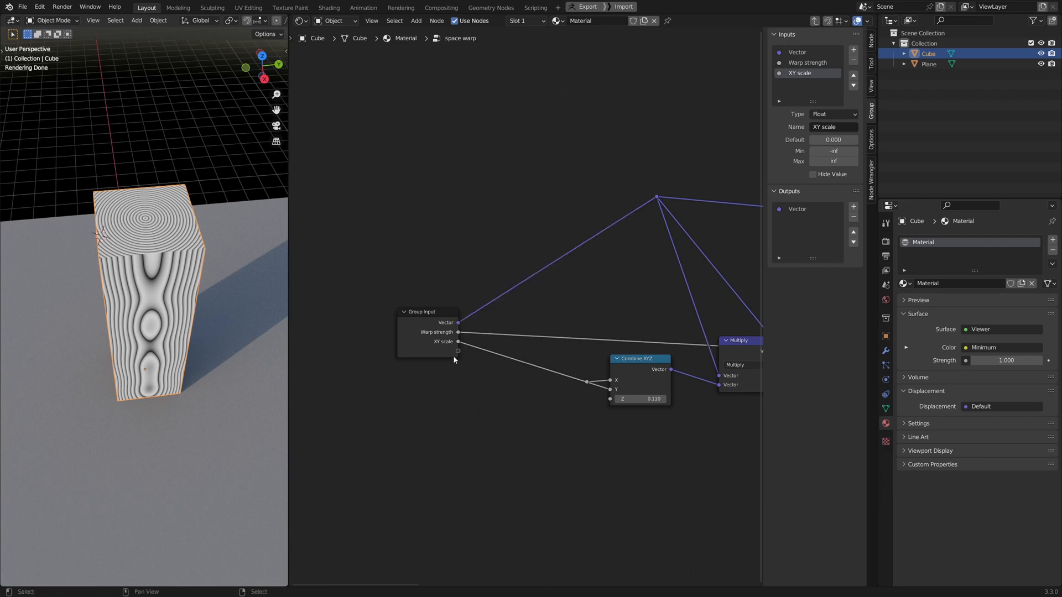
Step: Place the XY scale group input above Warp strength in the input order
scroll(481, 420, down, 2)
middle_drag(543, 428, 443, 364)
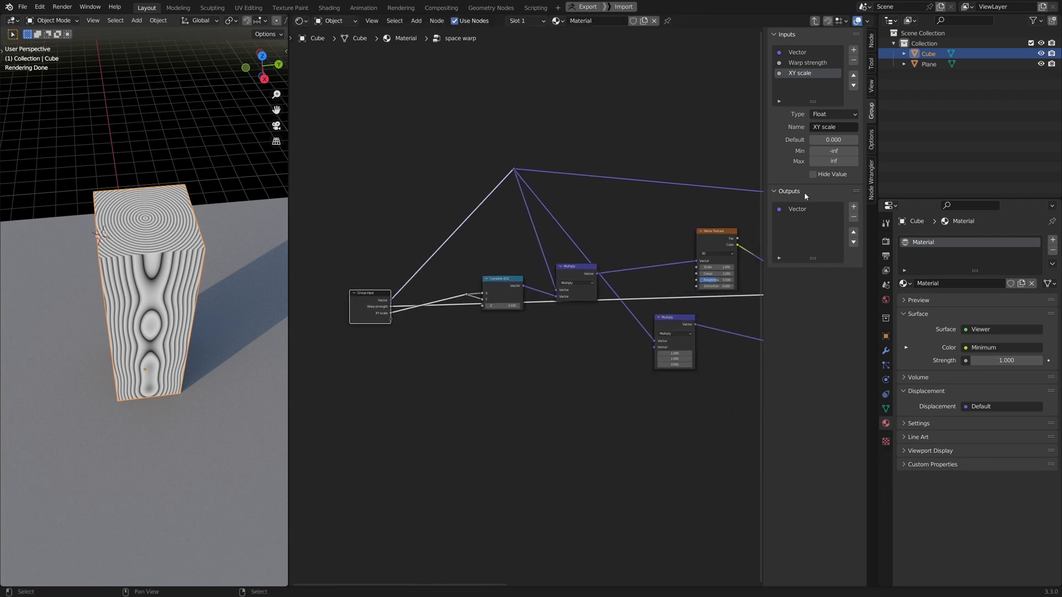
click(854, 76)
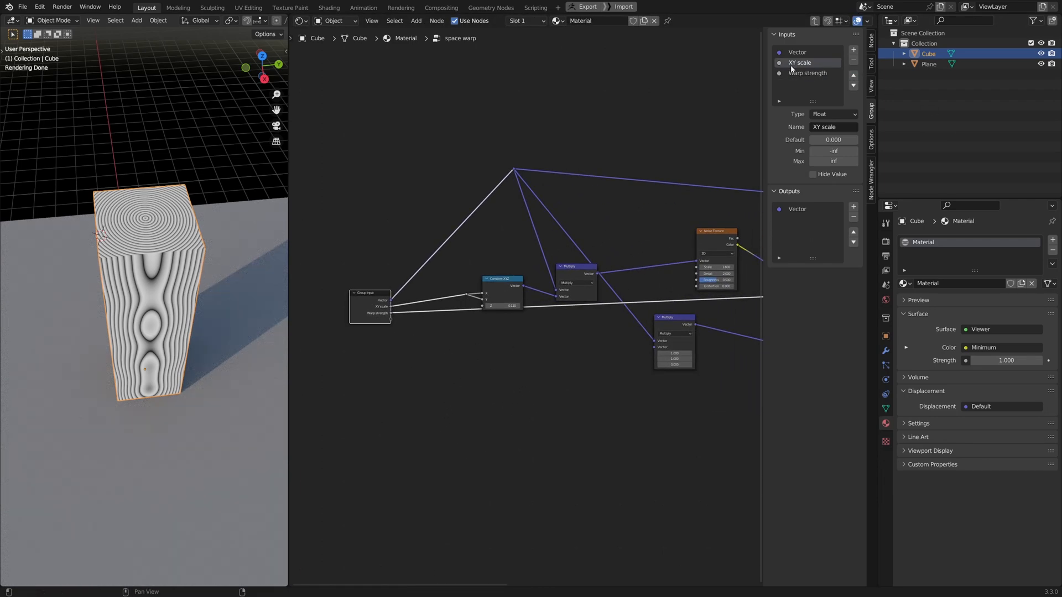
Step: Expose the Z value of the Combine XYZ node as a new group input
scroll(465, 398, up, 2)
middle_drag(354, 305, 548, 402)
scroll(534, 407, up, 3)
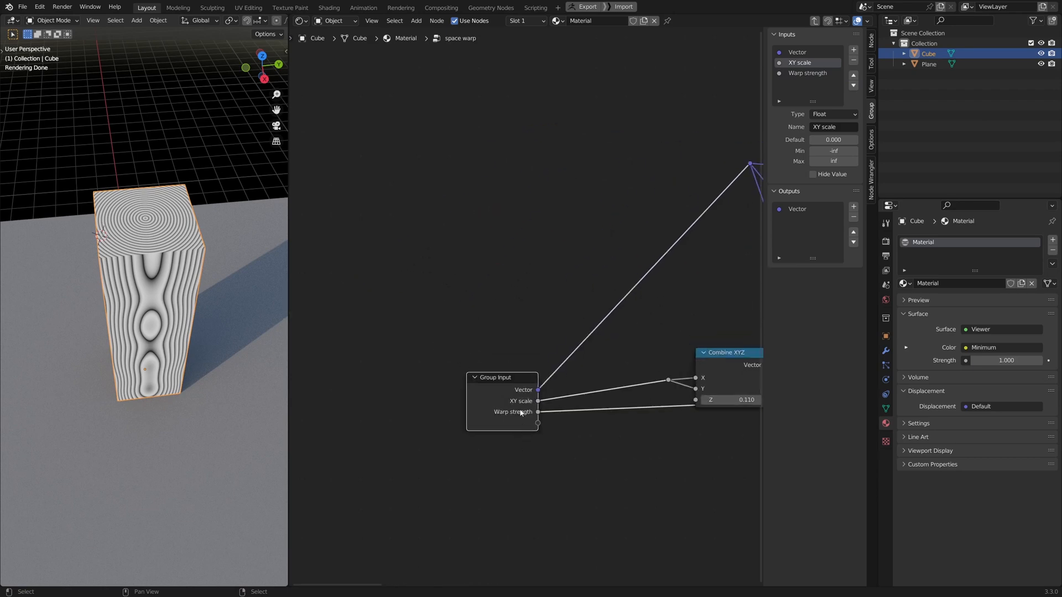
middle_drag(621, 398, 590, 328)
drag(506, 356, 664, 330)
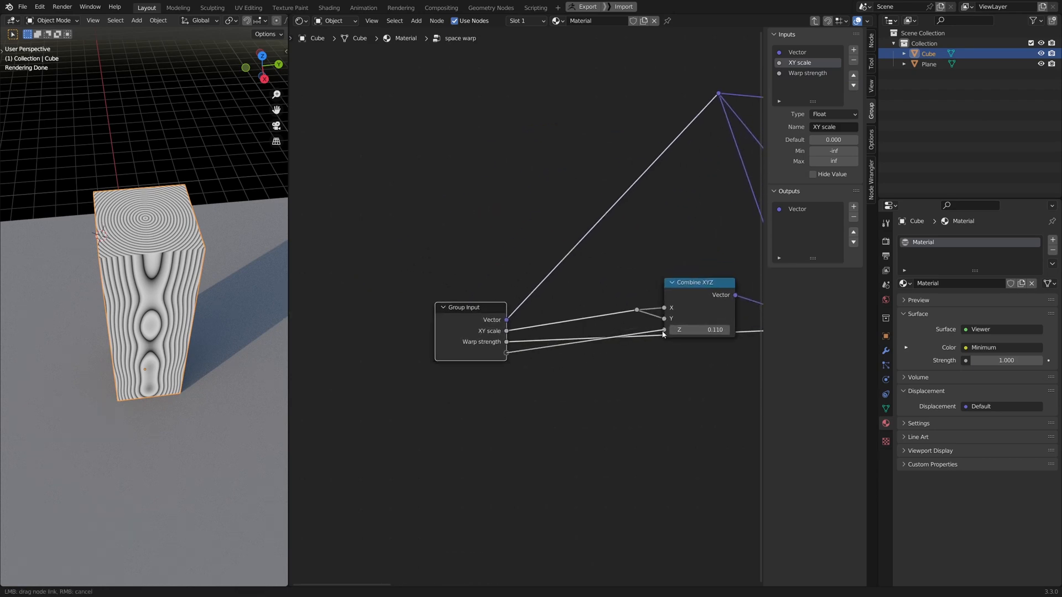
Step: Rename the Z group input "Z scale", place it above Warp strength, and nudge the Group Input node upward
double_click(802, 83)
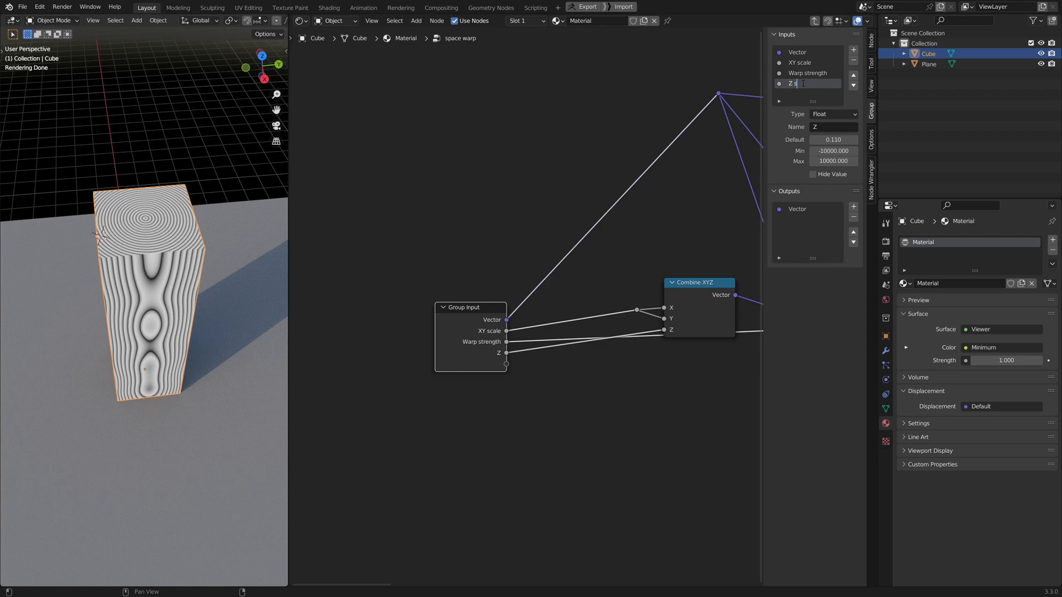
text(Z scale)
key(Return)
click(853, 75)
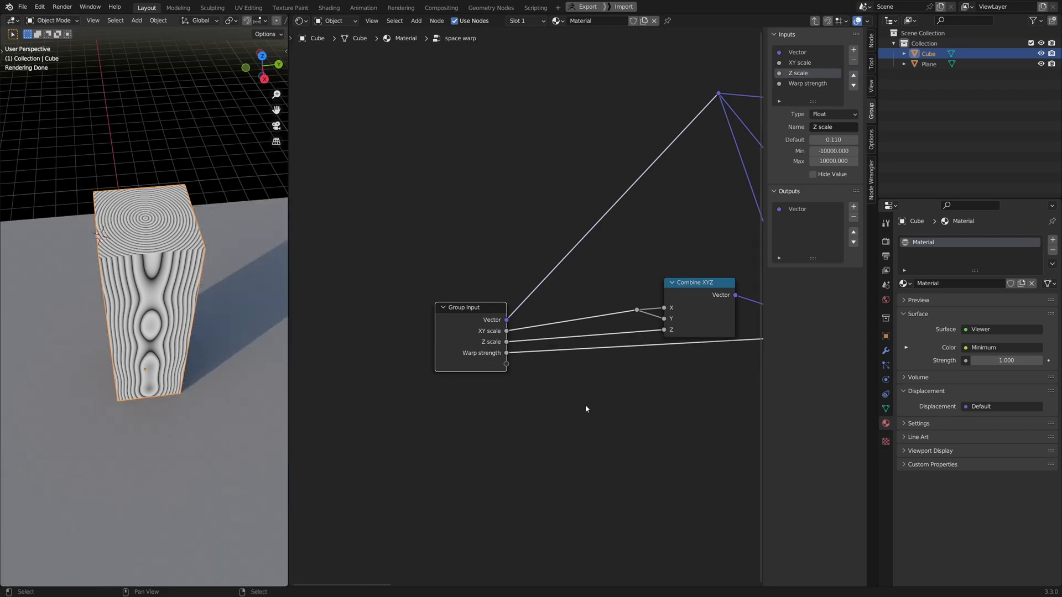
drag(478, 335, 470, 322)
Step: Set the default of the XY scale group input to 0.65 and that of Warp strength to 0.1
click(800, 62)
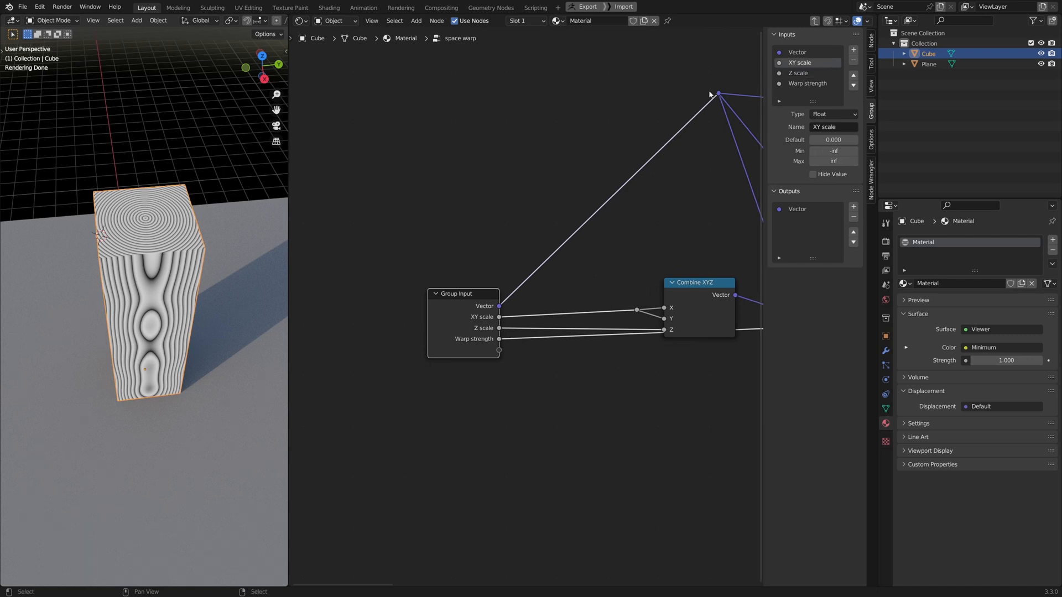
click(830, 138)
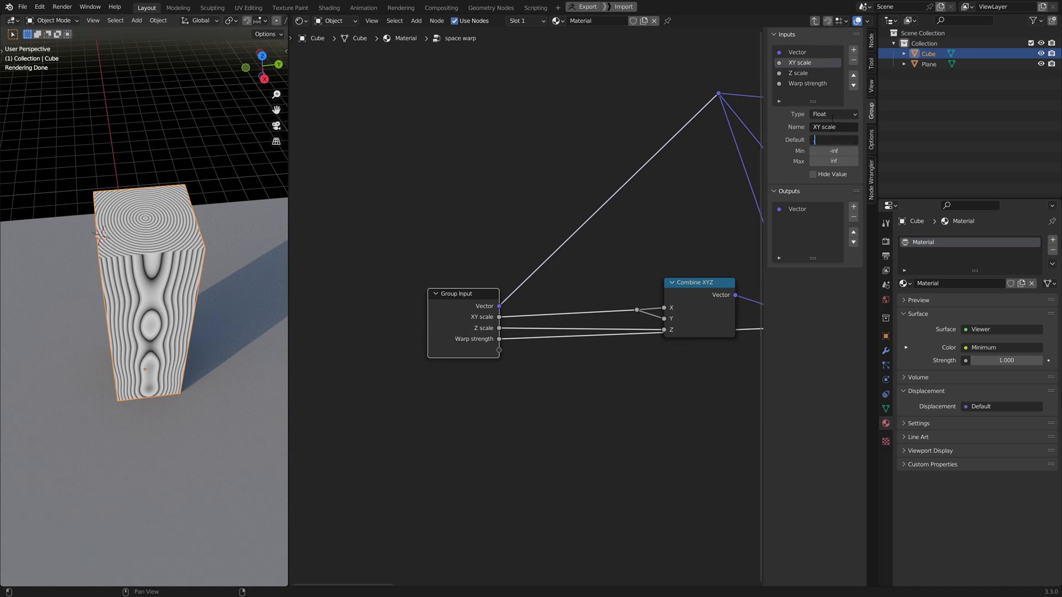
key(Return)
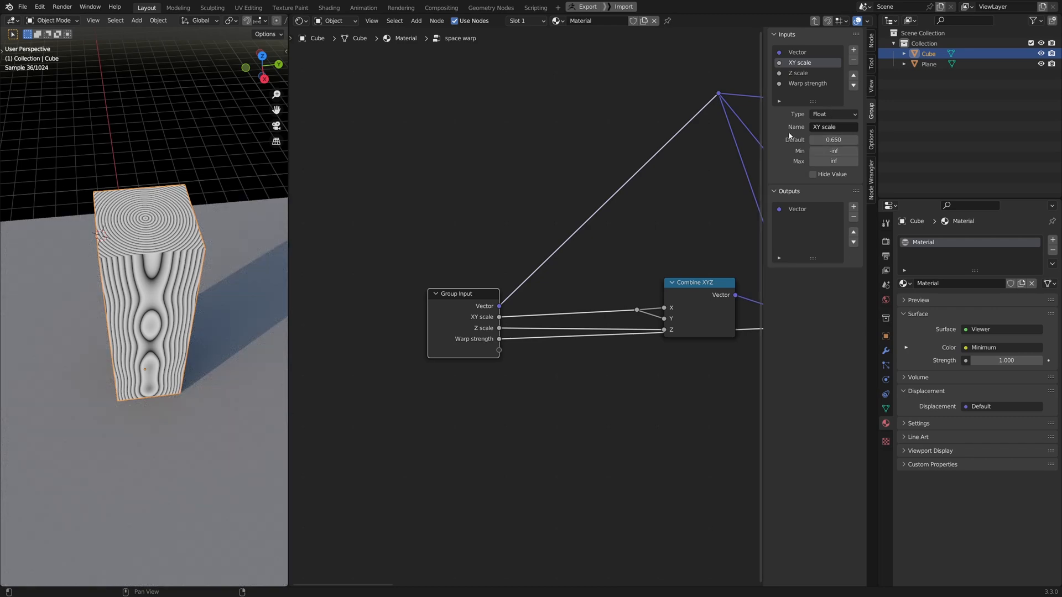
click(807, 83)
click(826, 140)
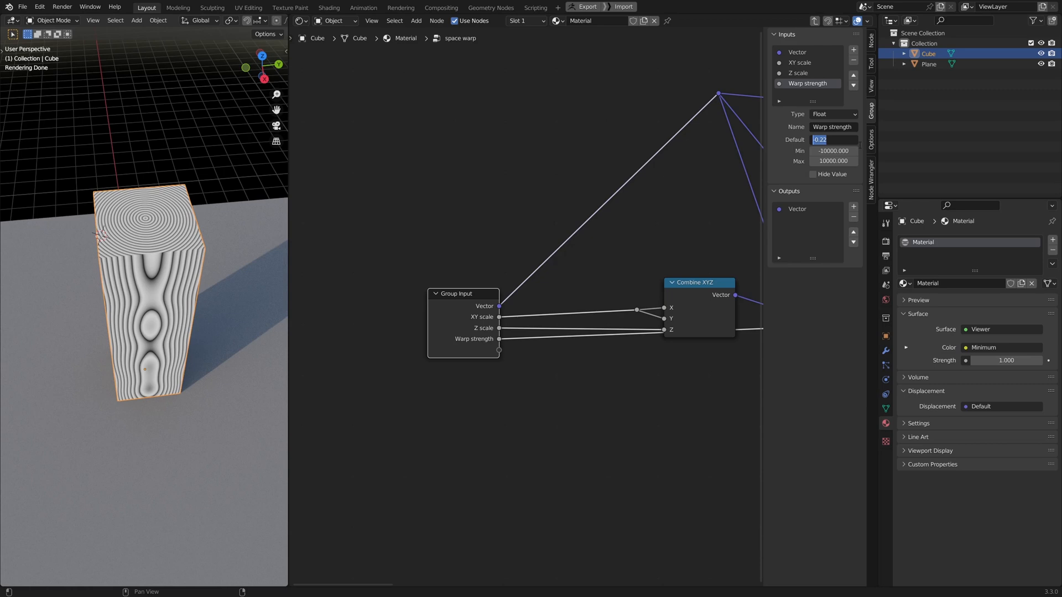
key(Return)
Step: Enable Hide Value for the Vector group input and check the settings of the other three inputs
click(800, 53)
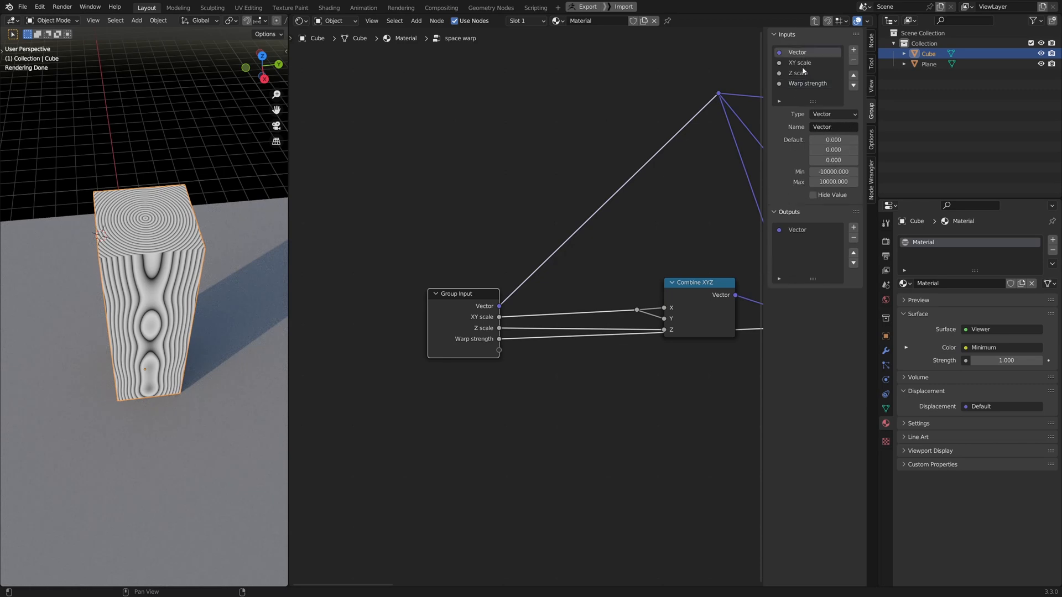
click(818, 196)
click(799, 63)
click(798, 73)
click(806, 83)
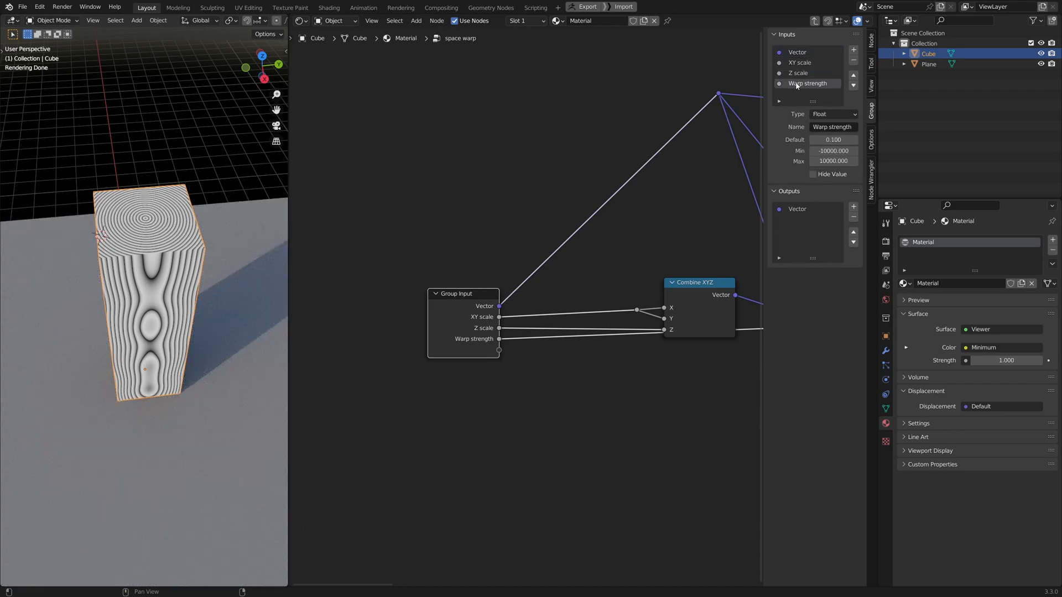
click(800, 62)
Step: Move the Combine XYZ node and its Multiply node further right, closer to the Noise Texture node
scroll(575, 323, down, 3)
middle_drag(572, 329, 503, 289)
drag(600, 259, 612, 255)
middle_drag(675, 327, 553, 277)
scroll(552, 277, down, 4)
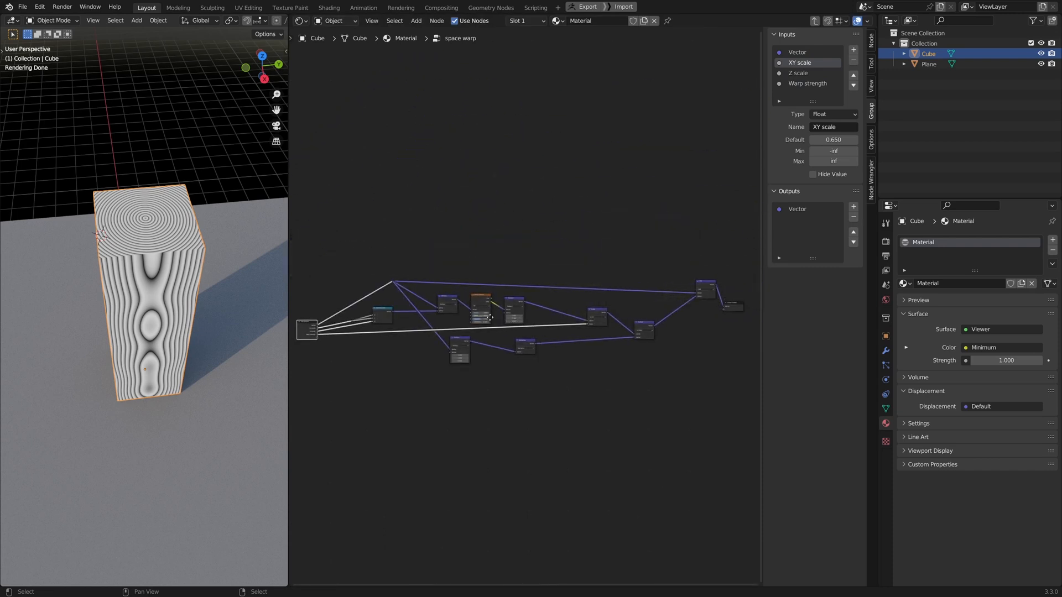
Step: Examine the node chain inside the space warp group from Group Input through to Group Output
scroll(514, 325, down, 3)
scroll(496, 333, up, 5)
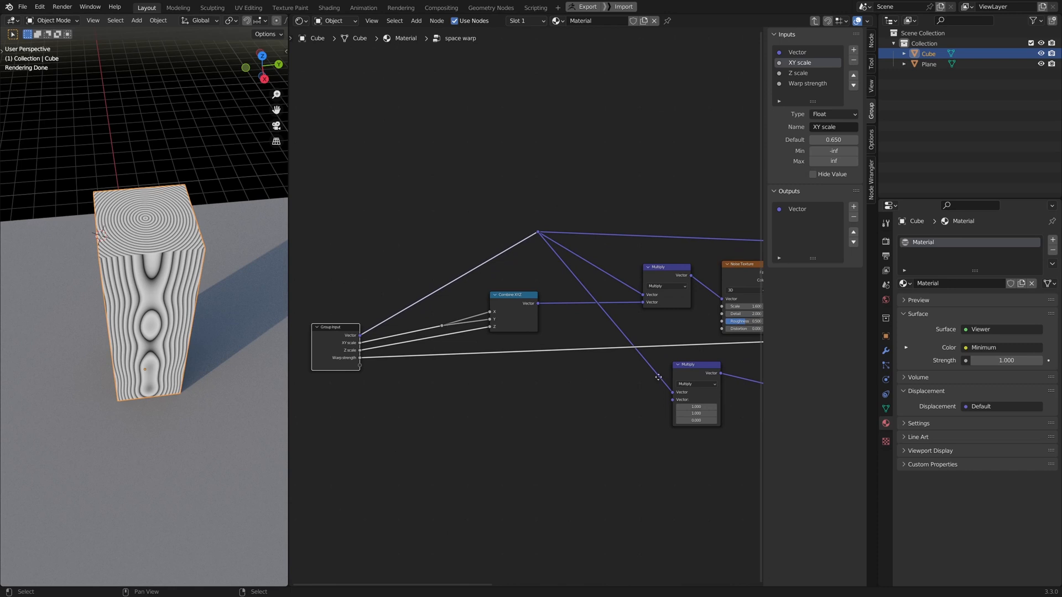
middle_drag(658, 377, 671, 375)
scroll(634, 429, up, 3)
middle_drag(507, 365, 484, 355)
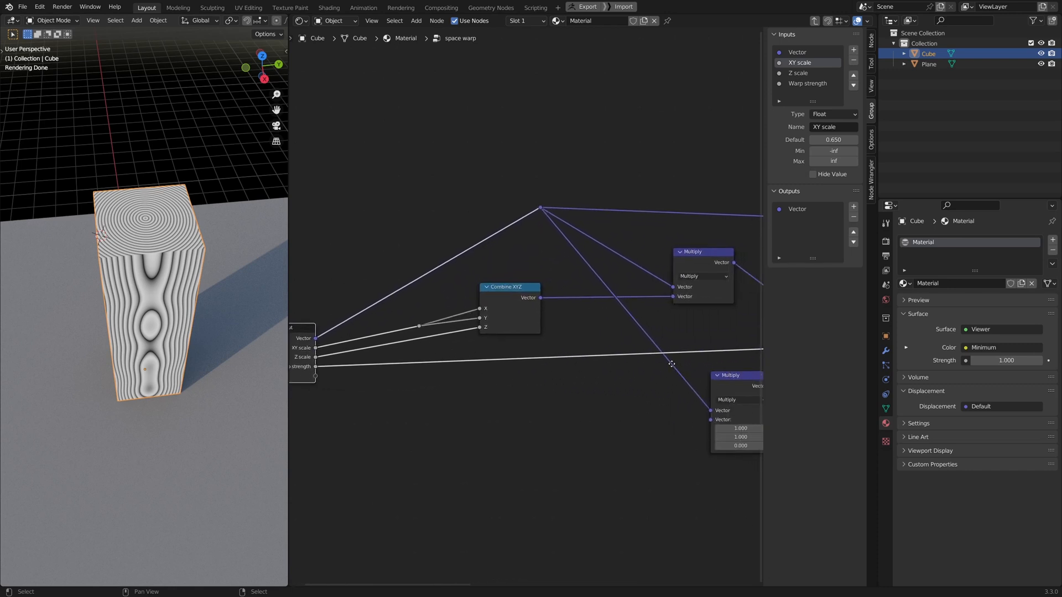
middle_drag(671, 364, 542, 360)
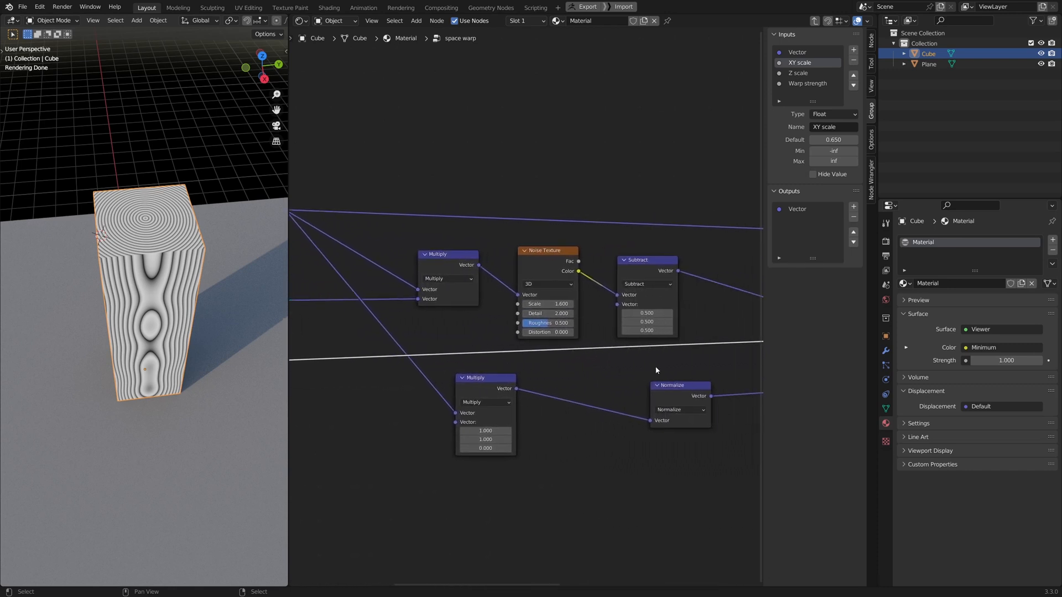
middle_drag(684, 365, 488, 377)
middle_drag(690, 382, 520, 369)
middle_drag(705, 367, 558, 369)
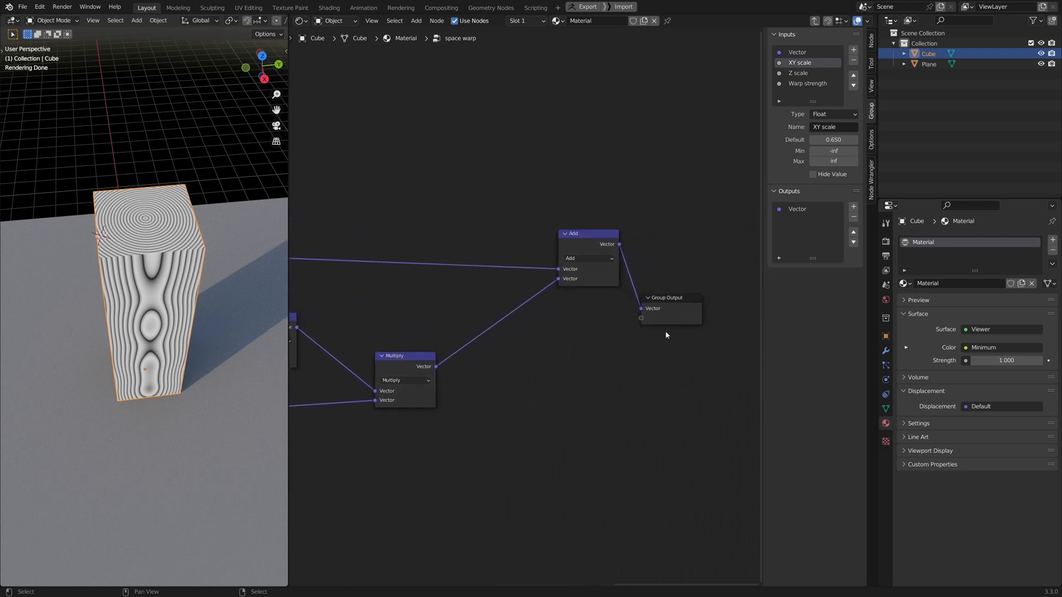
Step: Move the Group Output node up and to the right, past the Add node, and return to the main material tree
drag(667, 326, 711, 264)
key(Home)
key(Tab)
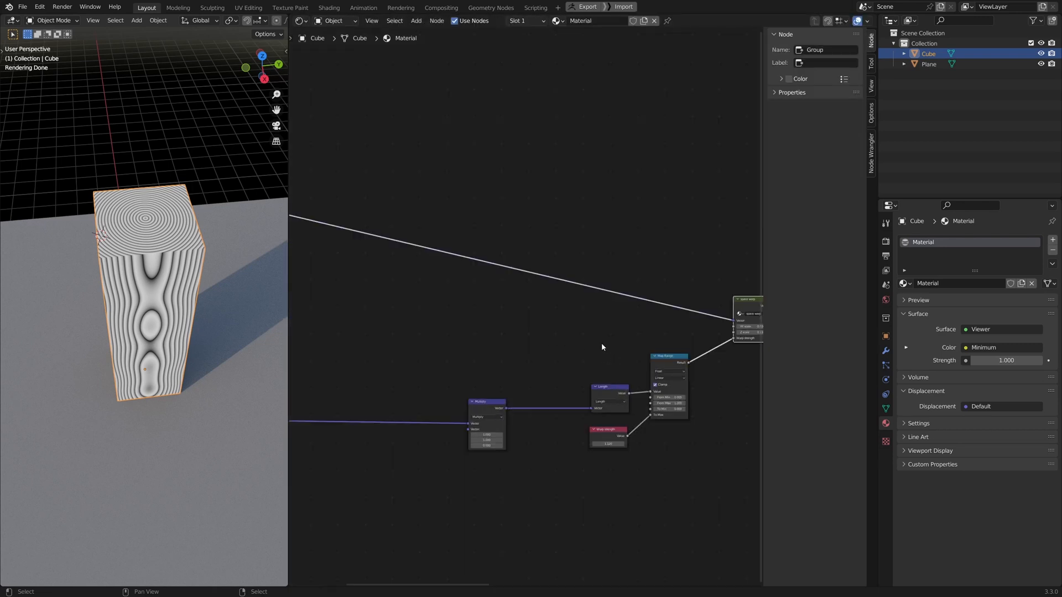
Step: Set the XY scale of the space warp group node to 0.65
middle_drag(602, 343, 454, 340)
scroll(649, 391, up, 7)
middle_drag(696, 403, 613, 409)
scroll(617, 415, up, 3)
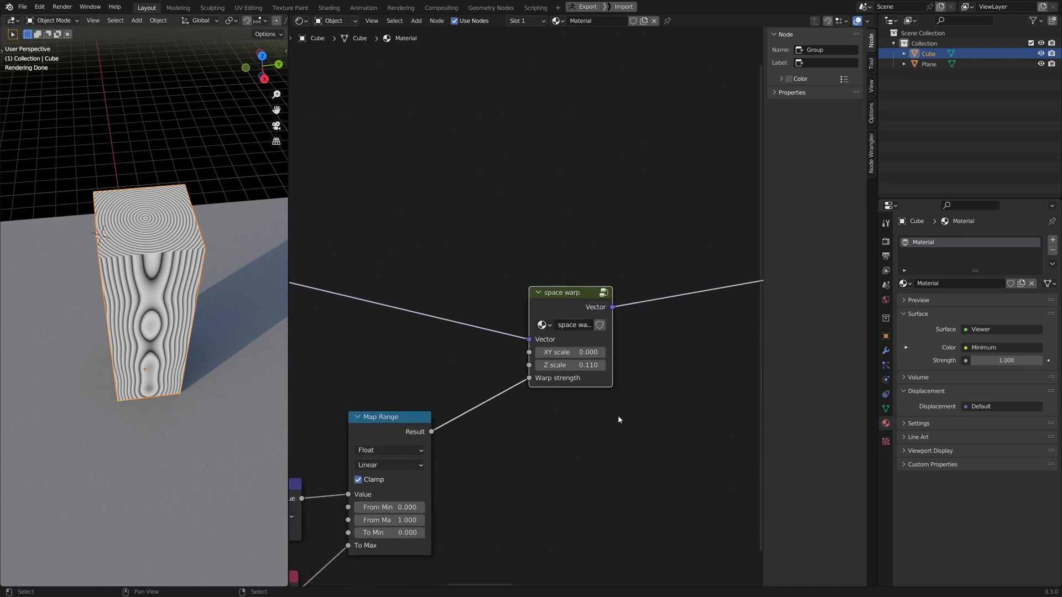
click(570, 353)
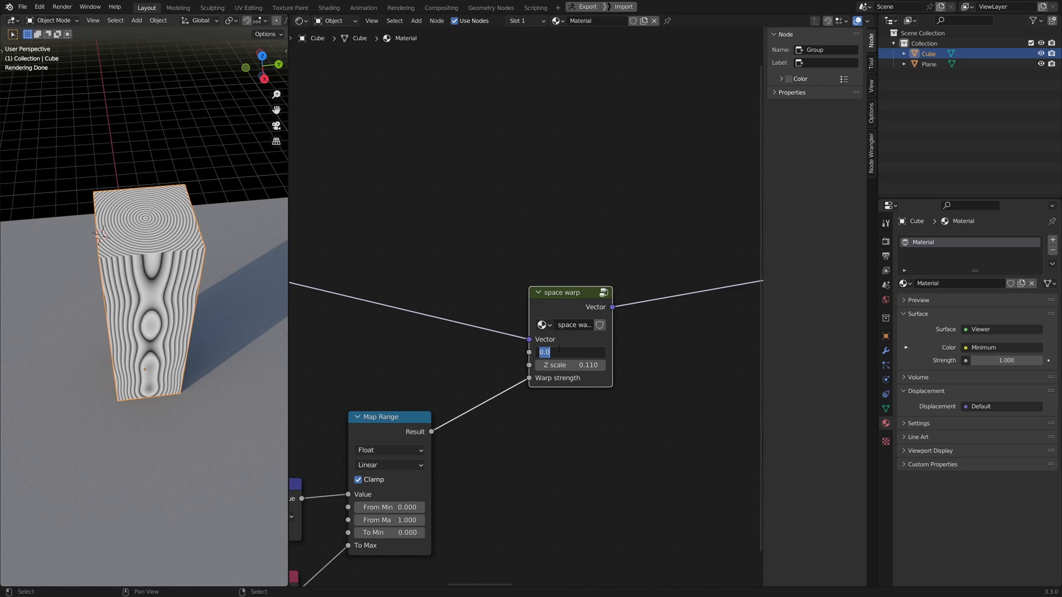
key(BackSpace)
text(.65)
key(Return)
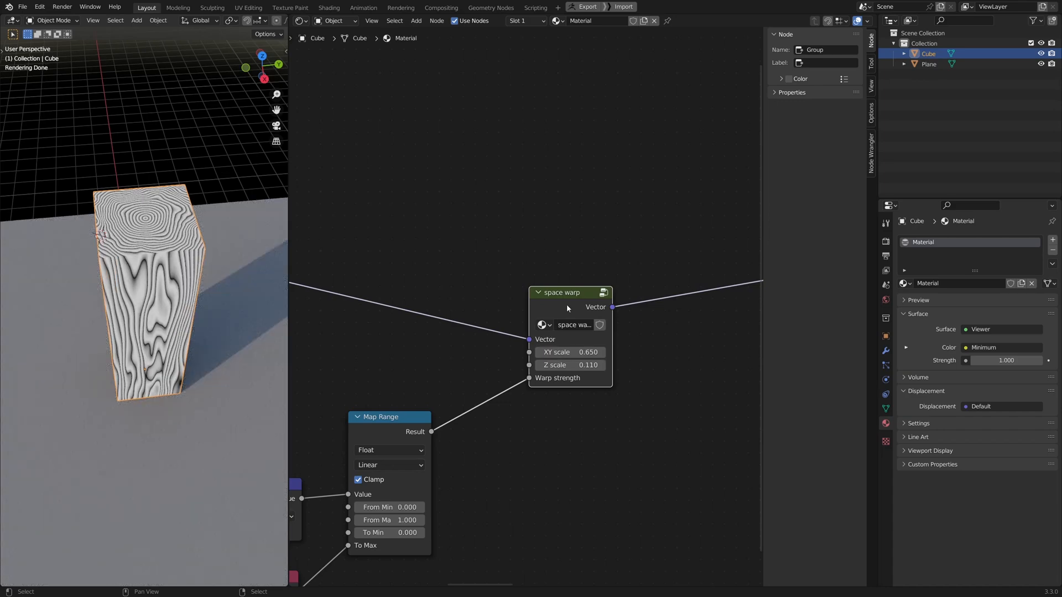
Step: Nudge the space warp node slightly left and inspect the wood rings on the top of the cube
drag(565, 299, 554, 296)
drag(559, 350, 528, 350)
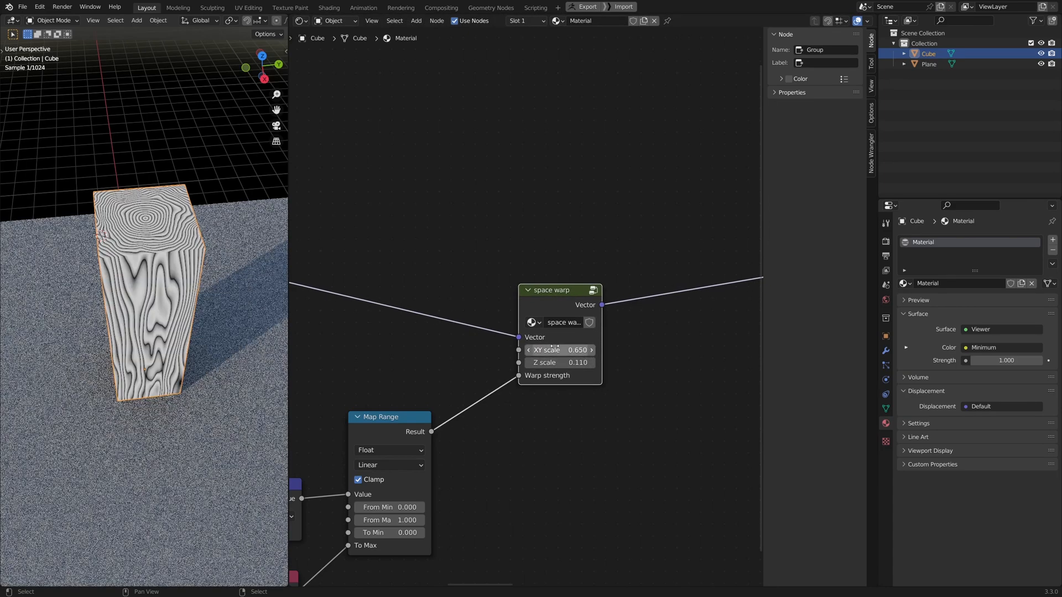
middle_drag(679, 384, 658, 380)
scroll(630, 367, down, 5)
scroll(507, 387, down, 3)
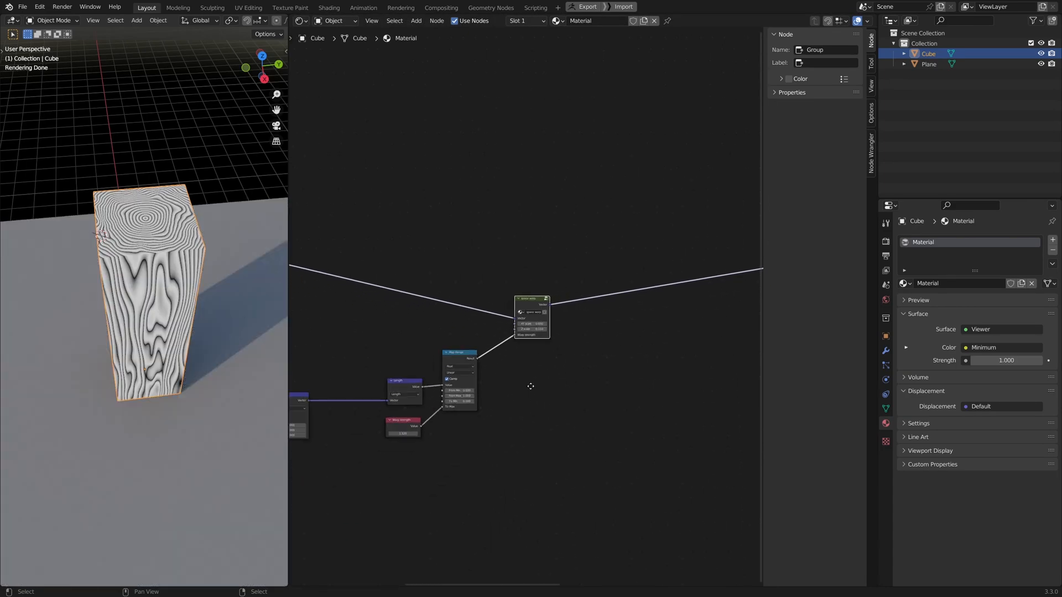
mouse_move(526, 387)
middle_down()
mouse_move(654, 386)
mouse_move(535, 391)
middle_up()
scroll(539, 329, up, 1)
drag(534, 313, 530, 311)
scroll(593, 341, up, 2)
middle_drag(589, 308, 560, 318)
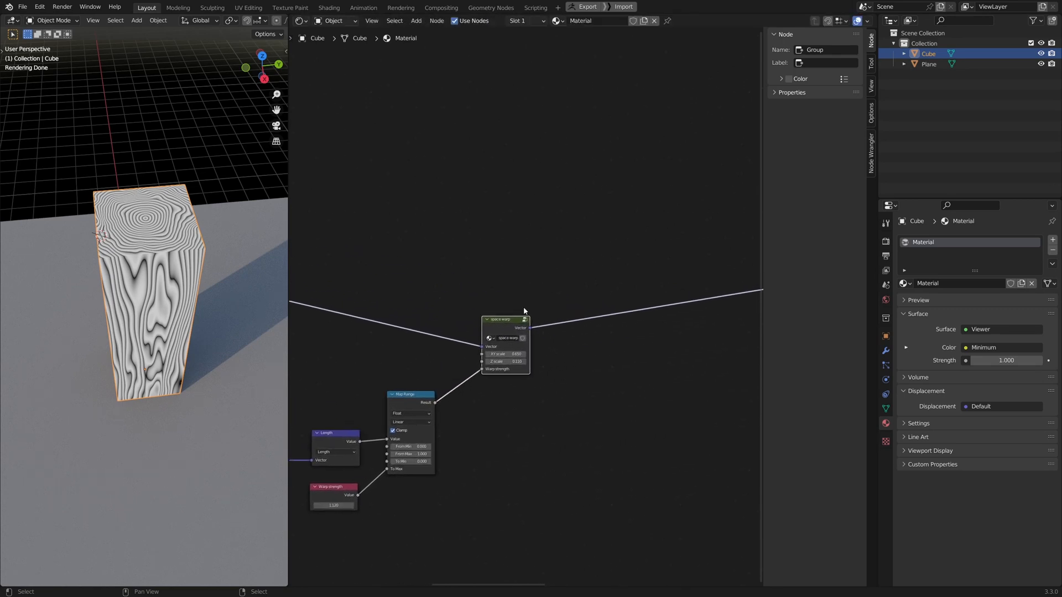
middle_drag(127, 294, 143, 330)
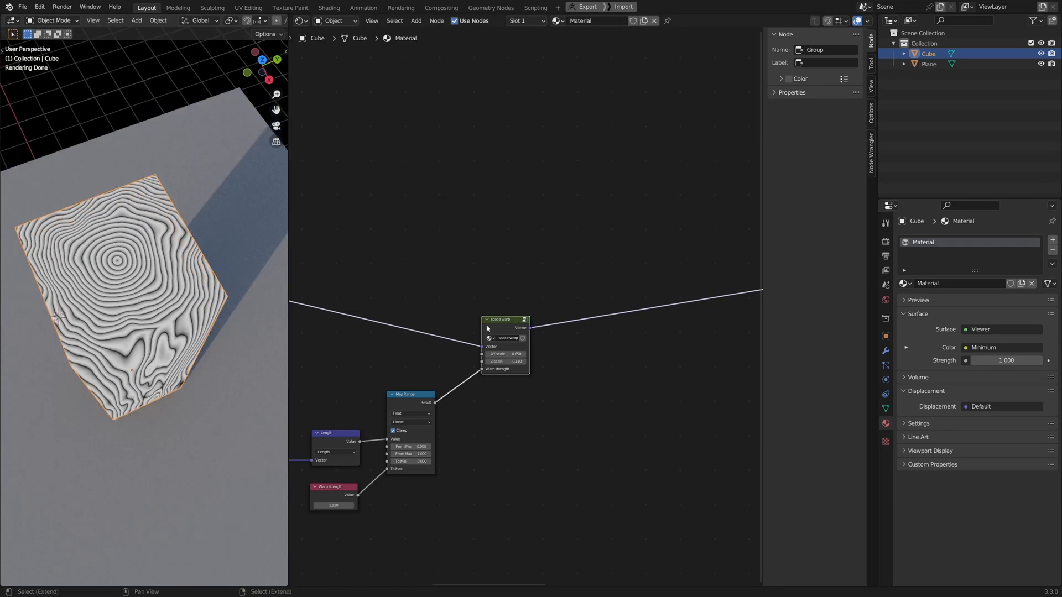
Step: Duplicate the space warp node into the link after the original, setting the copy's XY scale to 5.17 and Warp strength to 0.12
key(shift+d)
click(576, 308)
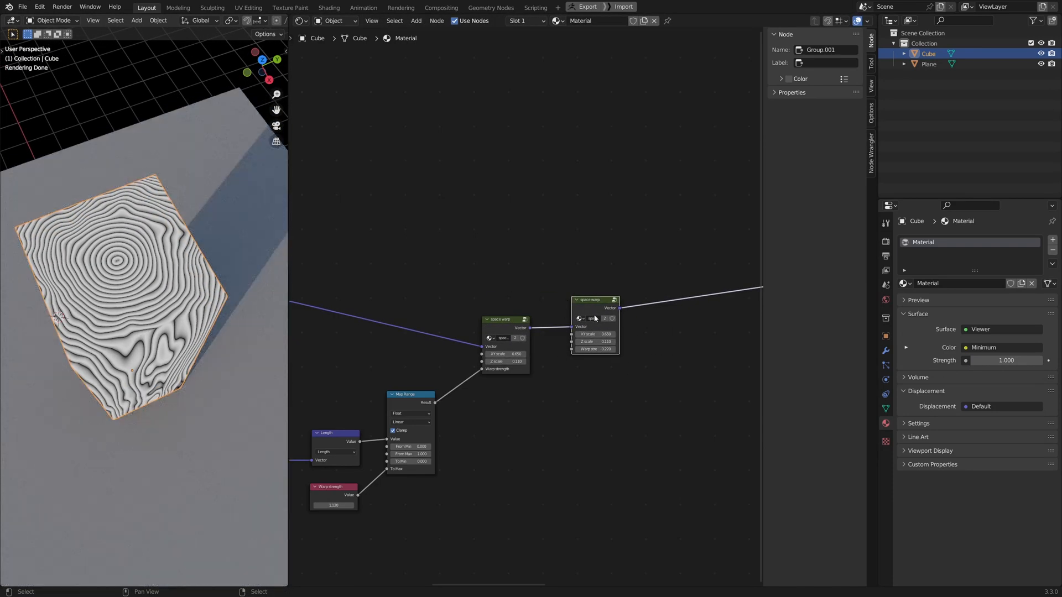
scroll(613, 423, up, 2)
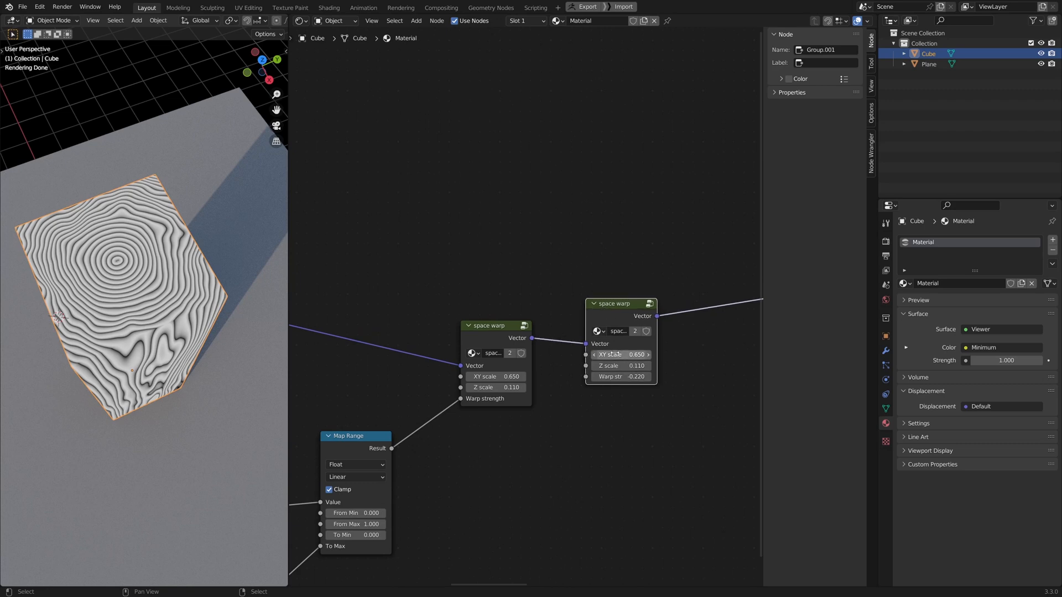
drag(619, 354, 671, 354)
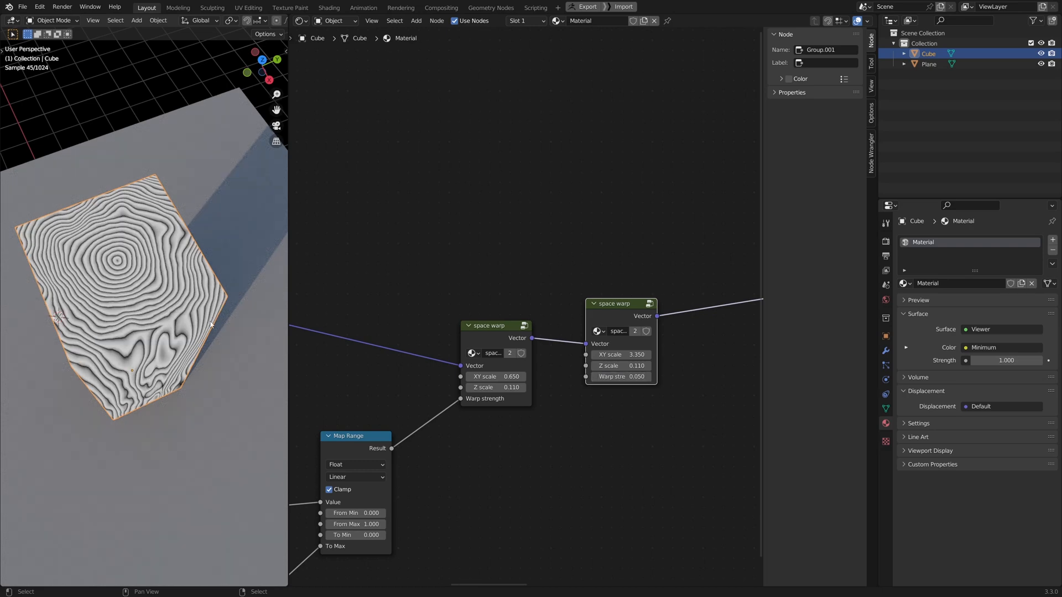
scroll(137, 373, up, 3)
scroll(137, 372, down, 1)
drag(630, 378, 664, 356)
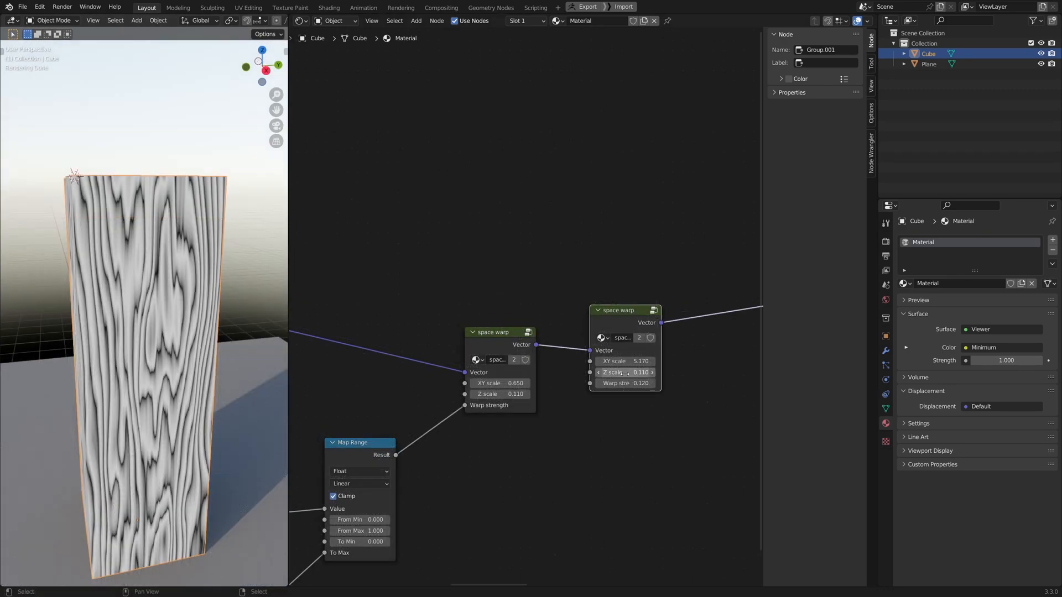
Step: Set the Z scale of the second space warp node to 0.16
middle_drag(144, 307, 183, 442)
shift+middle_drag(121, 204, 177, 260)
scroll(144, 306, up, 5)
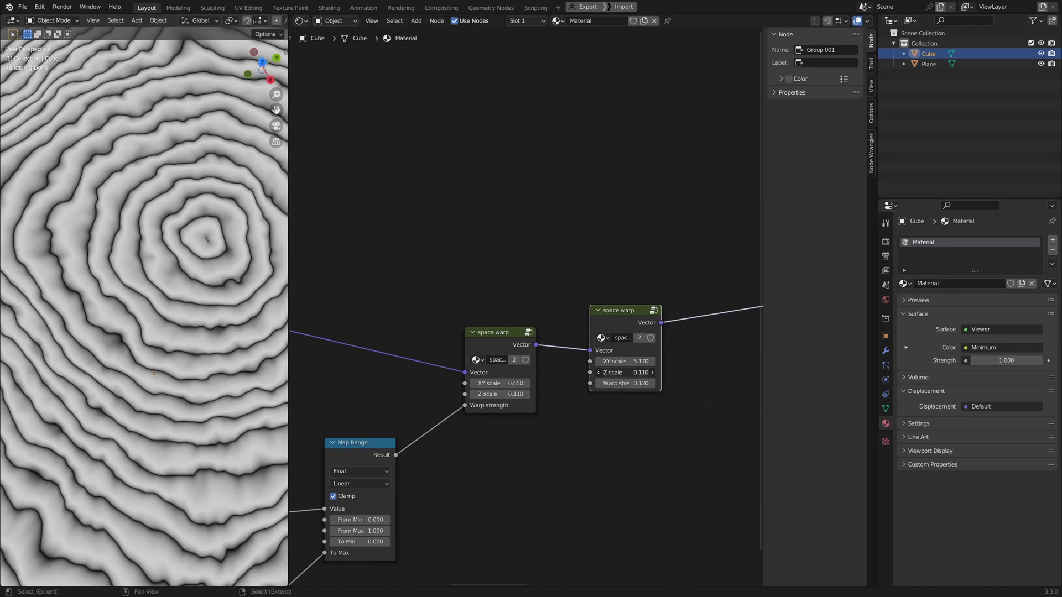
drag(625, 372, 636, 372)
middle_drag(231, 403, 190, 319)
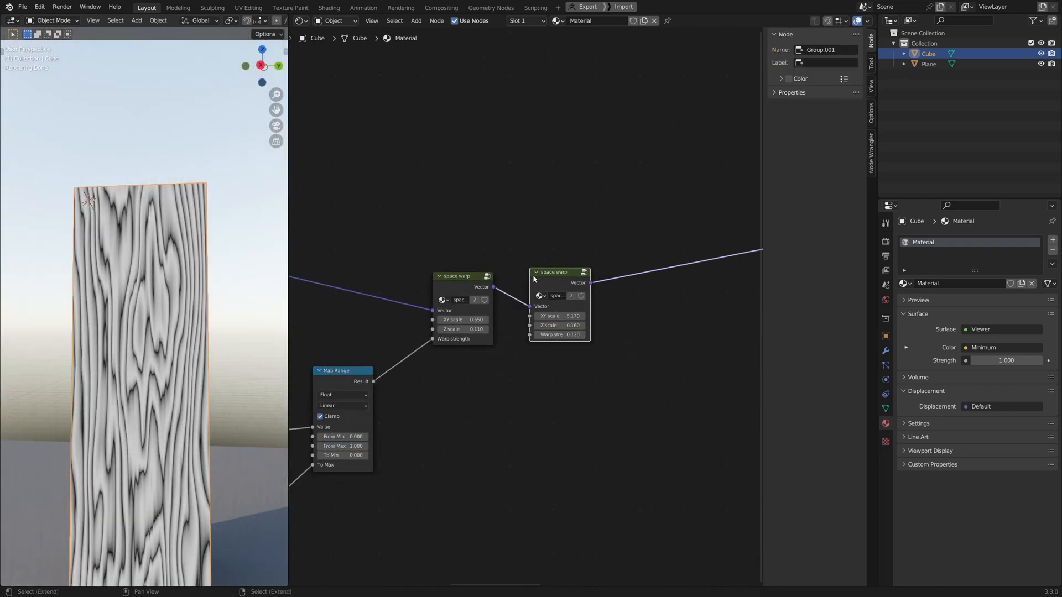
Step: Duplicate the second space warp node, insert the copy as the third in the chain and line it up with the others
key(shift+d)
click(658, 282)
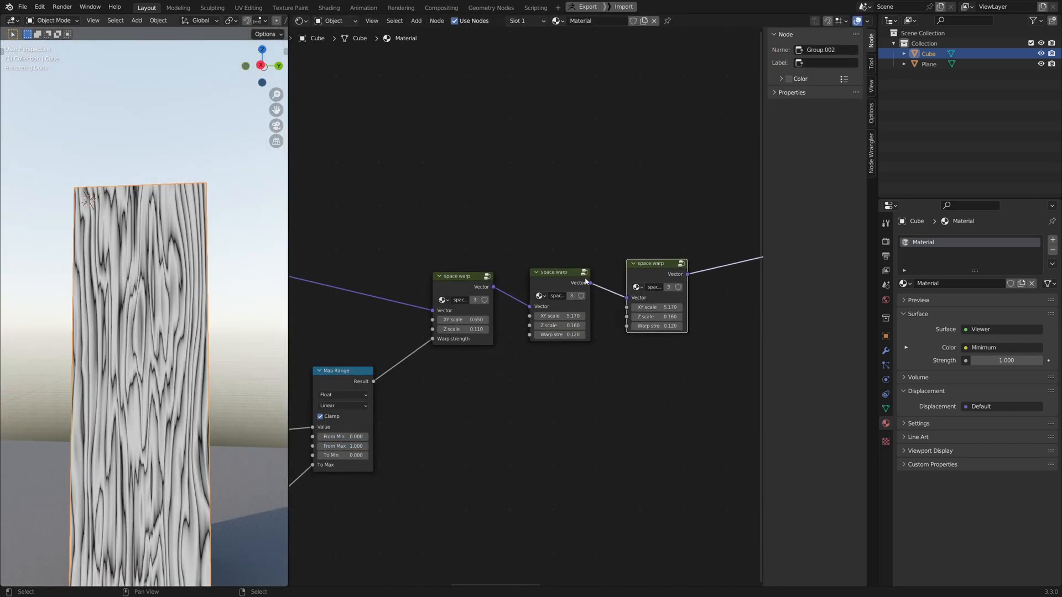
key(g)
click(590, 289)
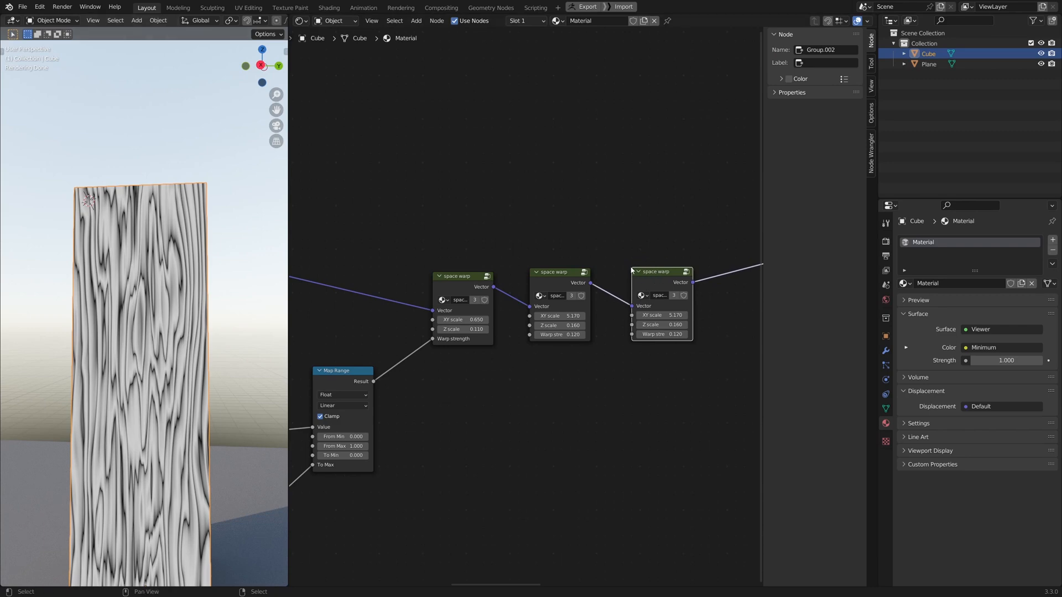
Step: Set the third space warp node's XY scale to 26.37 and its Warp strength to 0.05
scroll(156, 288, up, 4)
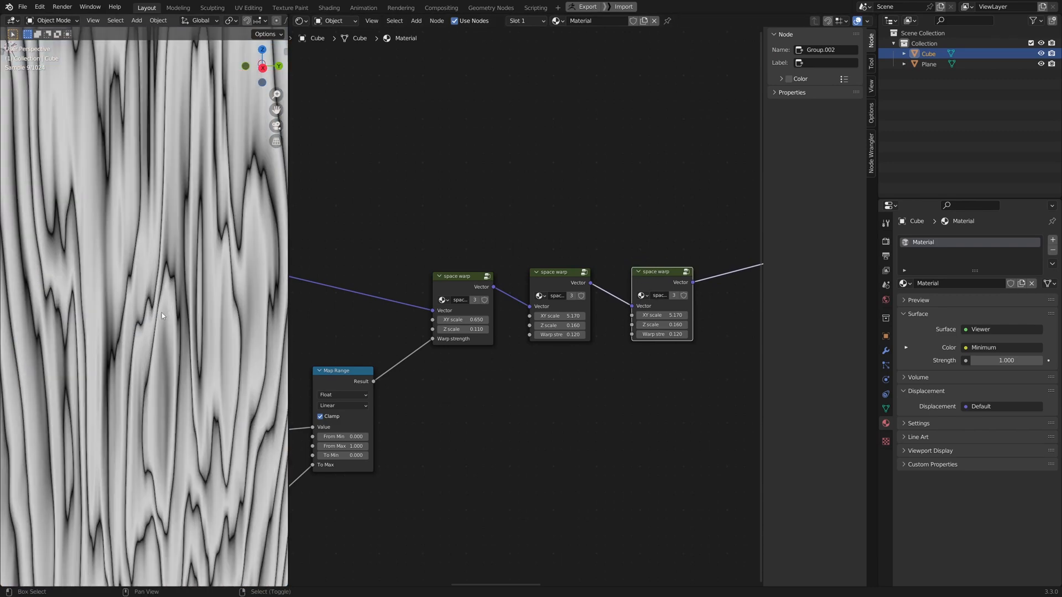
middle_drag(162, 313, 179, 393)
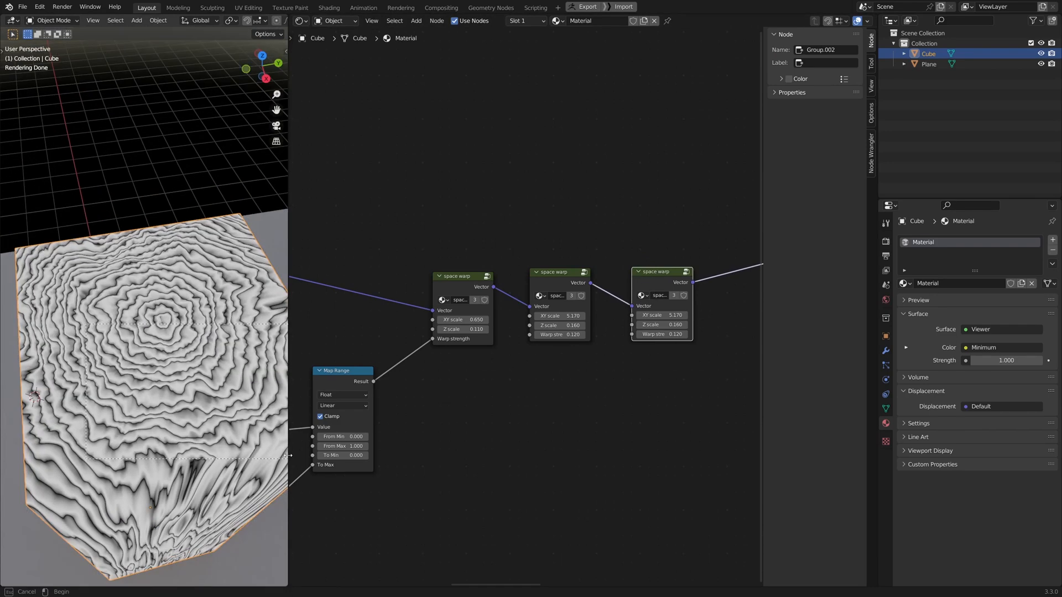
drag(288, 455, 288, 455)
scroll(688, 343, up, 1)
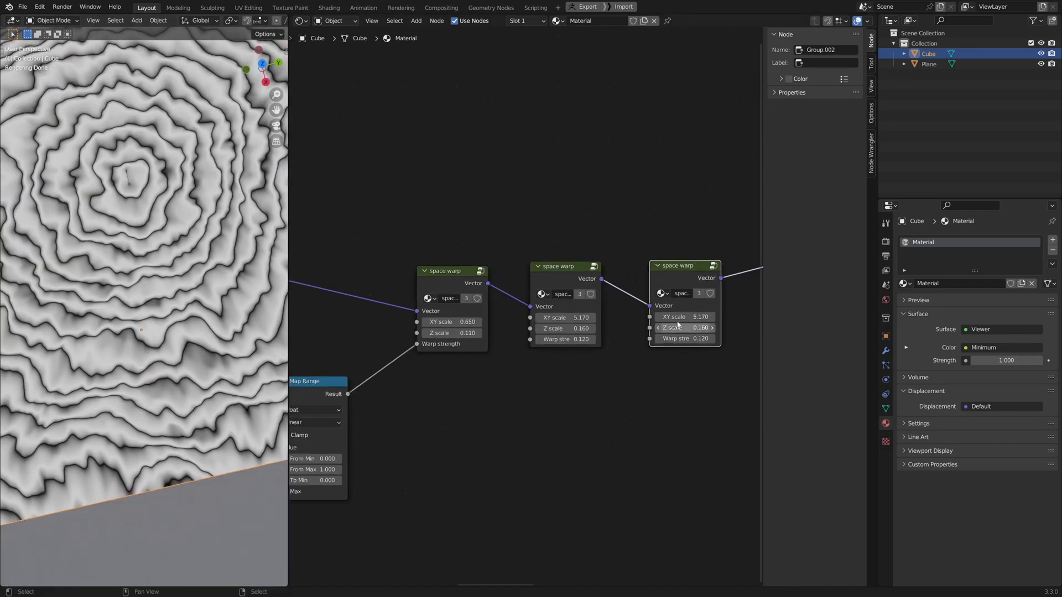
drag(678, 316, 830, 317)
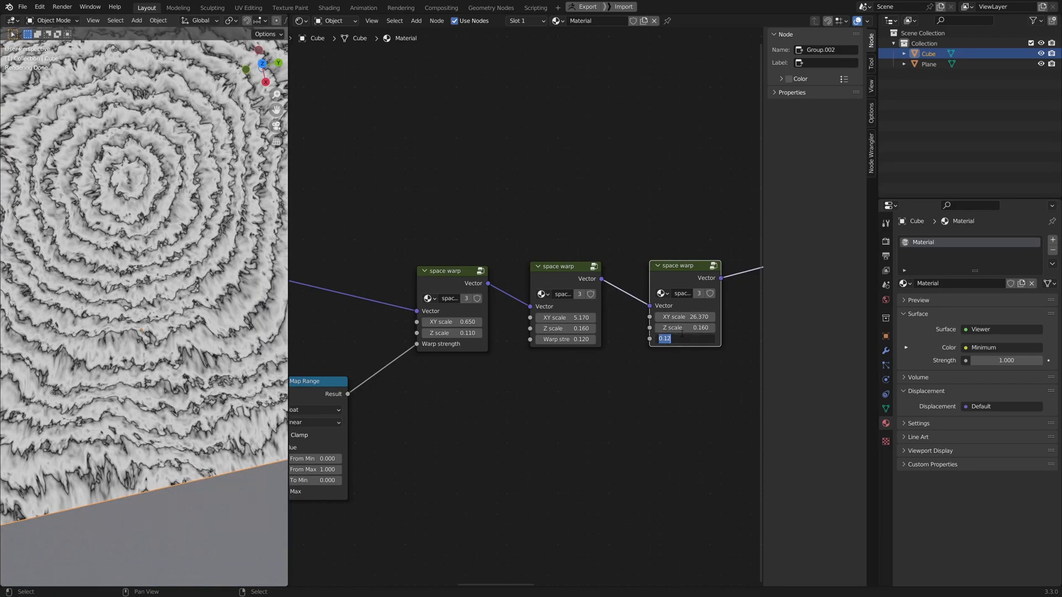
text(.05)
key(Return)
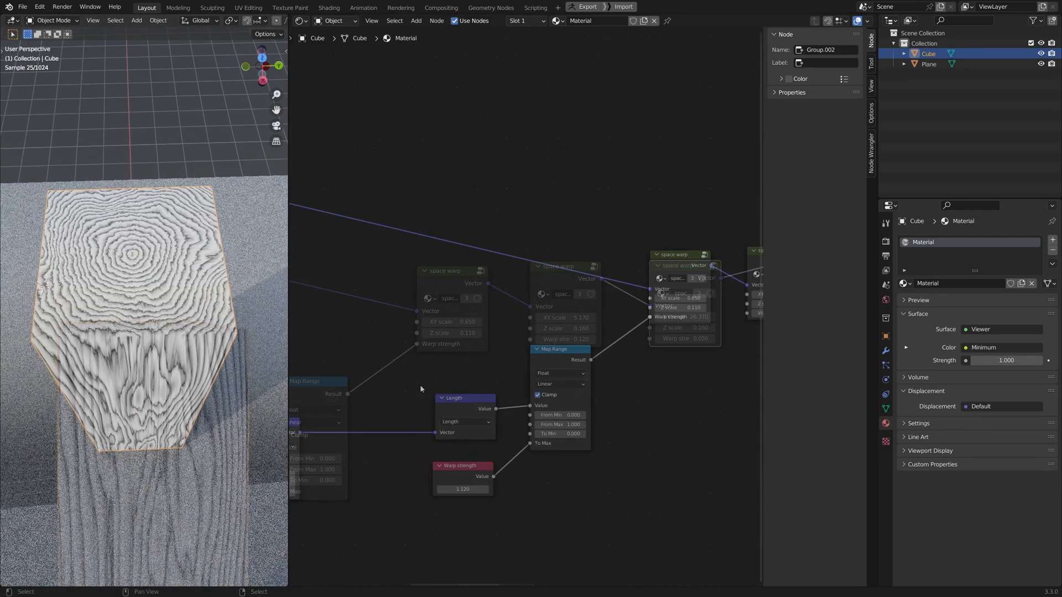
Step: Examine the warped rings on top of the cube and the grain along its sides
scroll(636, 390, down, 8)
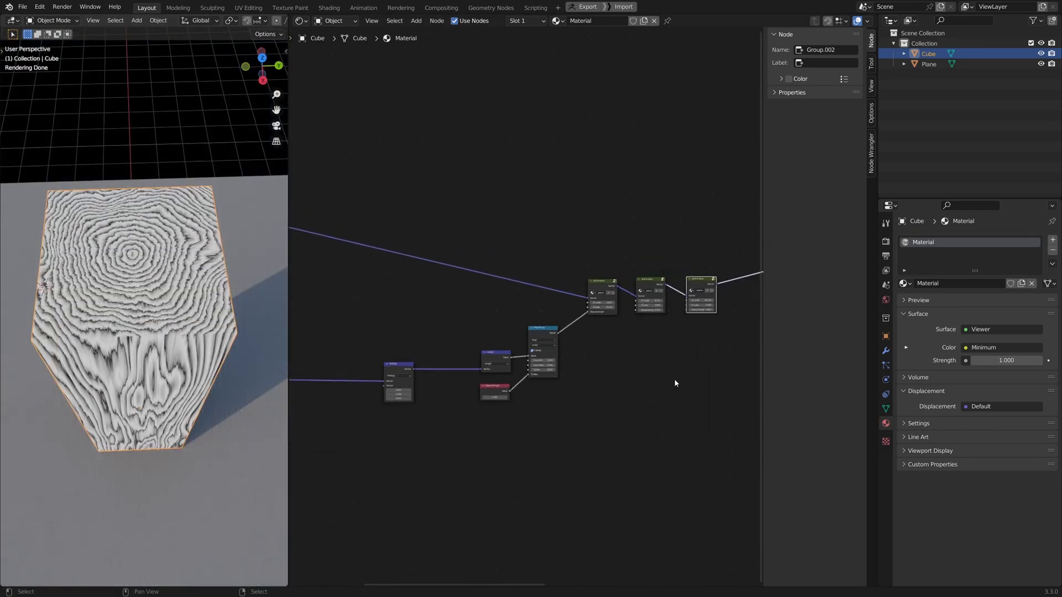
middle_drag(146, 319, 173, 339)
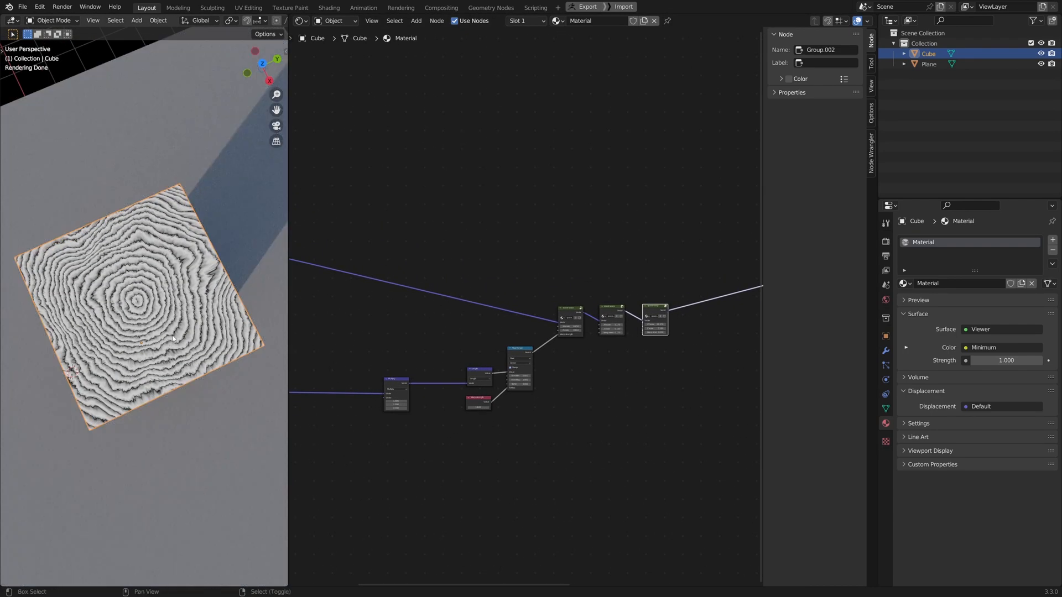
drag(133, 307, 209, 361)
middle_drag(177, 370, 646, 248)
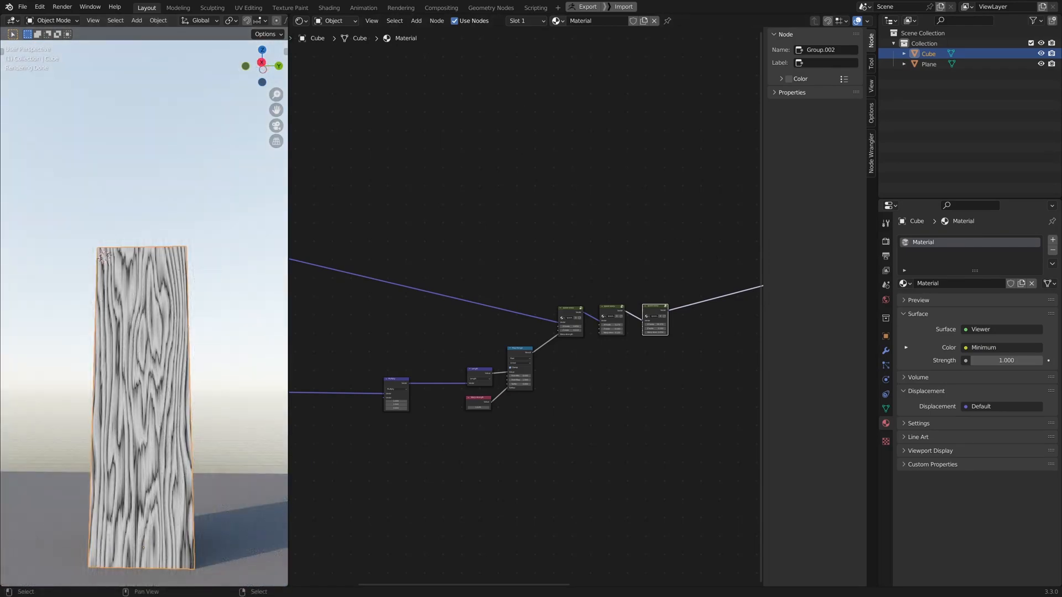
middle_drag(184, 193, 225, 248)
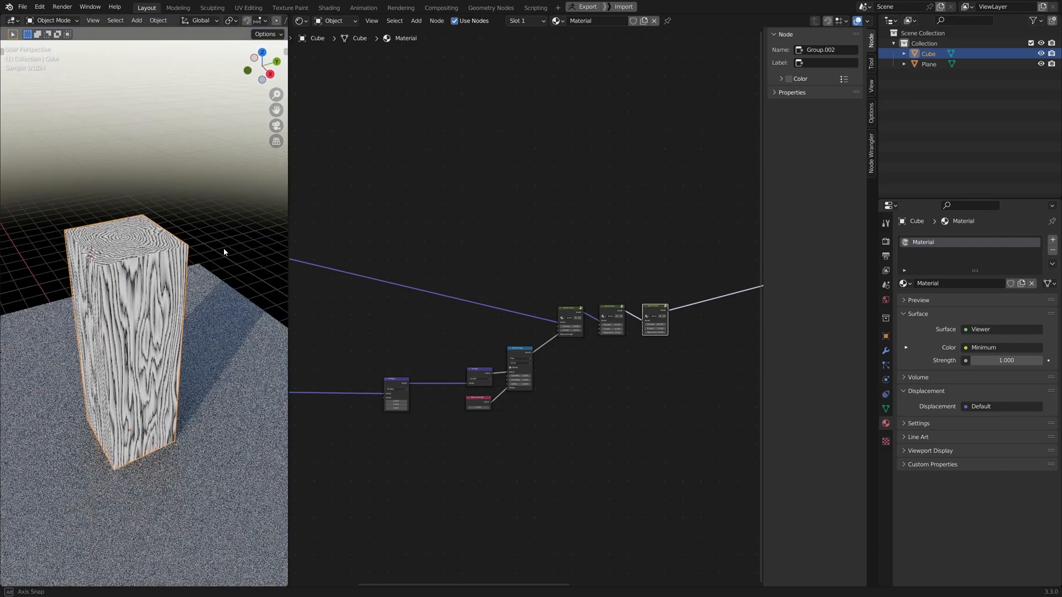
scroll(183, 241, up, 8)
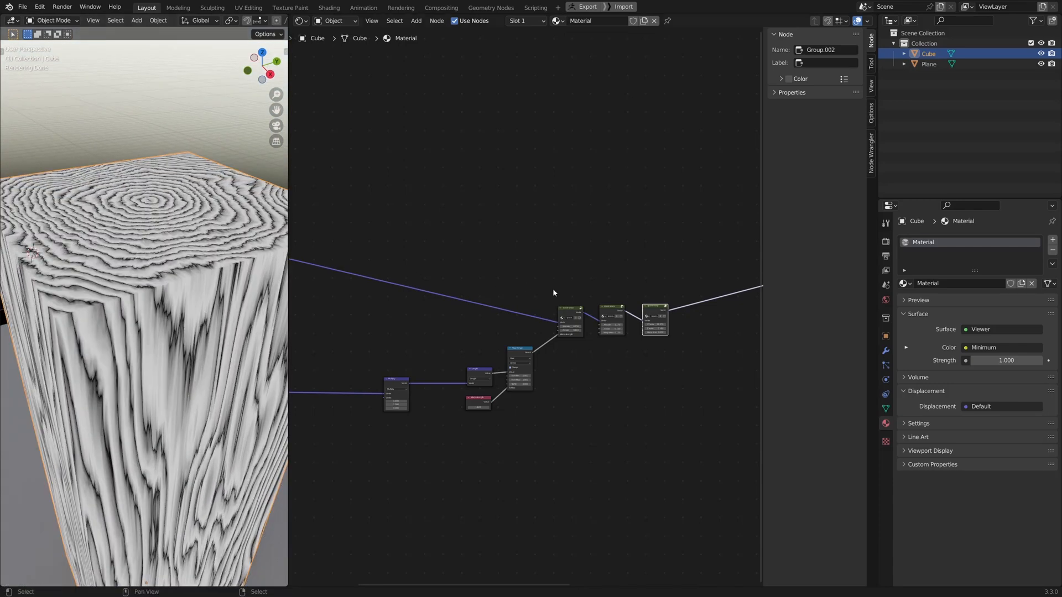
Step: Move the Viewer and Material Output nodes together to the right, leaving a wide gap after the Minimum node
middle_drag(753, 286, 629, 275)
scroll(629, 275, up, 5)
middle_drag(634, 350, 541, 353)
middle_drag(727, 326, 422, 306)
middle_drag(553, 273, 390, 307)
drag(468, 287, 377, 213)
key(g)
click(671, 224)
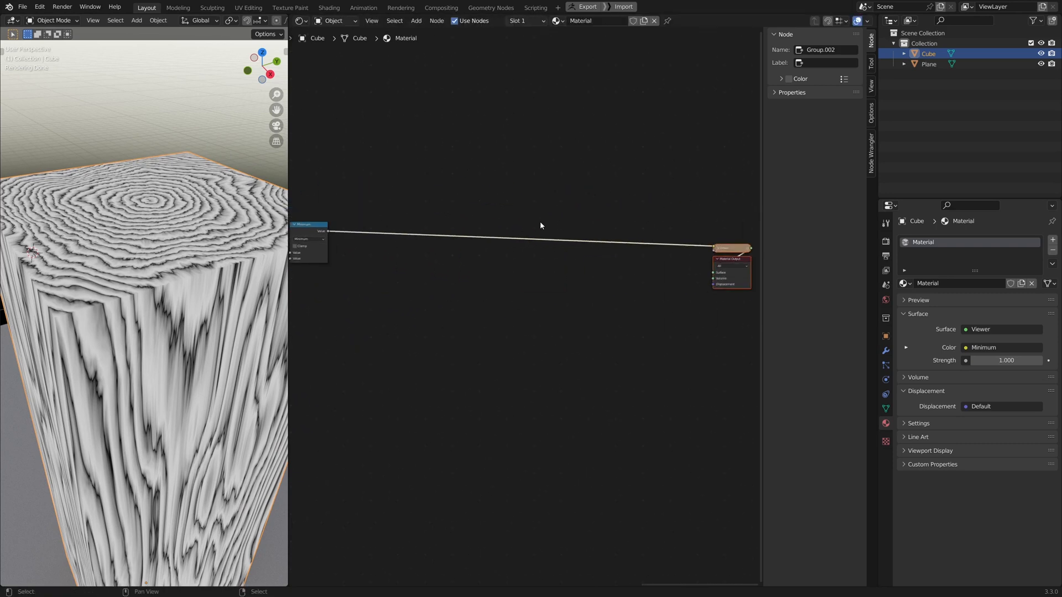
Step: Add a Mix color node between the Minimum and Viewer nodes, and reroute the Minimum value into its Fac input
click(623, 316)
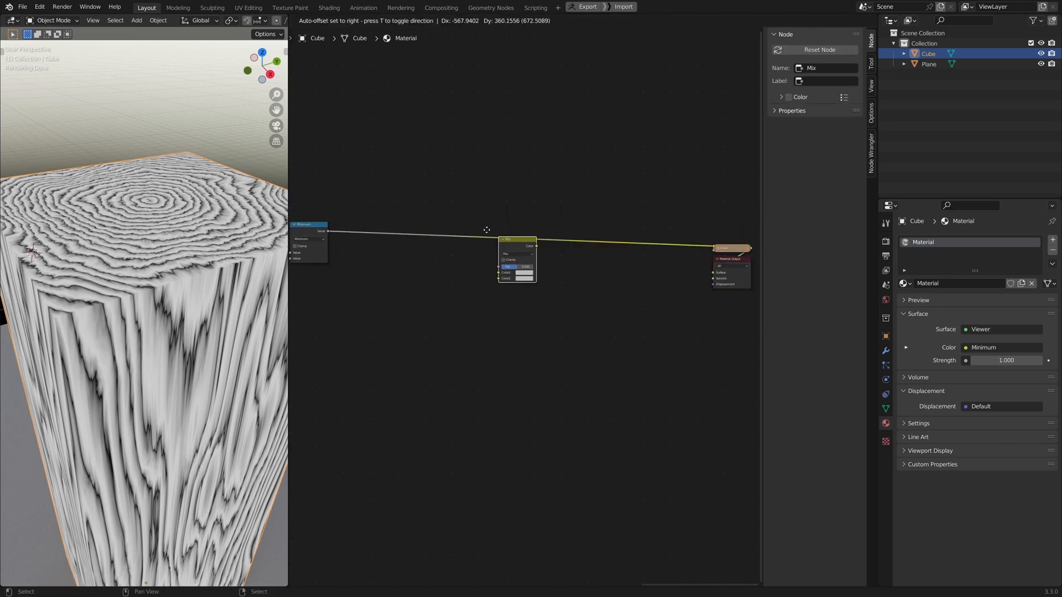
click(506, 260)
scroll(547, 358, up, 2)
scroll(549, 391, up, 1)
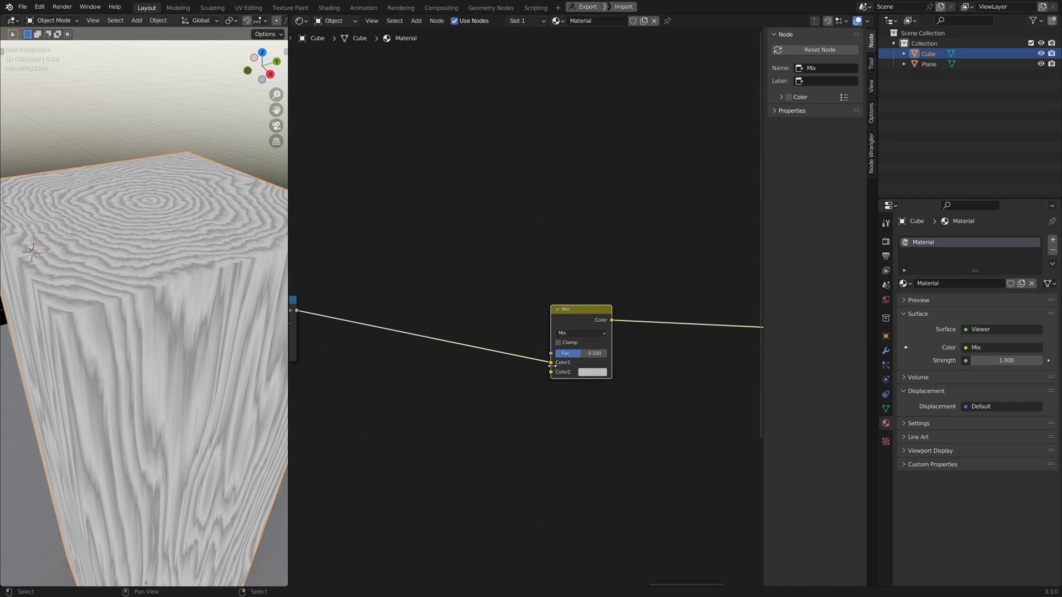
mouse_move(551, 362)
mouse_down()
mouse_move(542, 352)
mouse_move(555, 354)
mouse_up()
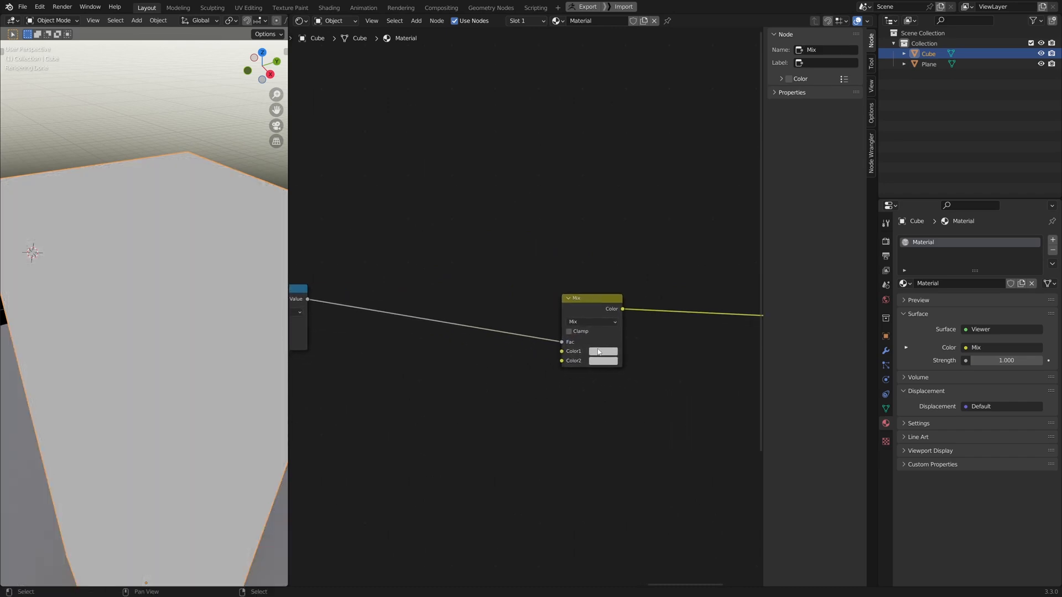
drag(589, 306, 589, 281)
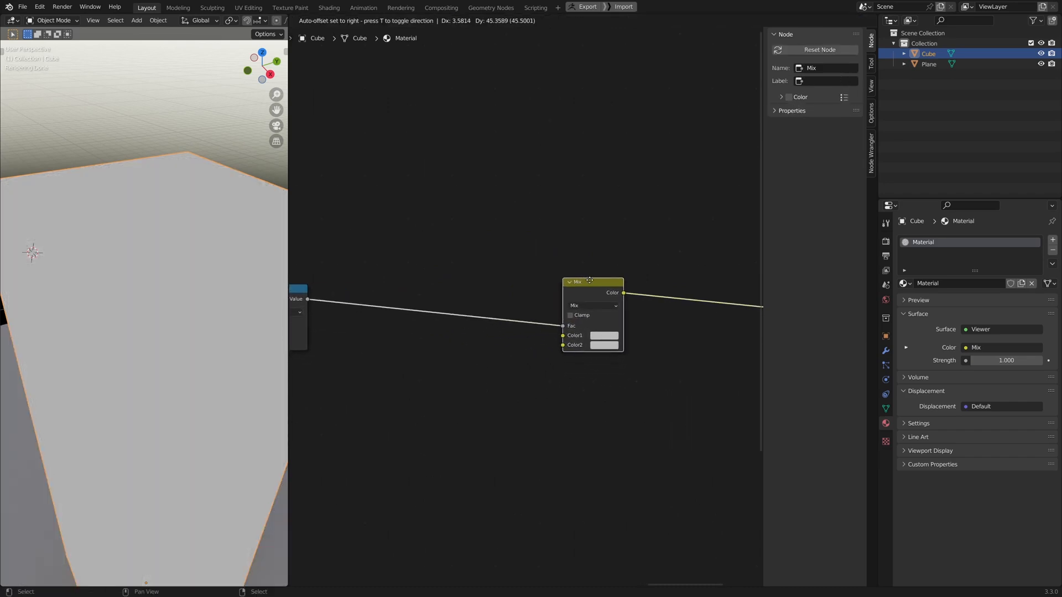
Step: Add a Principled BSDF node with the Mix color as its Base Color, and connect it to the Material Output surface
scroll(538, 323, down, 6)
middle_drag(602, 312, 568, 319)
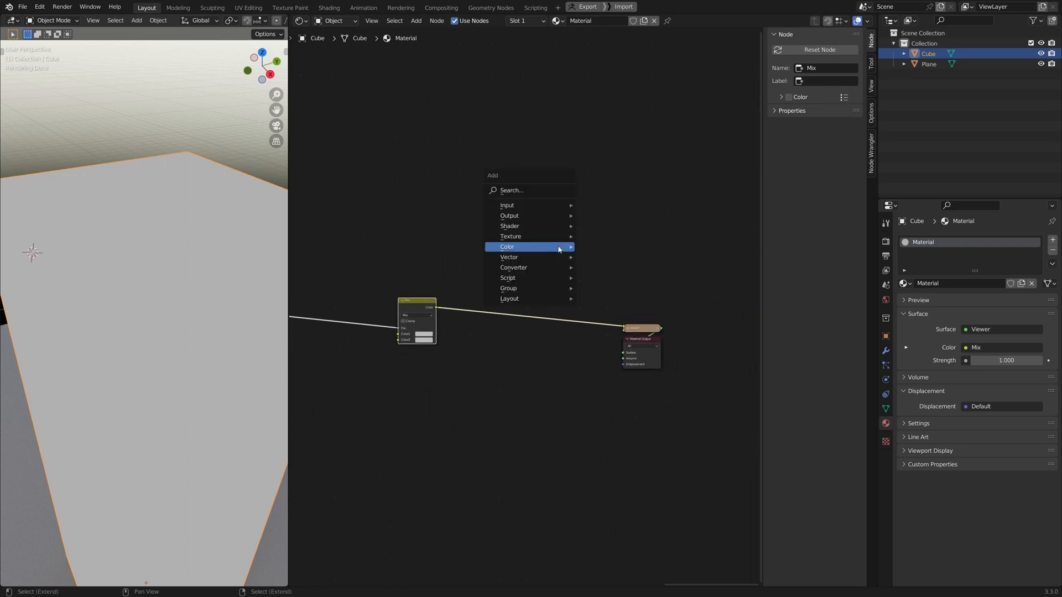
mouse_move(531, 229)
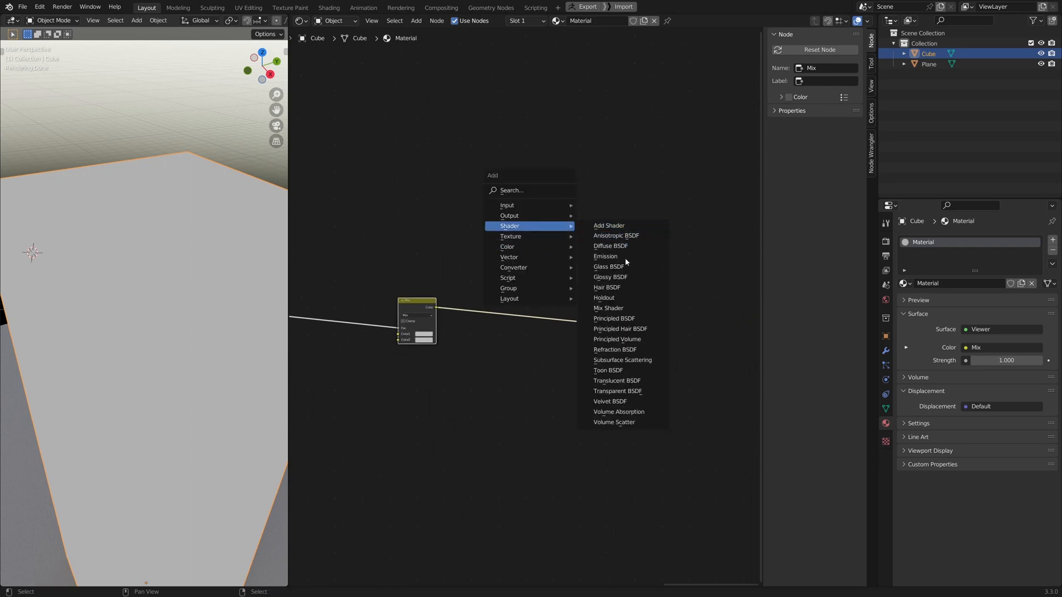
click(622, 322)
click(604, 311)
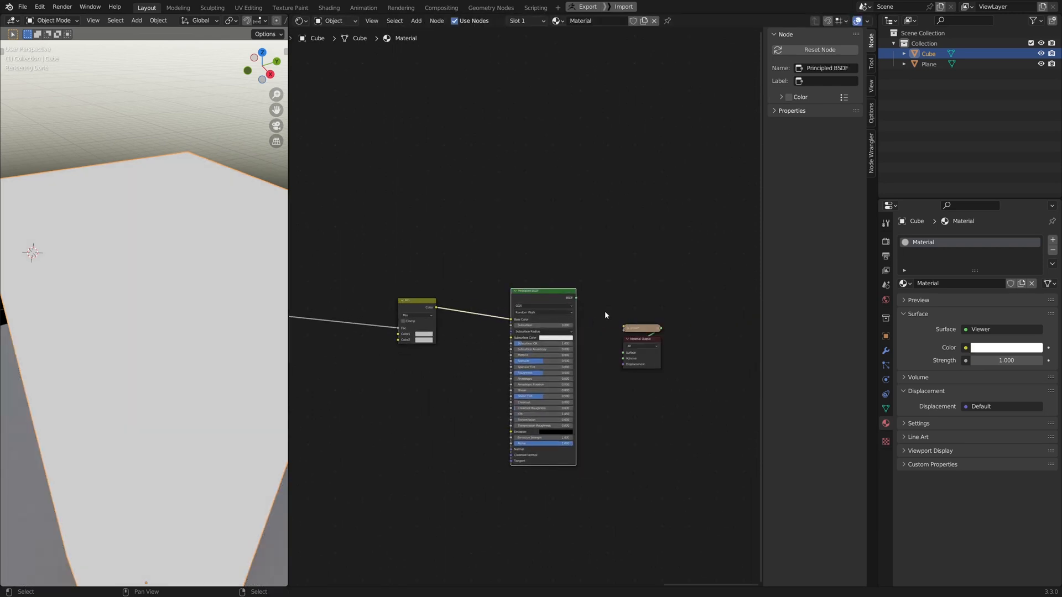
drag(534, 300, 588, 304)
ctrl+shift+click(588, 304)
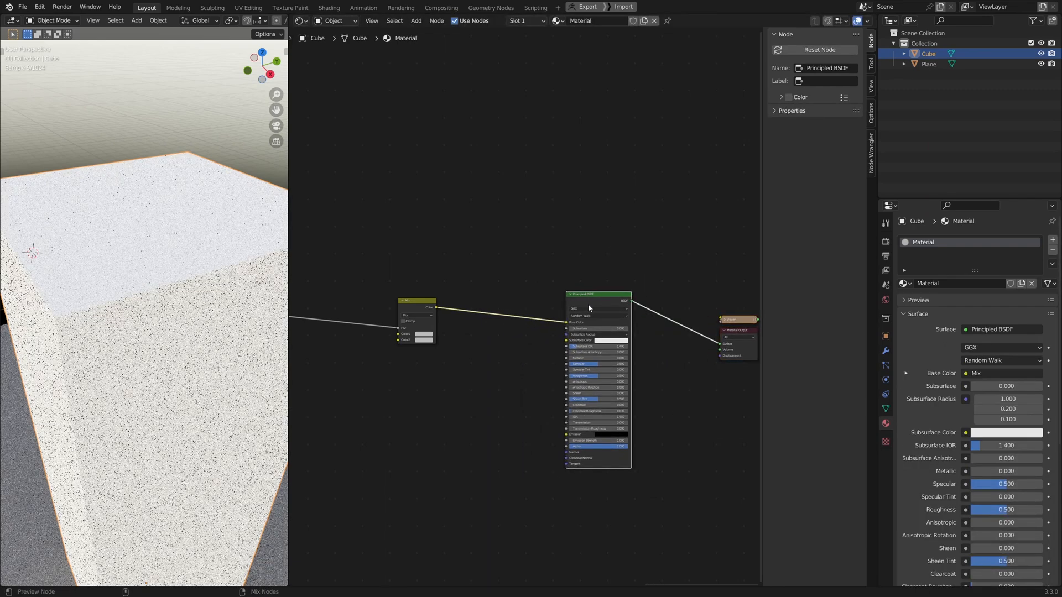
Step: Set the Mix node's Color1 to an orange tone with hue about 0.041 and saturation about 0.813
middle_drag(455, 336, 506, 369)
scroll(500, 387, up, 3)
scroll(376, 336, up, 6)
click(523, 385)
click(544, 289)
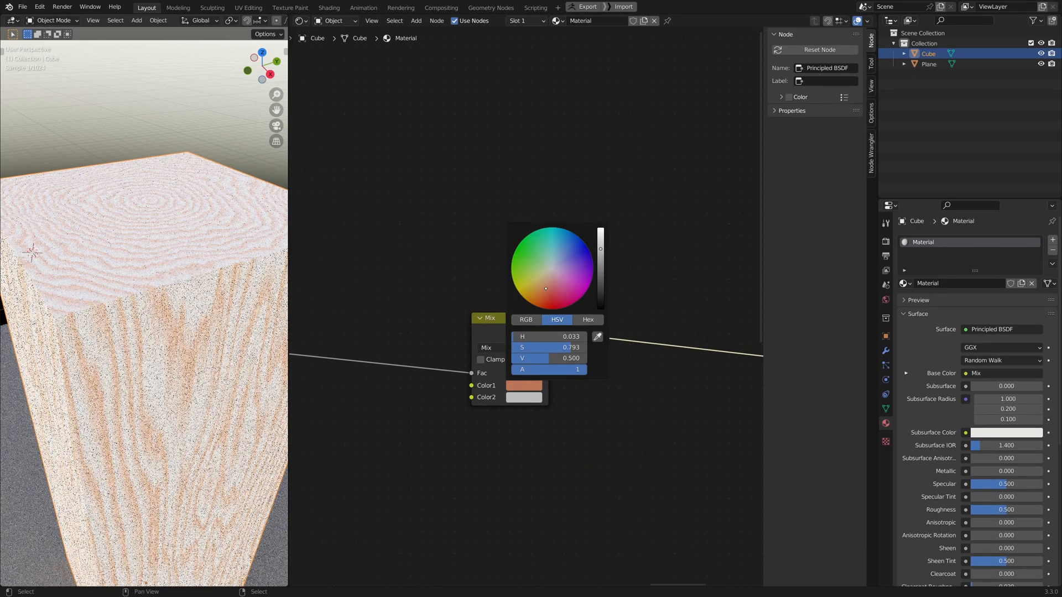
Step: Set the Mix node's Color2 to a bright orange and darken Color1 to brown
click(523, 397)
click(544, 301)
click(600, 246)
click(523, 386)
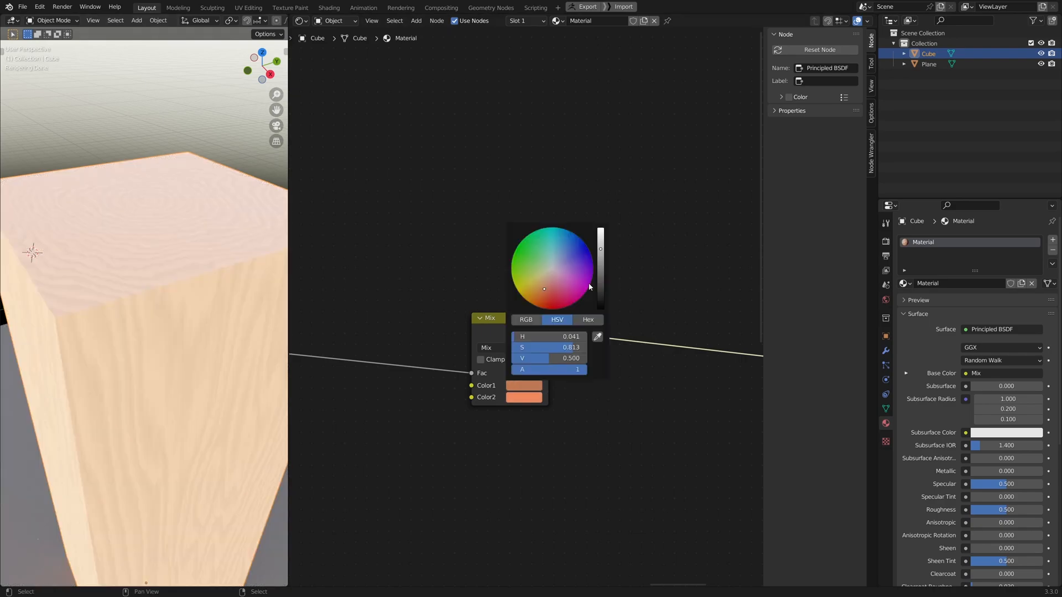
click(600, 273)
Step: Move the Texture Coordinate node down and to the left, away from the reroute point at the start of the node tree
middle_drag(118, 344, 155, 318)
middle_drag(190, 362, 155, 314)
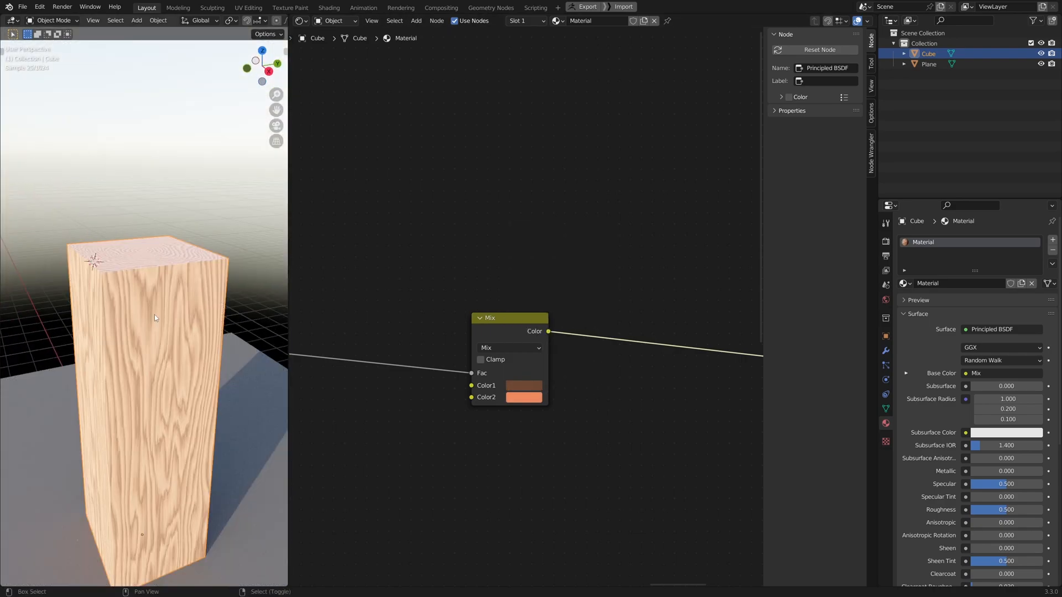
middle_drag(98, 266, 177, 365)
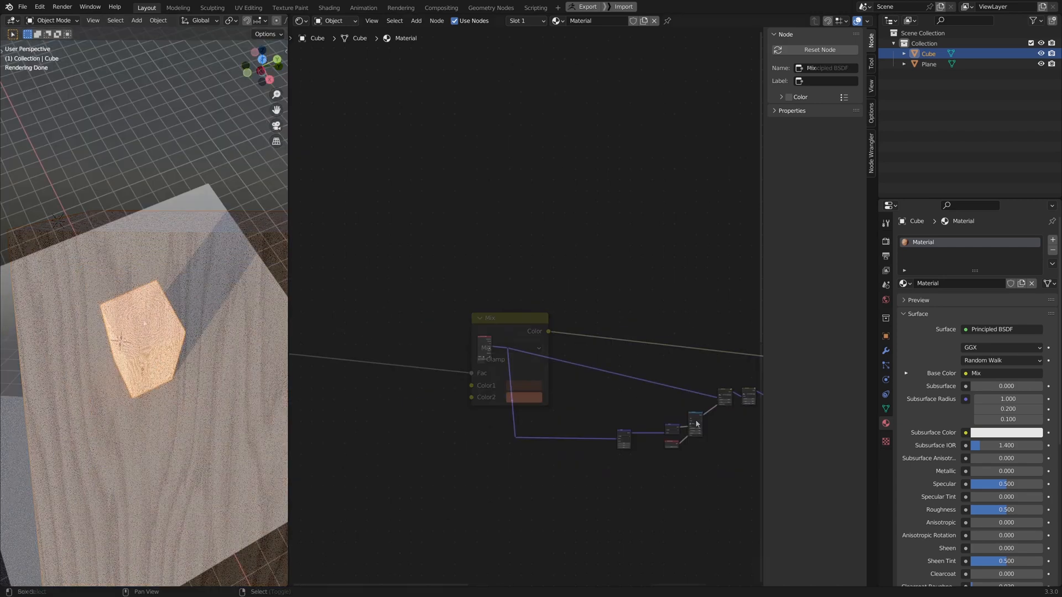
scroll(502, 368, up, 6)
middle_drag(533, 375, 629, 356)
scroll(575, 317, up, 3)
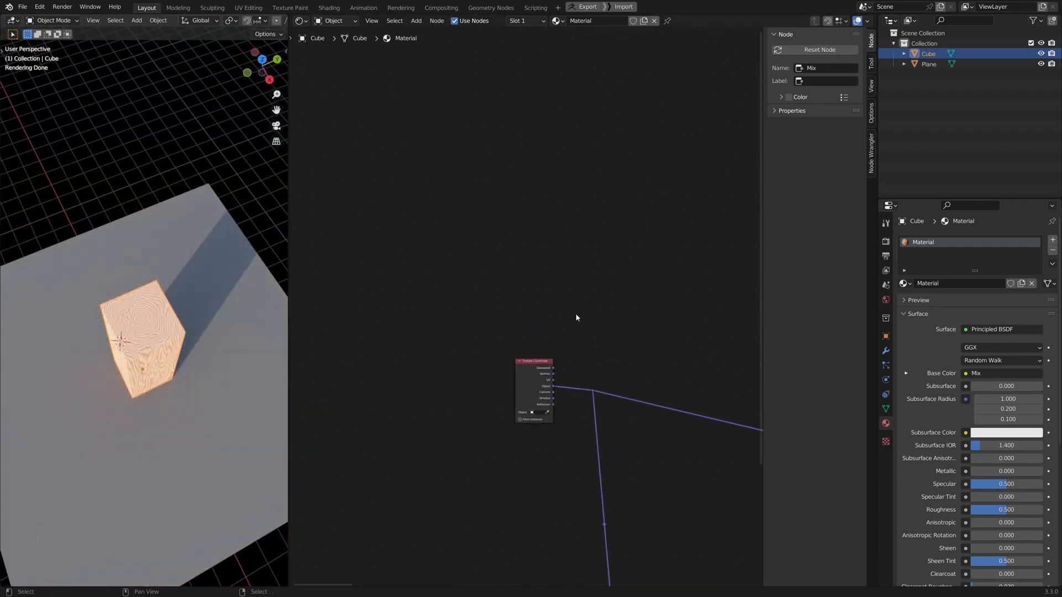
drag(577, 345, 549, 404)
key(g)
click(475, 449)
Step: Add a Geometry node above Texture Coordinate and connect its Position output to the reroute in place of the Object coordinates
key(shift+a)
mouse_move(434, 305)
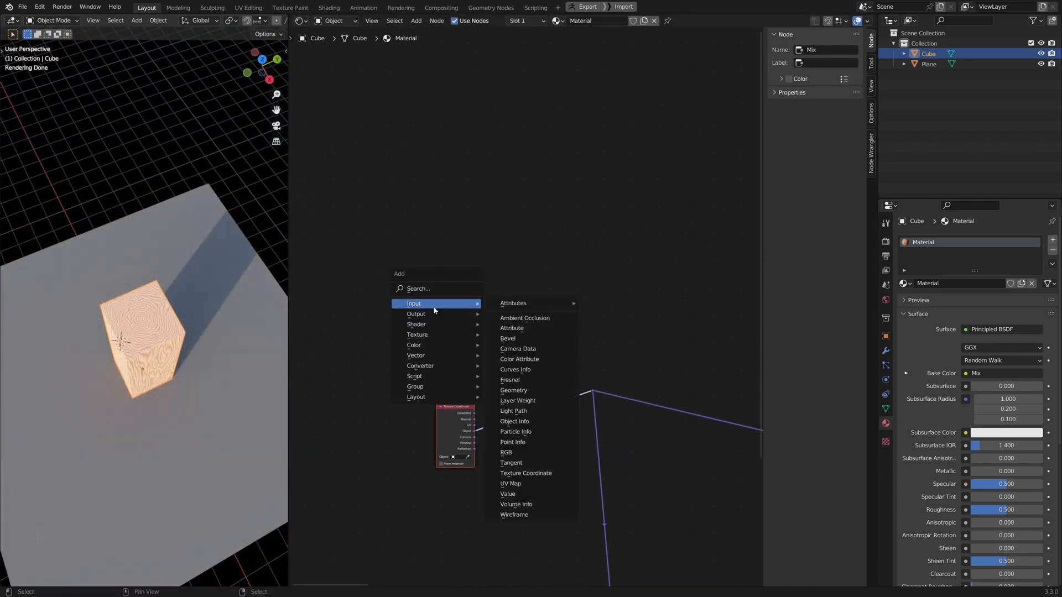
click(520, 396)
click(471, 426)
scroll(471, 426, up, 2)
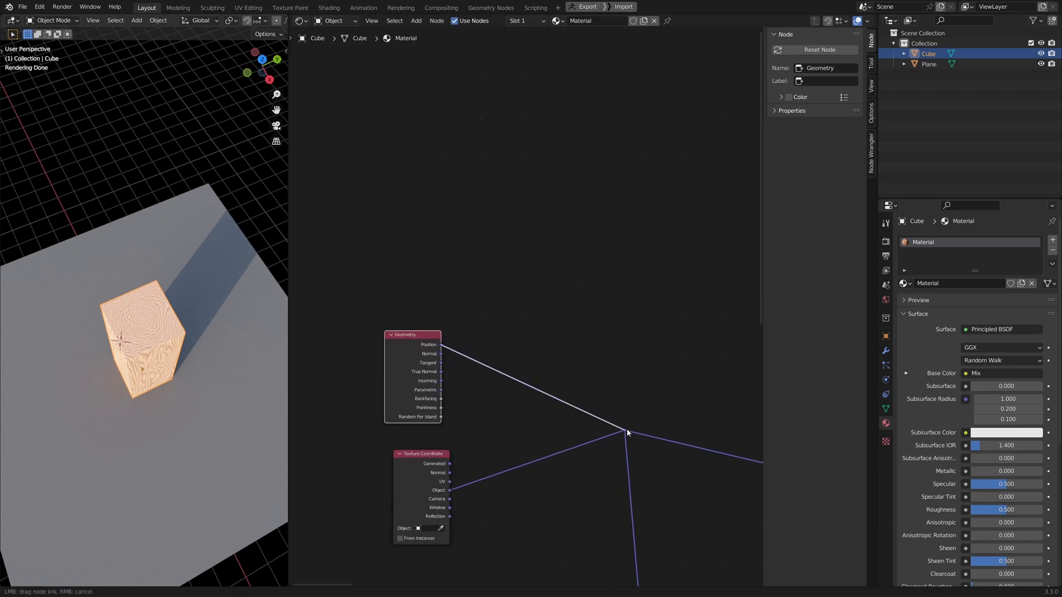
drag(625, 433, 624, 431)
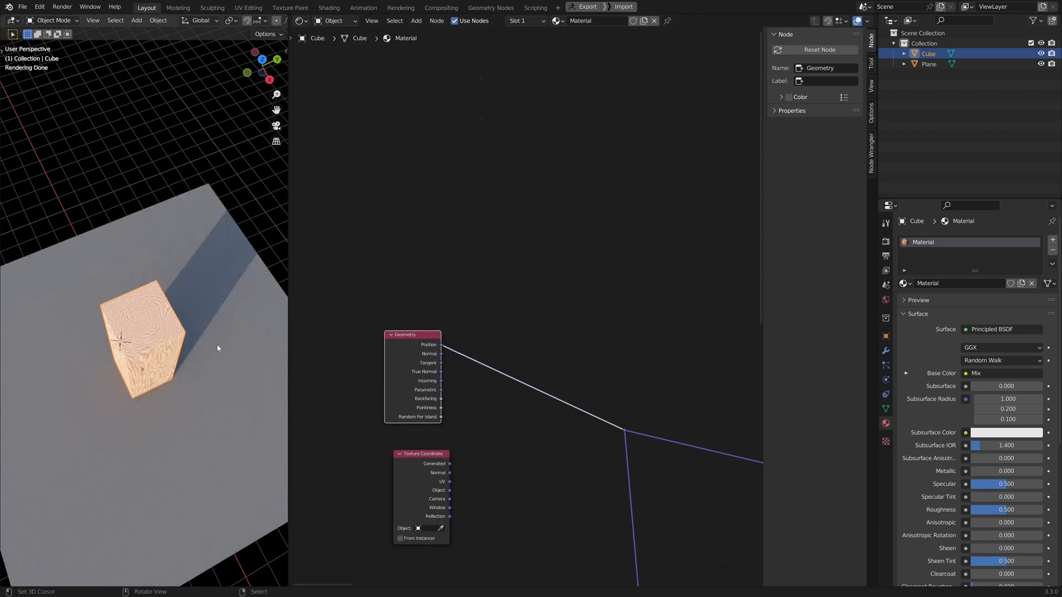
Step: Move the wood block along the global X axis and view how the grain changes on its front face
scroll(167, 324, up, 2)
key(g)
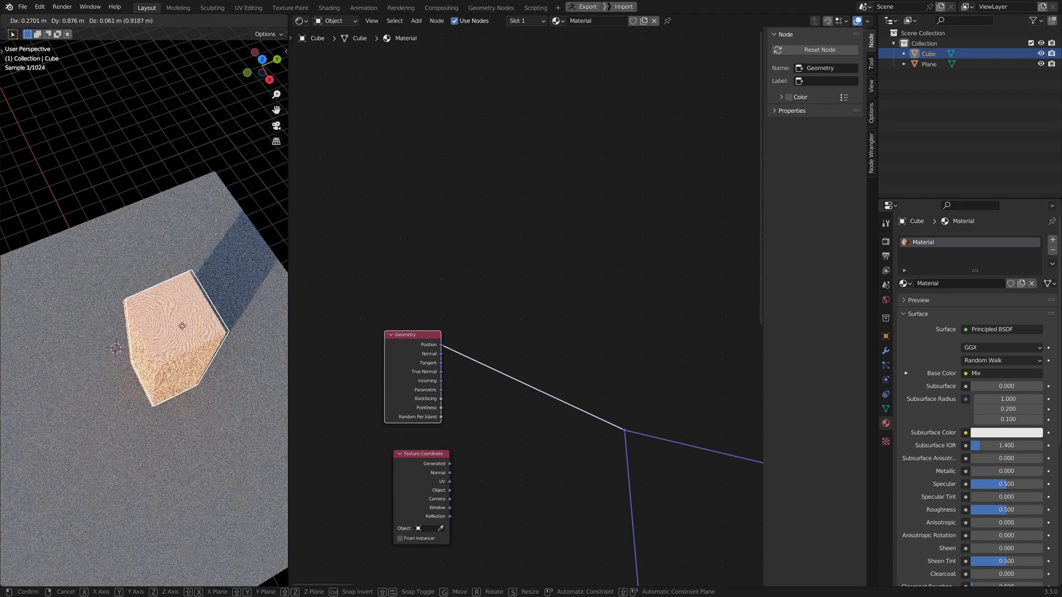
right_click(182, 326)
middle_drag(182, 327, 144, 342)
key(g)
key(x)
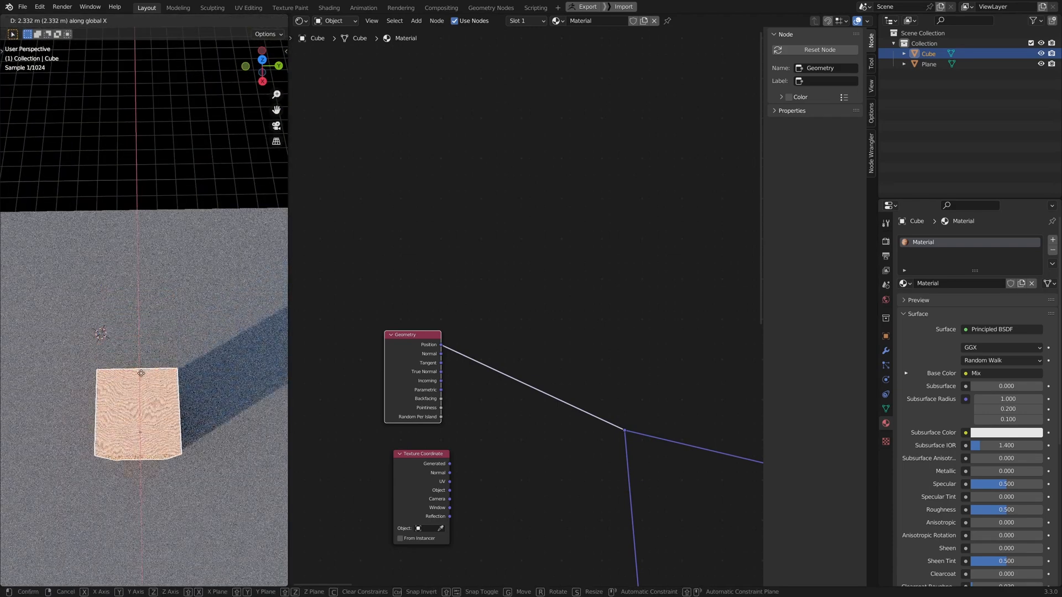
click(151, 418)
middle_drag(150, 418, 175, 305)
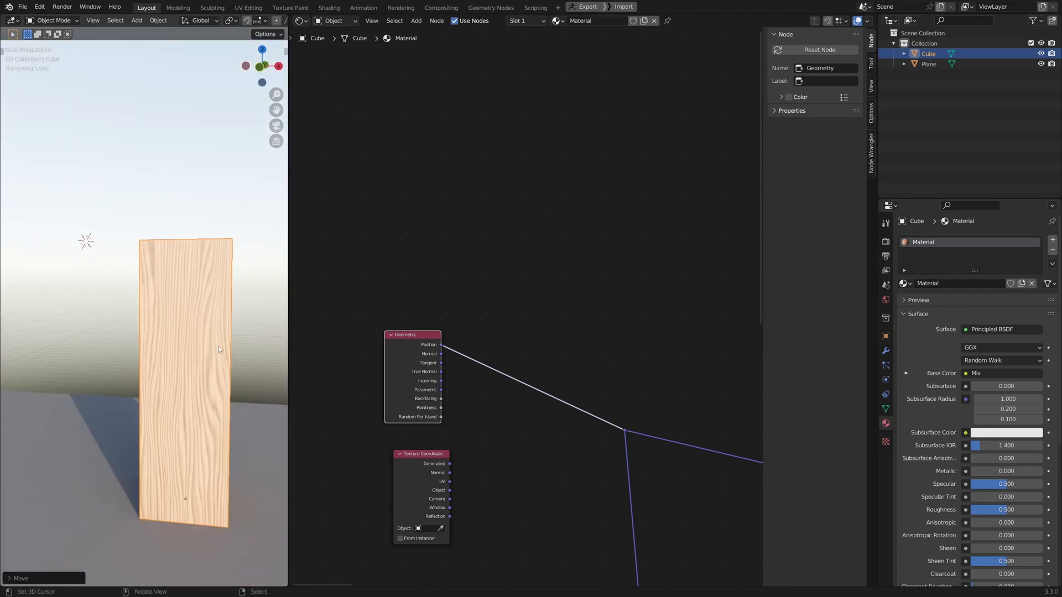
key(g)
key(x)
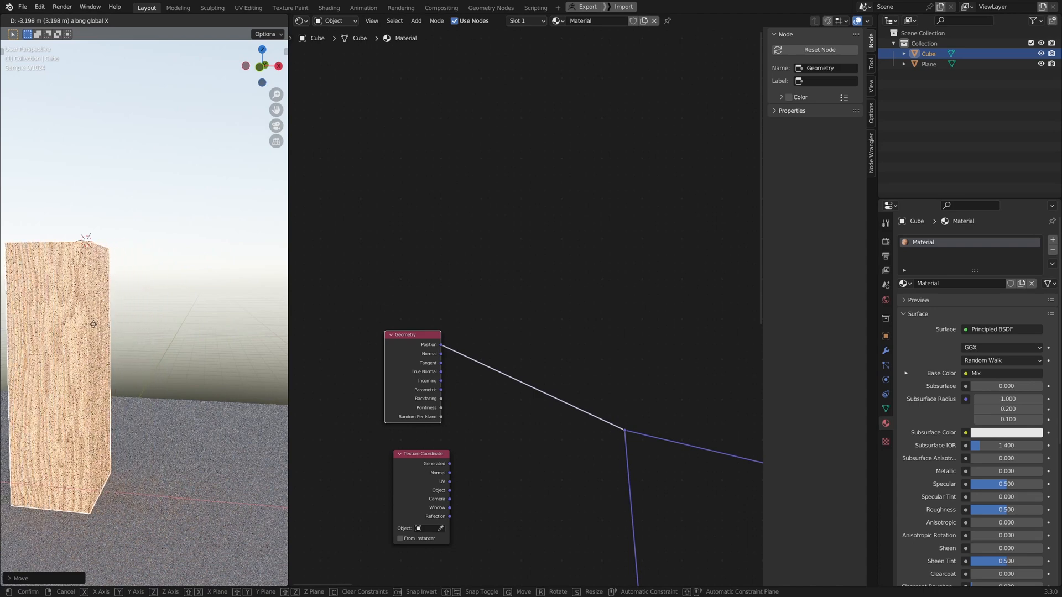
key(Escape)
Step: Scale the block along the Y axis to about 0.075 in top view, flattening it into a thin plank
middle_drag(150, 284, 157, 403)
key(grave)
click(171, 292)
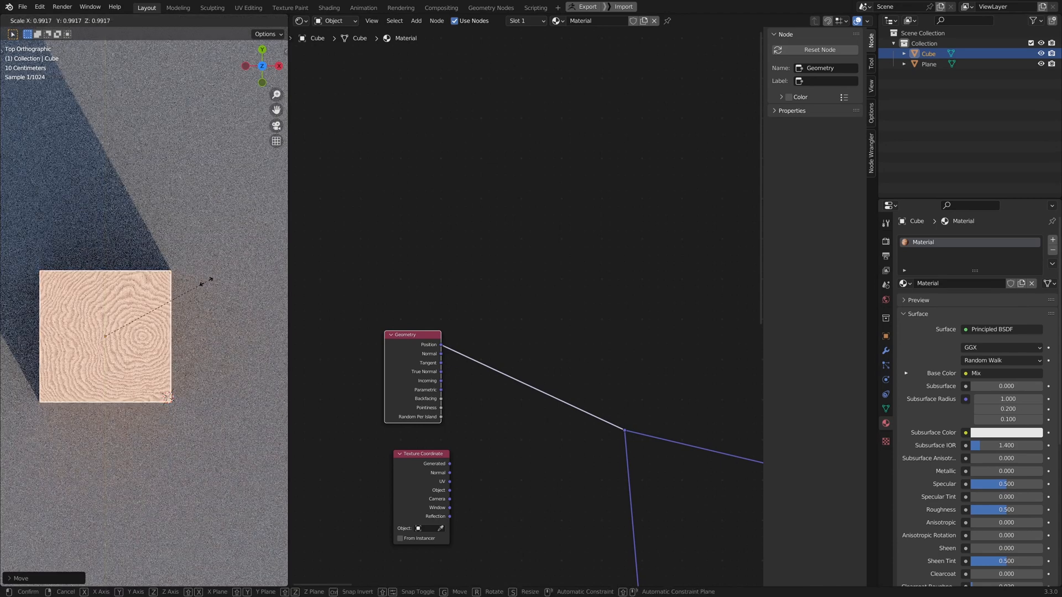
key(s)
key(y)
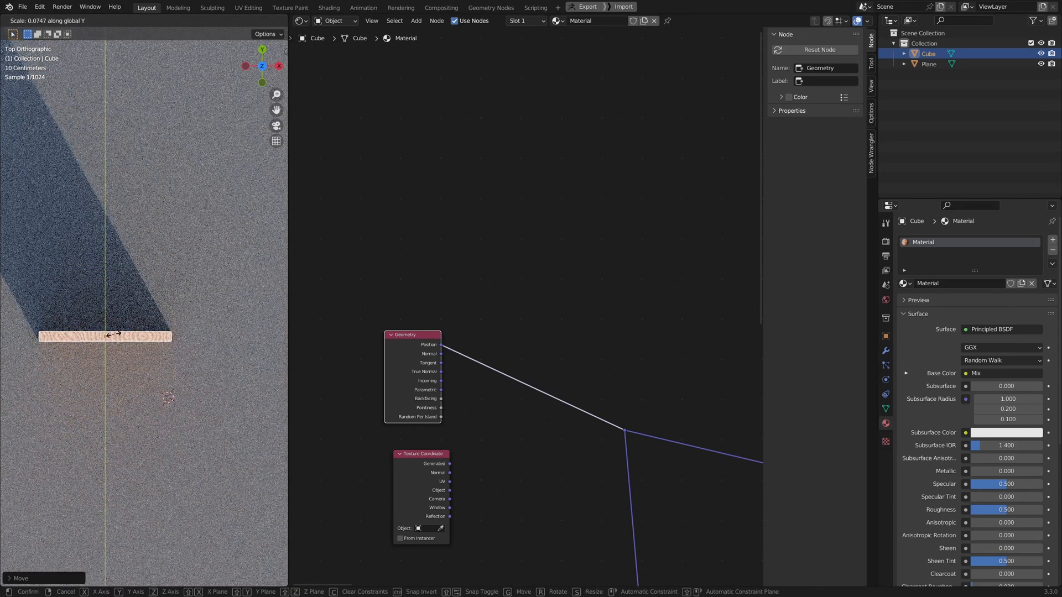
click(113, 335)
Step: Move the thin plank about 0.54 m along the X axis and view its front face
key(g)
key(x)
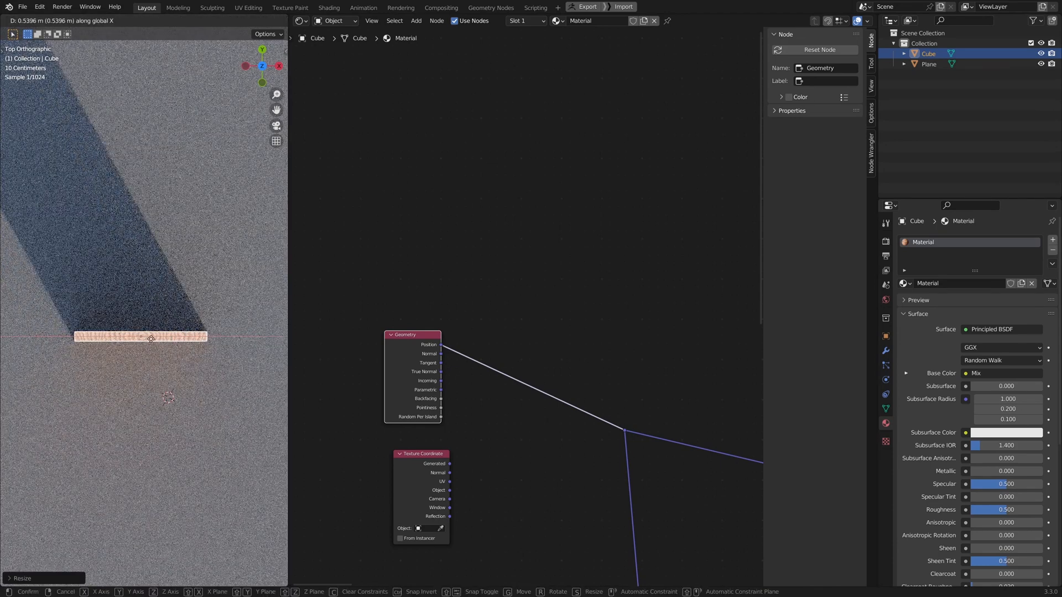
click(150, 338)
middle_drag(151, 338, 142, 255)
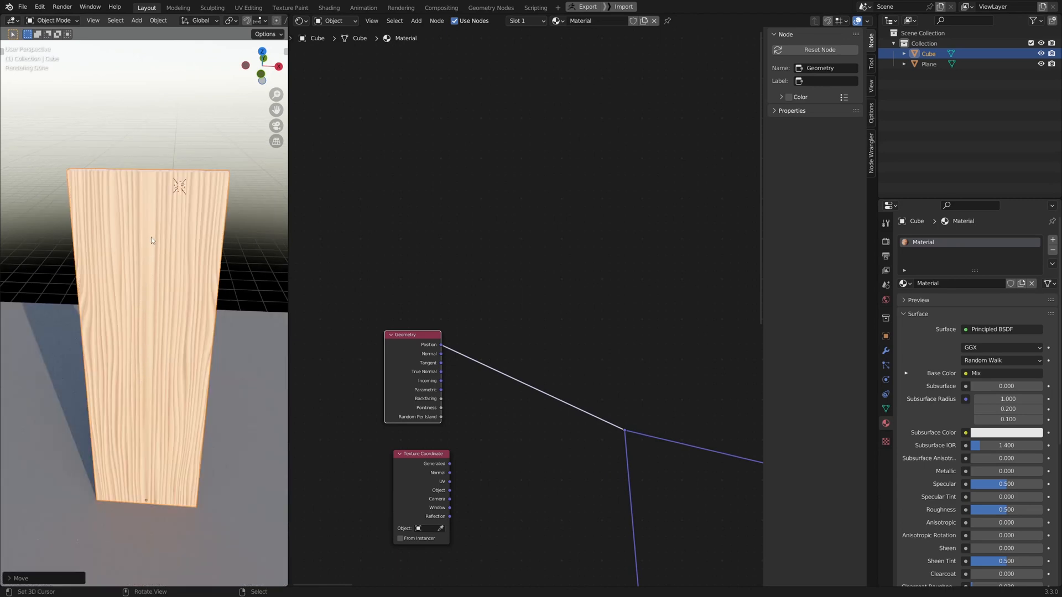
Step: Move the plank further along the positive X axis to inspect the grain away from the centre
key(g)
key(x)
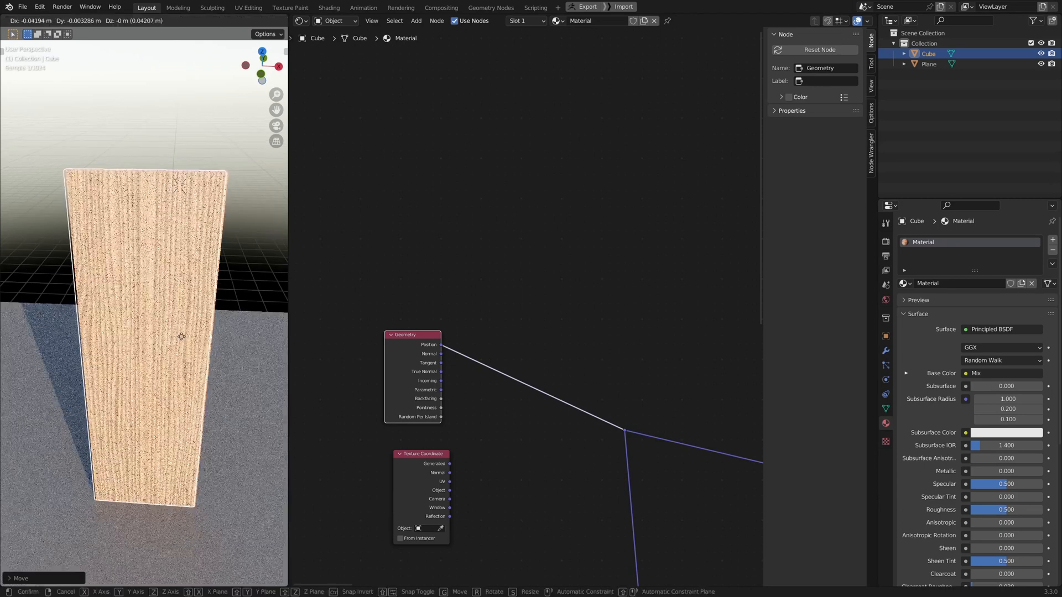
click(212, 345)
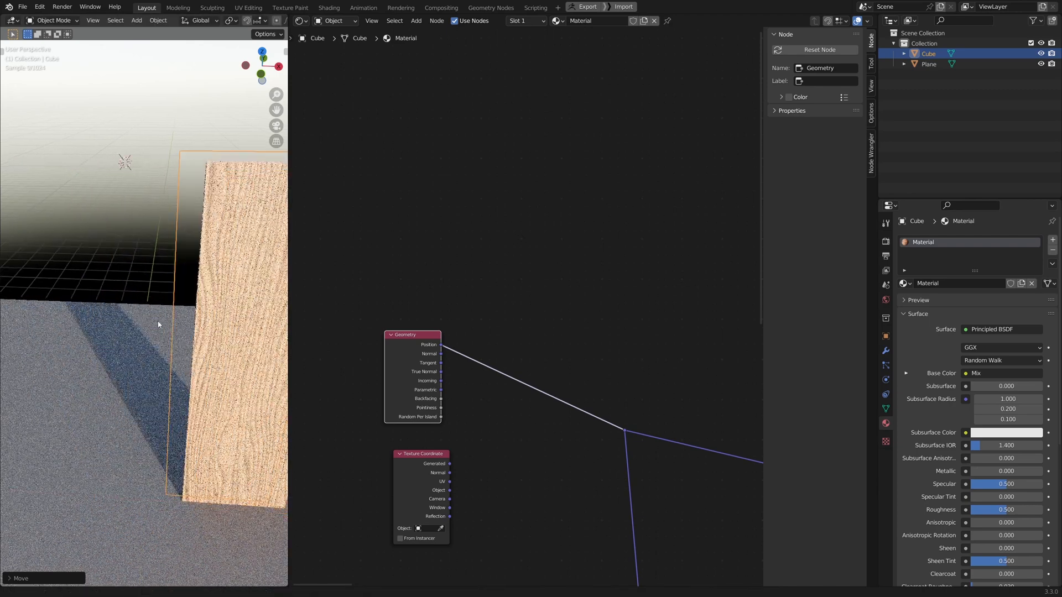
middle_drag(212, 346, 228, 248)
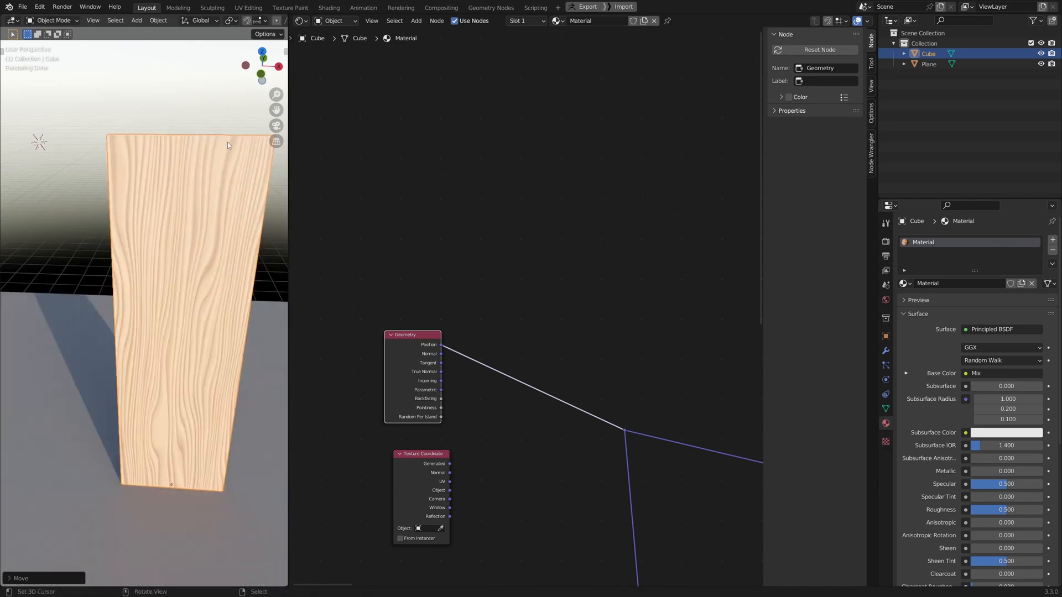
scroll(190, 297, down, 4)
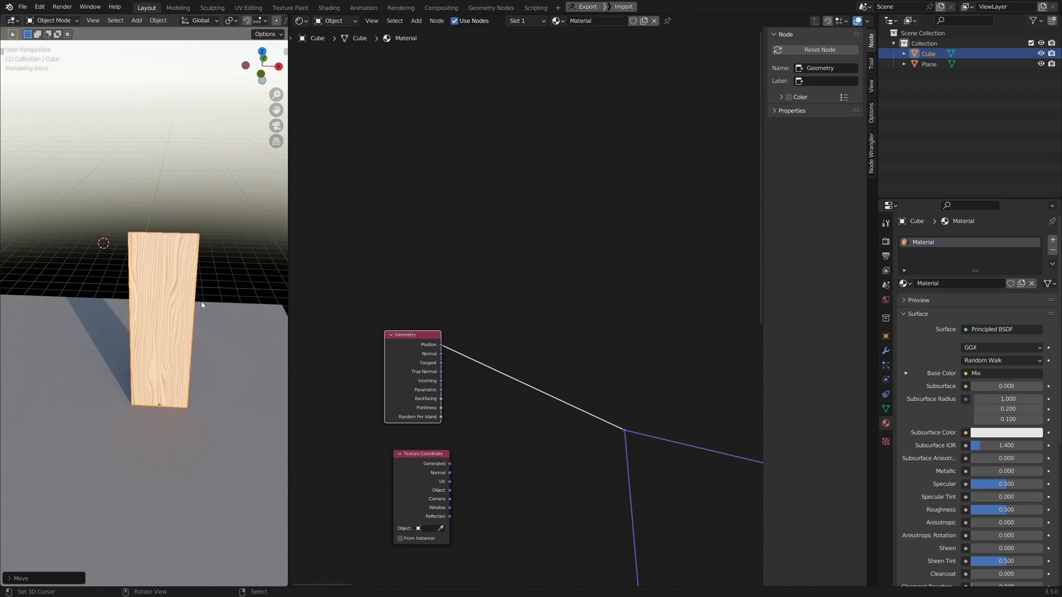
Step: Clear the plank's location and move it toward negative Y in top view
key(alt+g)
key(KP_7)
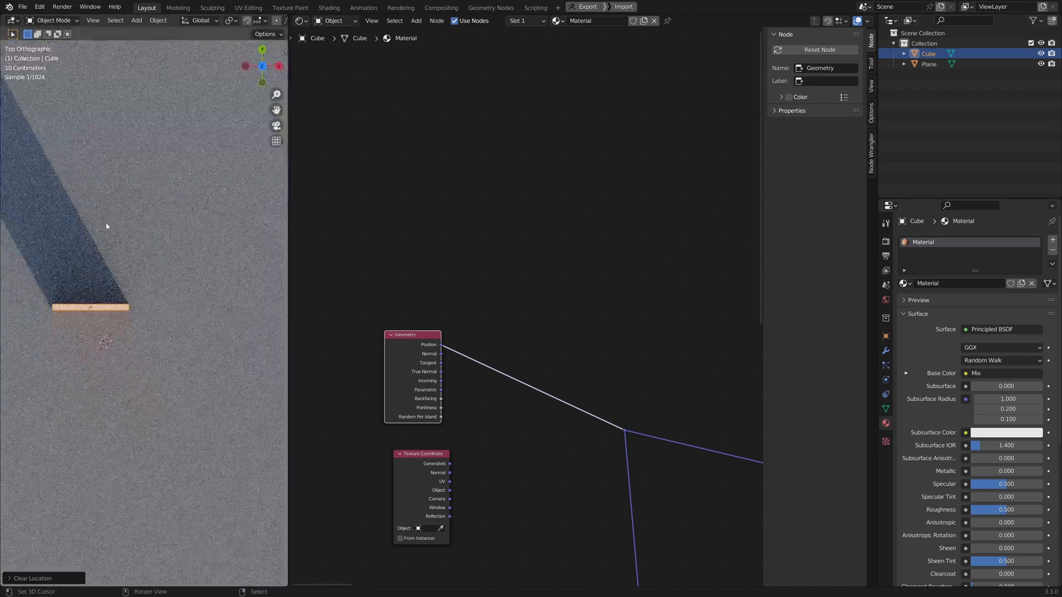
scroll(129, 391, up, 1)
key(g)
key(y)
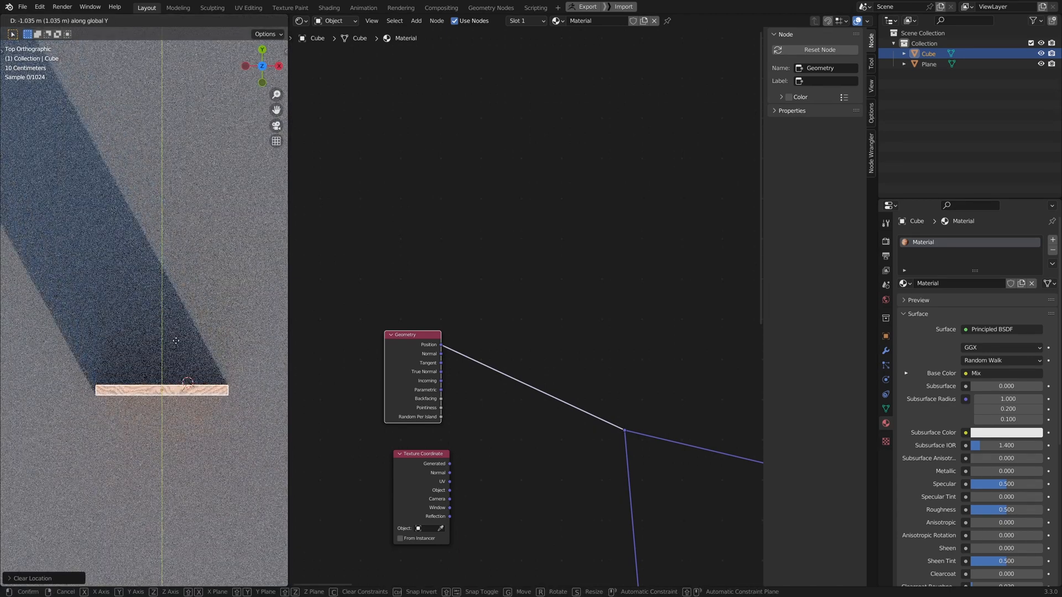
click(181, 327)
Step: Examine the grain pattern on the plank's front face and edges from several angles
middle_drag(176, 427, 197, 208)
middle_drag(199, 250, 165, 237)
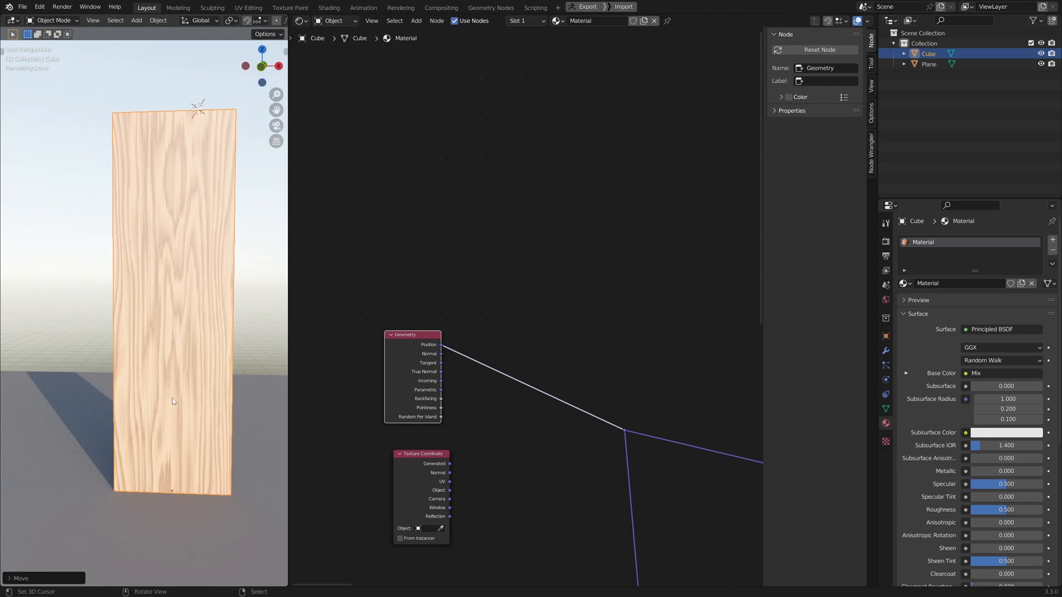
middle_drag(214, 295, 235, 166)
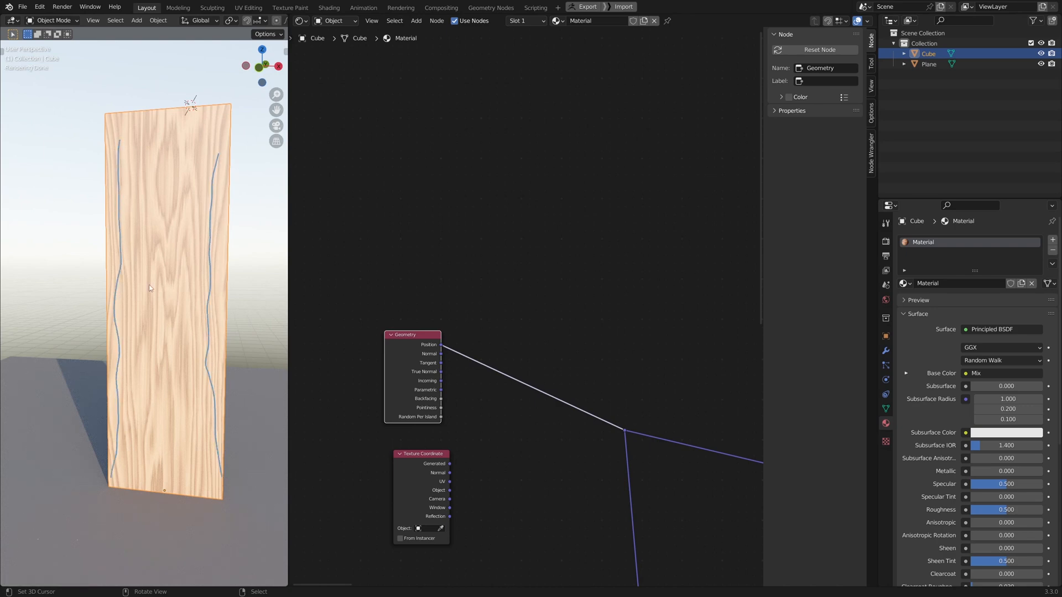
middle_drag(149, 287, 170, 169)
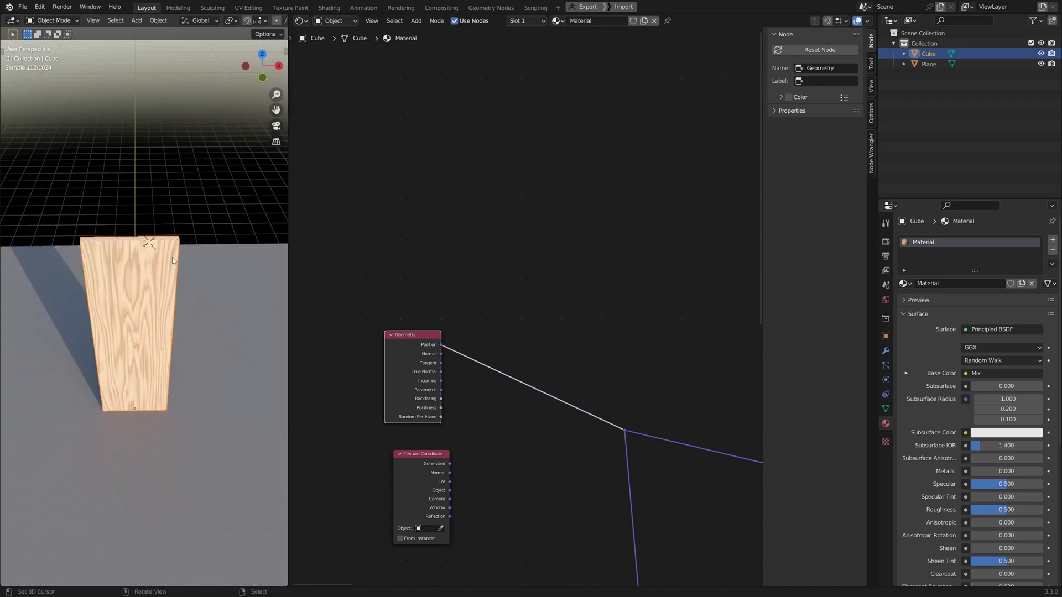
middle_drag(142, 248, 129, 296)
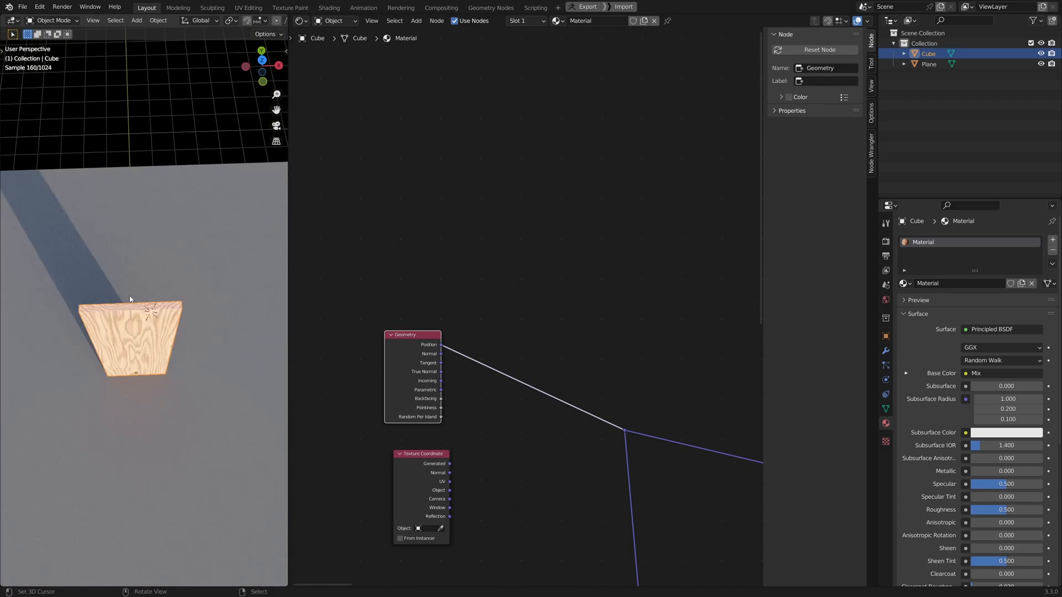
middle_drag(137, 298, 163, 242)
Step: Scale the plank by about 5.56 along the Y axis in top view to thicken it
scroll(133, 316, up, 2)
key(KP_7)
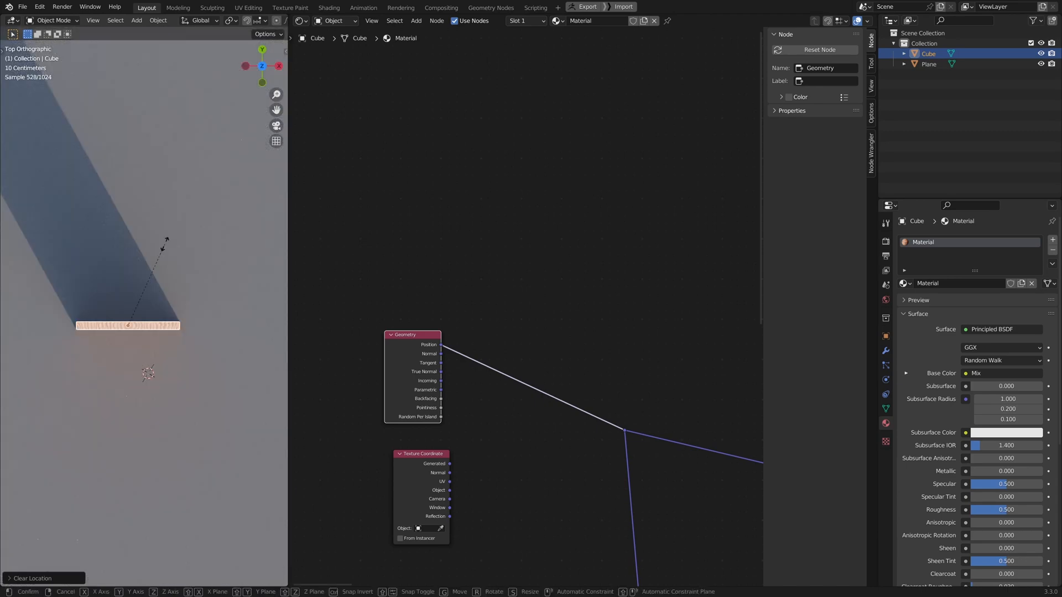
key(s)
key(y)
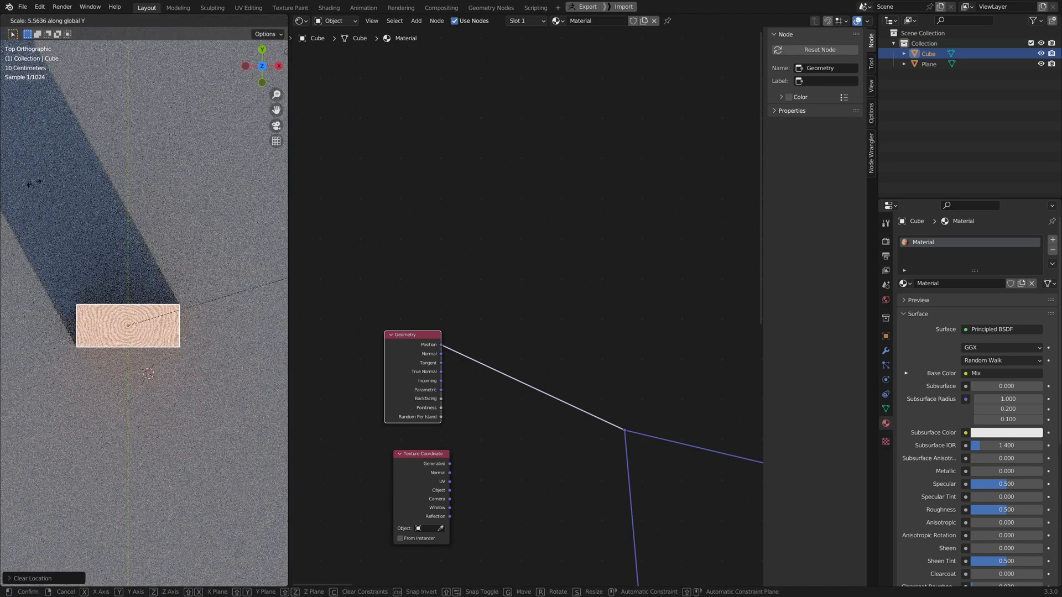
click(35, 183)
Step: Raise the thickened block above the ground plane along Z and move it toward negative X
middle_drag(149, 301, 146, 235)
key(g)
key(z)
click(164, 119)
shift+middle_drag(168, 163, 147, 280)
key(g)
key(x)
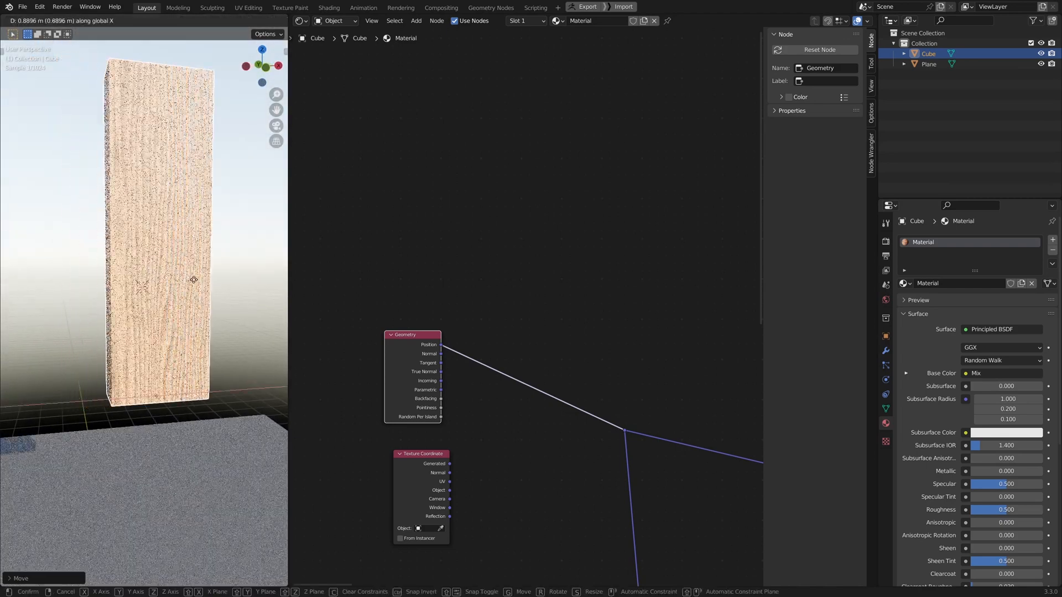
click(91, 291)
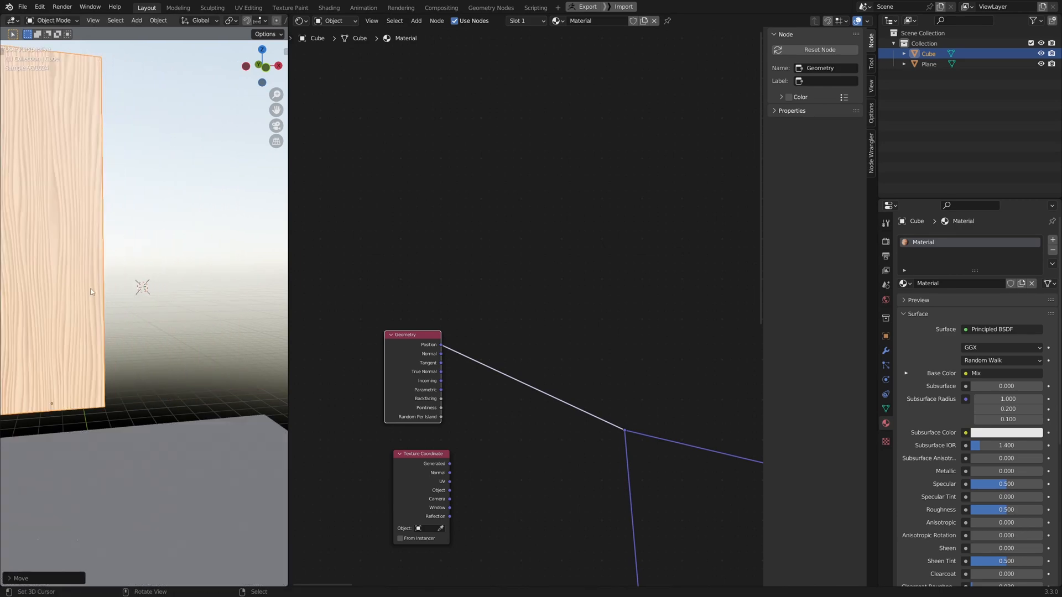
Step: Clear the raised block's location so it returns to the world origin
scroll(92, 291, down, 5)
key(alt+g)
shift+middle_drag(208, 434, 149, 390)
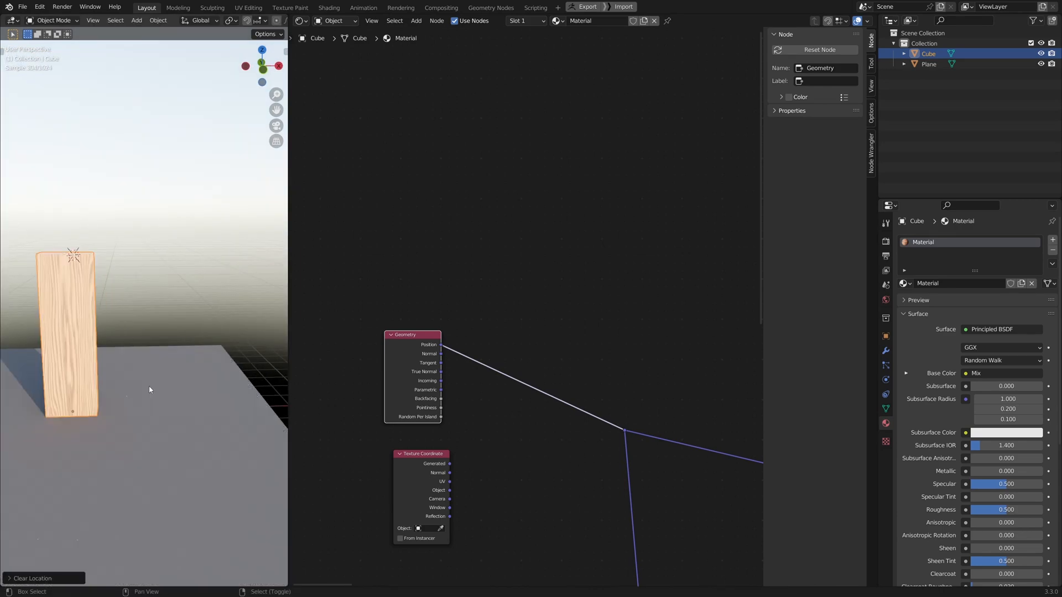
Step: Add a monkey mesh to the scene and link the wood block's material to it
key(shift+a)
mouse_move(149, 387)
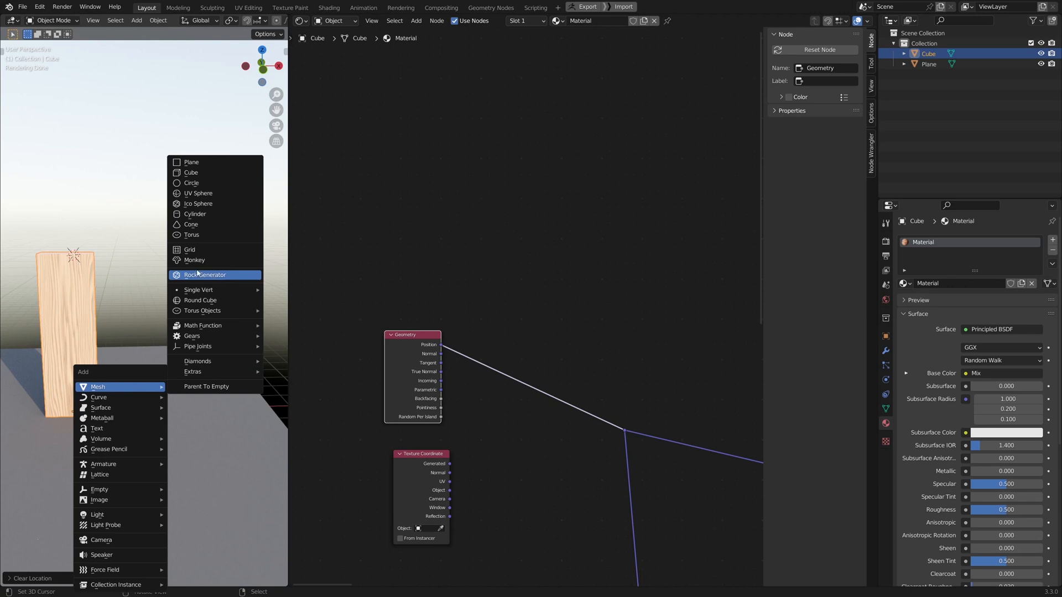
click(195, 261)
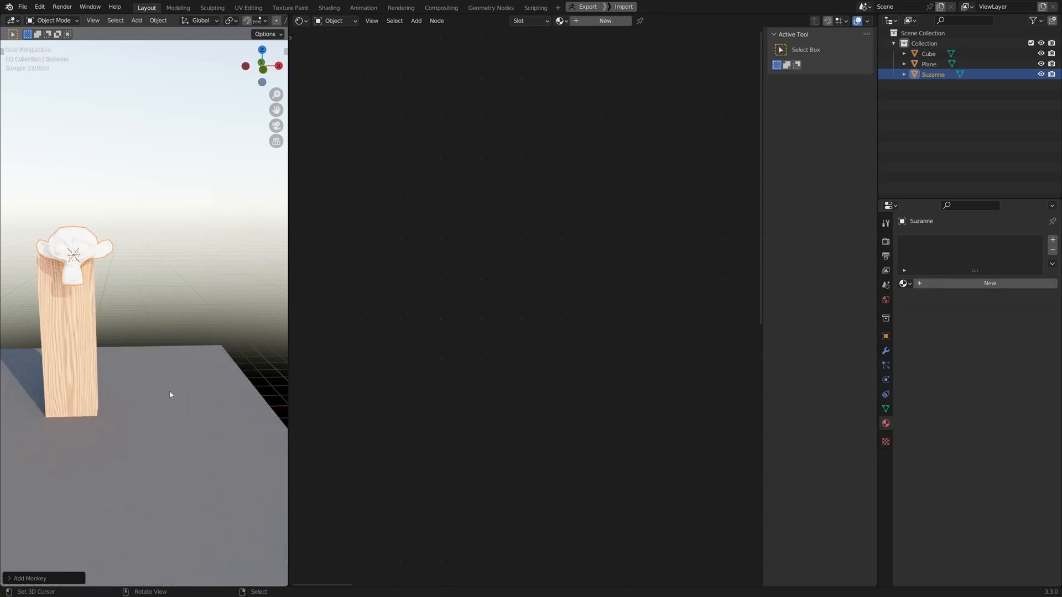
shift+click(69, 329)
key(ctrl+l)
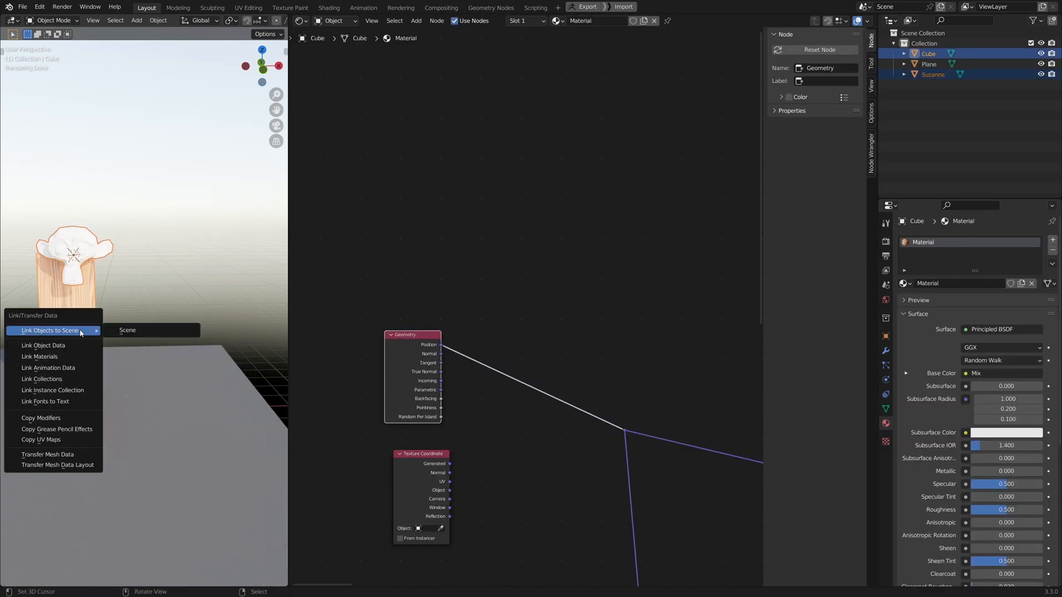
click(71, 356)
right_click(58, 212)
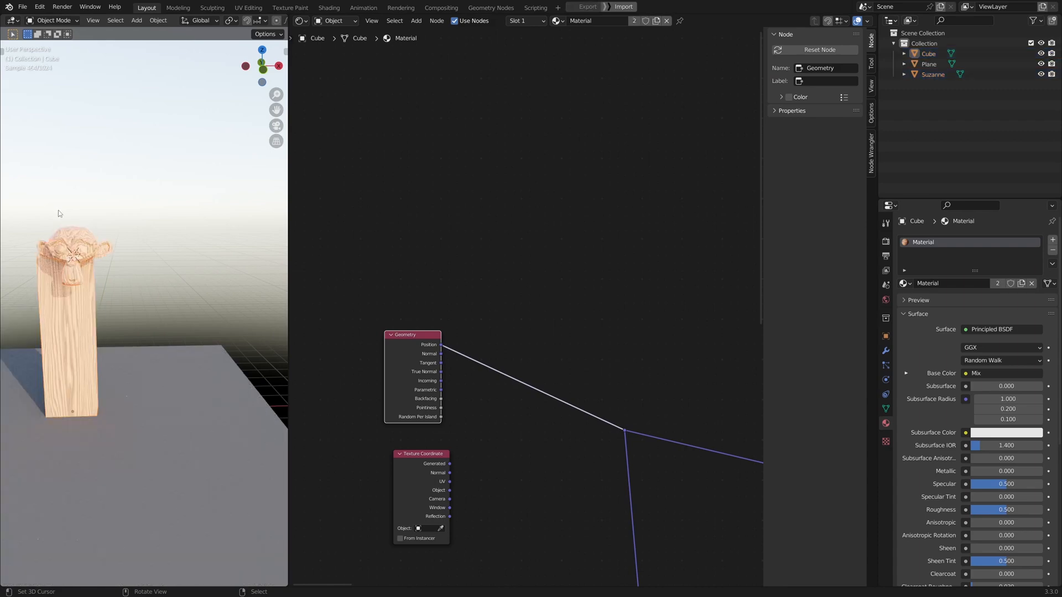
Step: Add a level 2 Subdivision Surface to the monkey and move it along the X axis away from the block
right_click(72, 241)
key(ctrl+2)
key(g)
key(x)
click(153, 249)
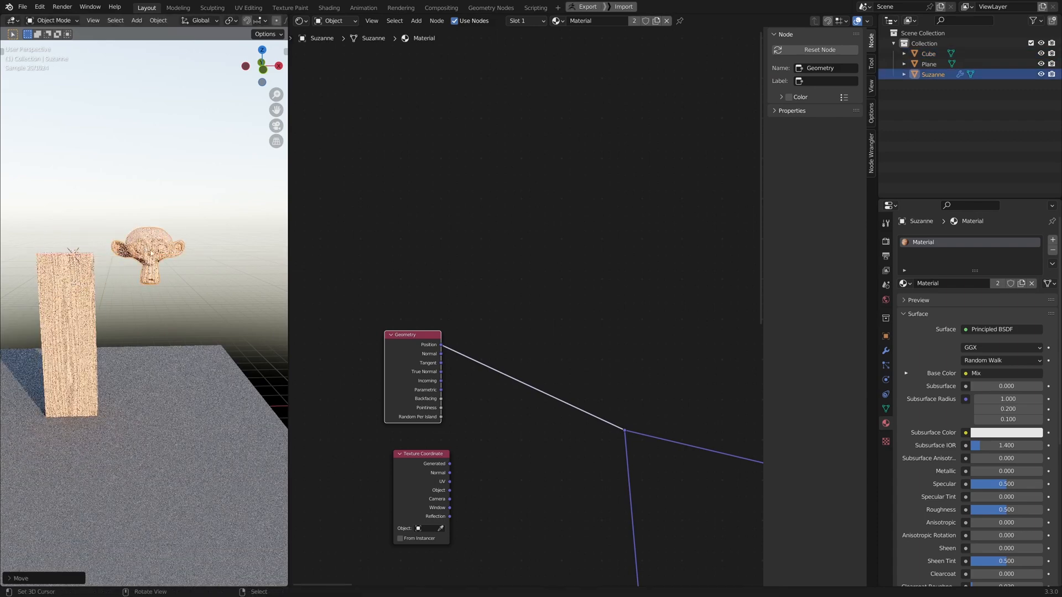
Step: Connect the Texture Coordinate node's Object output to the reroute and delete the Geometry node
middle_drag(153, 249, 76, 363)
key(KP_Decimal)
scroll(162, 354, up, 4)
scroll(198, 354, down, 1)
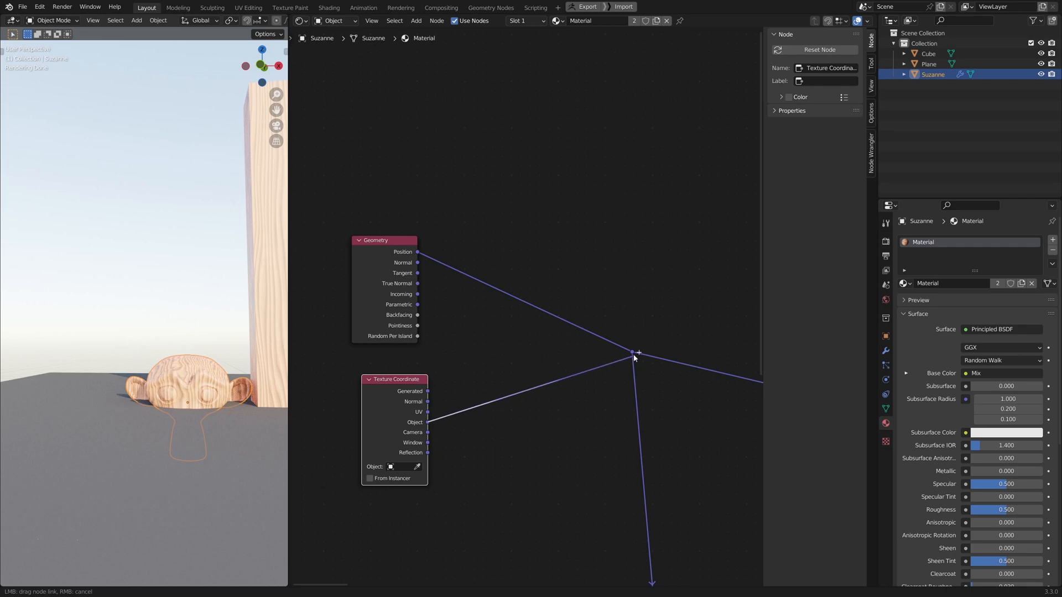
drag(633, 355, 632, 352)
click(382, 310)
key(x)
Step: Lift the monkey above the ground plane and inspect the wood rings on its head from above
key(g)
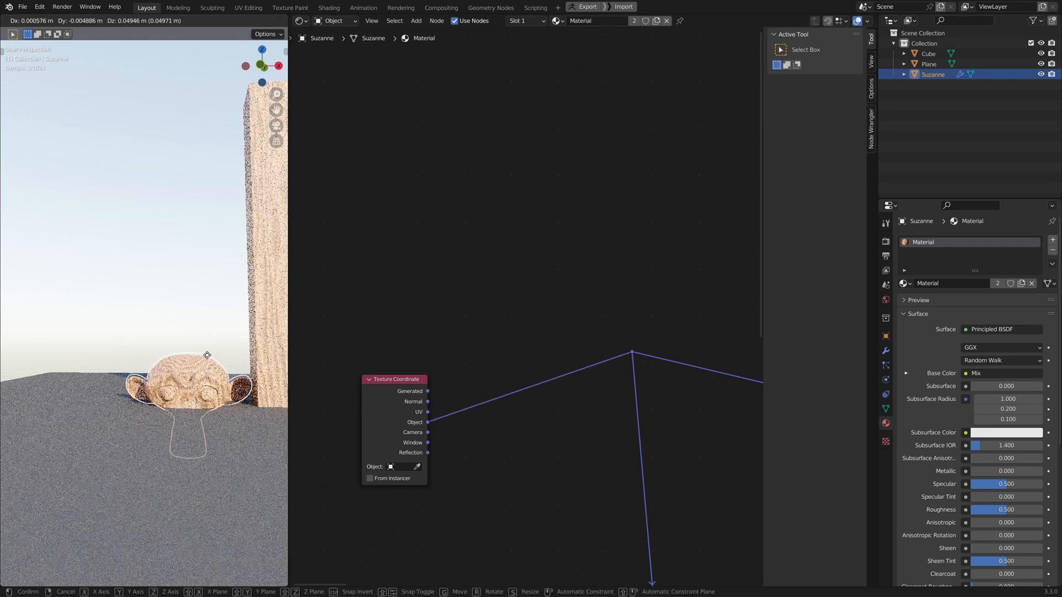
click(133, 253)
middle_drag(133, 253, 83, 220)
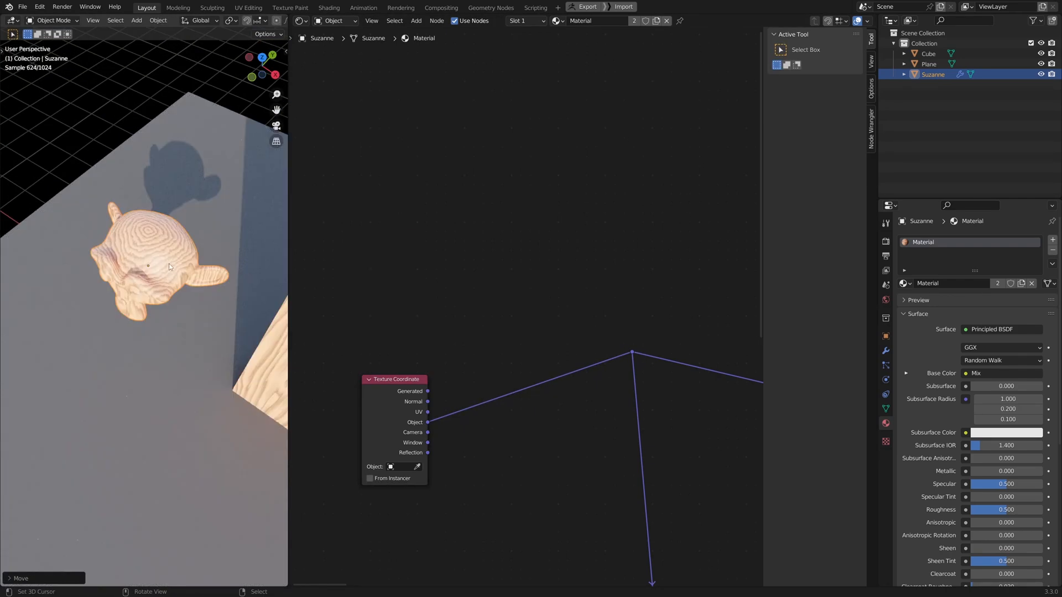
middle_drag(169, 267, 217, 273)
Step: Inspect the block's rings from above and add a Value node below the space warp groups
scroll(158, 254, up, 6)
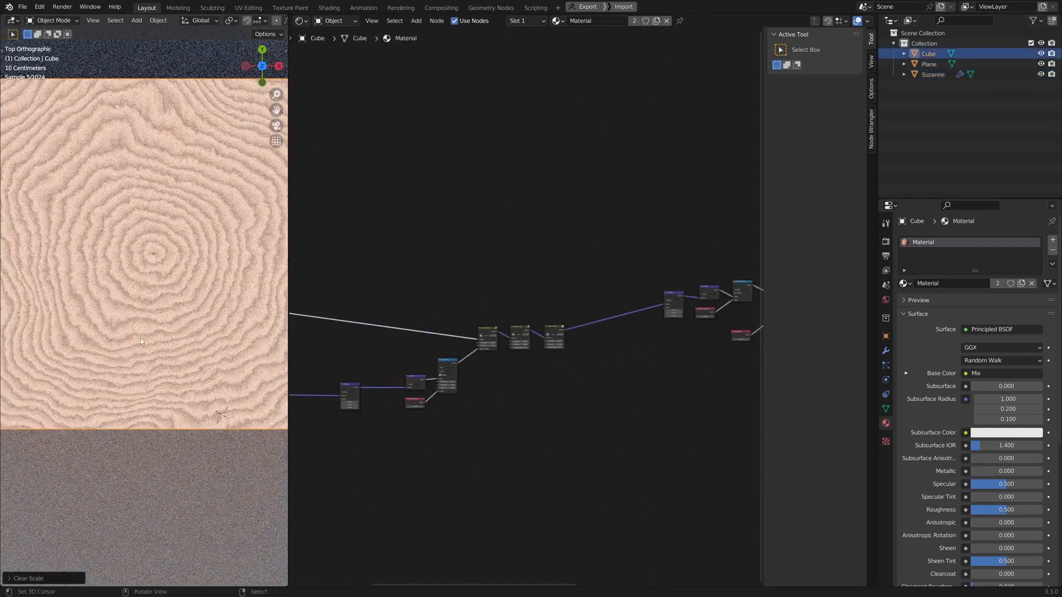
shift+middle_drag(158, 266, 155, 313)
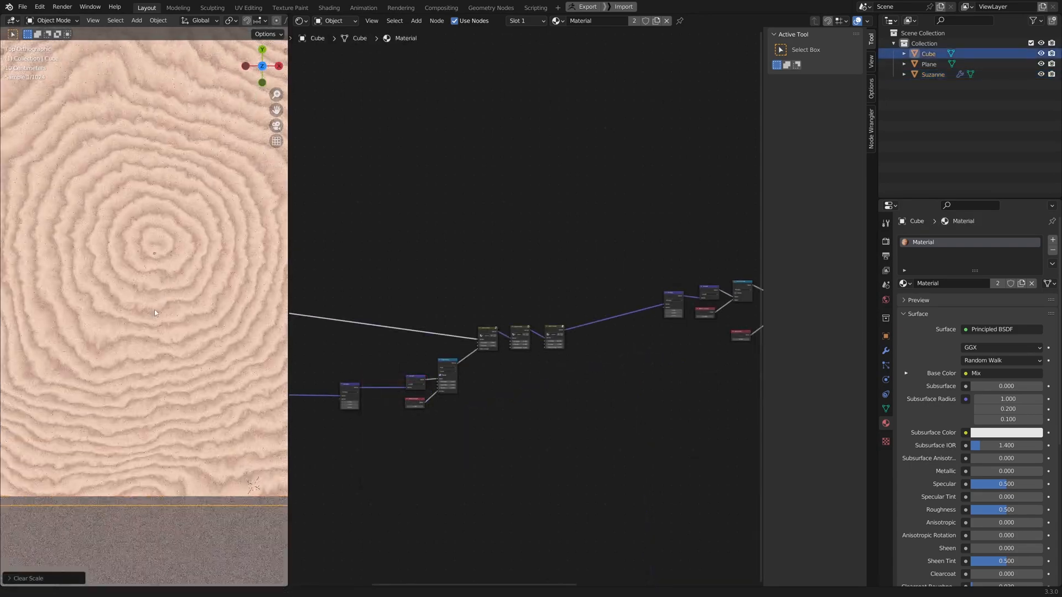
scroll(616, 362, up, 4)
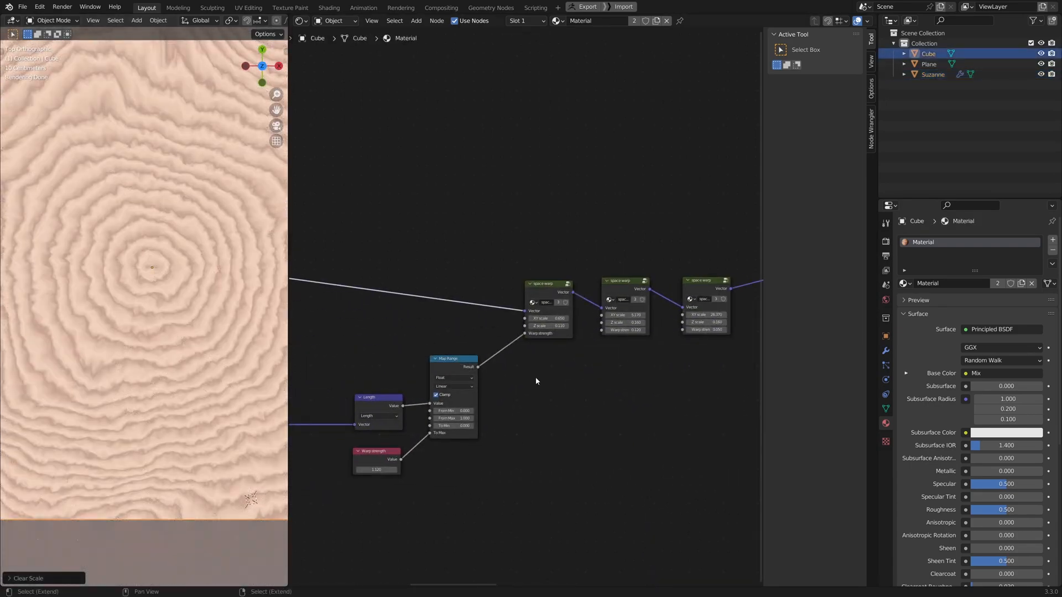
key(shift+a)
mouse_move(506, 396)
click(577, 371)
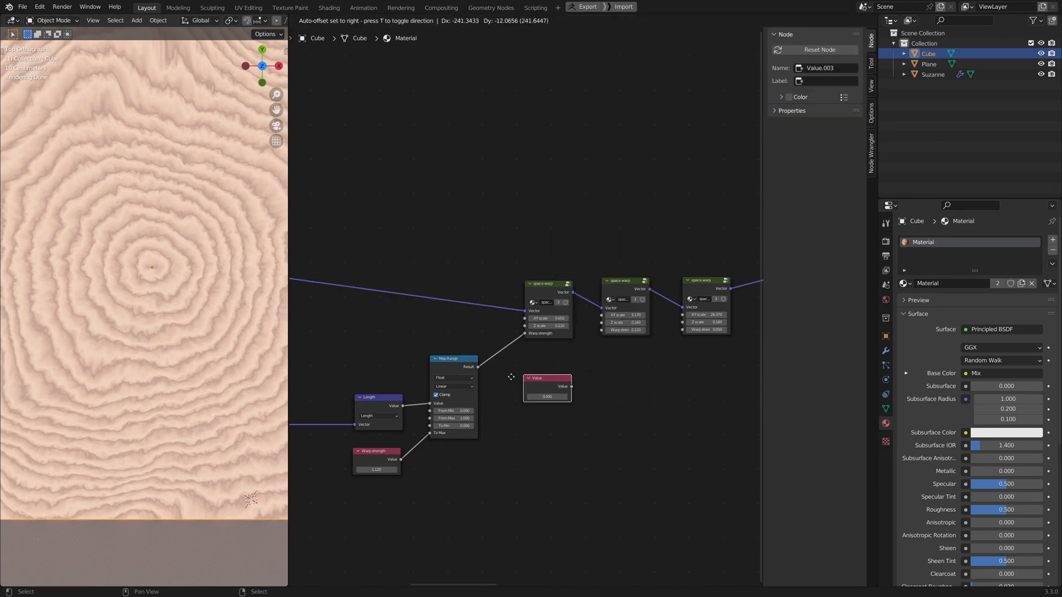
click(568, 387)
middle_drag(535, 390, 540, 374)
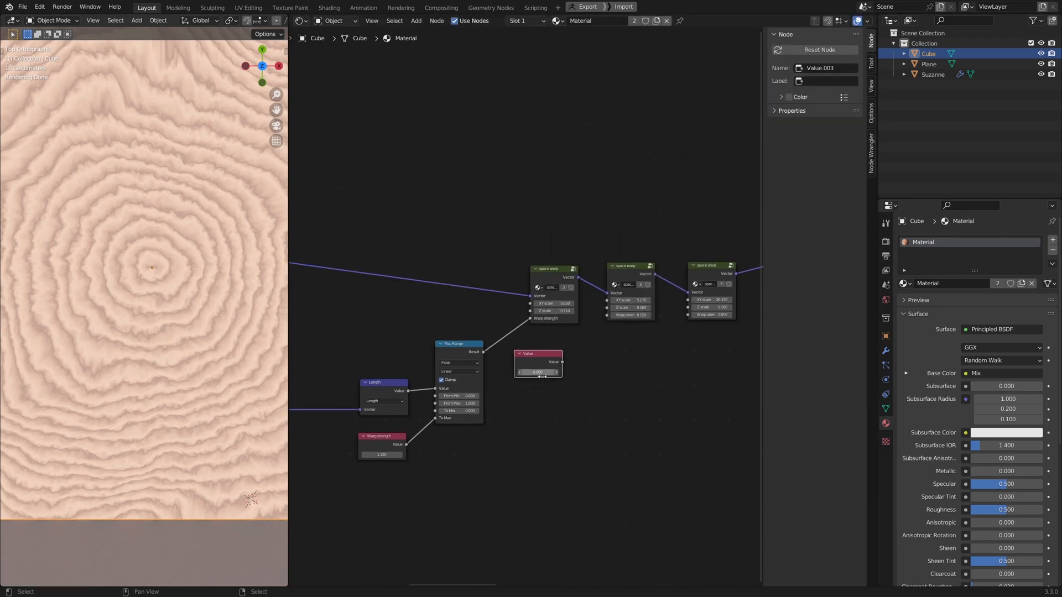
scroll(539, 371, up, 1)
Step: Connect the new Value node, left at 0.000, to the Warp strength inputs of all three space warp groups
mouse_move(531, 340)
shift+right_down()
mouse_move(511, 310)
mouse_move(501, 334)
shift+right_up()
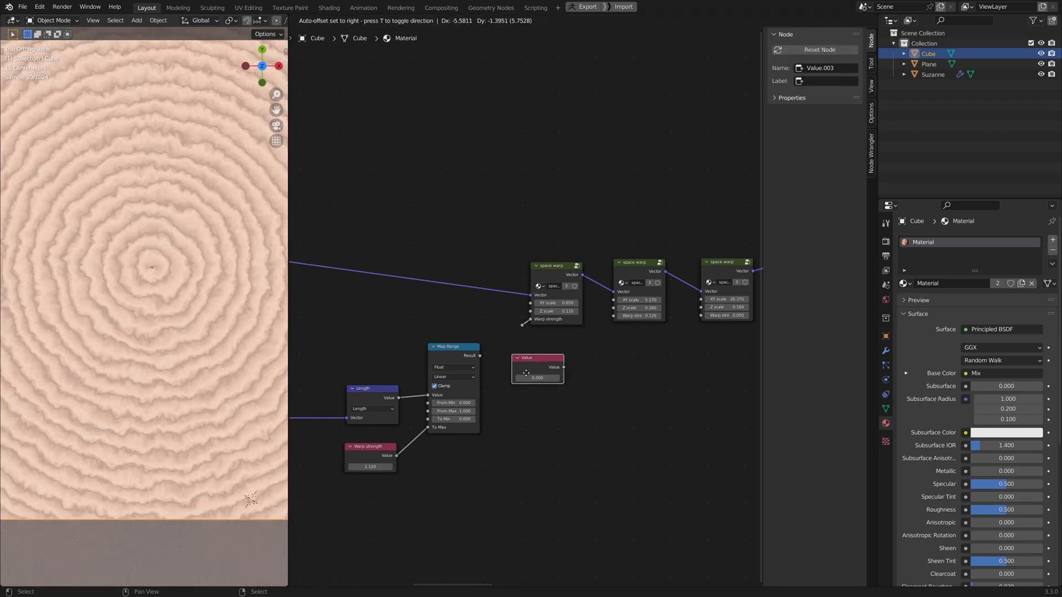
drag(564, 375, 527, 388)
alt+right_drag(520, 328, 521, 326)
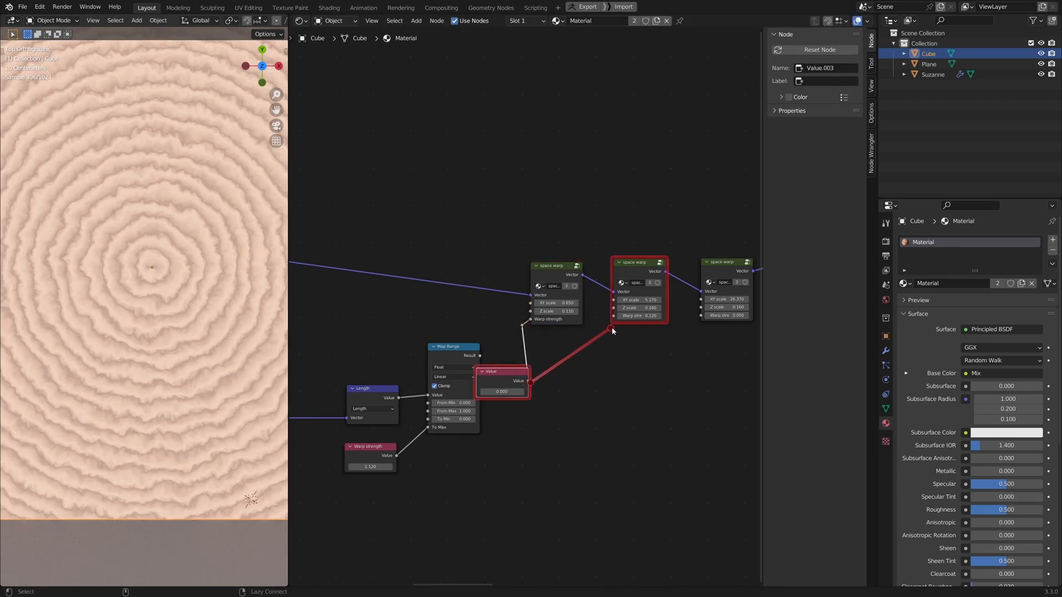
mouse_move(611, 327)
alt+right_down()
mouse_move(606, 311)
mouse_move(599, 322)
alt+right_up()
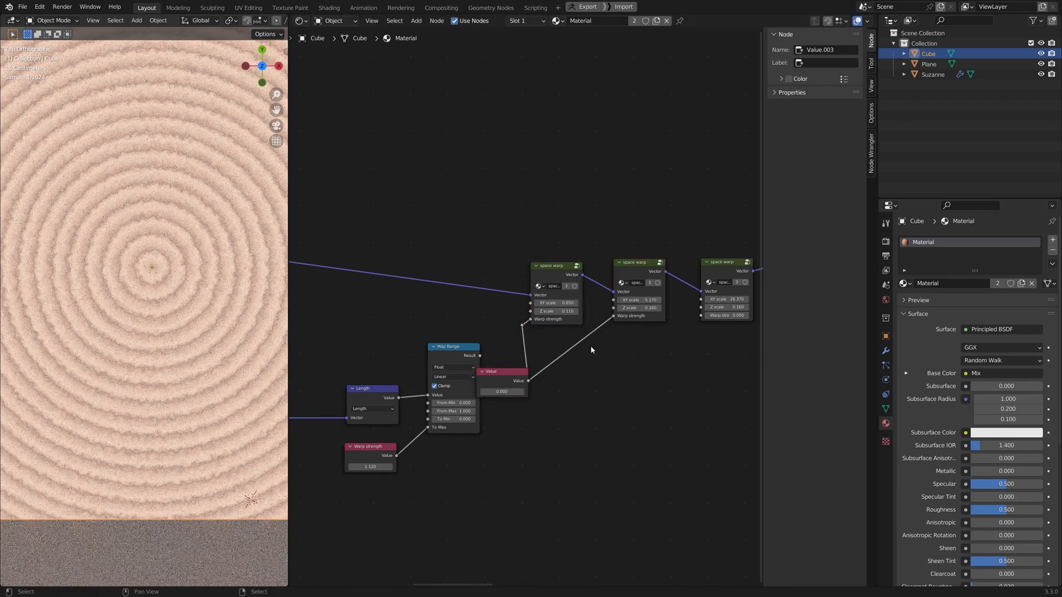
drag(528, 380, 701, 316)
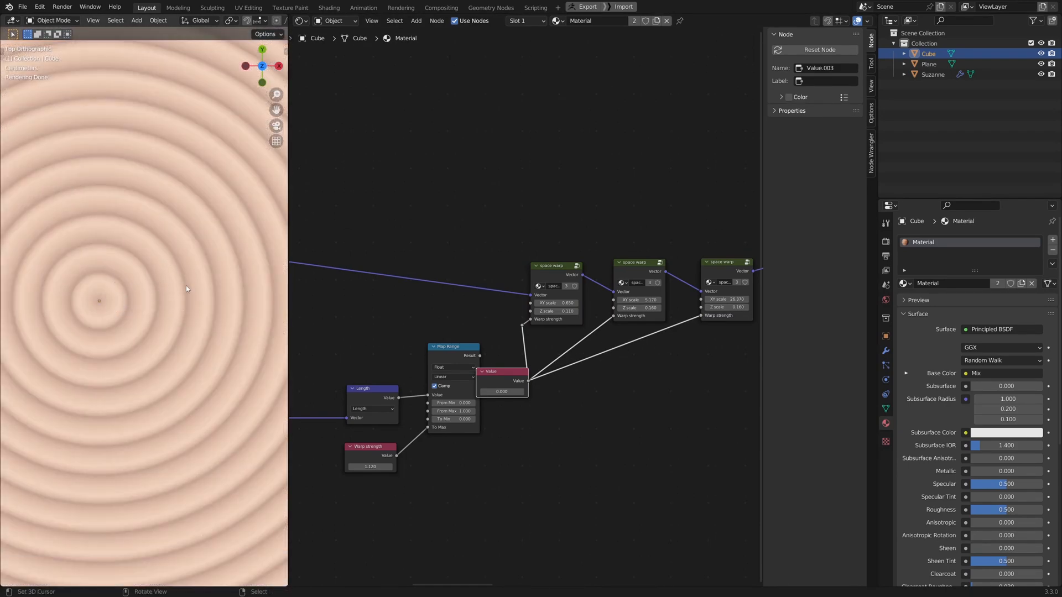
scroll(243, 299, down, 5)
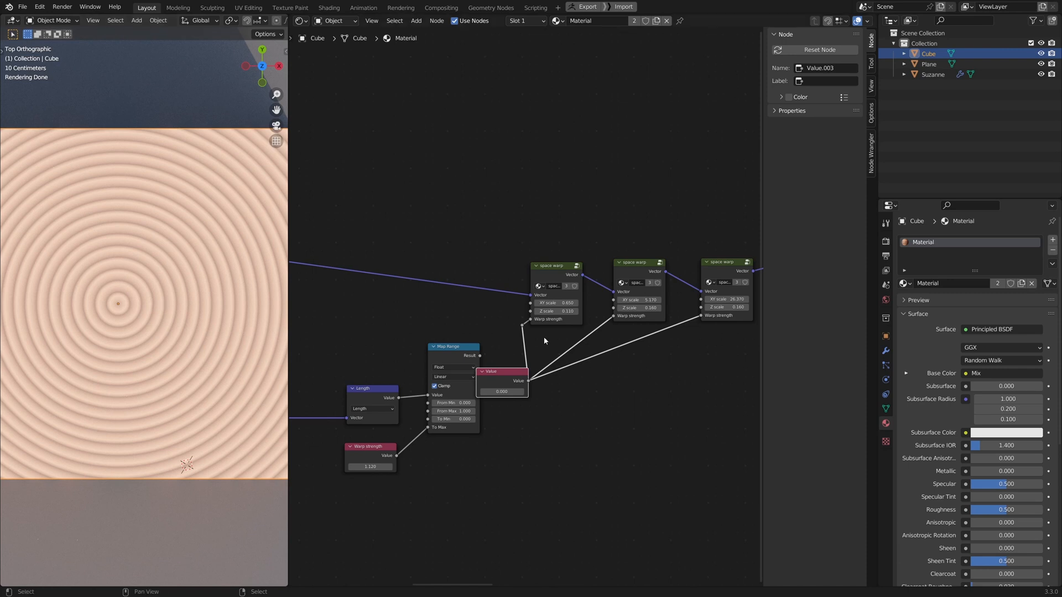
Step: Move the Multiply and Length vector nodes back beside the last space warp group
middle_drag(608, 362, 465, 357)
scroll(464, 356, down, 8)
middle_drag(682, 254, 423, 304)
scroll(545, 268, up, 2)
middle_drag(626, 264, 644, 277)
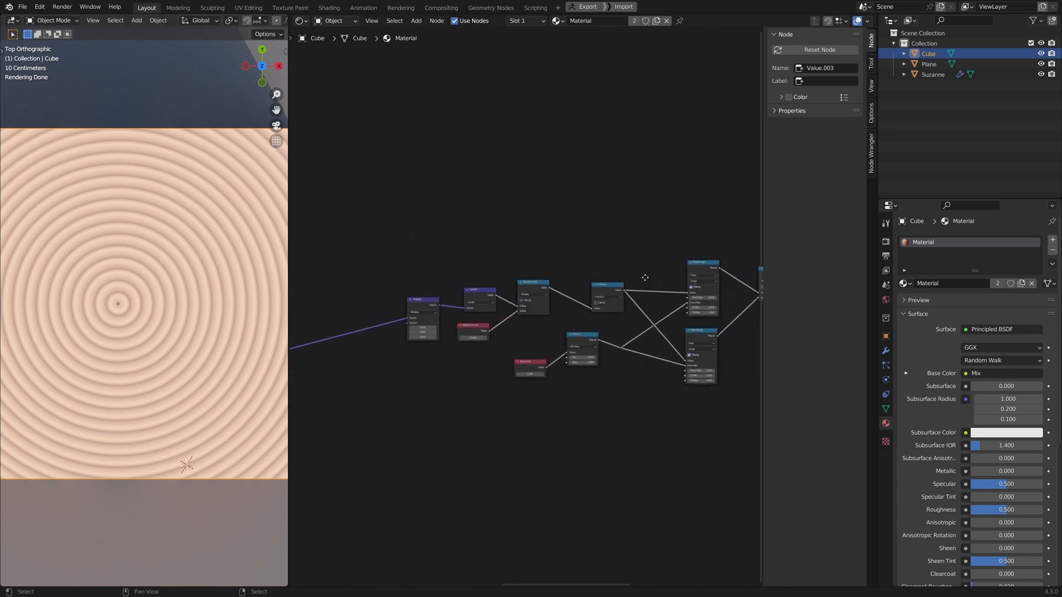
scroll(573, 287, up, 3)
drag(521, 294, 506, 264)
scroll(522, 277, down, 4)
middle_drag(544, 255, 580, 221)
scroll(580, 222, down, 4)
drag(575, 193, 487, 271)
key(g)
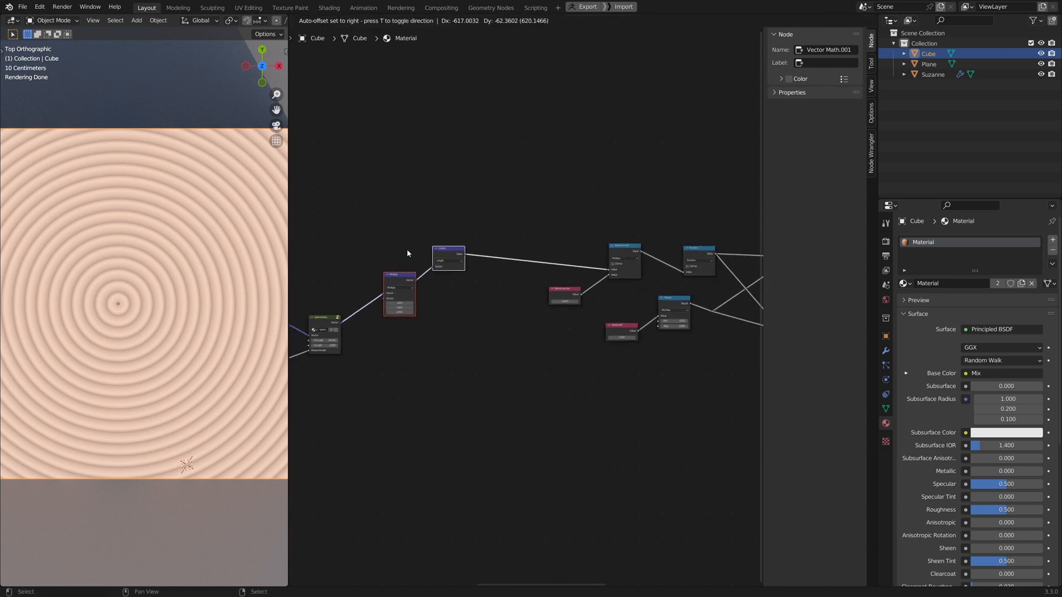
click(407, 252)
middle_drag(536, 261, 528, 224)
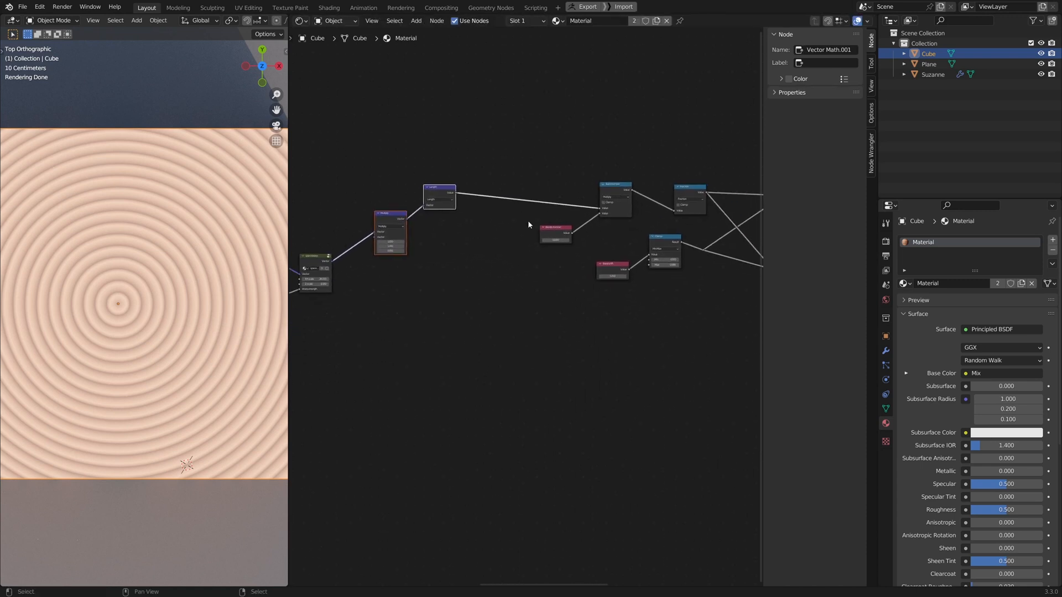
Step: Shift all nodes after the Length node farther along the chain to free space behind it
scroll(524, 272, down, 5)
drag(396, 184, 764, 423)
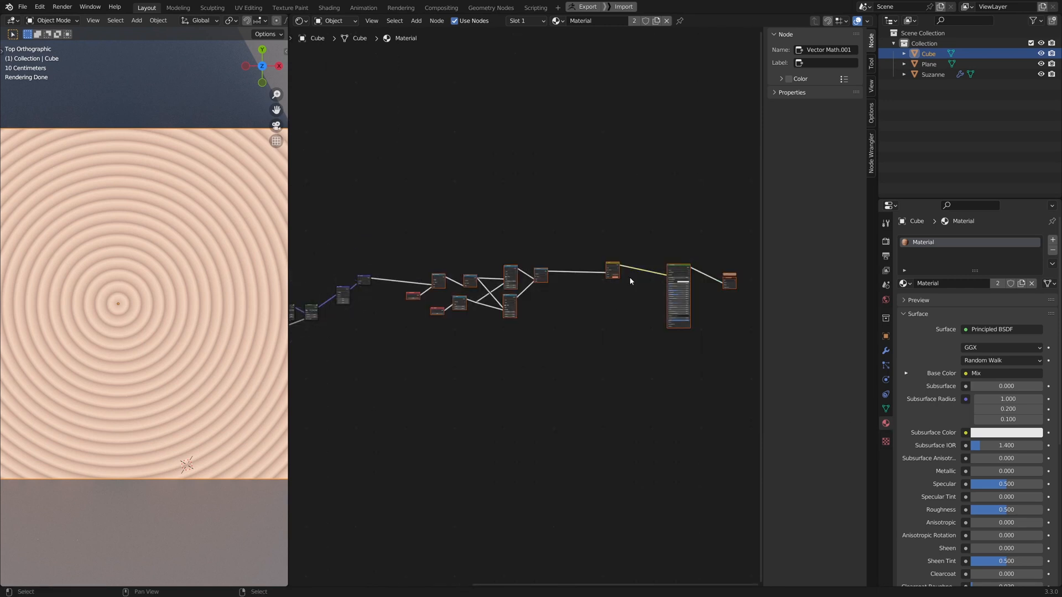
key(g)
click(556, 256)
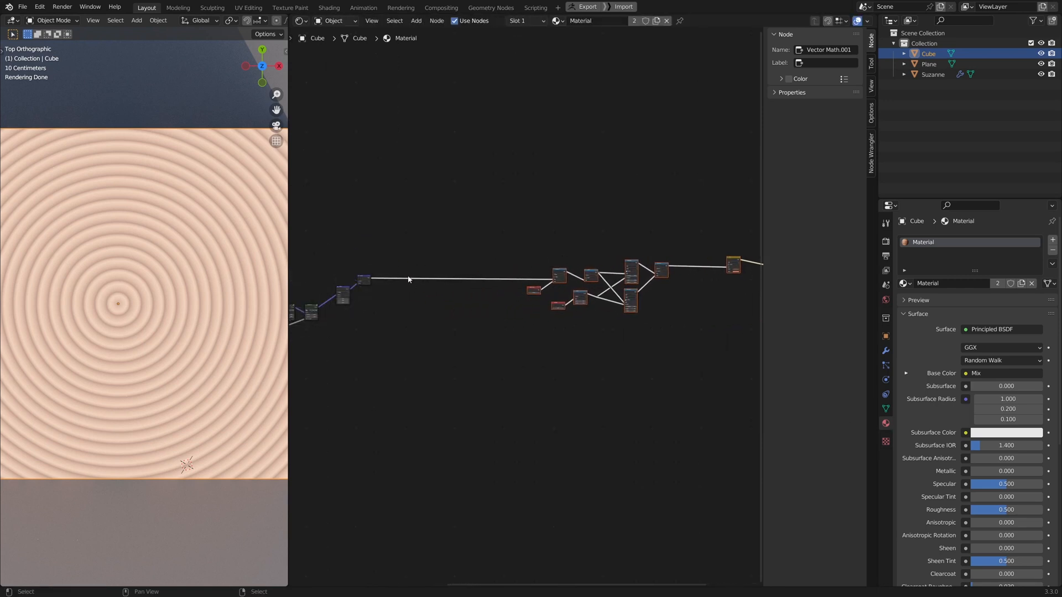
Step: Add a Noise Texture node in the space after the Length node
middle_drag(467, 299, 556, 304)
scroll(555, 308, up, 3)
middle_drag(496, 333, 581, 400)
scroll(582, 400, up, 3)
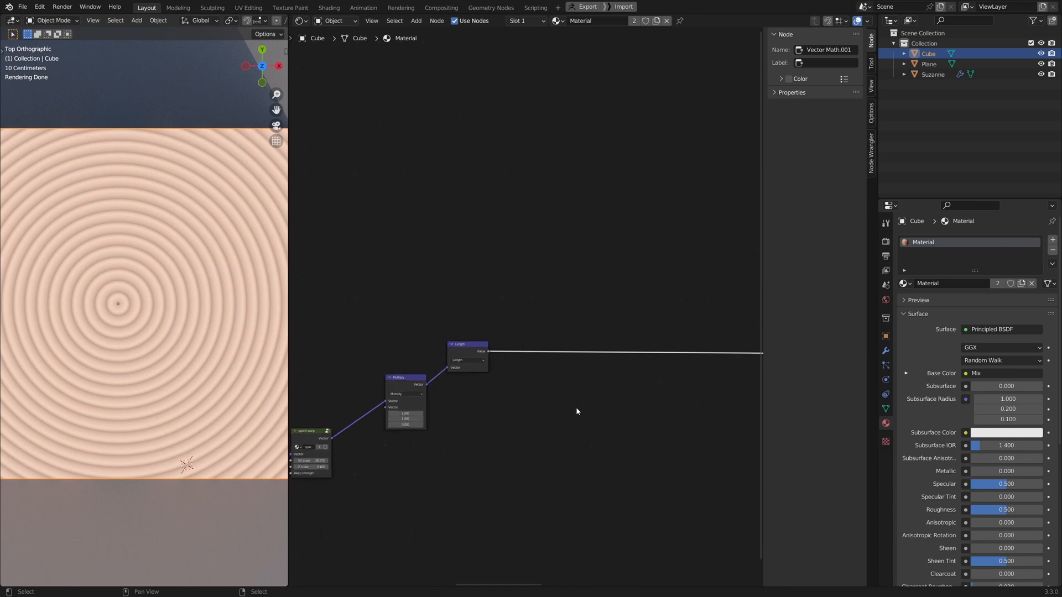
key(shift+a)
mouse_move(540, 410)
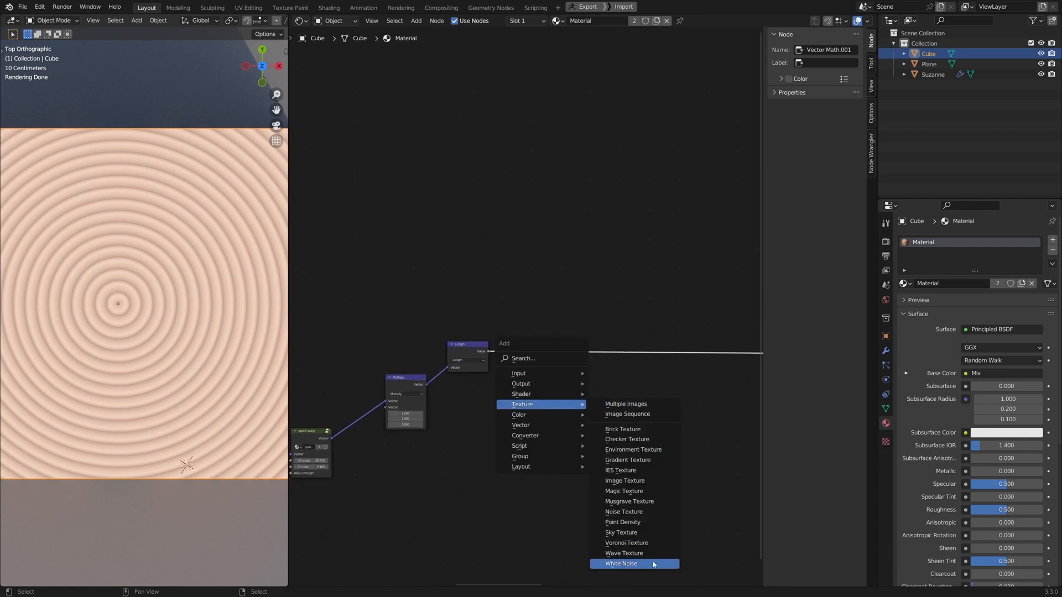
click(624, 512)
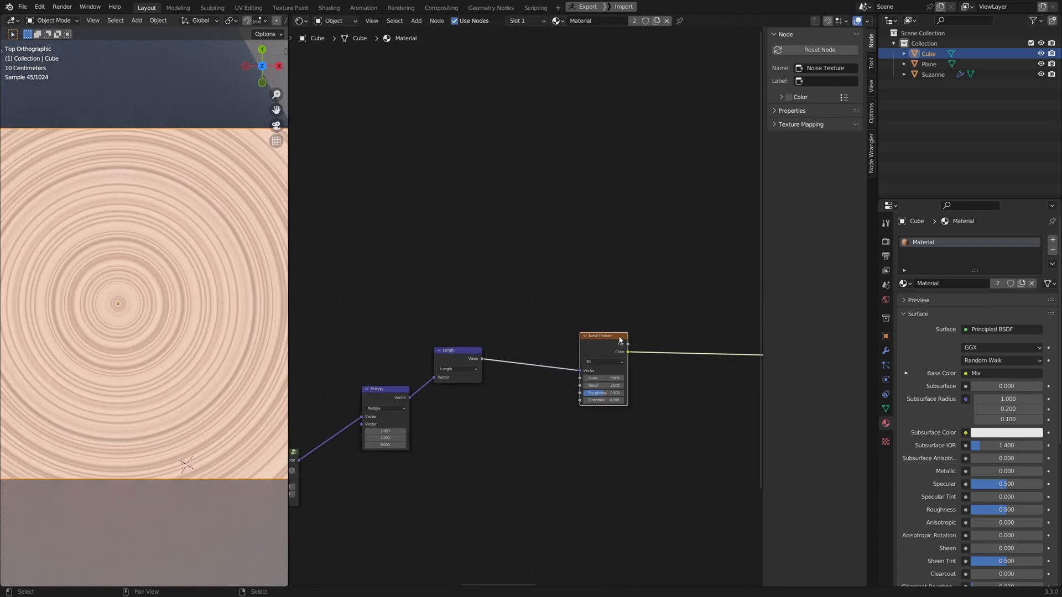
click(650, 400)
Step: Undo the last link changes around the Noise Texture node
middle_drag(650, 400, 413, 323)
scroll(525, 380, down, 4)
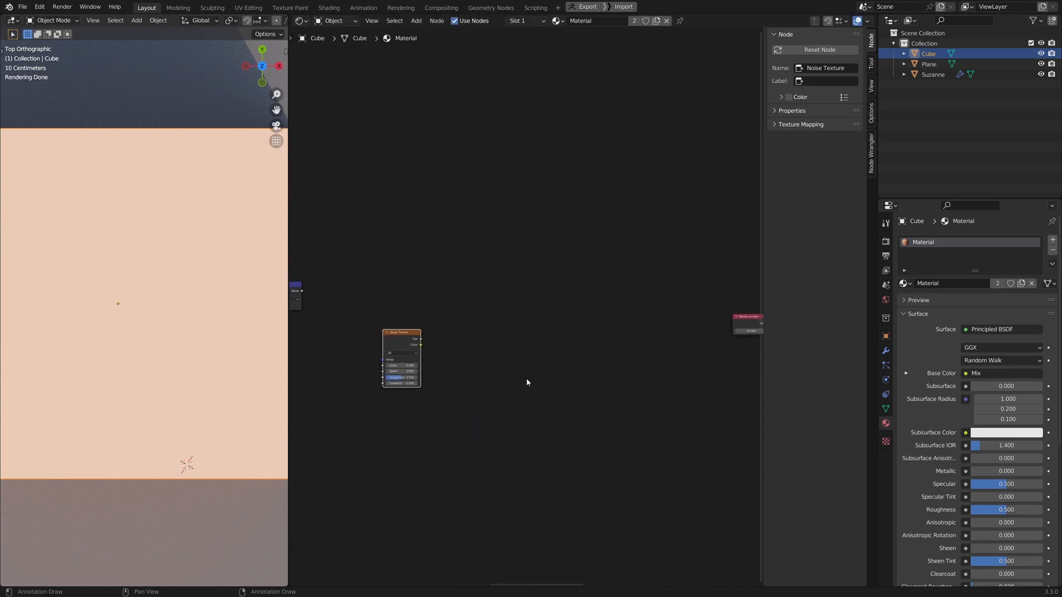
key(ctrl+z)
key(ctrl+z)
middle_drag(449, 382, 529, 365)
scroll(529, 364, up, 2)
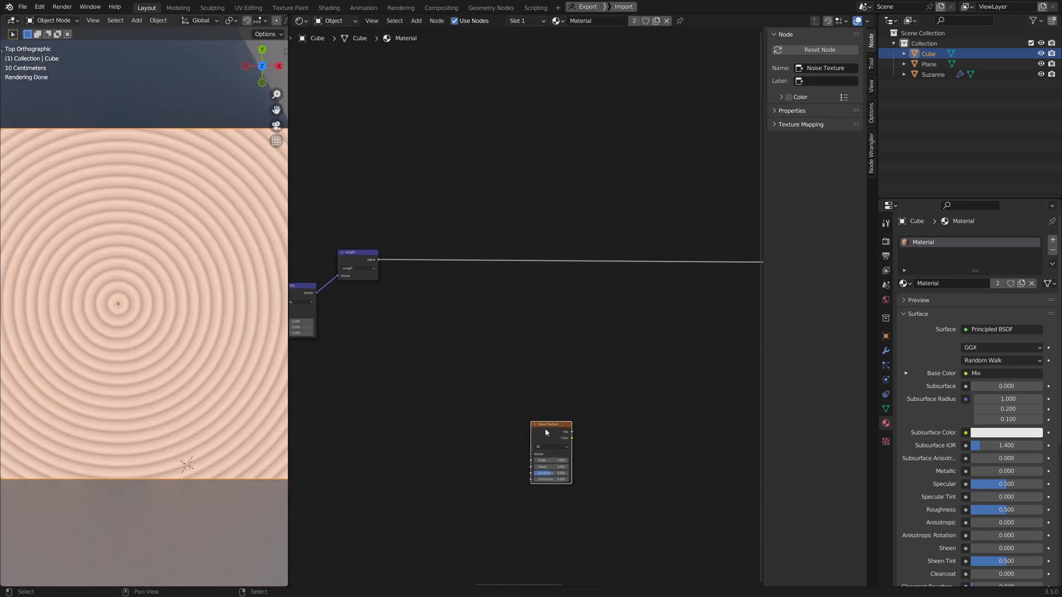
Step: Place the Noise Texture node just below the Length node's output link and set its dimensions to 1D
drag(544, 427, 443, 283)
click(443, 283)
scroll(386, 362, up, 2)
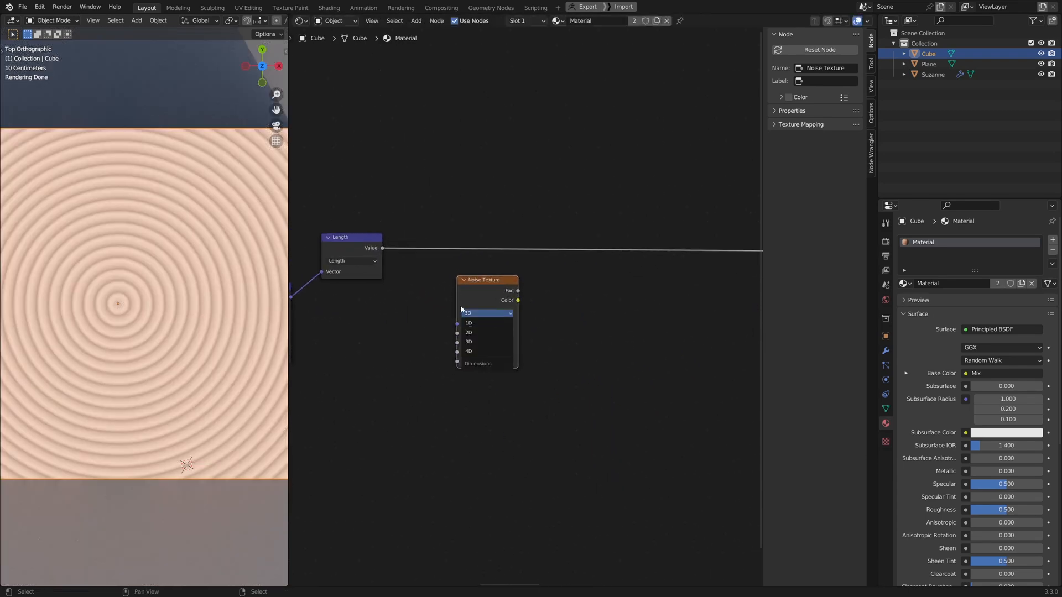
click(473, 314)
click(473, 296)
Step: Connect the Length node's Value output to the Noise Texture's W input
middle_drag(358, 292, 456, 305)
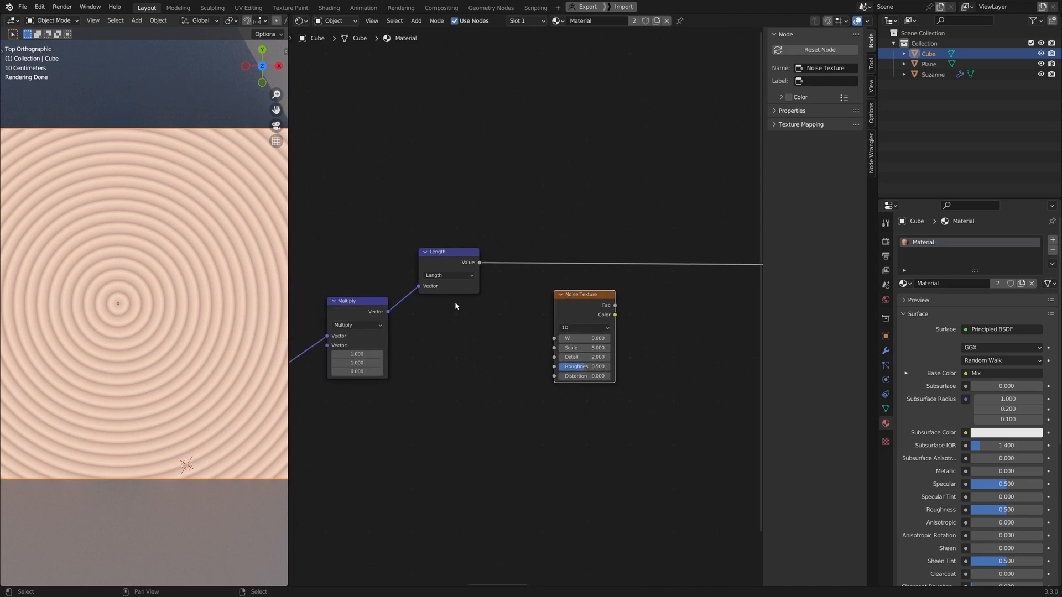
drag(481, 262, 572, 353)
middle_drag(658, 380, 586, 365)
scroll(575, 366, up, 1)
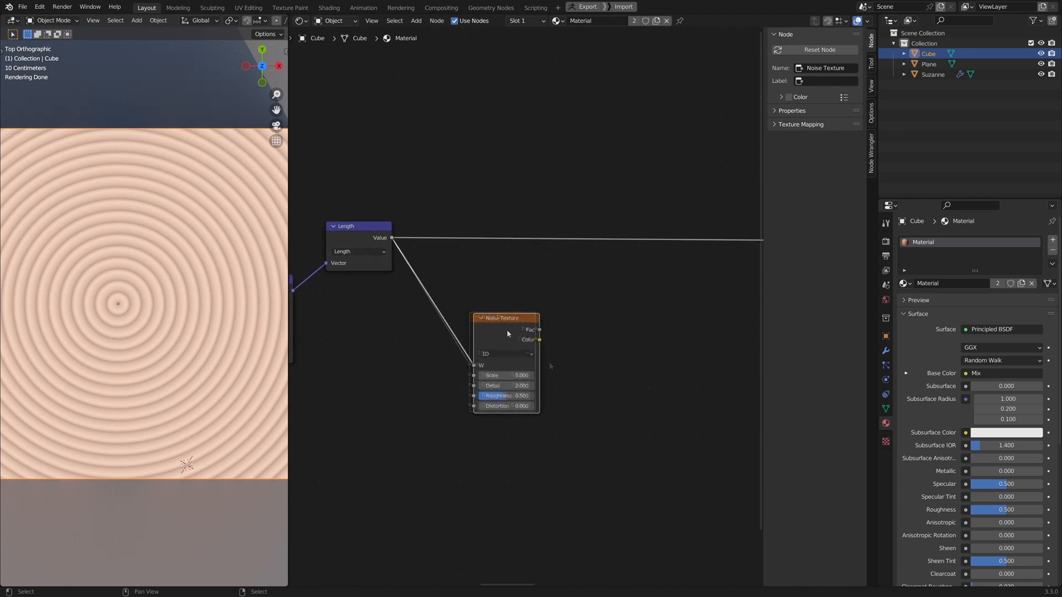
Step: Add a Math node set to Multiply after the Noise Texture and feed the noise's Fac output into it
key(shift+a)
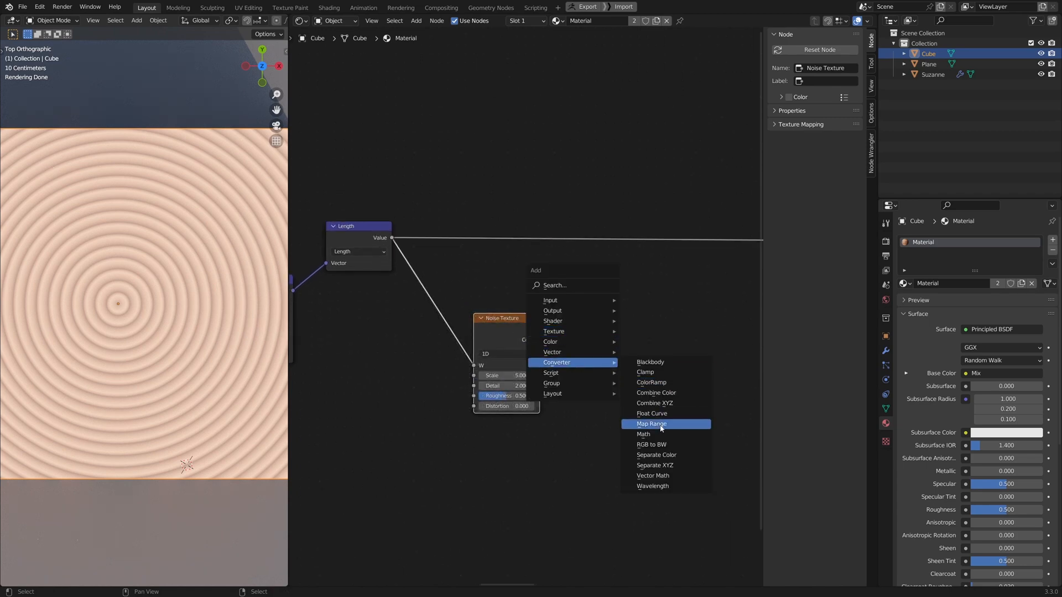
click(661, 434)
click(585, 310)
drag(539, 329, 552, 297)
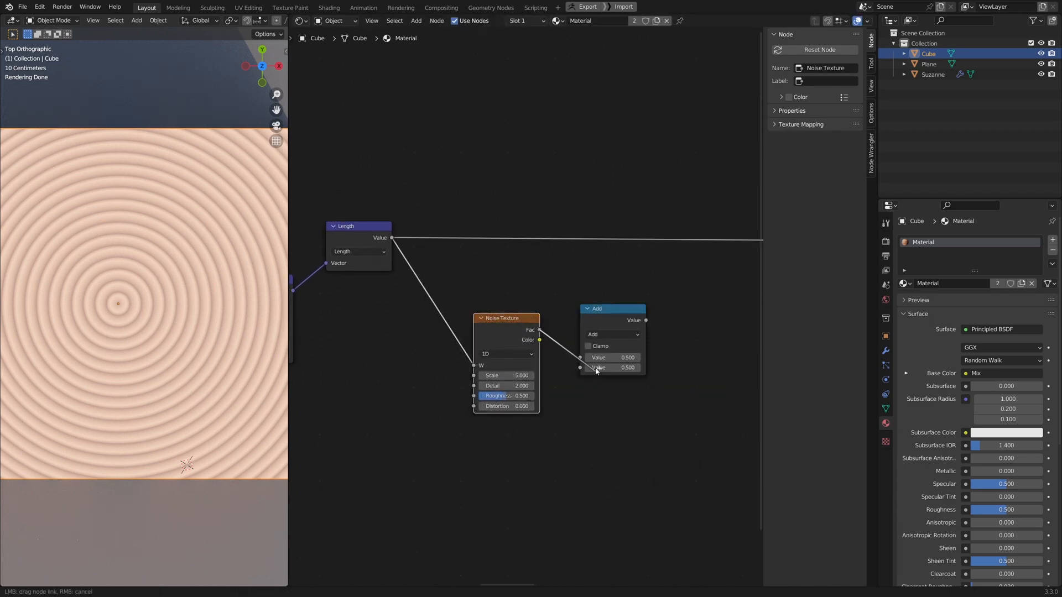
click(605, 334)
click(612, 369)
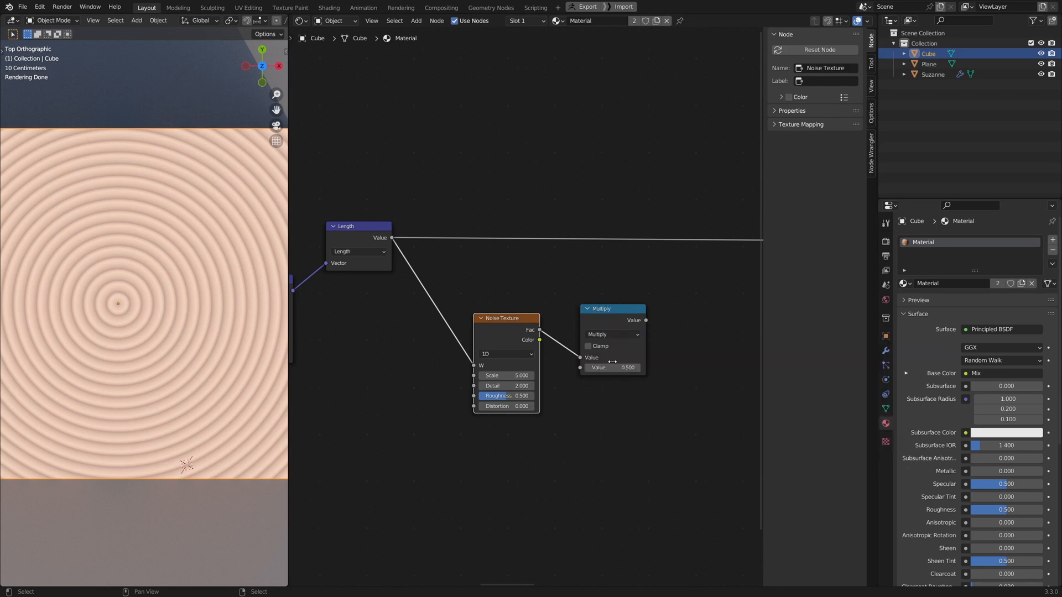
mouse_move(601, 310)
mouse_down()
mouse_move(602, 330)
mouse_move(597, 323)
mouse_up()
middle_drag(597, 323, 558, 326)
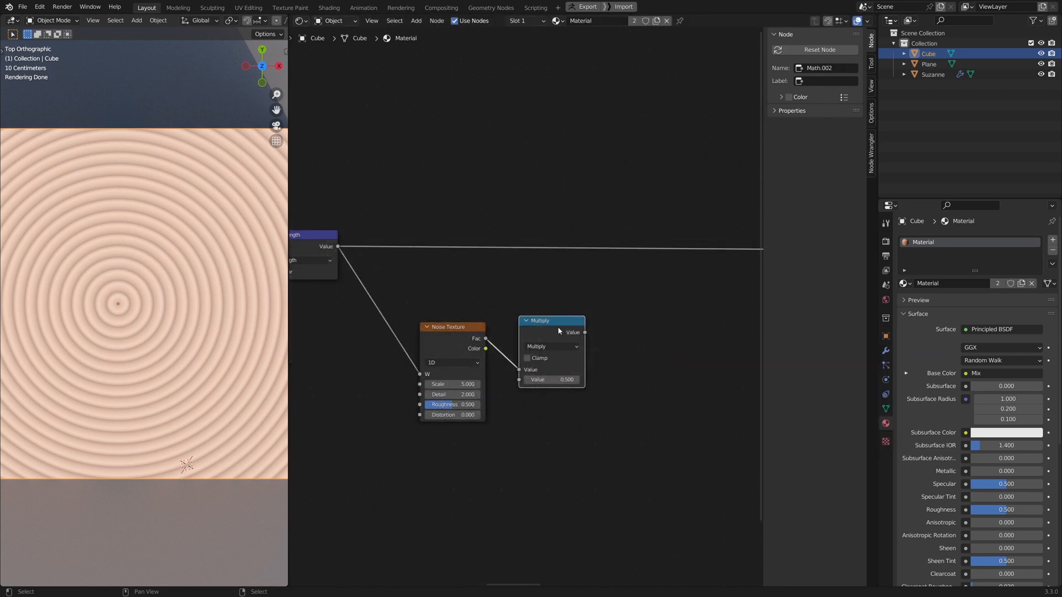
Step: Duplicate the Multiply node onto the Length node's output link and connect the first Multiply's result to its second Value input
key(shift+d)
click(685, 235)
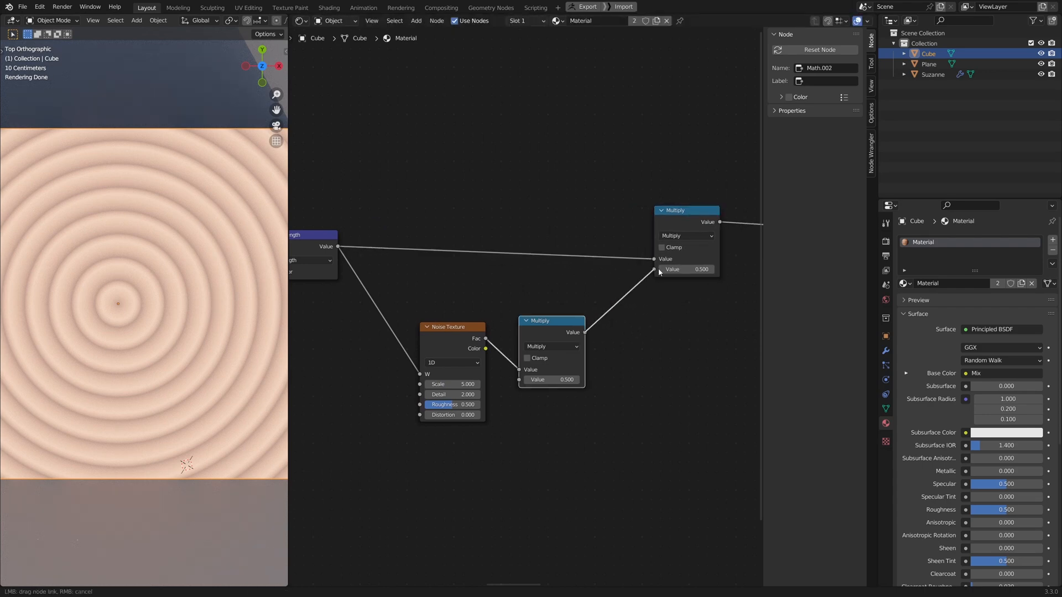
drag(659, 273, 656, 270)
middle_drag(467, 271, 575, 280)
drag(416, 257, 420, 266)
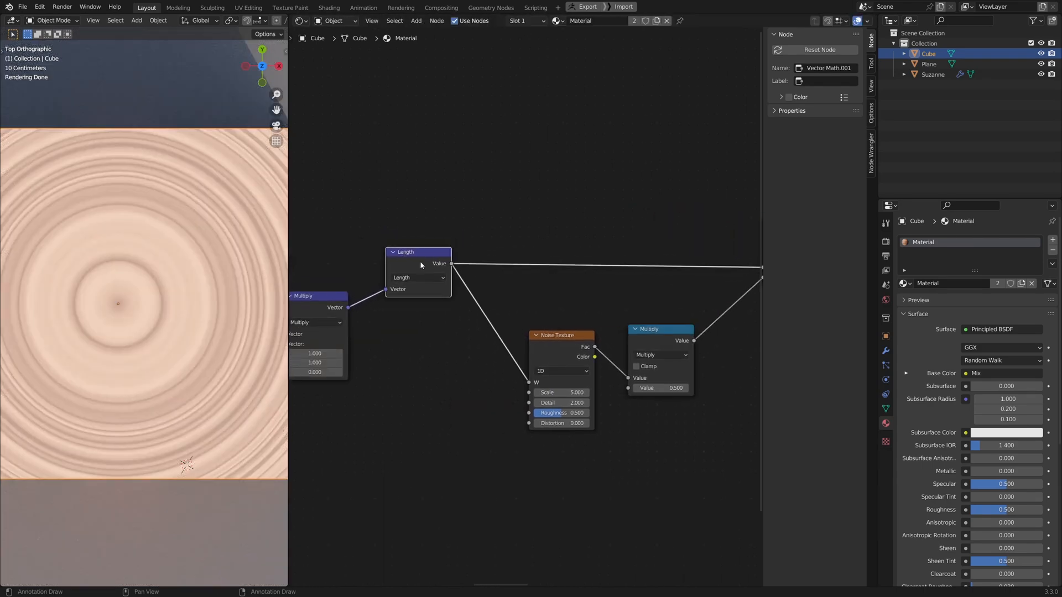
Step: Examine the noise nodes and the ring spacing on the block's top face
middle_drag(618, 280, 550, 257)
scroll(517, 294, up, 2)
drag(502, 324, 493, 334)
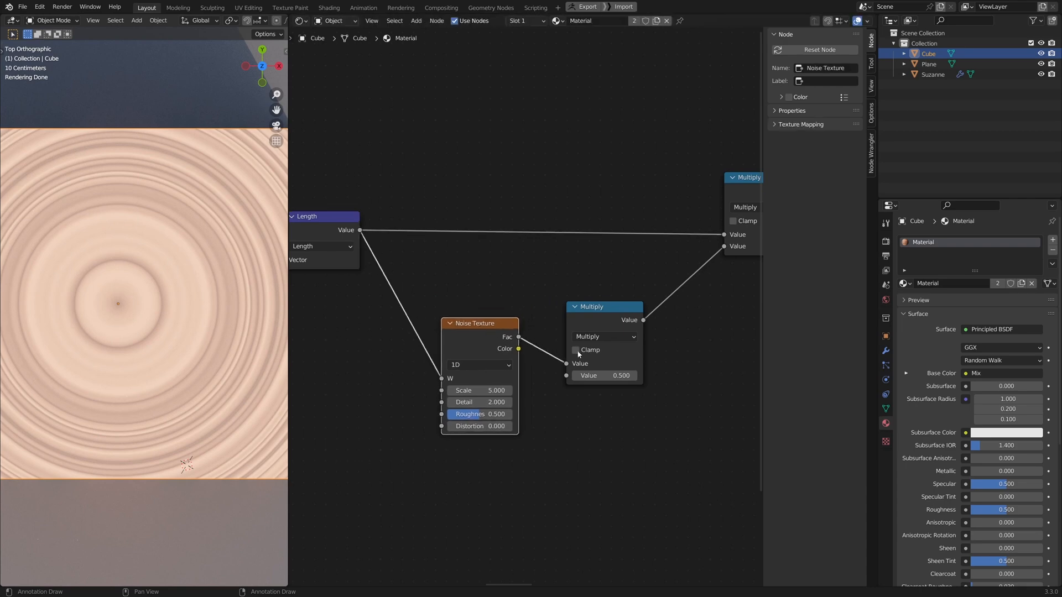
scroll(221, 316, up, 2)
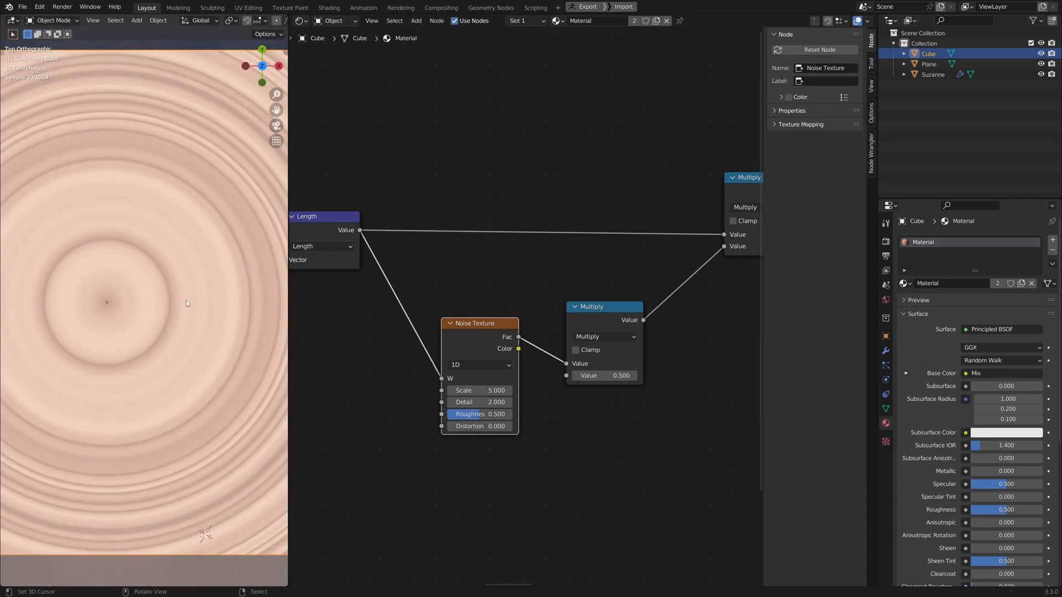
scroll(255, 313, down, 1)
shift+middle_drag(246, 283, 164, 313)
scroll(215, 286, down, 1)
scroll(602, 357, up, 1)
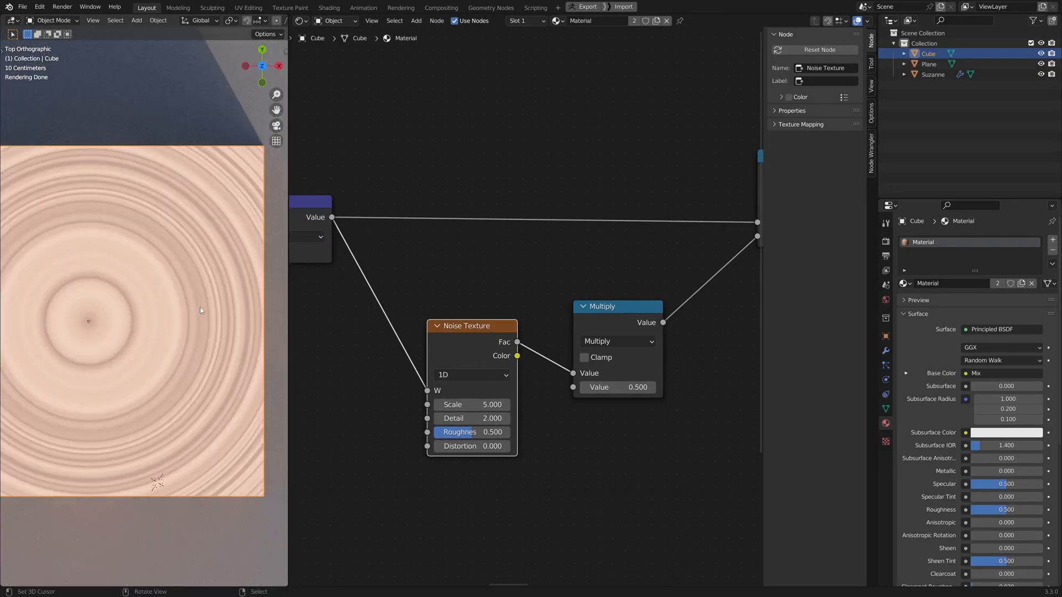
Step: Set the noise Multiply node's value to 0.070 and change the second Multiply node's operation to Add
drag(618, 387, 601, 387)
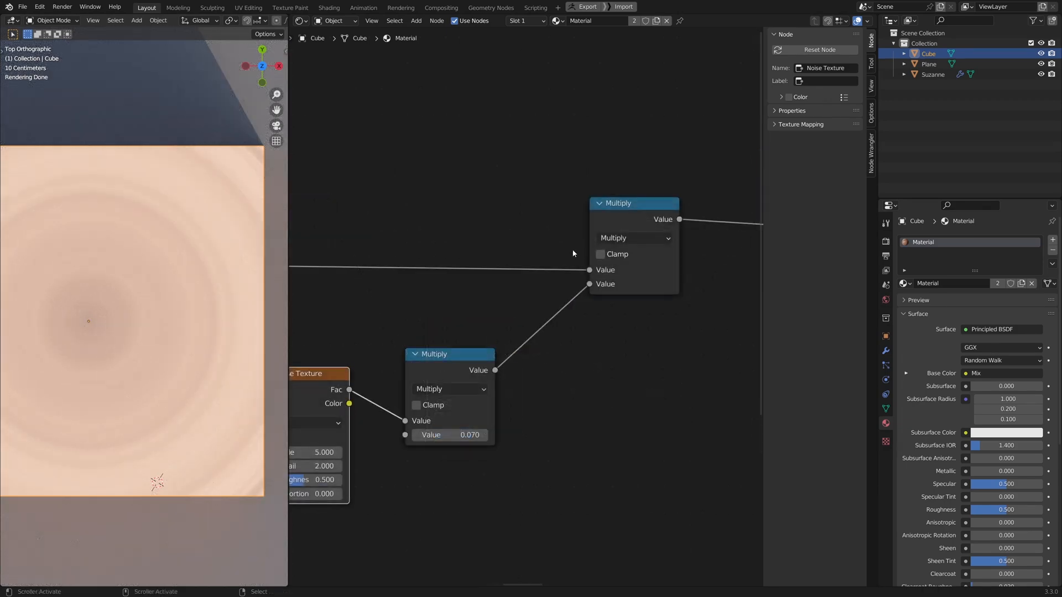
click(621, 239)
click(231, 271)
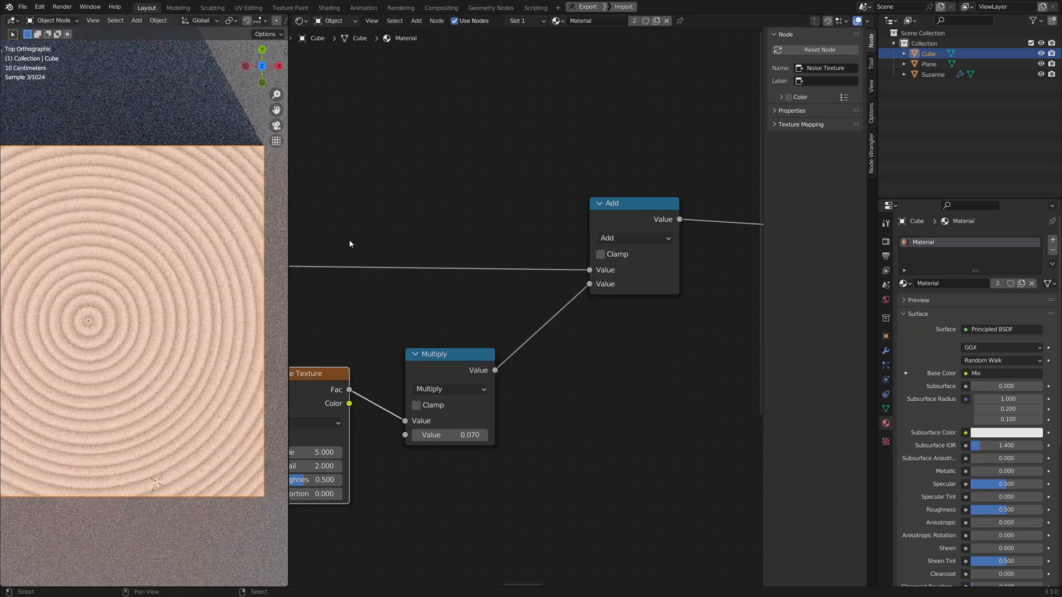
Step: Raise the noise Multiply node's value to 0.140 and check the ring spacing up close
middle_drag(517, 340, 586, 324)
middle_drag(532, 407, 573, 414)
drag(574, 414, 593, 414)
scroll(138, 320, up, 3)
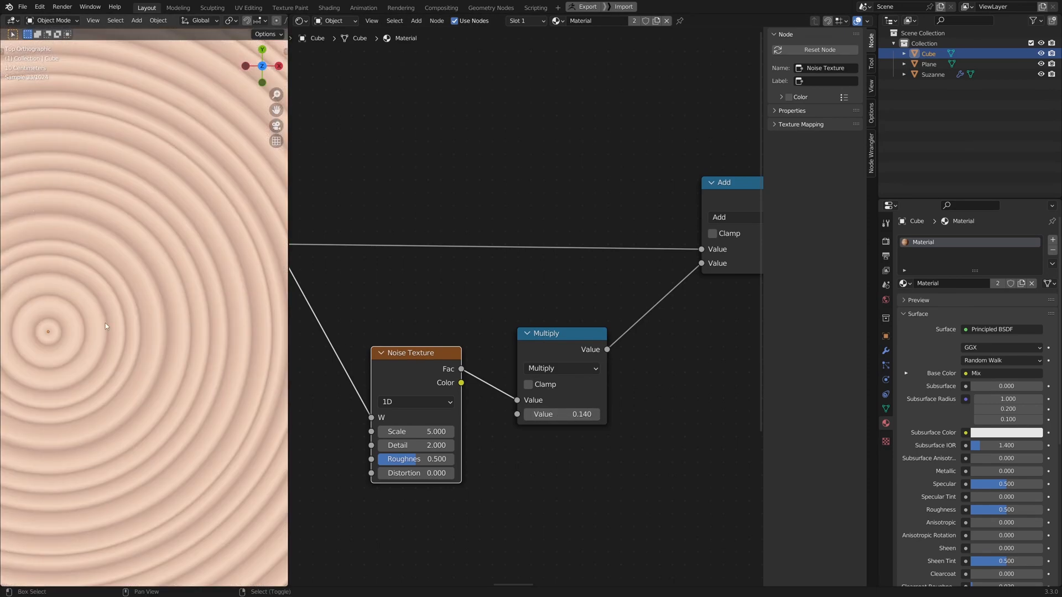
Step: Set the 1D Noise Texture's scale to 4.140 and the noise Multiply node's value to 0.160, checking the ring spacing on the block
shift+middle_drag(84, 325, 142, 315)
scroll(177, 318, up, 3)
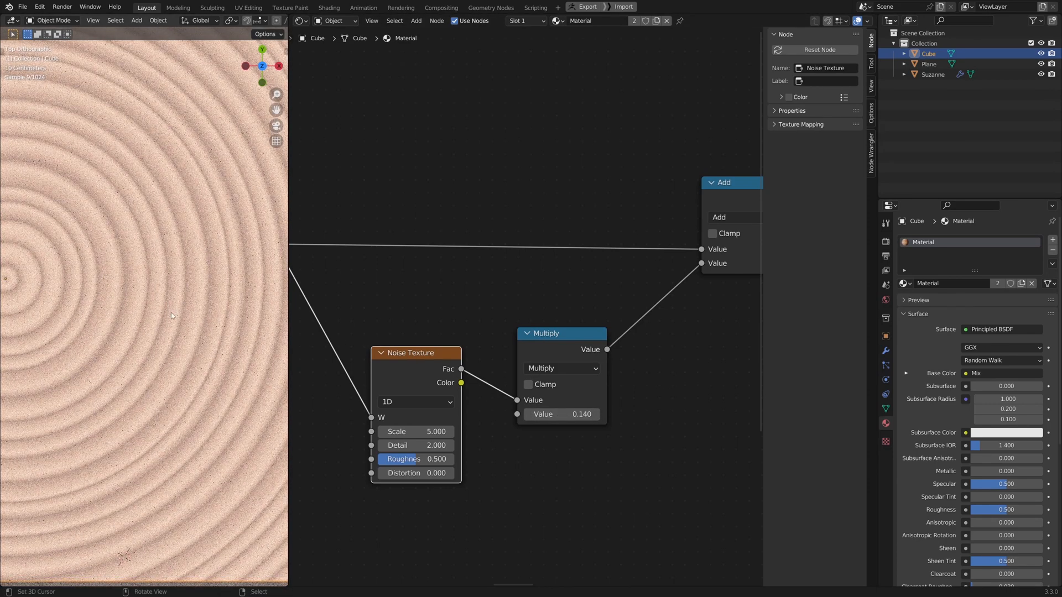
scroll(182, 333, down, 2)
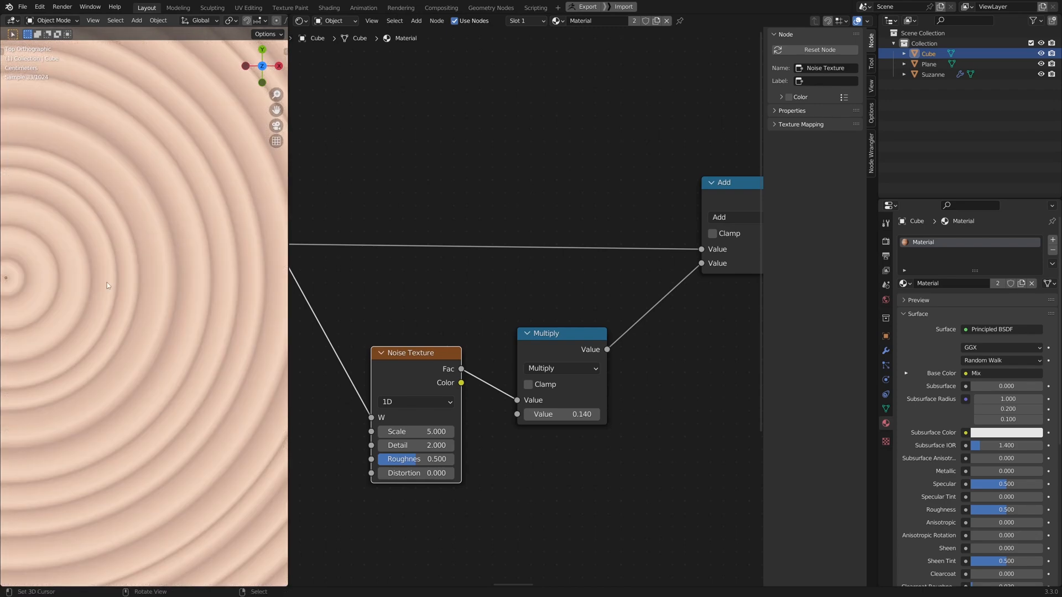
scroll(191, 302, down, 4)
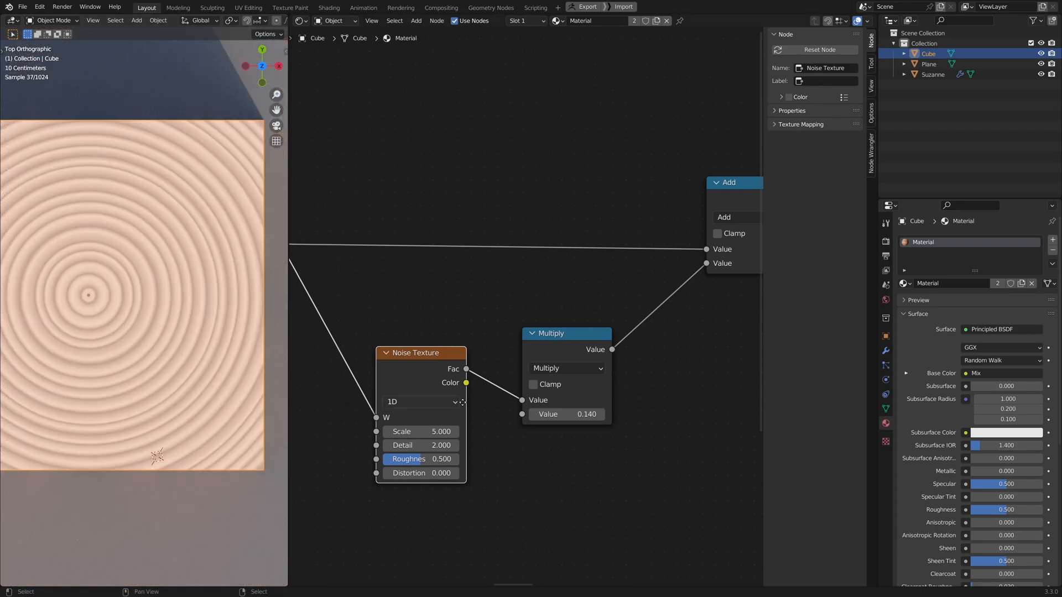
middle_drag(425, 404, 505, 380)
scroll(586, 407, up, 3)
middle_drag(509, 416, 516, 413)
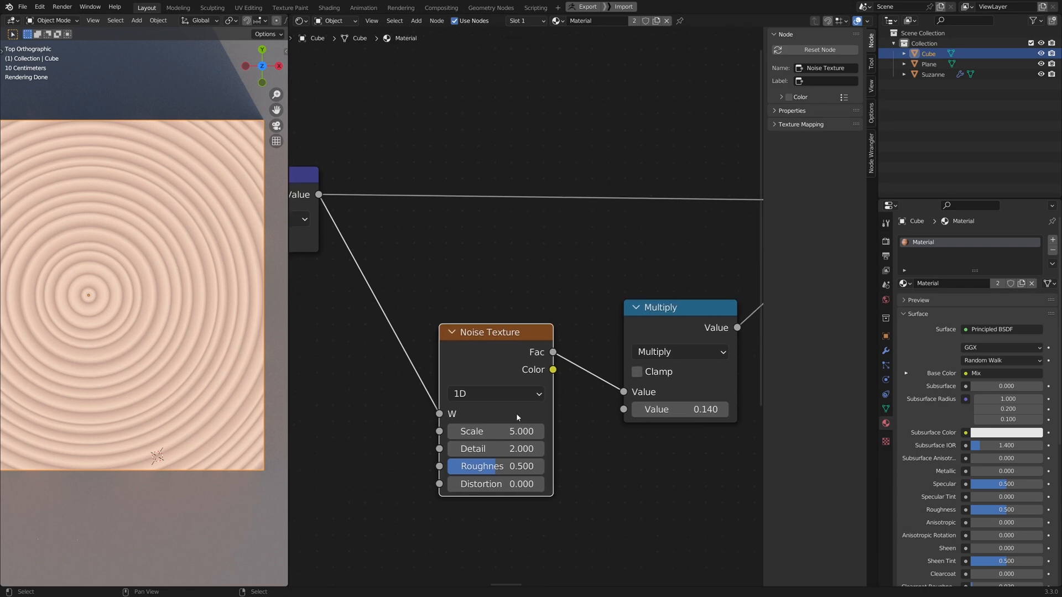
drag(493, 431, 396, 431)
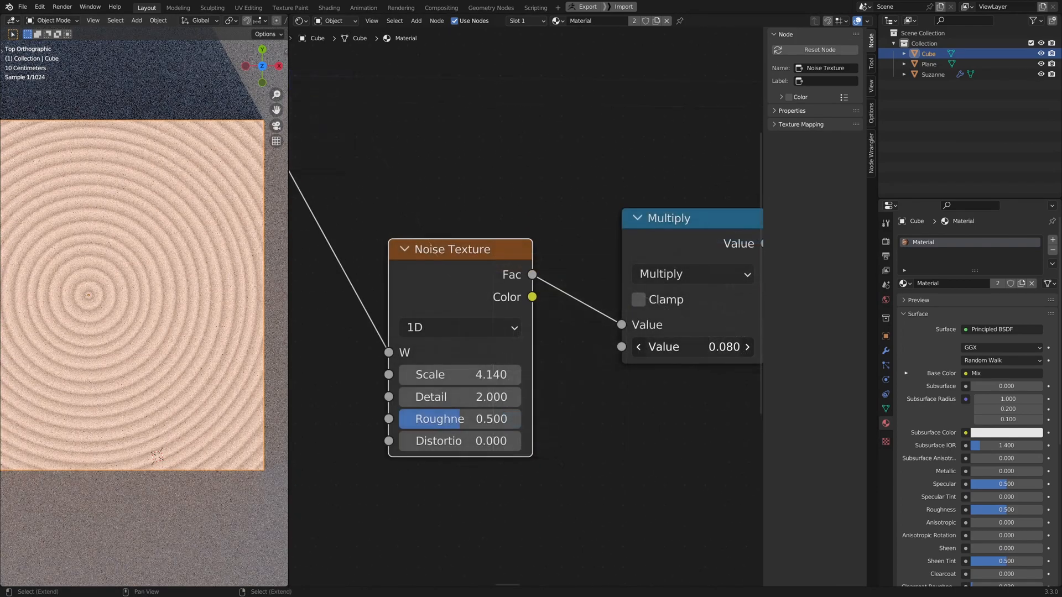
drag(691, 346, 714, 346)
scroll(166, 327, up, 3)
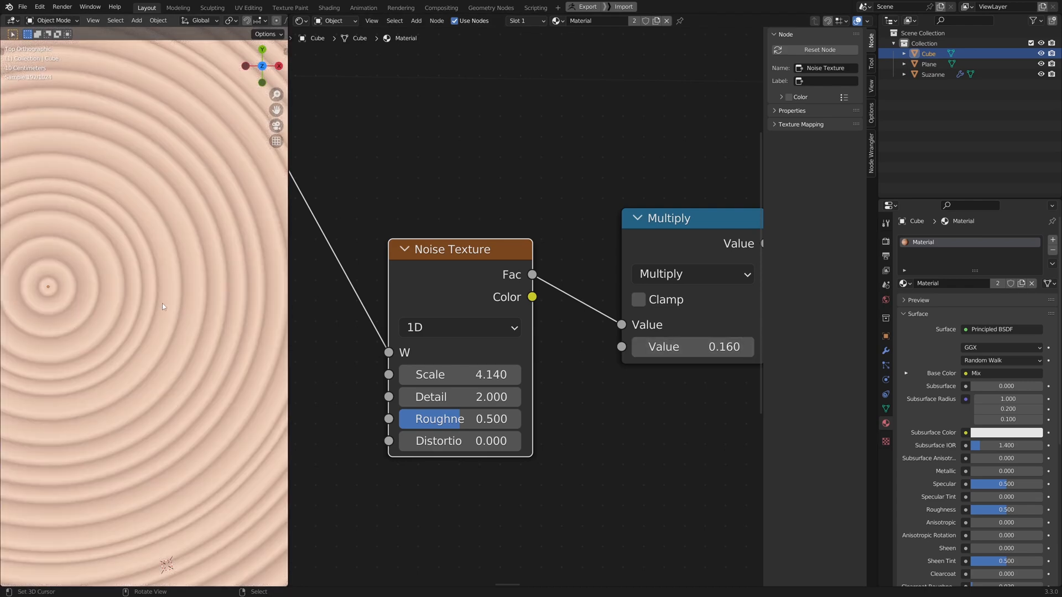
scroll(588, 366, down, 3)
Step: Move the 1D Noise Texture node and its Multiply node close together beneath the Length node's output link
drag(483, 278, 515, 255)
drag(637, 284, 623, 285)
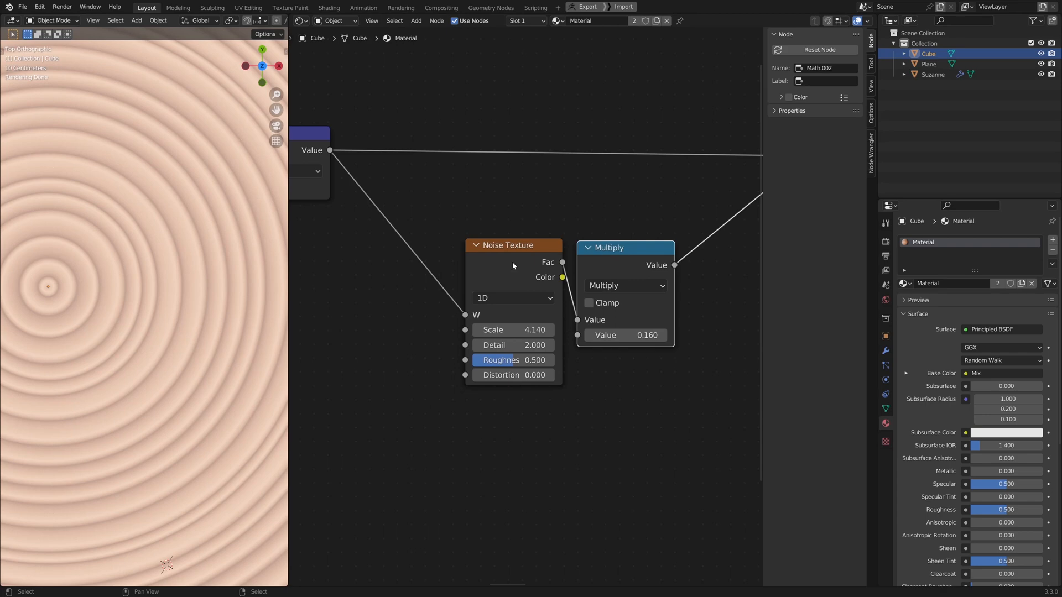
scroll(570, 284, down, 3)
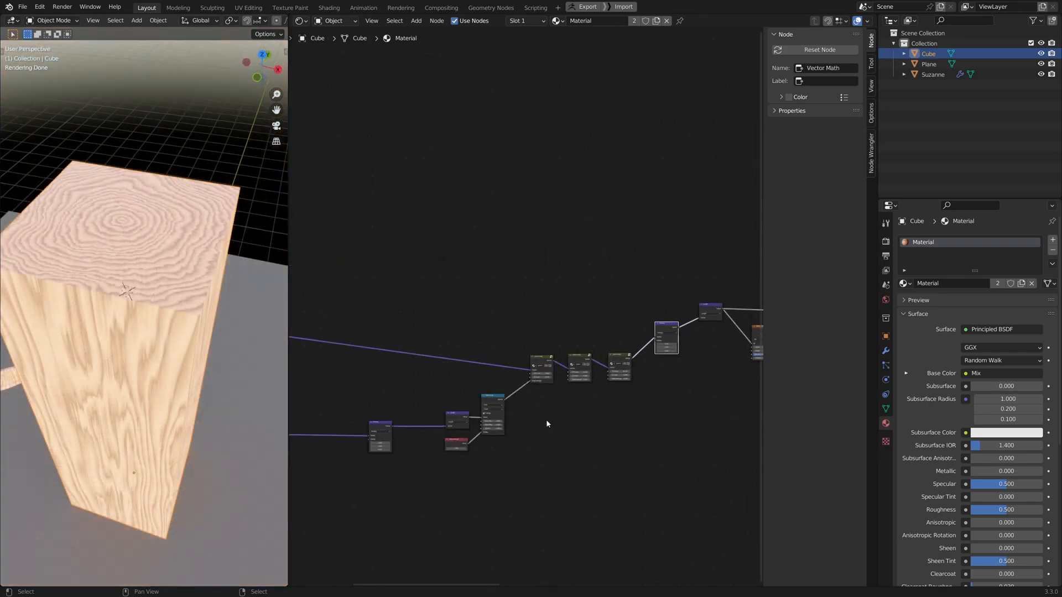
Step: Detach the vector Multiply node between the last space warp and the Length node from its links and delete it
scroll(575, 425, up, 5)
middle_drag(724, 374, 608, 362)
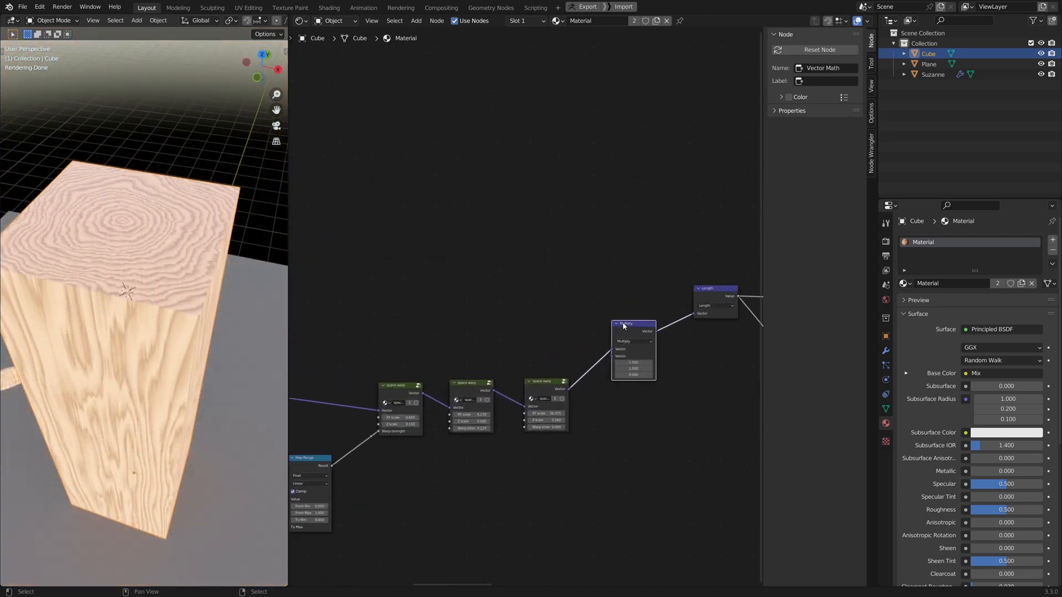
drag(623, 326, 618, 313)
scroll(642, 387, up, 2)
middle_drag(643, 371, 535, 383)
scroll(535, 383, up, 2)
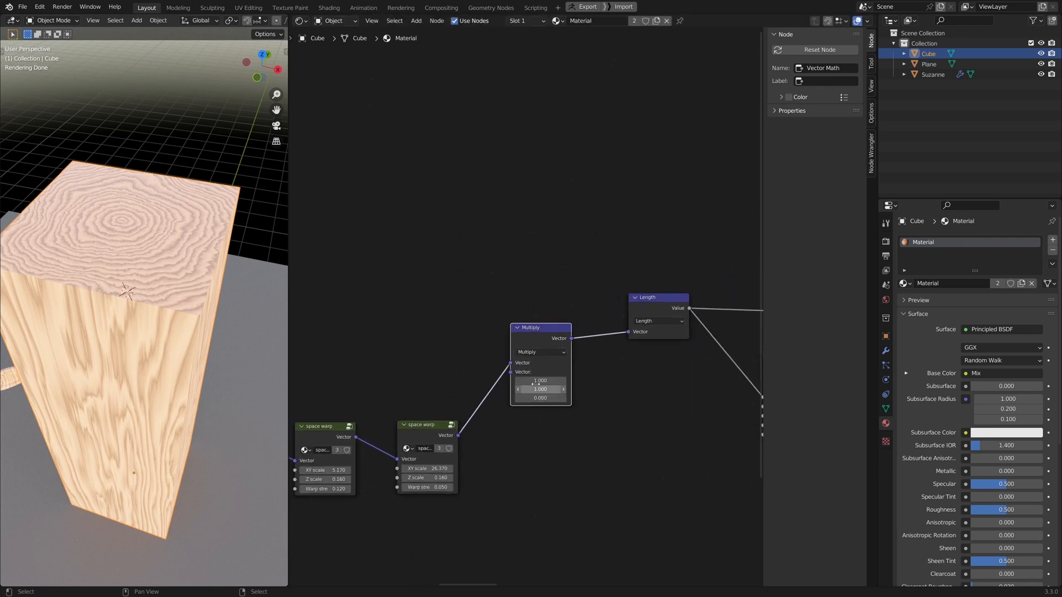
drag(534, 336, 541, 338)
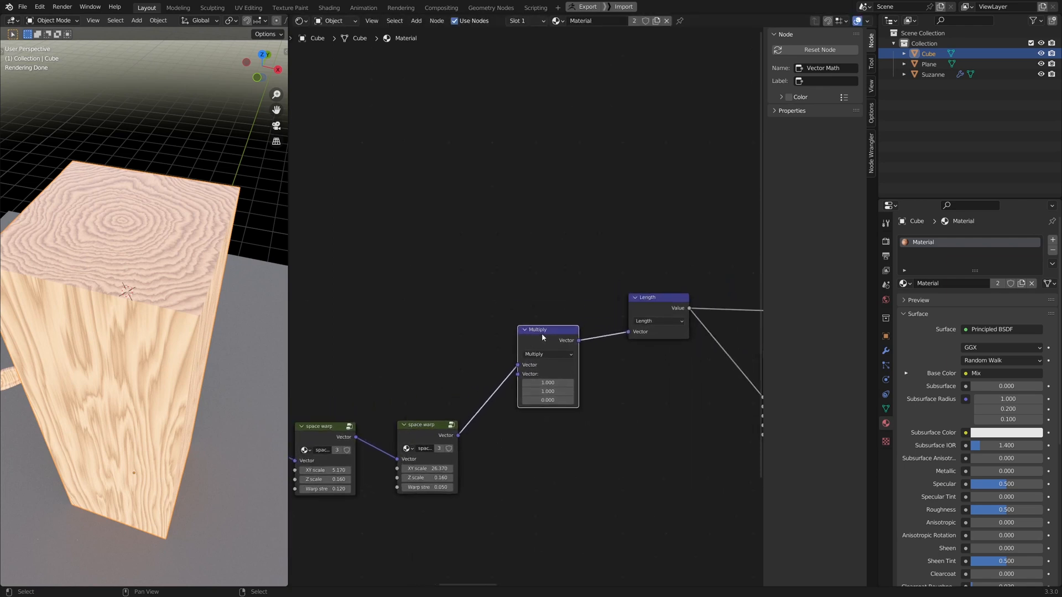
alt+drag(545, 338, 600, 406)
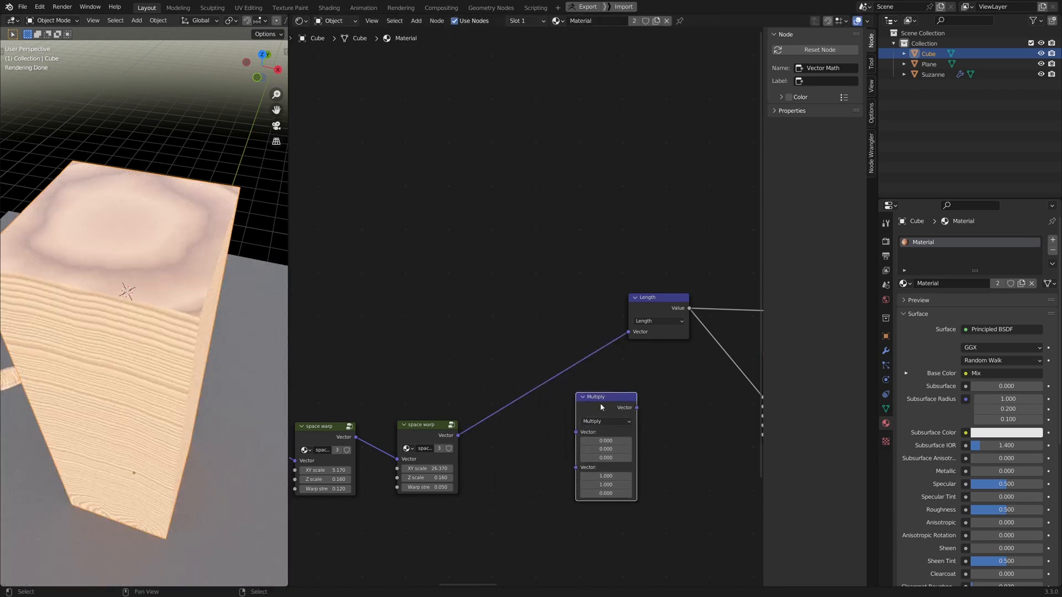
key(x)
Step: Inside the space warp group, connect the output of the Multiply node feeding Normalize to the Add node's first Vector input, then exit the group
middle_drag(488, 424, 526, 406)
scroll(547, 419, down, 3)
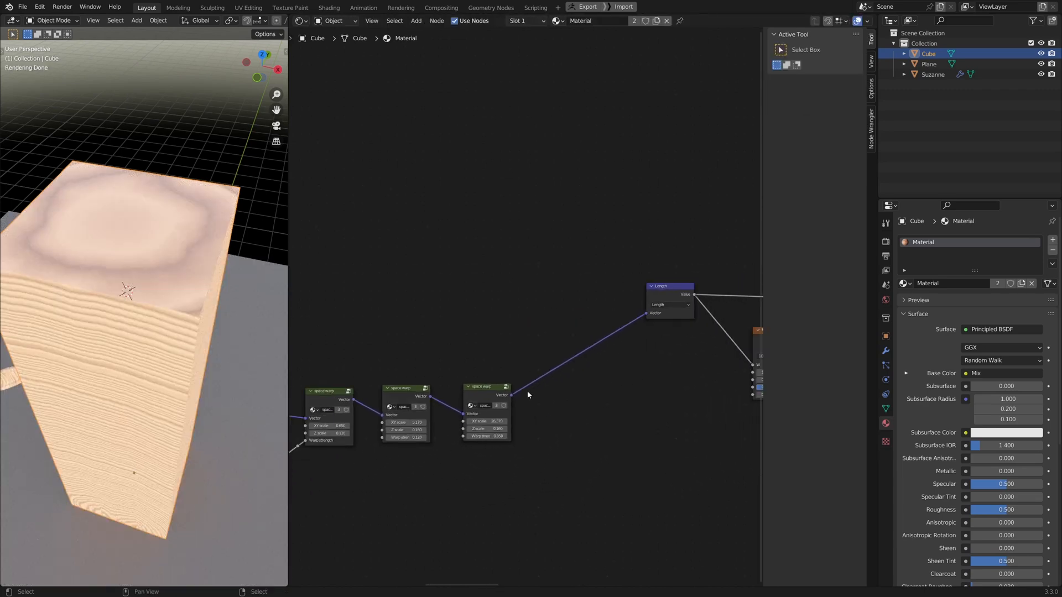
middle_drag(397, 405, 636, 403)
click(551, 388)
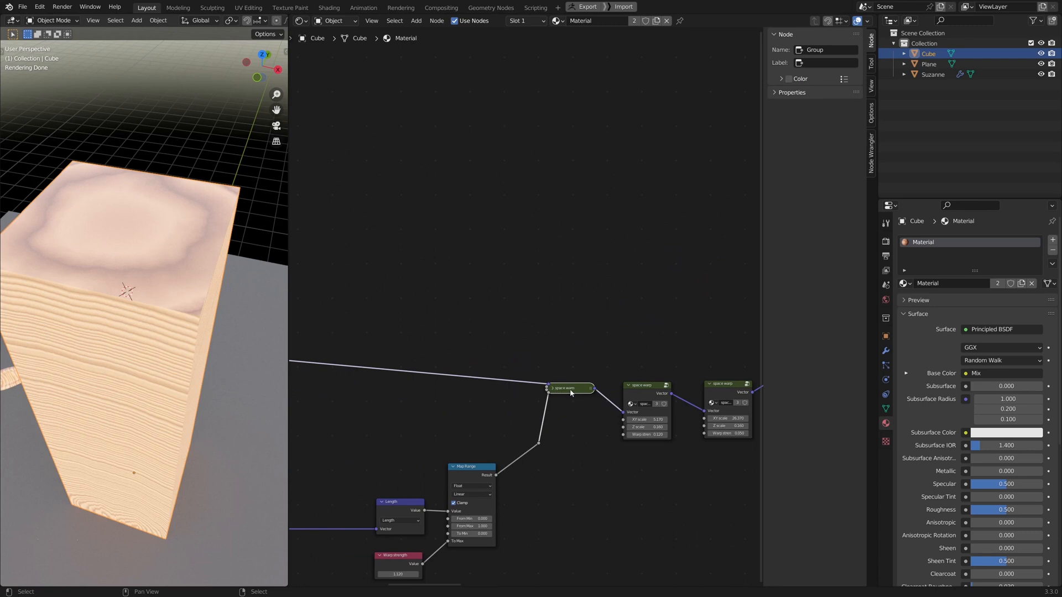
click(552, 388)
key(Tab)
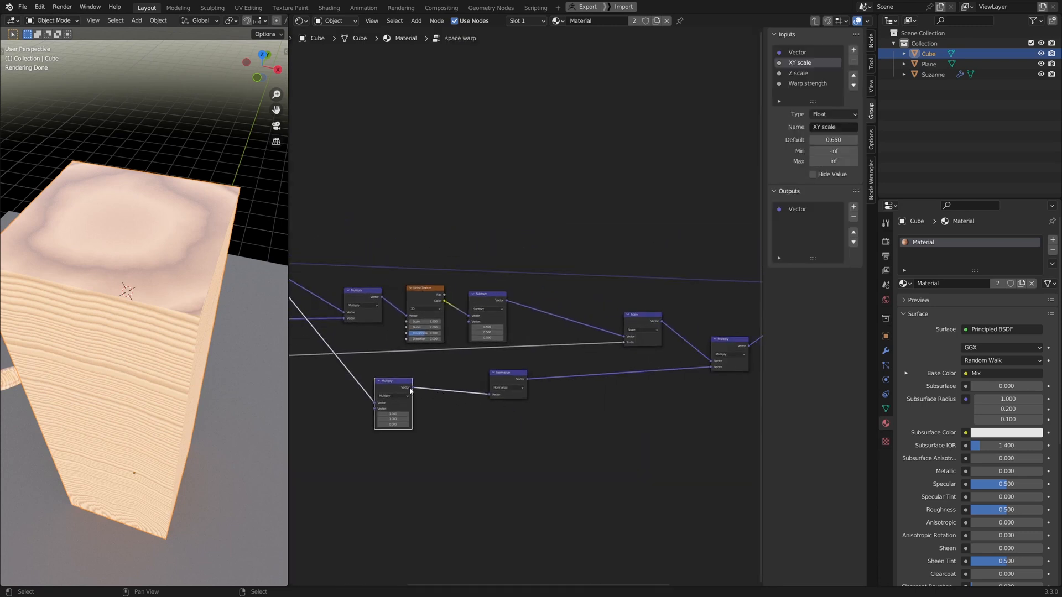
scroll(408, 403, up, 2)
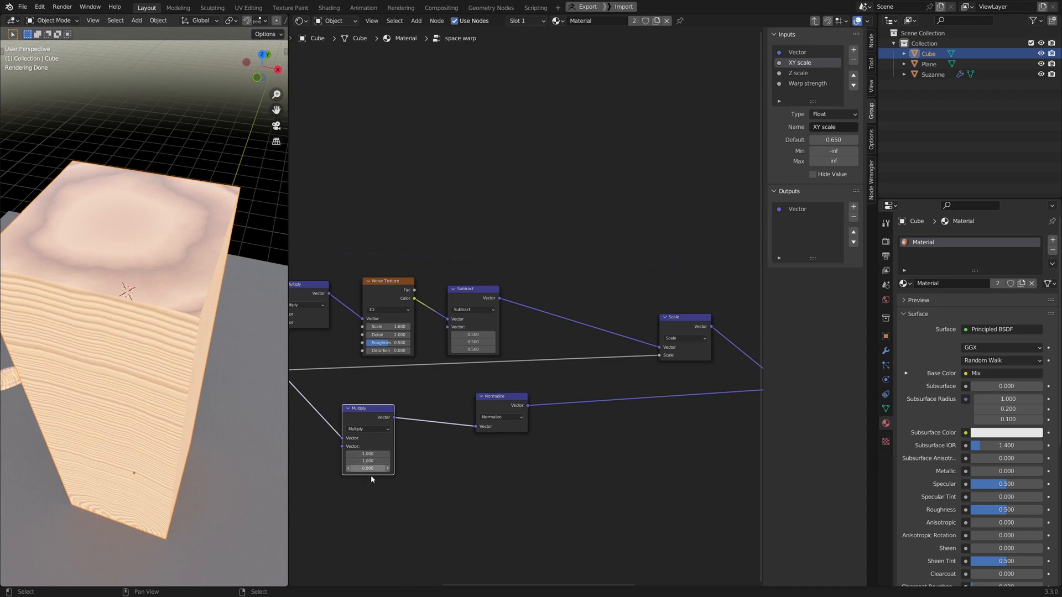
scroll(393, 447, down, 3)
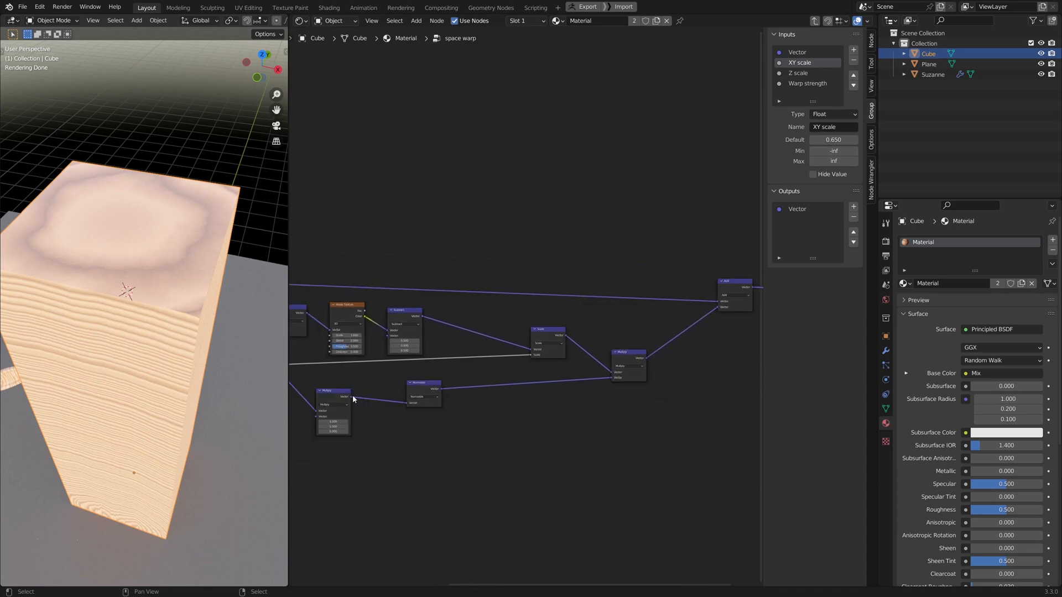
drag(719, 306, 719, 306)
middle_drag(719, 306, 537, 325)
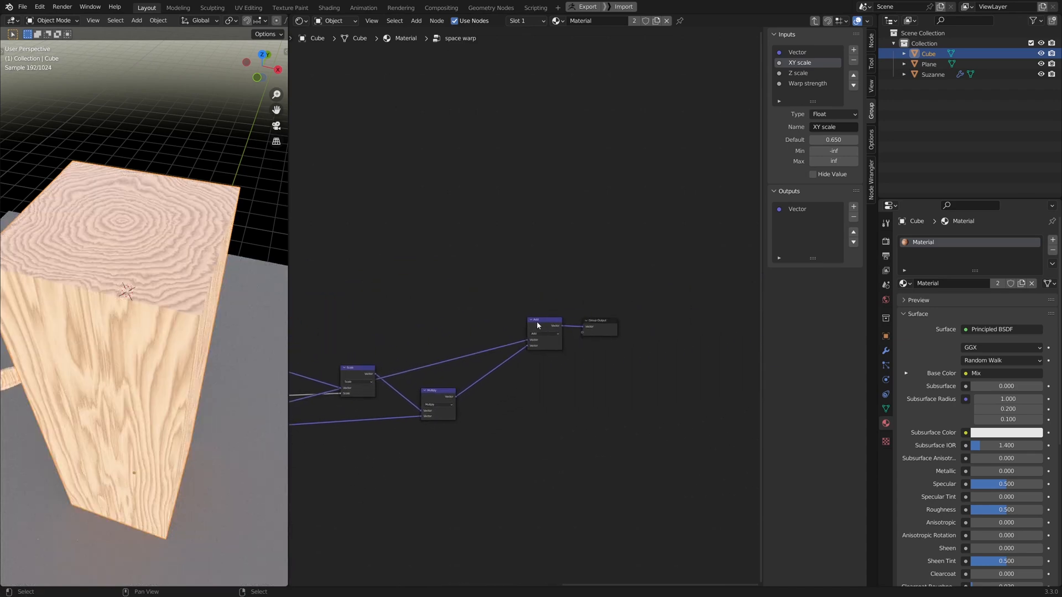
key(Tab)
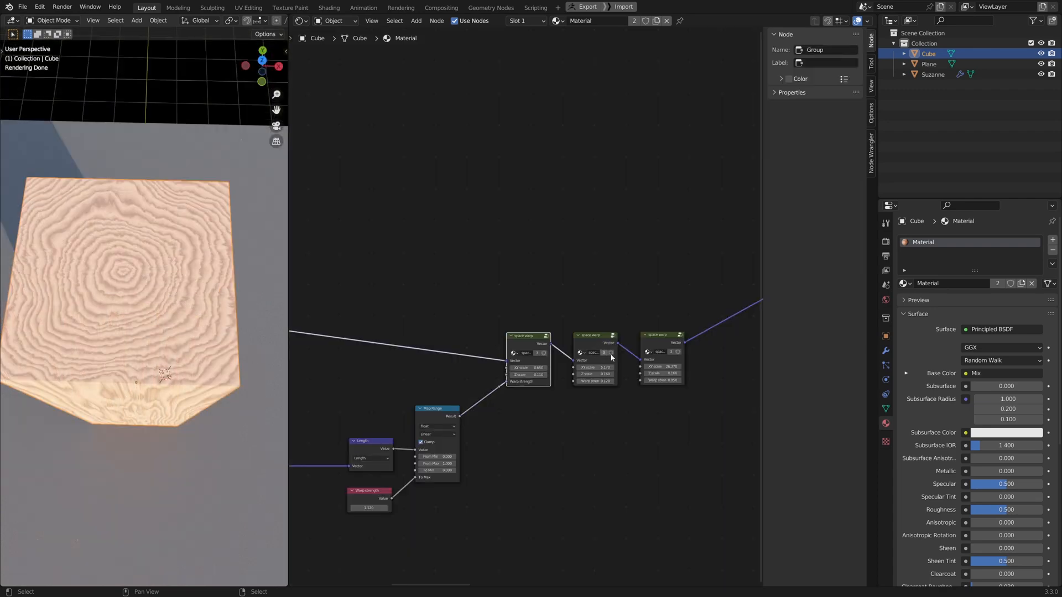
Step: Examine the wood grain on the block's sides and the rings on its top face
middle_drag(693, 412, 637, 406)
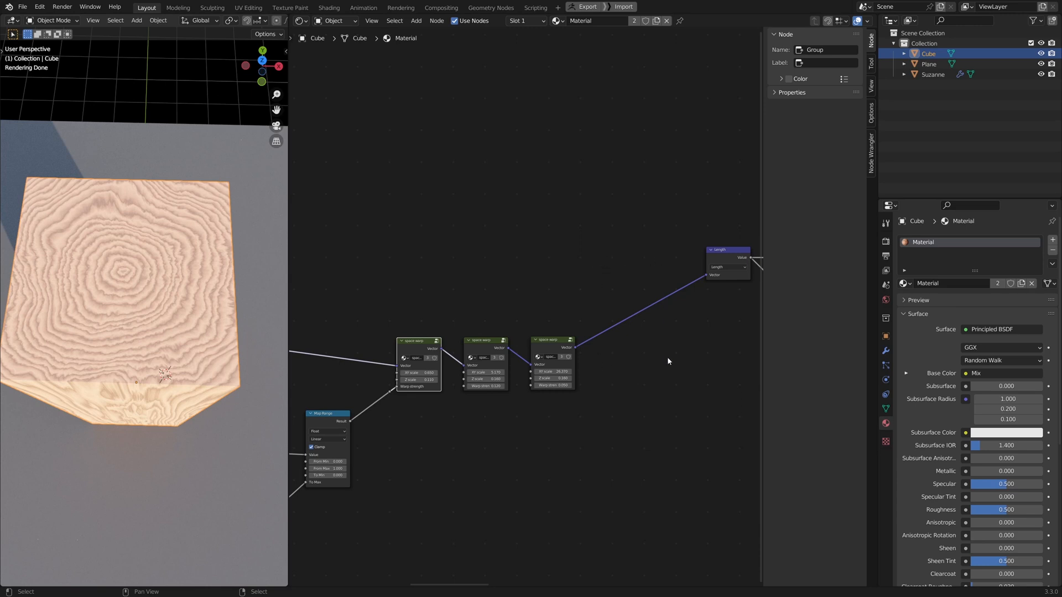
middle_drag(689, 372, 597, 381)
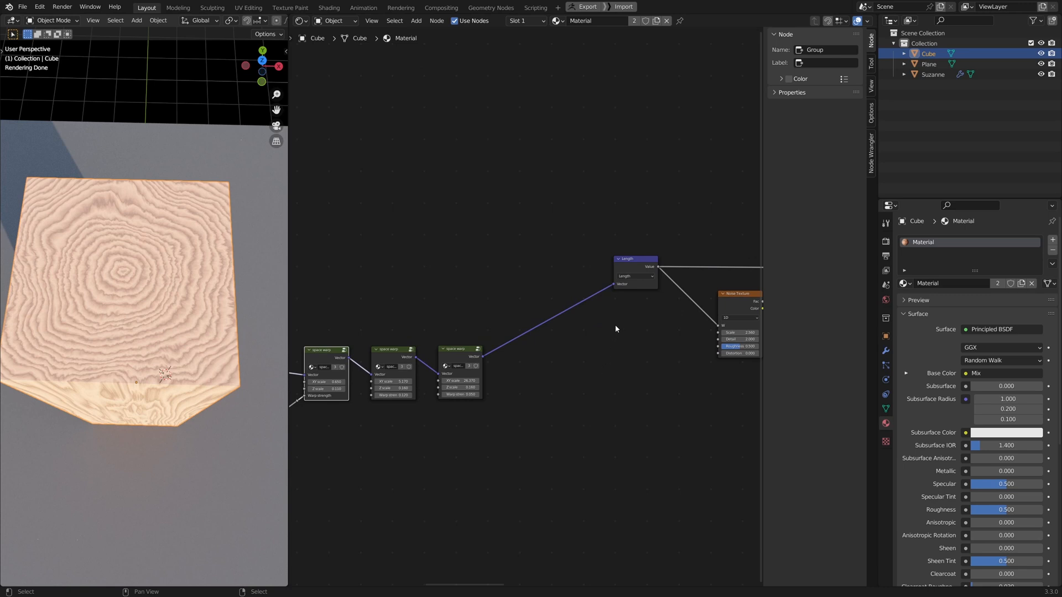
drag(633, 262, 641, 258)
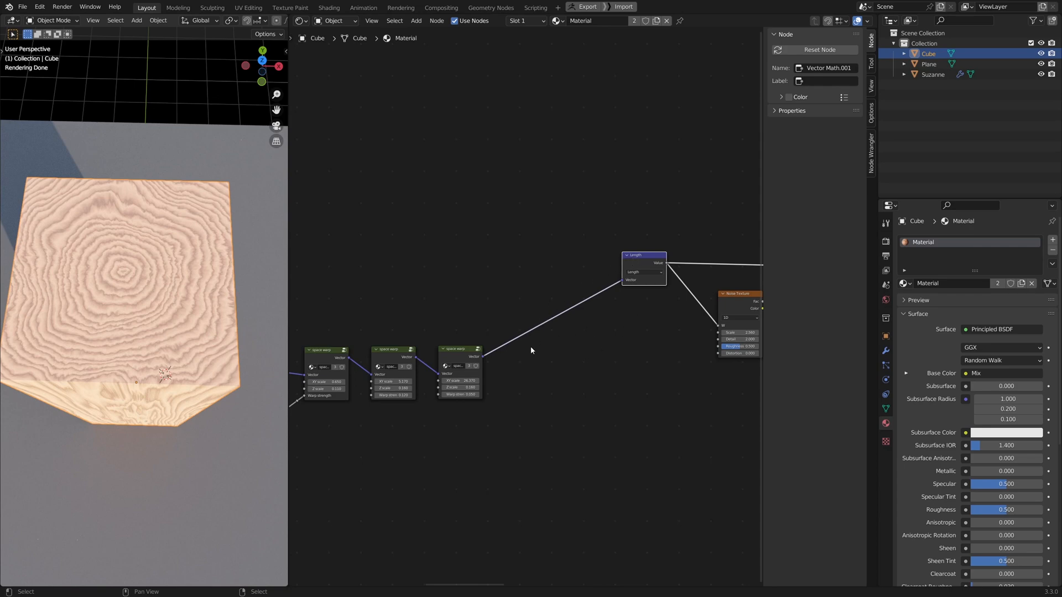
middle_drag(175, 290, 119, 255)
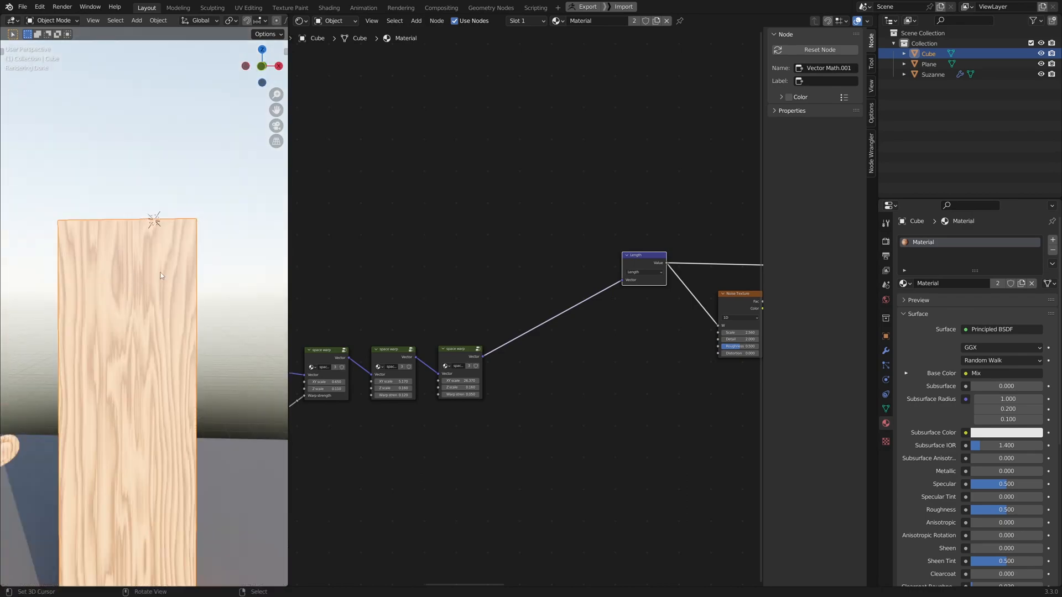
middle_drag(163, 277, 95, 326)
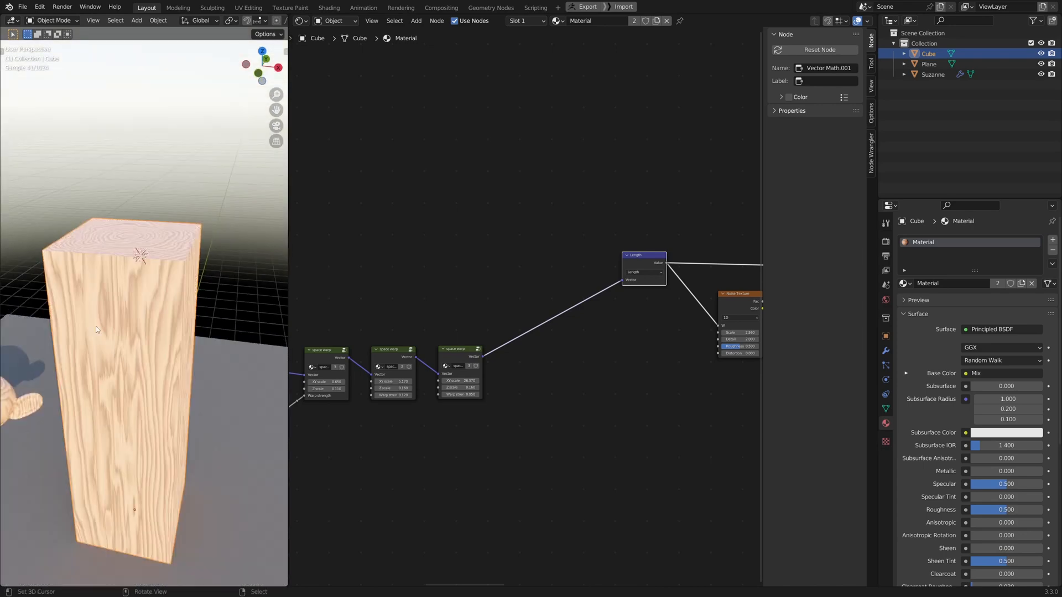
middle_drag(175, 295, 185, 349)
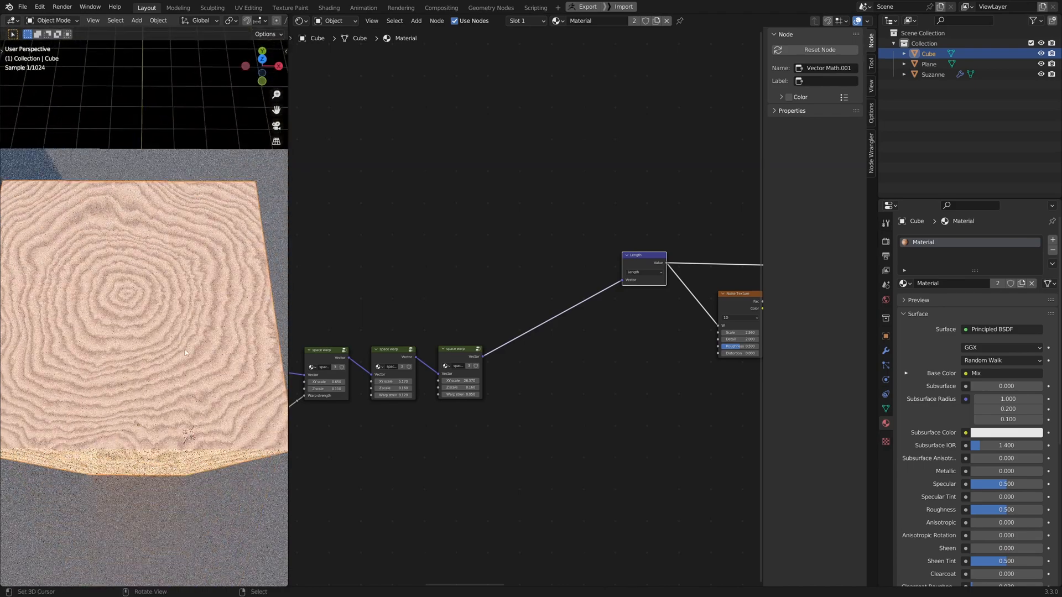
Step: Reposition the Length node between the last space warp and the 1D Noise Texture
middle_drag(725, 412, 579, 424)
scroll(580, 424, down, 1)
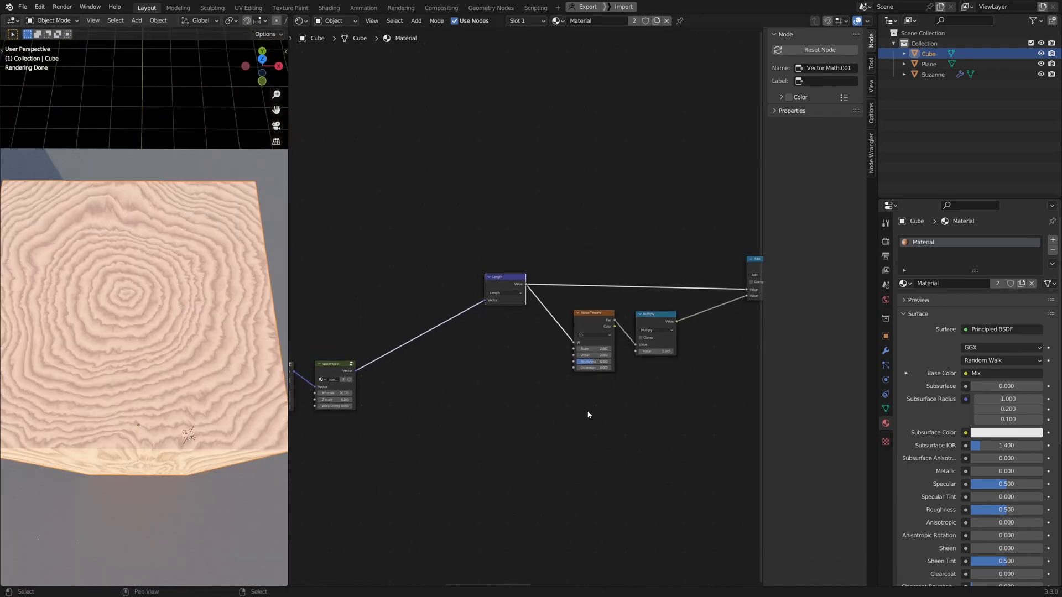
key(g)
click(577, 411)
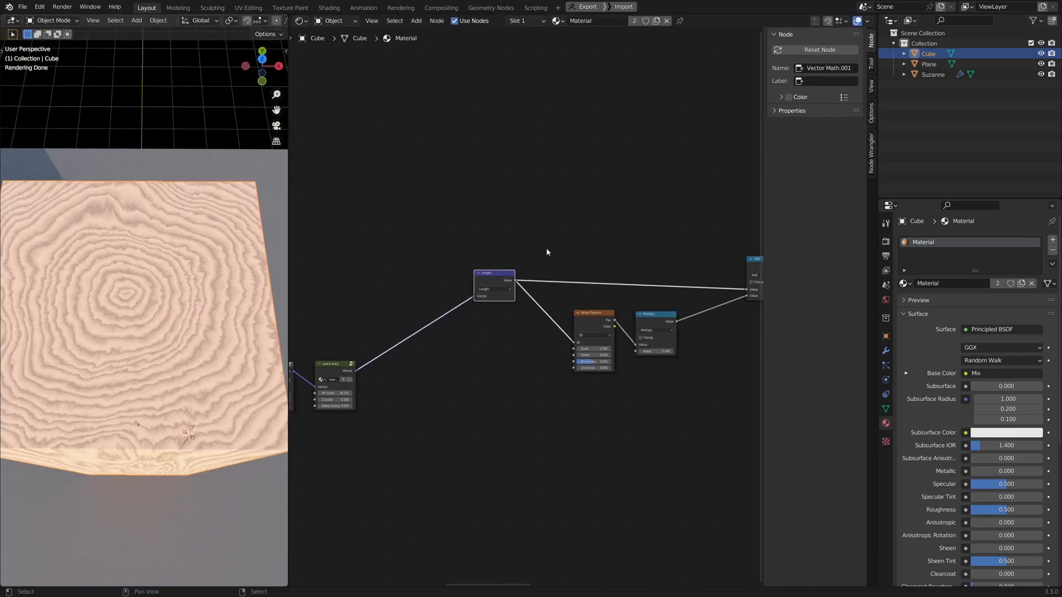
drag(506, 275, 525, 289)
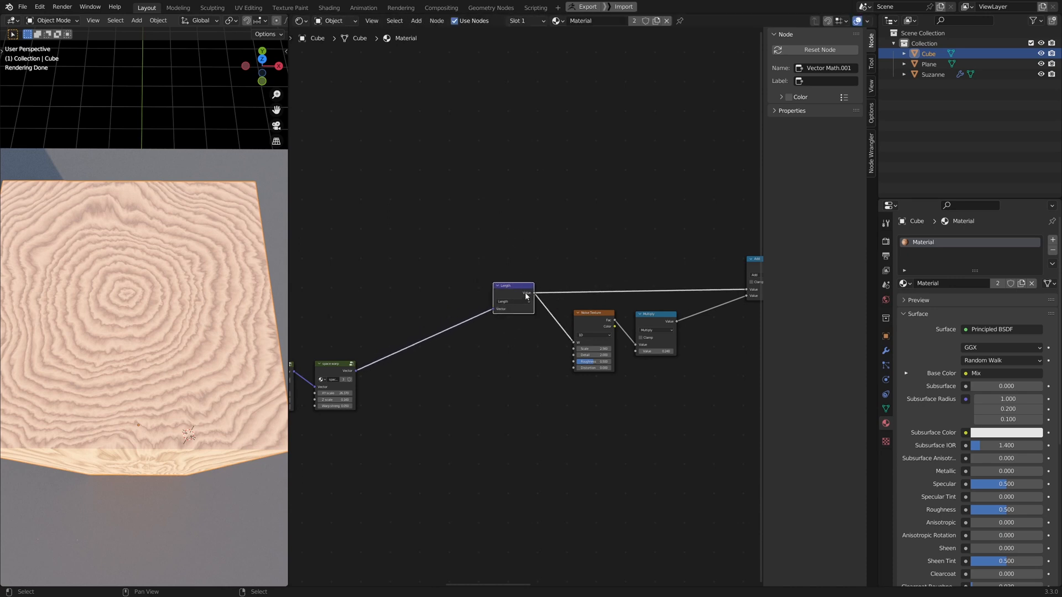
Step: Add a reroute point on the link from the last space warp to the Length node and place it above the link
middle_drag(525, 290, 654, 237)
shift+right_drag(569, 303, 469, 218)
key(g)
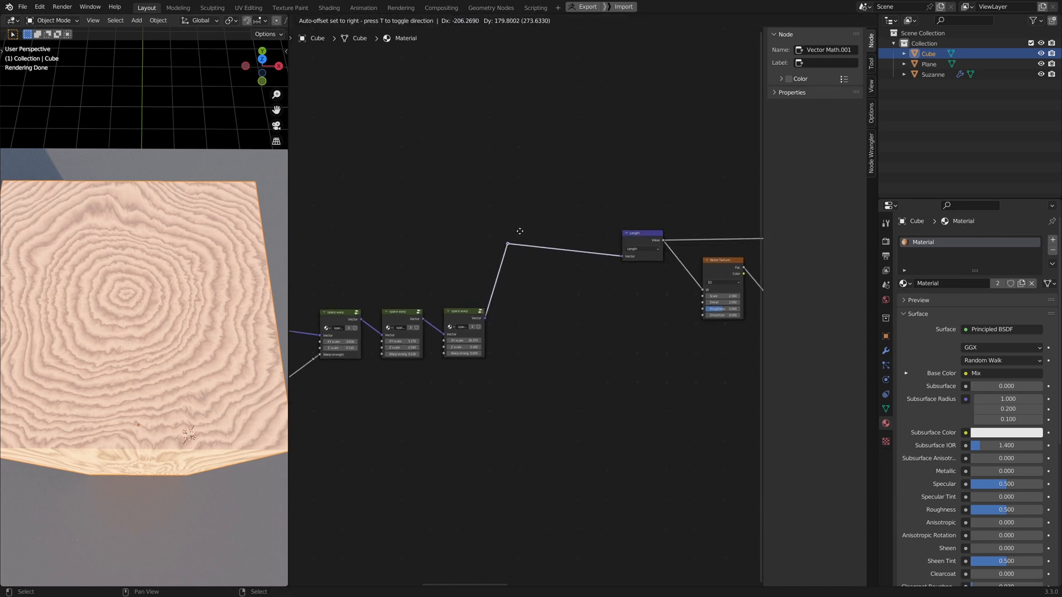
click(537, 225)
middle_drag(567, 206, 547, 259)
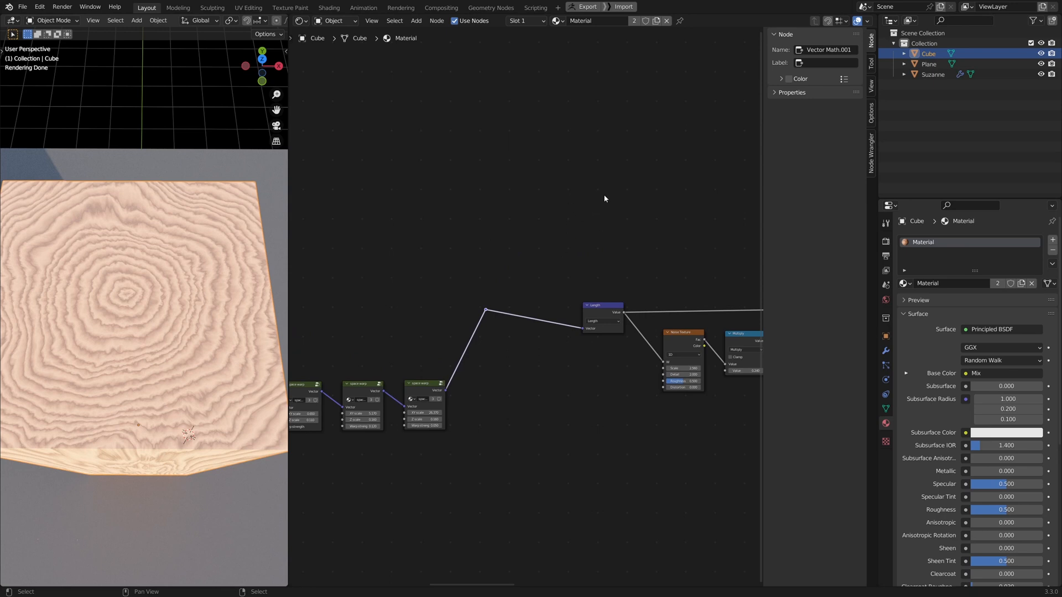
Step: Add a Radial Gradient Texture above the Length node and connect the reroute point to its Vector input
scroll(592, 209, up, 2)
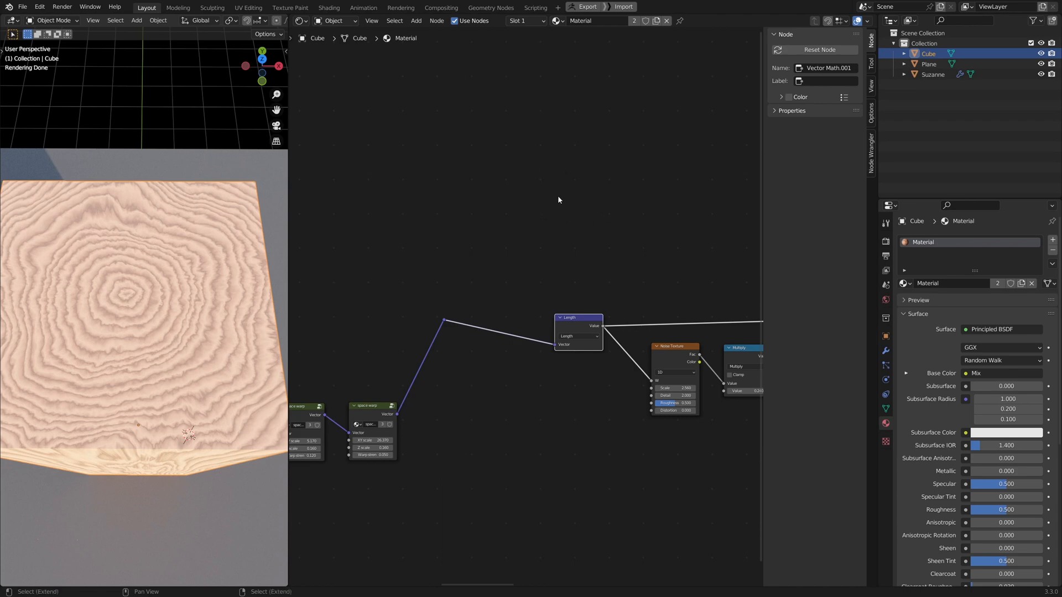
key(shift+a)
mouse_move(558, 164)
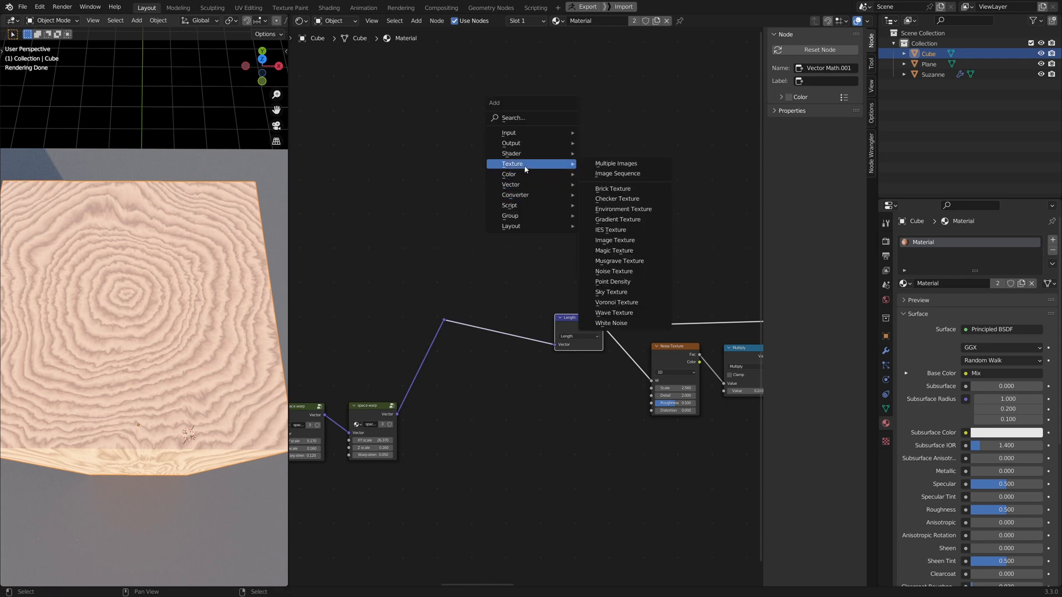
click(617, 220)
click(557, 221)
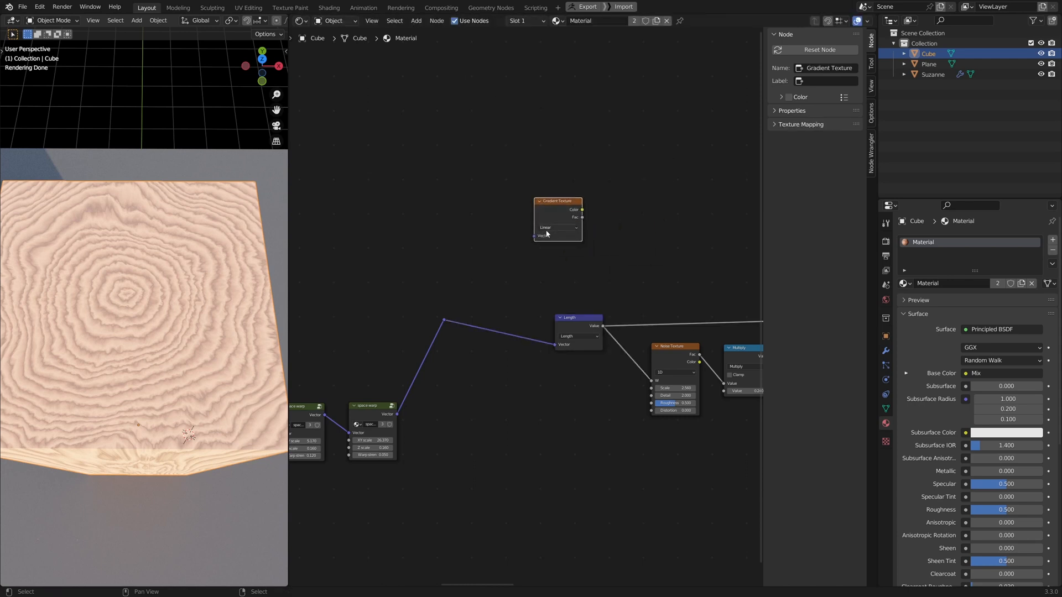
click(558, 227)
click(558, 279)
middle_drag(480, 359, 508, 346)
drag(473, 307, 563, 223)
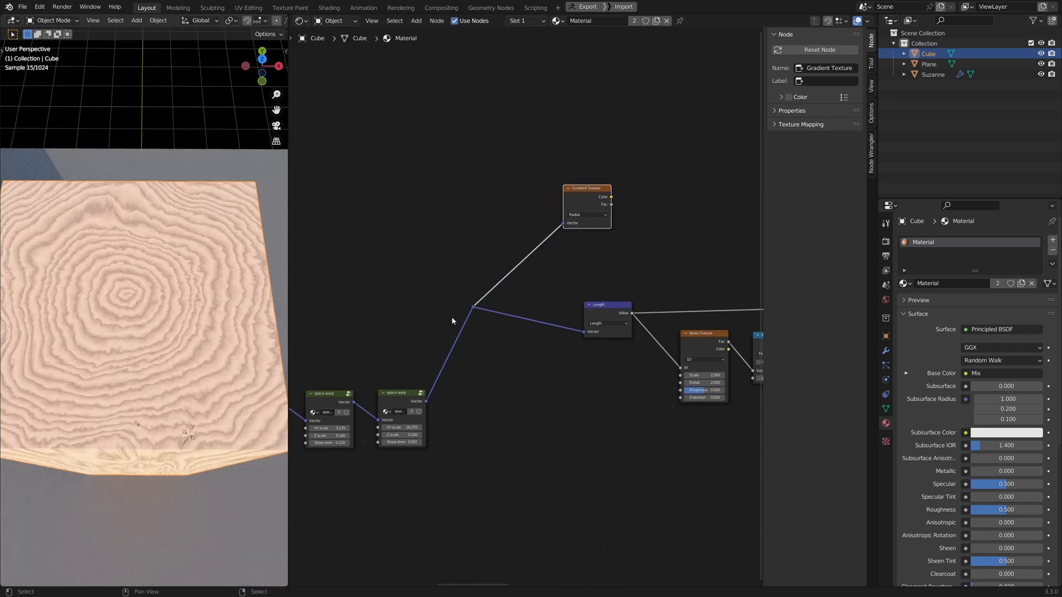
Step: Preview the radial Gradient Texture's output directly on the cube
click(391, 402)
middle_drag(464, 318, 570, 310)
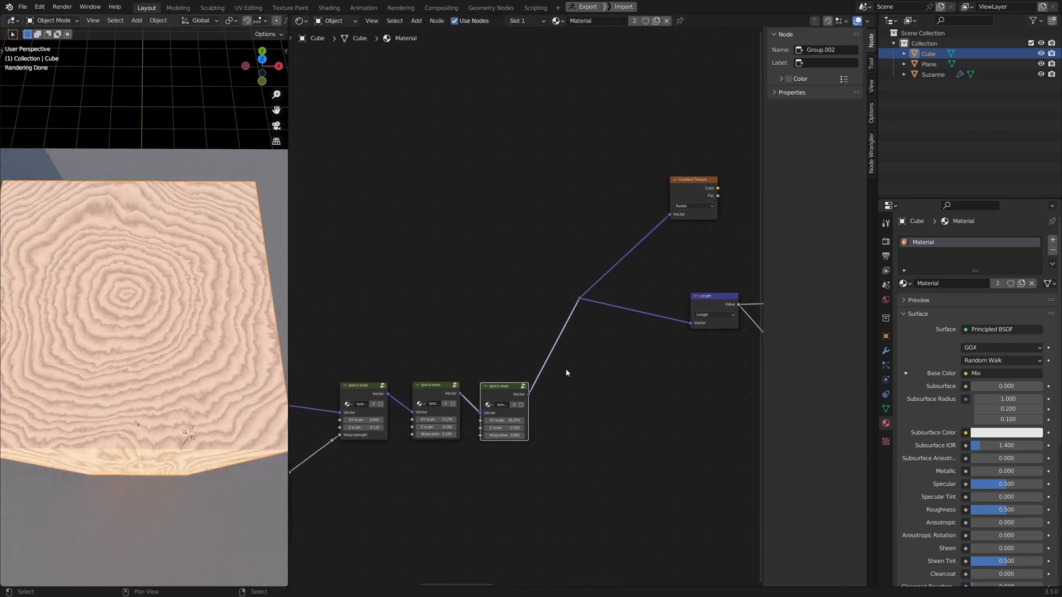
middle_drag(678, 187, 589, 253)
click(589, 254)
key(h)
key(h)
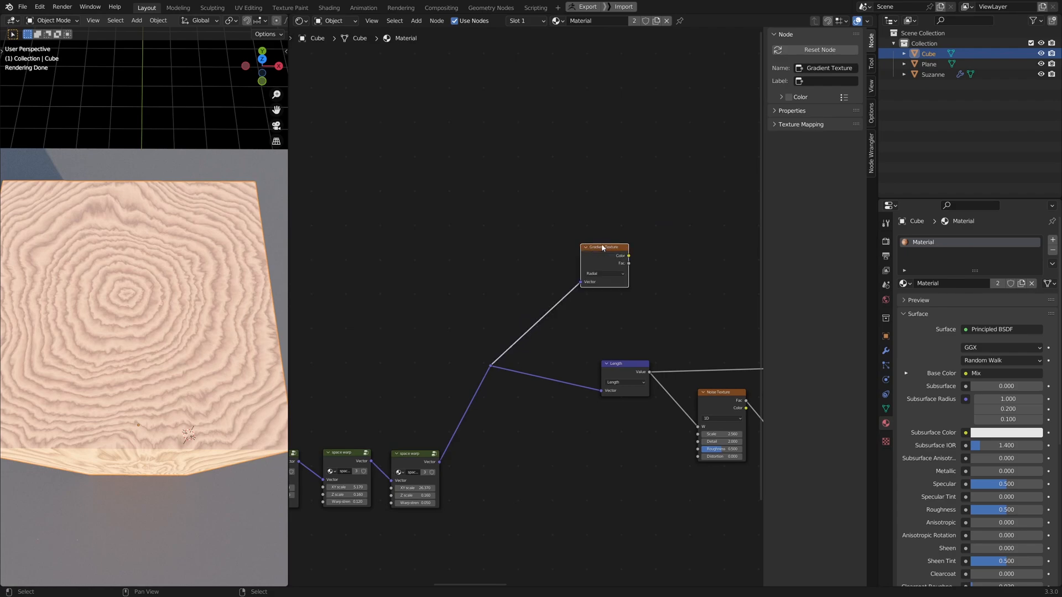
ctrl+shift+click(591, 252)
scroll(190, 308, down, 3)
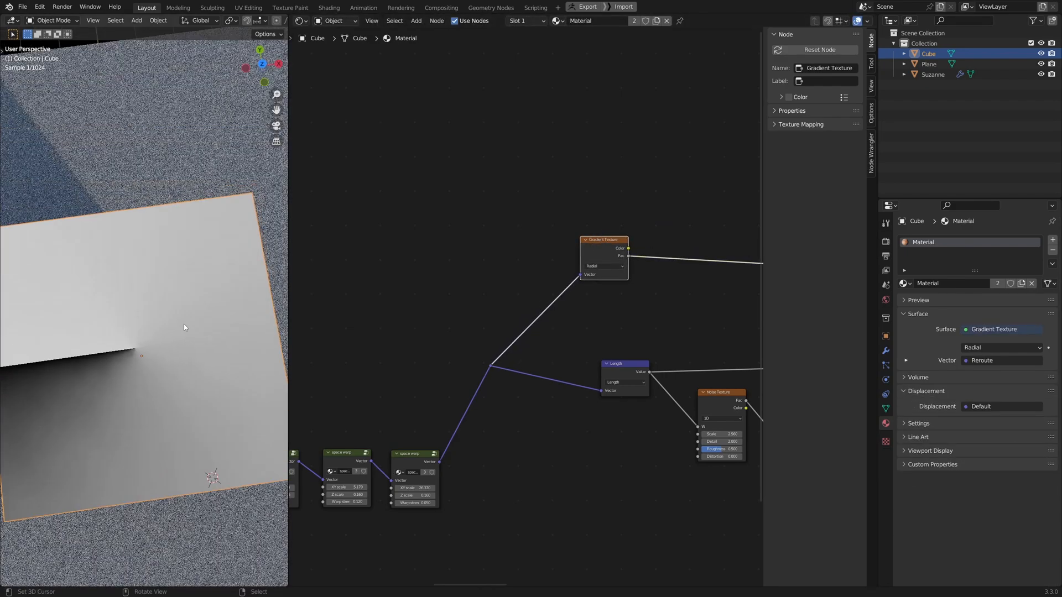
Step: Annotate the top view with a circular arrow from the gradient's dark edge round to its bright edge and a mark beside the seam
key(KP_7)
scroll(191, 311, up, 4)
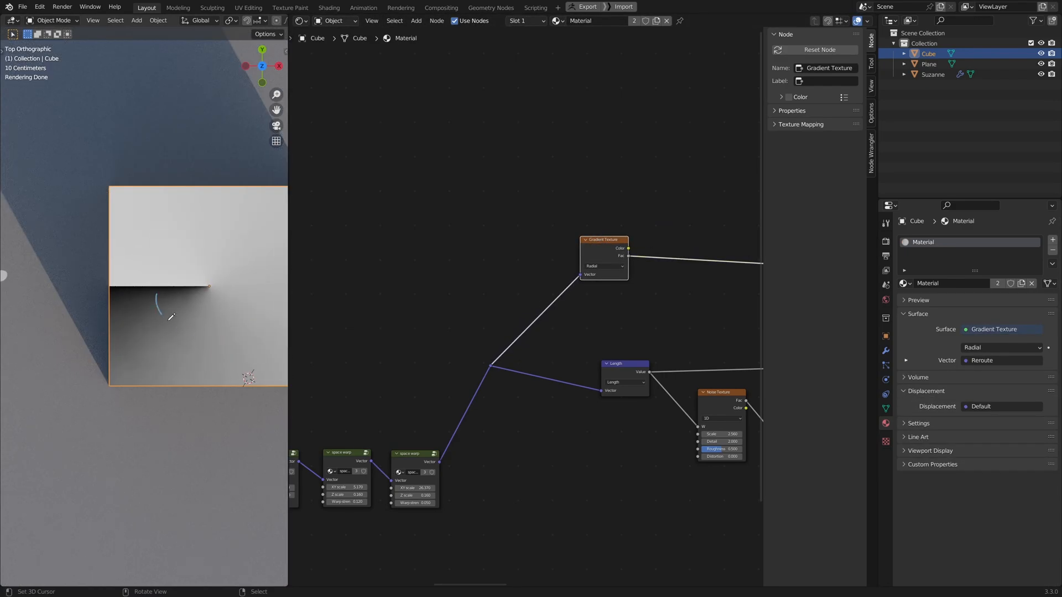
mouse_move(156, 294)
mouse_down()
mouse_move(247, 243)
mouse_move(148, 269)
mouse_up()
scroll(149, 297, up, 2)
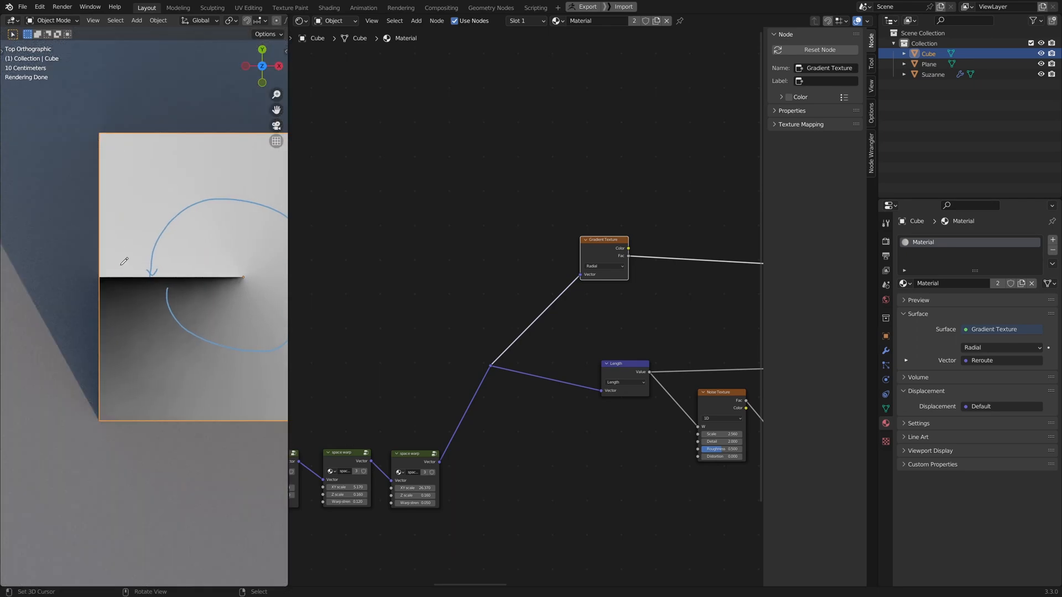
drag(123, 265, 120, 268)
shift+middle_drag(223, 306, 184, 305)
Step: Insert a Math node on the link after the Gradient Texture's Fac output
middle_drag(651, 289, 567, 302)
scroll(567, 303, down, 2)
middle_drag(607, 244, 568, 250)
key(shift+a)
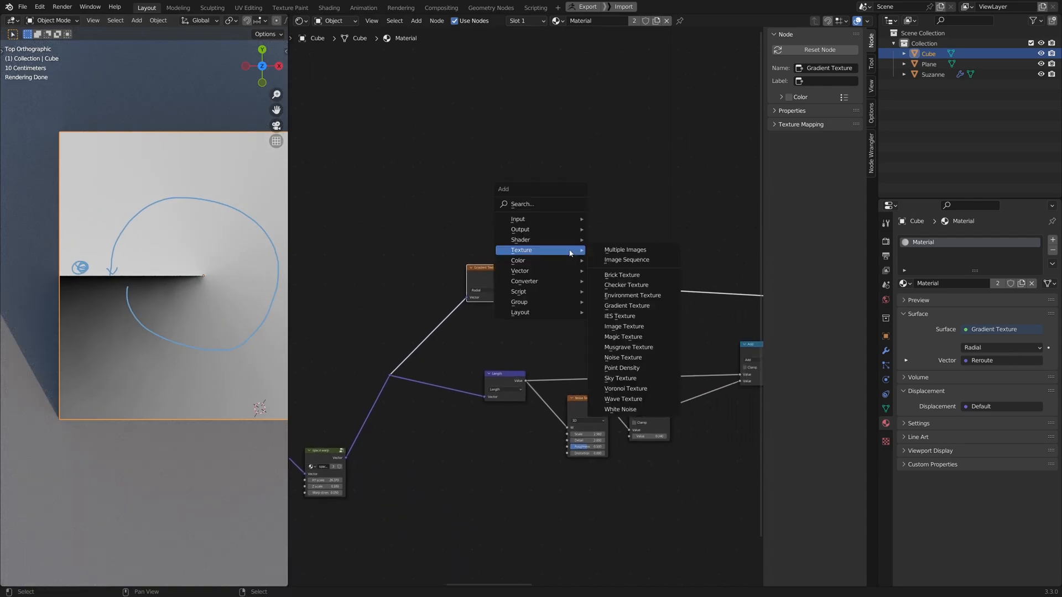
mouse_move(546, 280)
click(608, 353)
click(560, 249)
scroll(585, 326, up, 4)
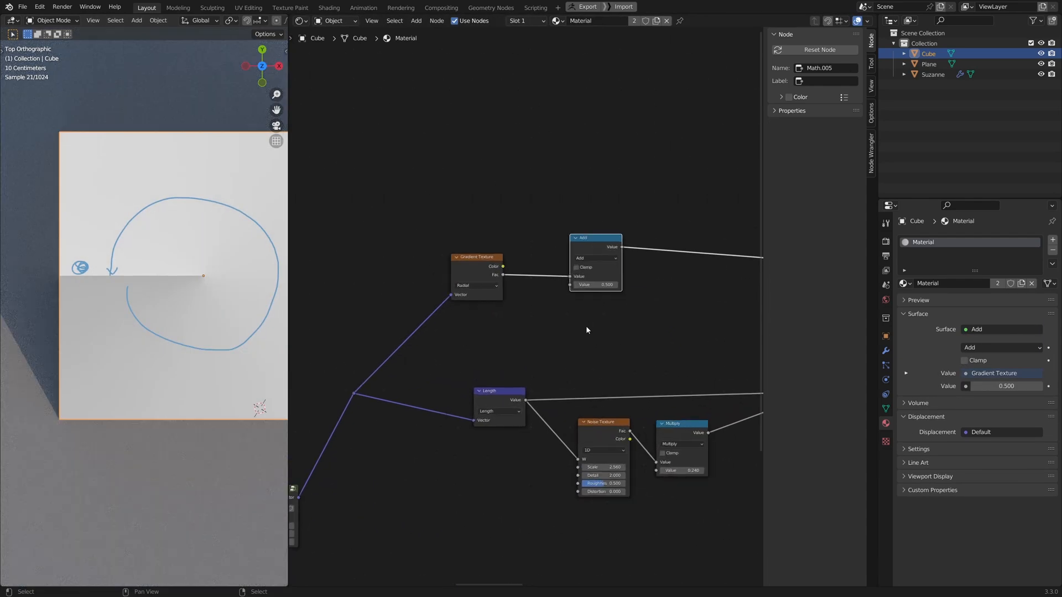
Step: Set the Math node after the Gradient Texture to Multiply with a value of 2*pi
click(602, 253)
click(588, 293)
click(598, 283)
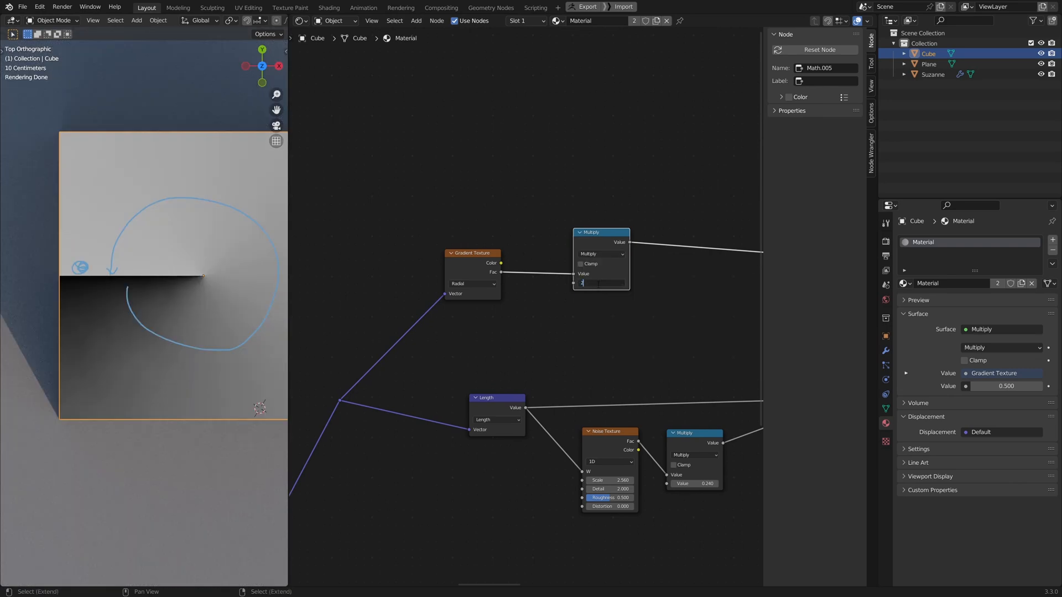
text(2*pi)
key(Return)
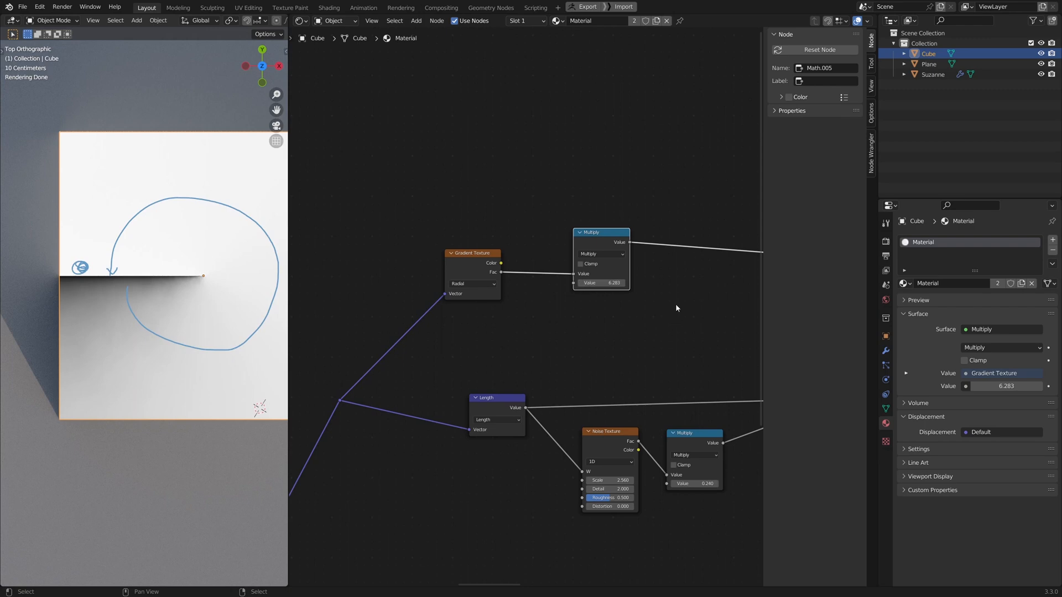
Step: Place the 2*pi Multiply node just above and beyond the Gradient Texture, and erase the annotations on the cube
middle_drag(675, 304, 624, 314)
drag(553, 271, 534, 223)
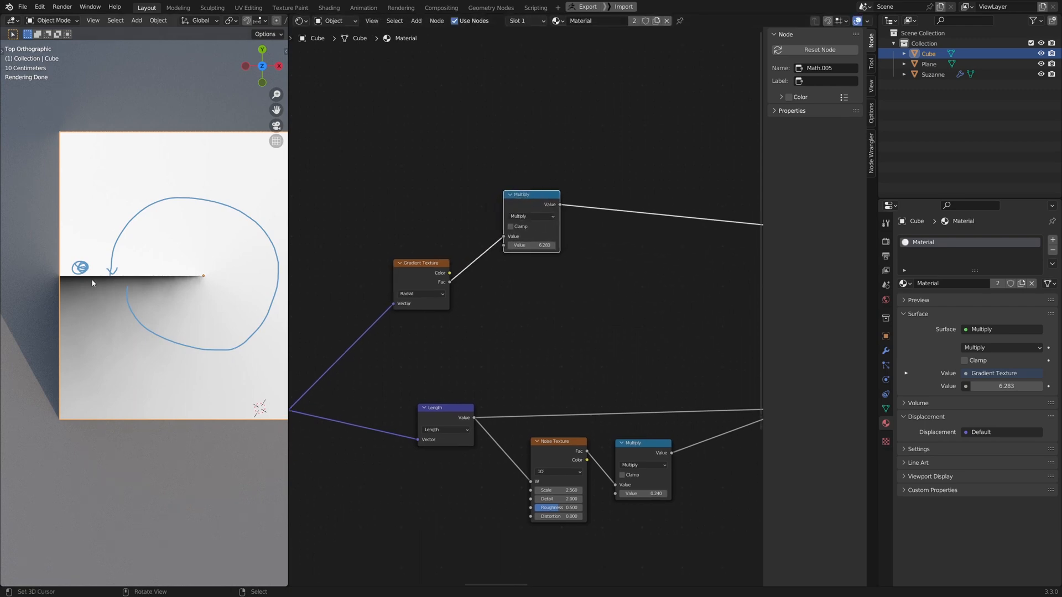
scroll(76, 294, down, 1)
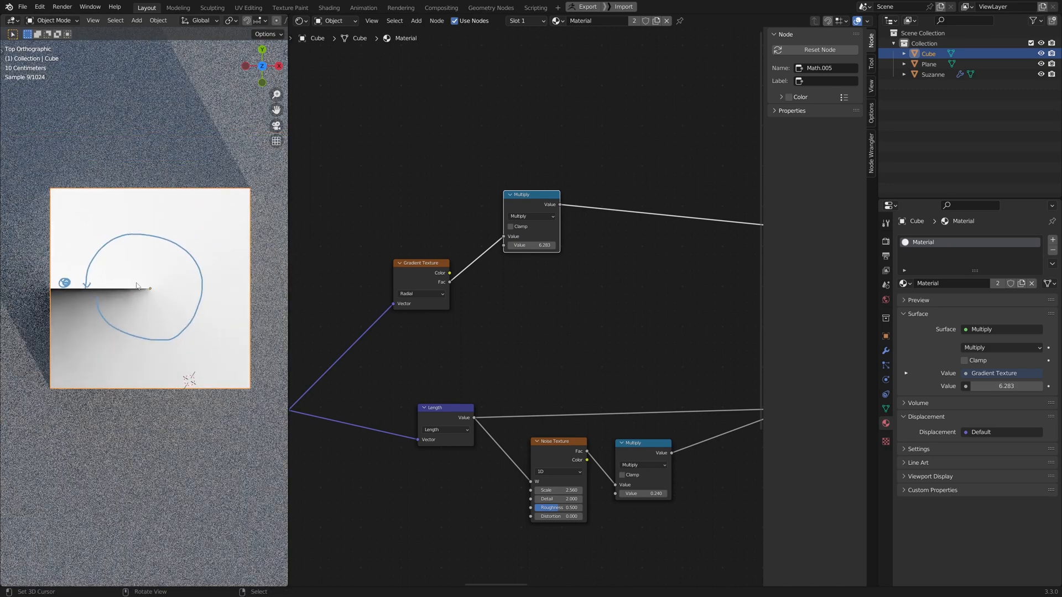
mouse_move(64, 283)
mouse_down()
mouse_move(91, 280)
mouse_move(135, 238)
mouse_move(203, 277)
mouse_move(165, 329)
mouse_up()
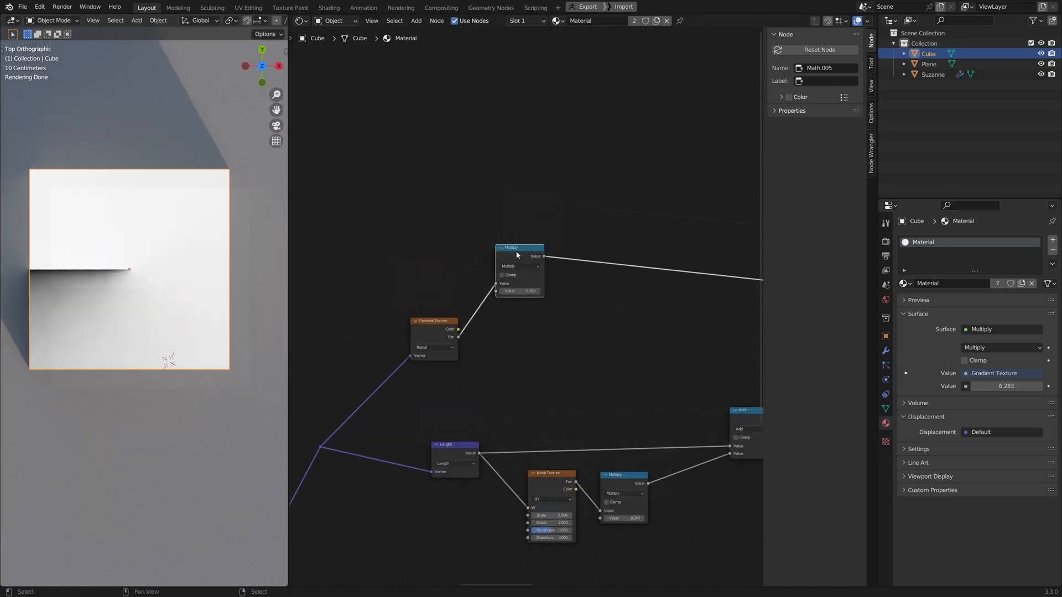
mouse_move(517, 255)
mouse_down()
mouse_move(527, 254)
mouse_move(511, 283)
mouse_move(503, 277)
mouse_up()
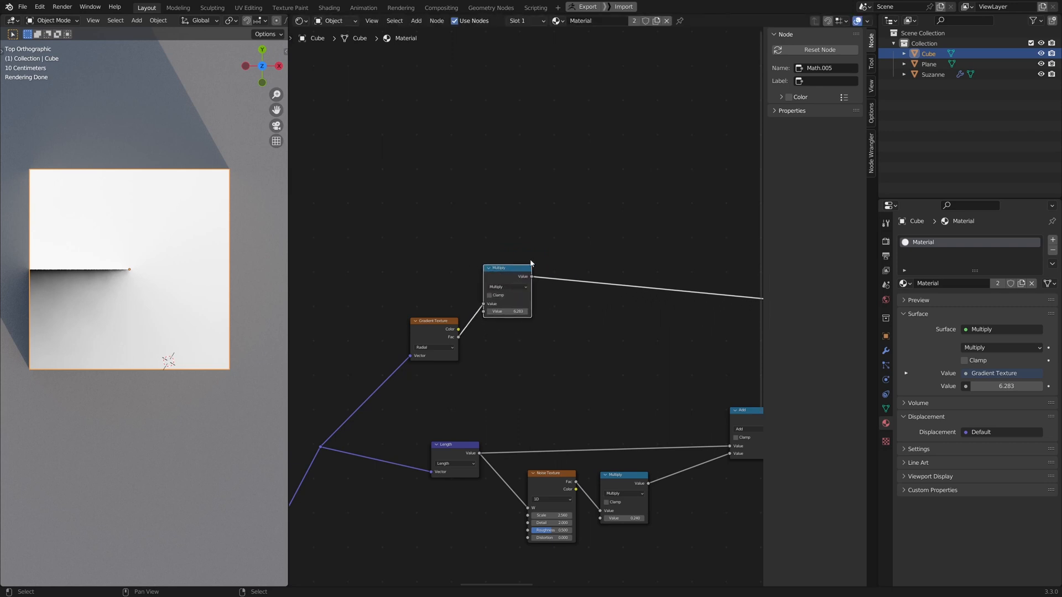
drag(504, 272, 507, 281)
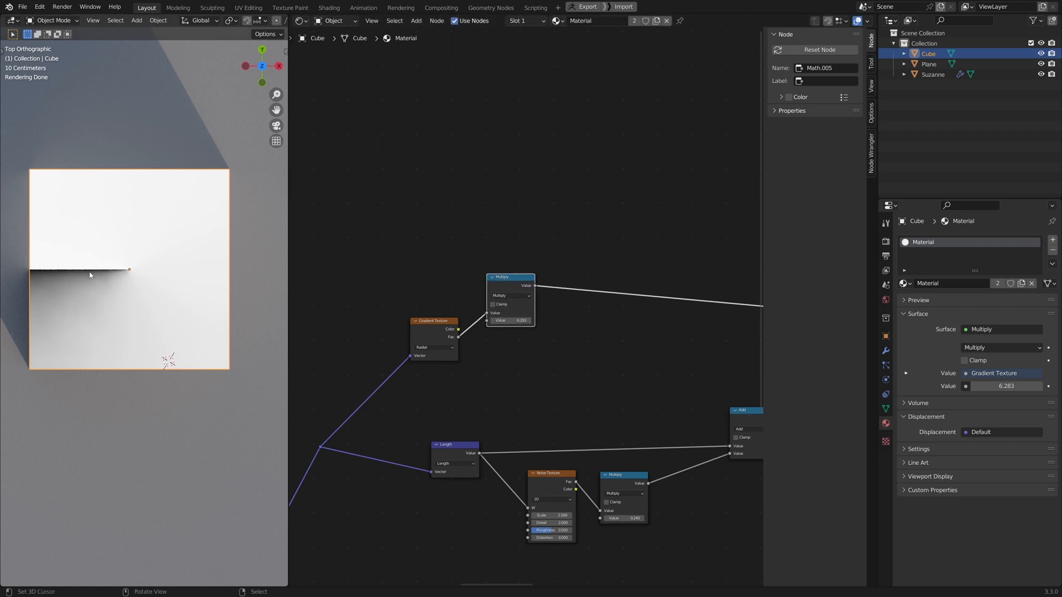
Step: Annotate the cube with a circular arrow around its top face centre and a vertical double arrow along its side, and erase the circle
mouse_move(90, 275)
mouse_down()
mouse_move(176, 238)
mouse_move(88, 274)
mouse_move(106, 258)
mouse_up()
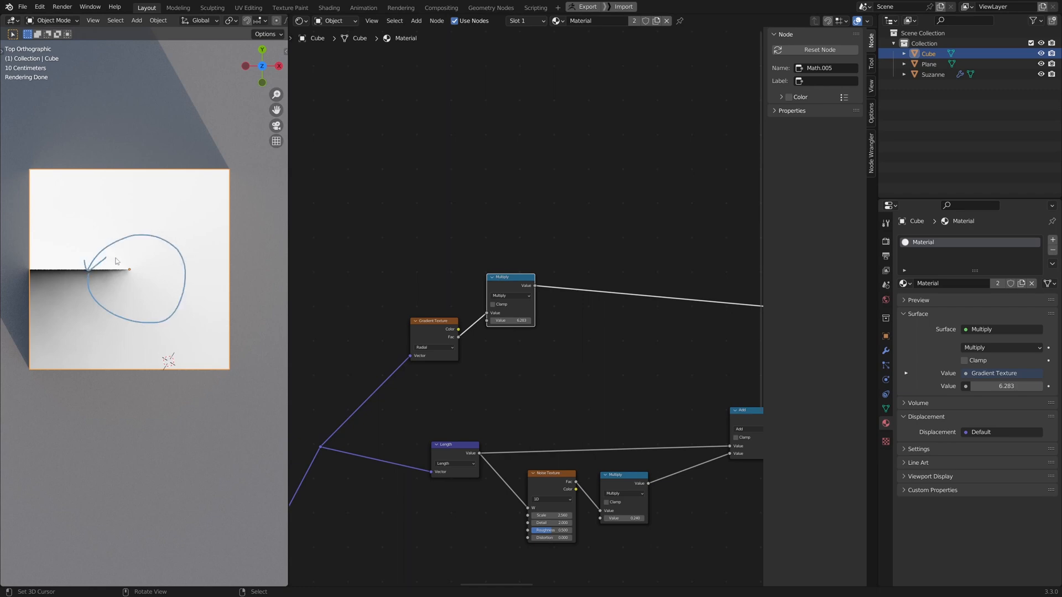
mouse_move(124, 264)
middle_down()
mouse_move(145, 224)
mouse_move(145, 394)
middle_up()
mouse_move(145, 396)
mouse_down()
mouse_move(145, 275)
mouse_move(146, 290)
mouse_up()
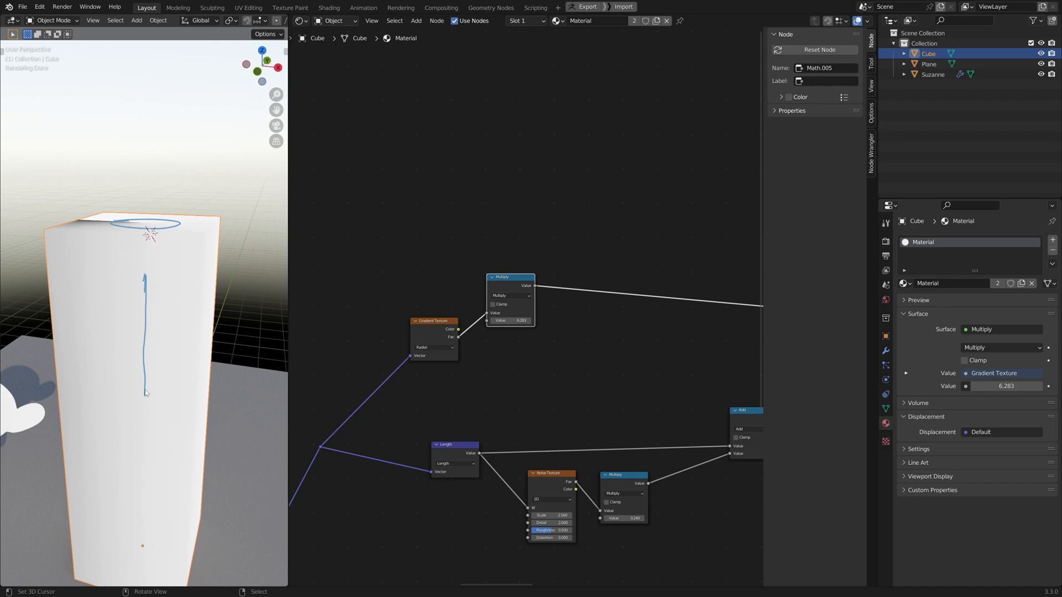
drag(147, 397, 155, 383)
middle_drag(147, 284, 132, 256)
mouse_move(136, 256)
mouse_down()
mouse_move(200, 223)
mouse_move(197, 231)
mouse_up()
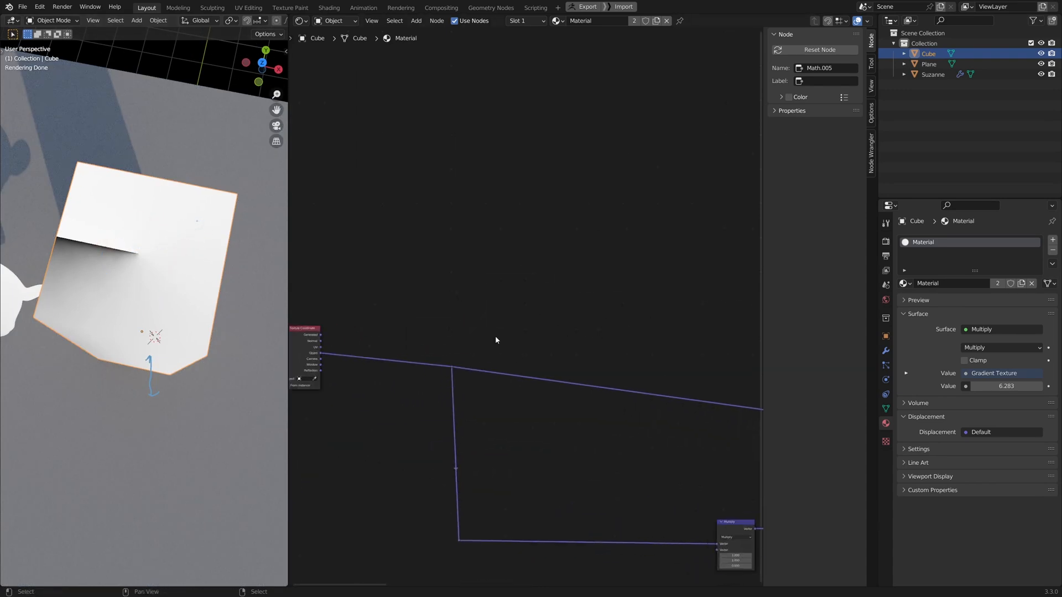
Step: Add a Separate XYZ node above the Texture Coordinate link and feed it from the reroute point on the Object output
key(shift+a)
mouse_move(536, 286)
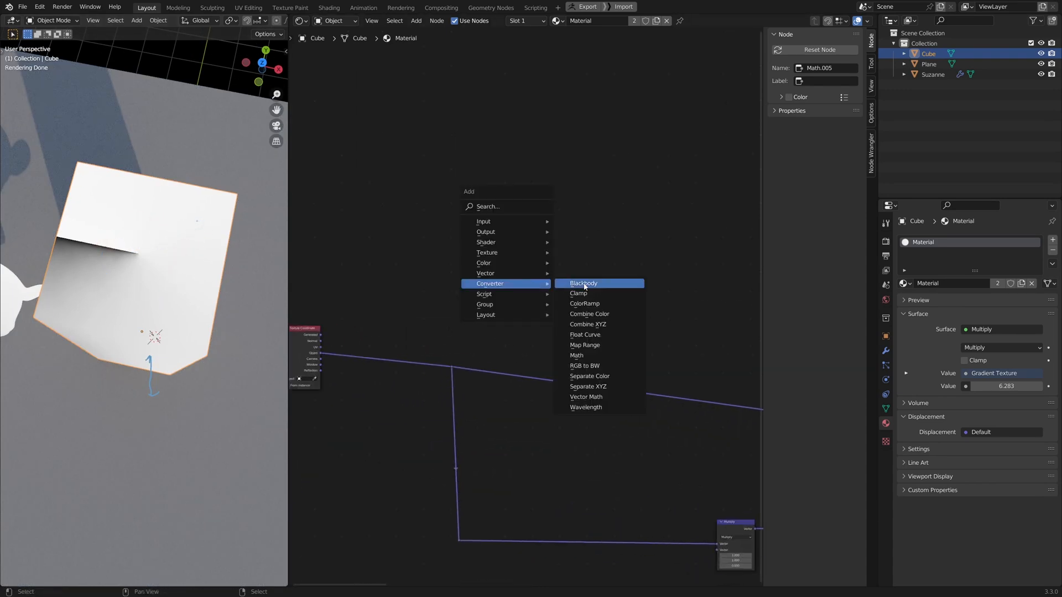
click(593, 387)
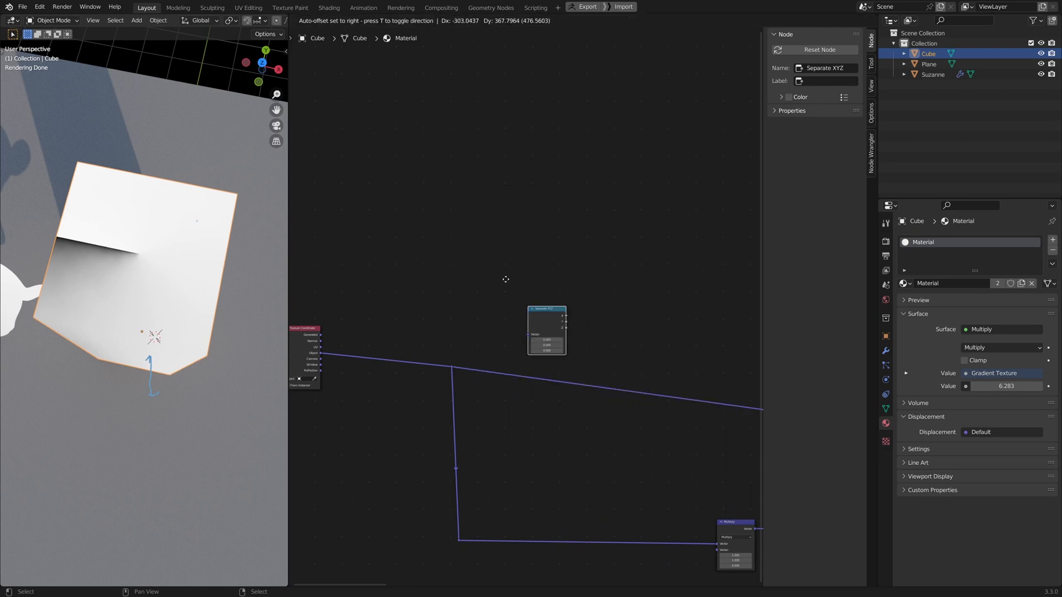
click(504, 275)
alt+right_drag(450, 365, 523, 297)
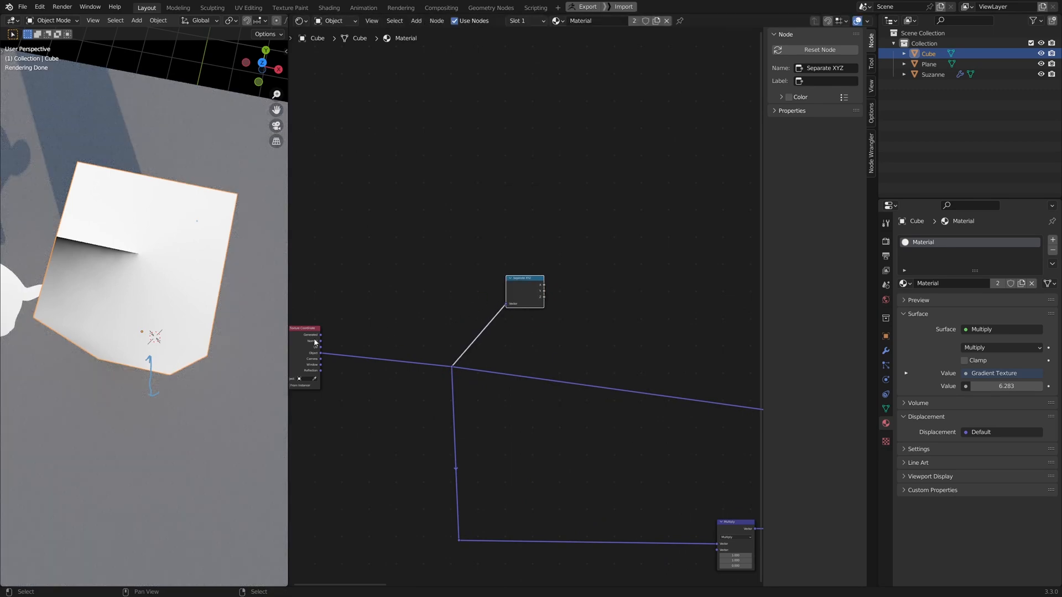
Step: Move the Separate XYZ node along the tree to above the Gradient Texture and its Multiply node
middle_drag(598, 322, 458, 334)
scroll(464, 341, down, 2)
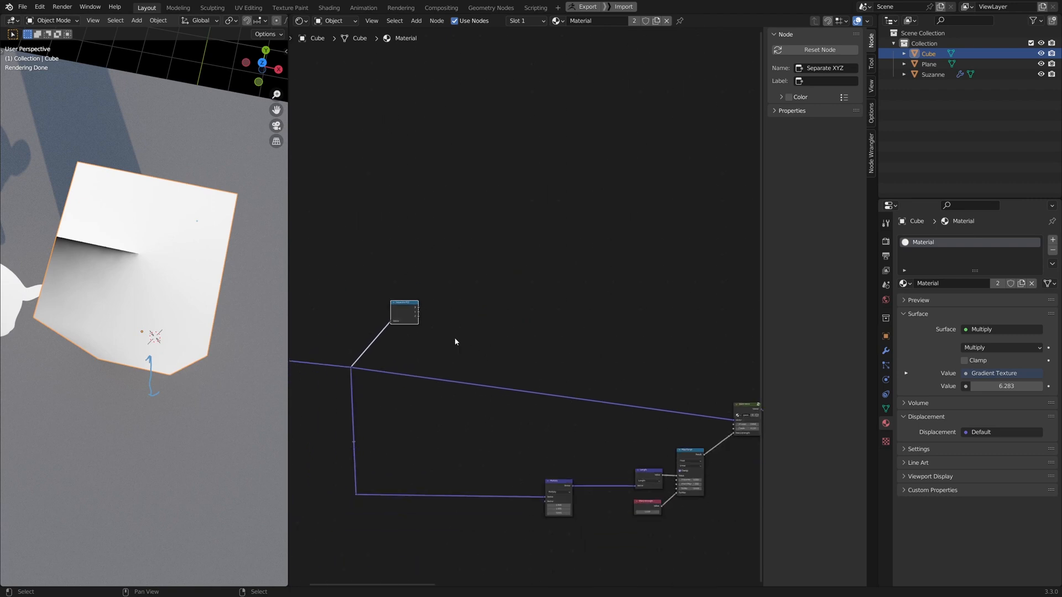
drag(414, 313, 649, 264)
middle_drag(636, 265, 91, 300)
scroll(647, 325, down, 4)
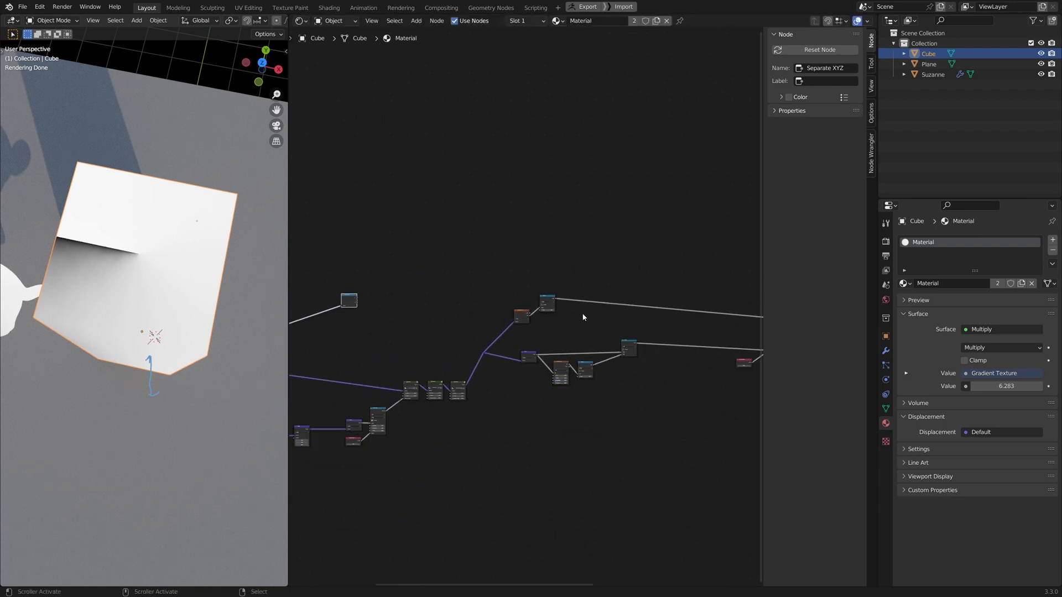
key(g)
click(675, 267)
Step: Add a Combine XYZ node beyond the Separate XYZ node, above the 2*pi Multiply node's output link
scroll(586, 459, up, 9)
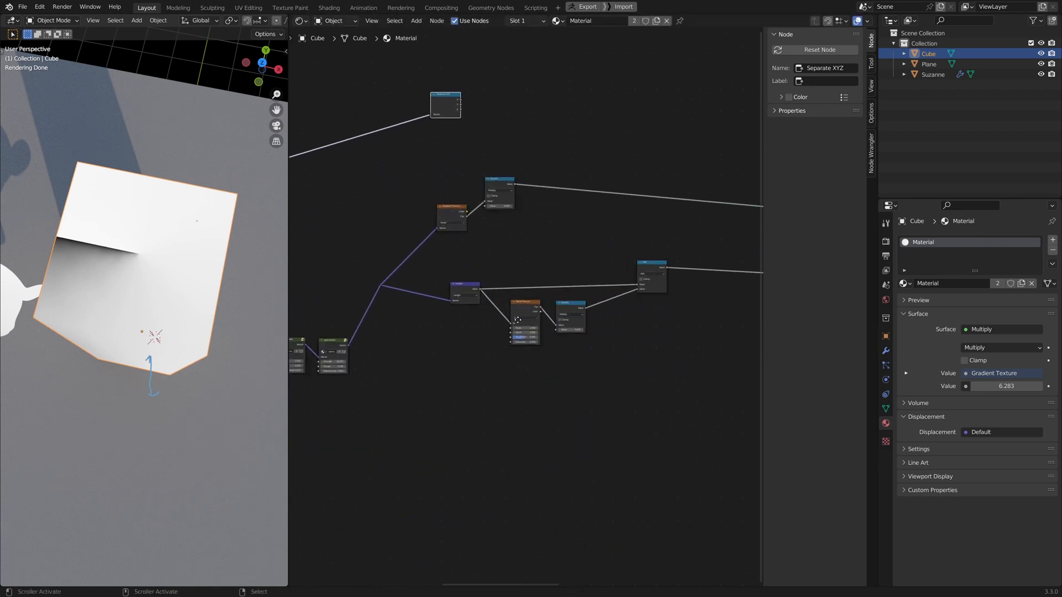
scroll(533, 366, up, 3)
middle_drag(536, 235, 485, 401)
key(shift+a)
mouse_move(550, 235)
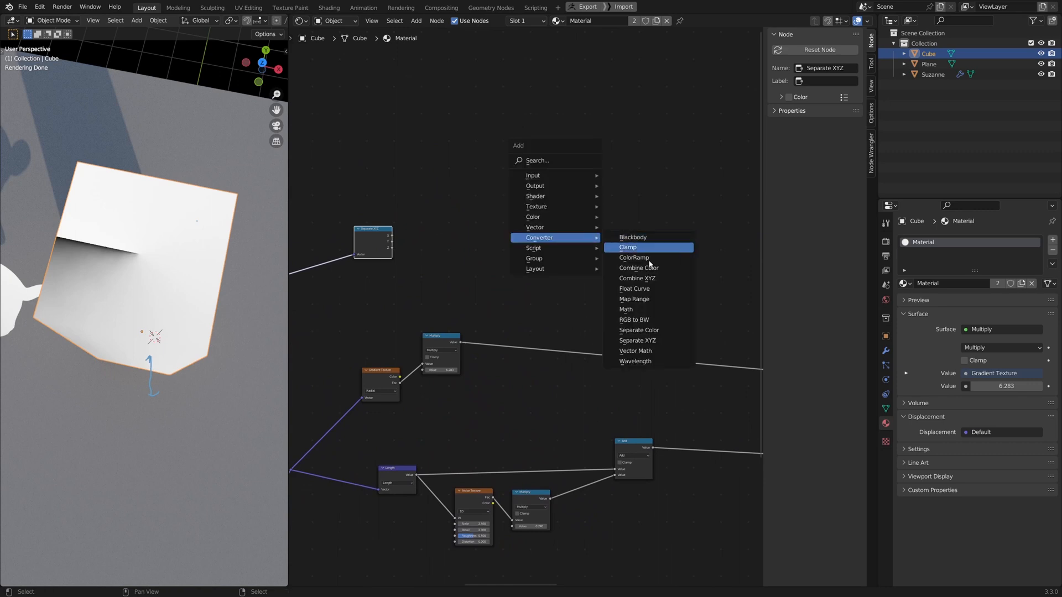
click(641, 281)
click(575, 231)
scroll(459, 367, up, 2)
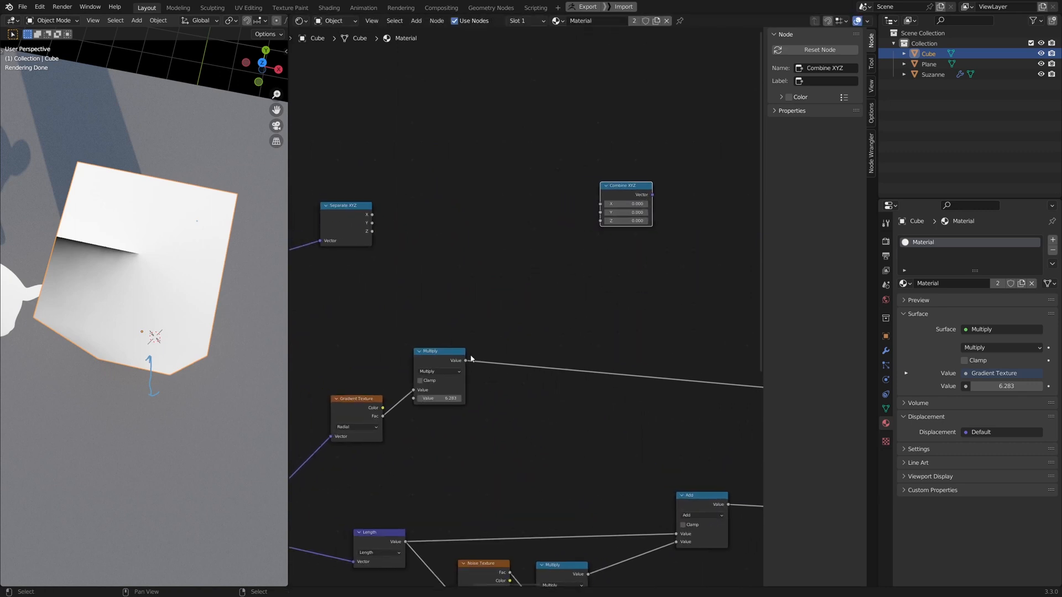
drag(634, 200, 644, 233)
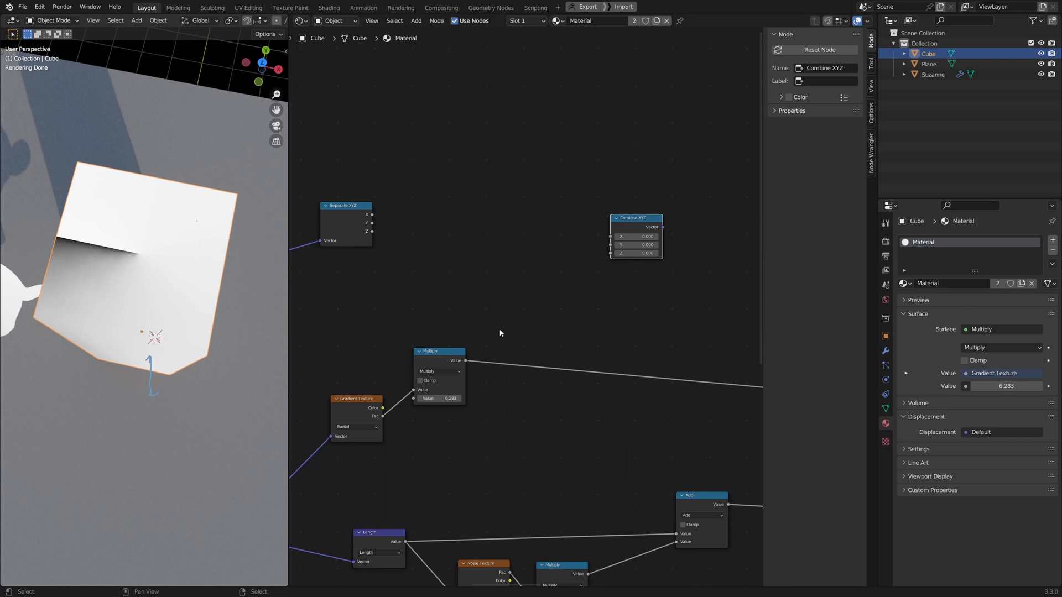
Step: Connect the 2*pi Multiply value to Combine XYZ's X, Length to Y and Separate XYZ's Z to Z, and preview the combined vector
drag(465, 360, 627, 227)
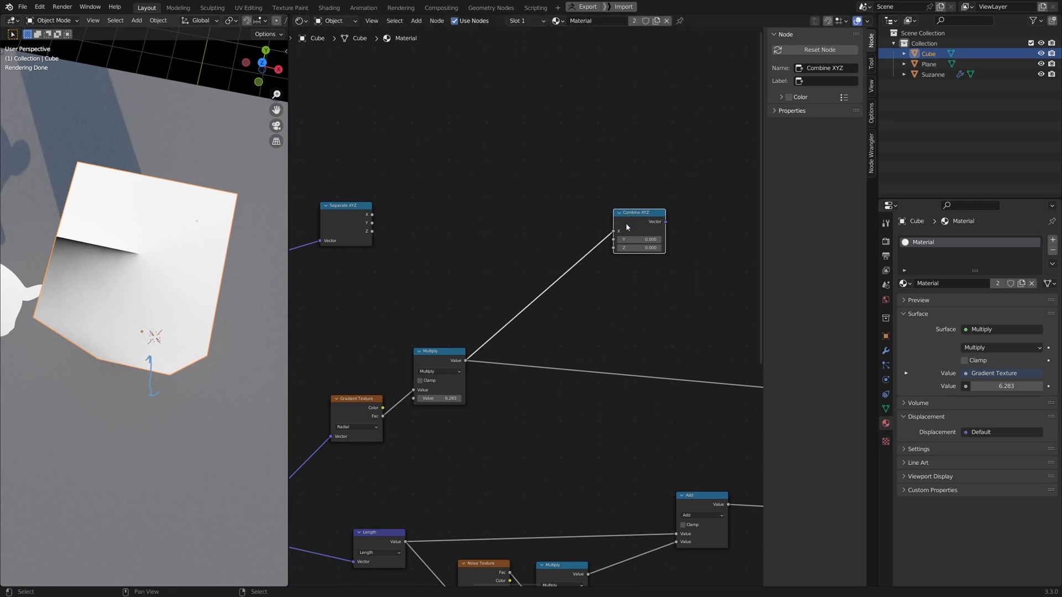
middle_drag(579, 330, 591, 190)
scroll(486, 308, down, 1)
drag(433, 393, 610, 134)
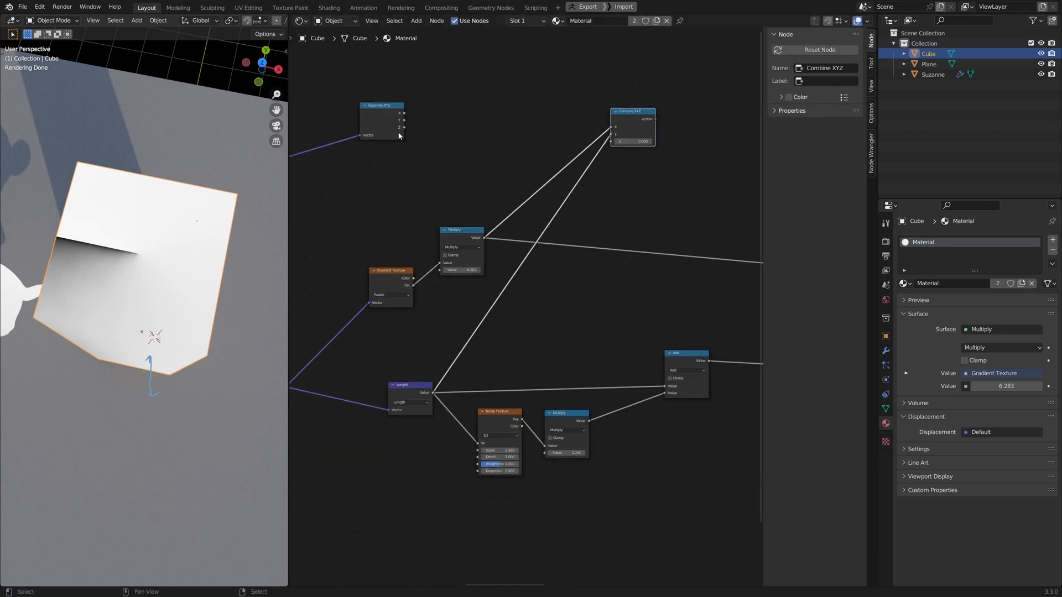
drag(404, 130, 611, 142)
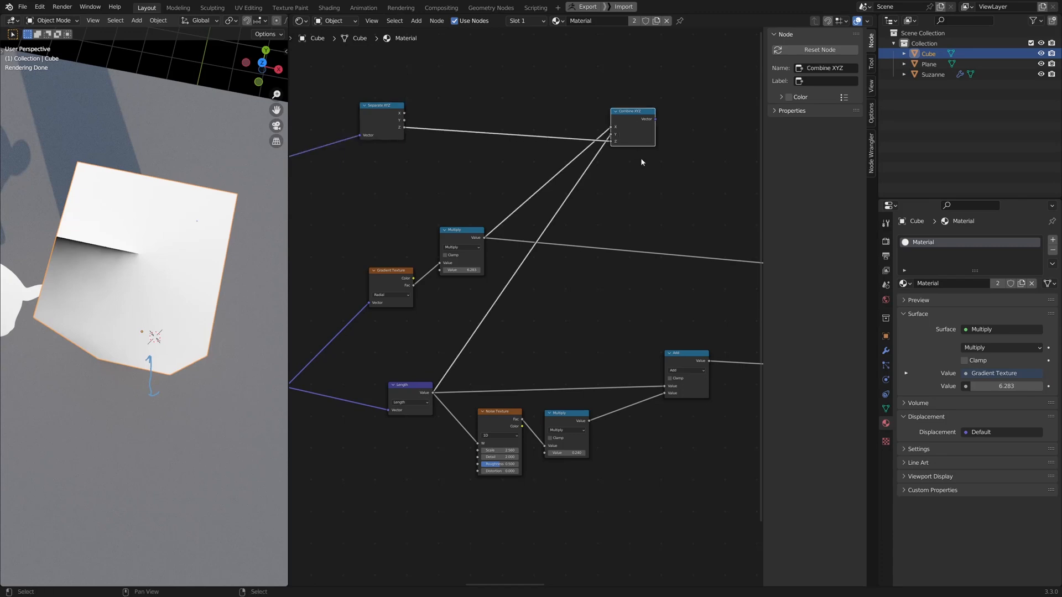
ctrl+shift+click(632, 137)
middle_drag(166, 204, 154, 283)
Step: Insert a 3D Voronoi Texture on the link after the Combine XYZ node
middle_drag(603, 212, 340, 322)
key(shift+a)
mouse_move(475, 165)
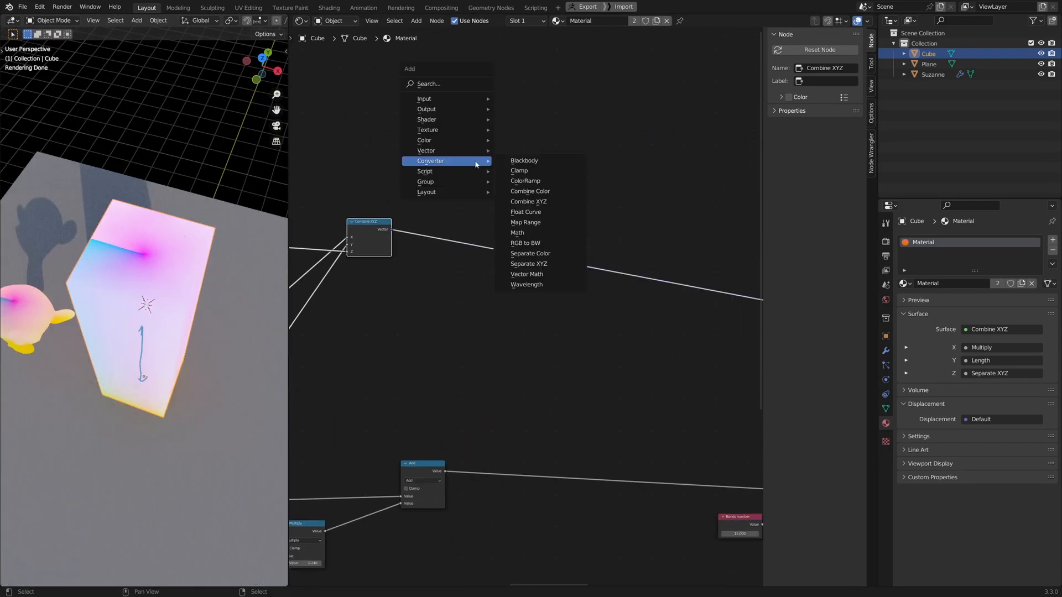
mouse_move(439, 143)
mouse_move(480, 130)
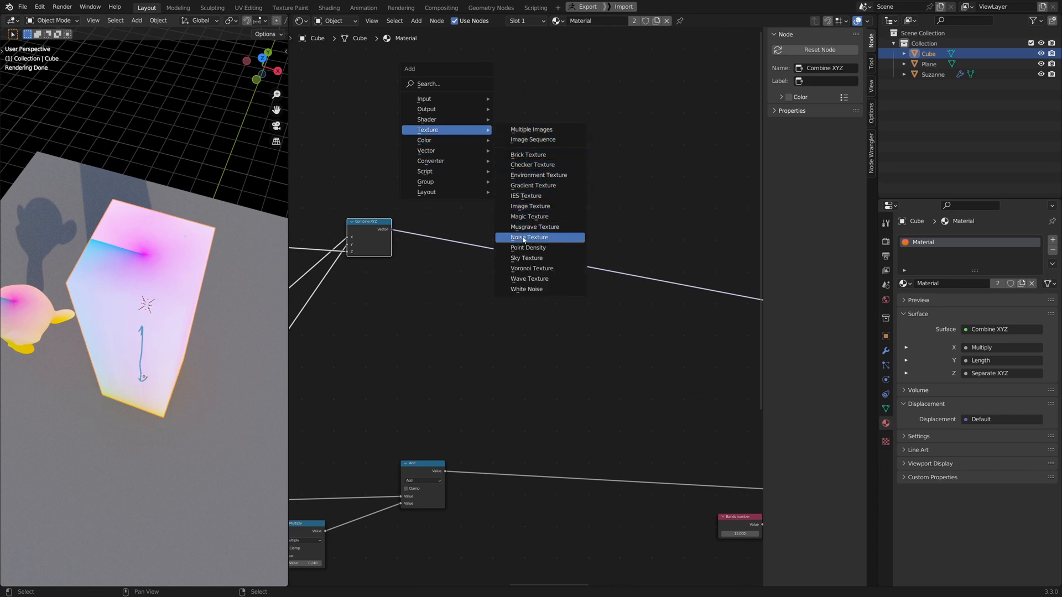
click(529, 268)
click(473, 233)
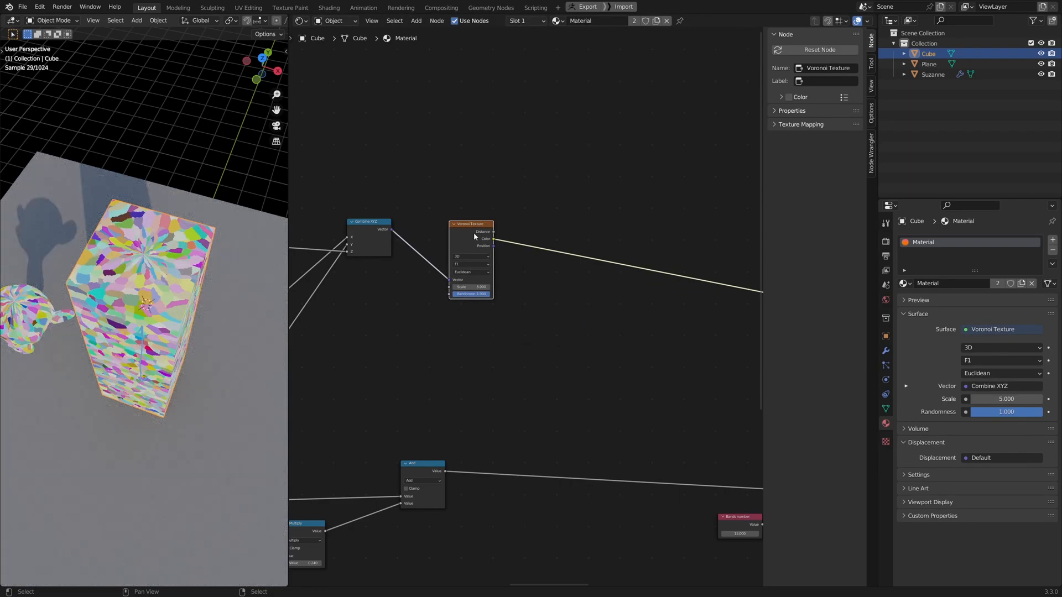
Step: Examine the Voronoi cells on the cube's top face from the top view, especially along the radial gradient's seam
key(grave)
click(154, 252)
scroll(169, 276, up, 5)
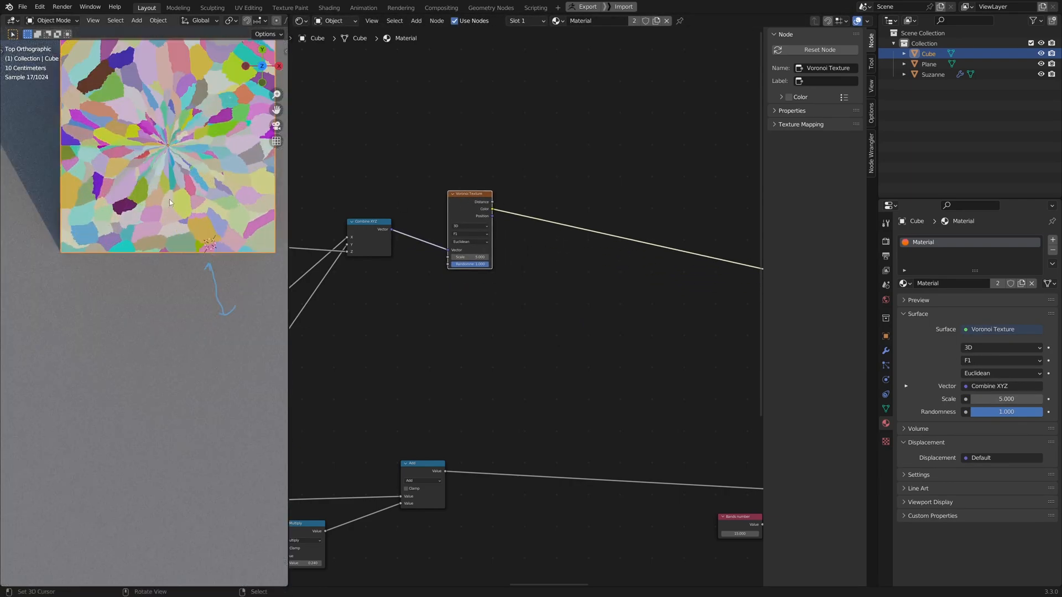
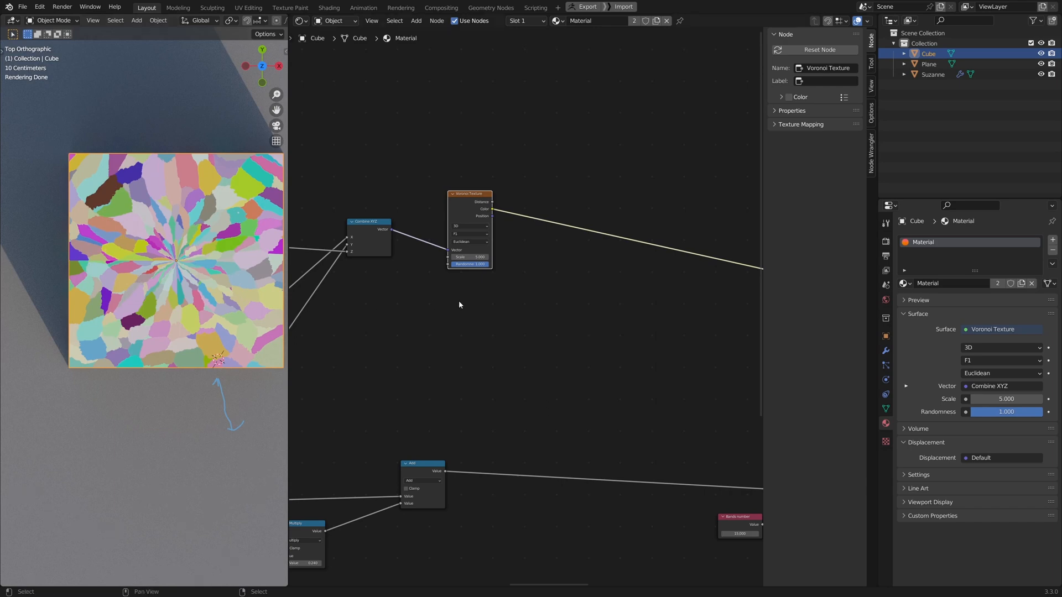
scroll(452, 273, up, 1)
scroll(117, 307, up, 5)
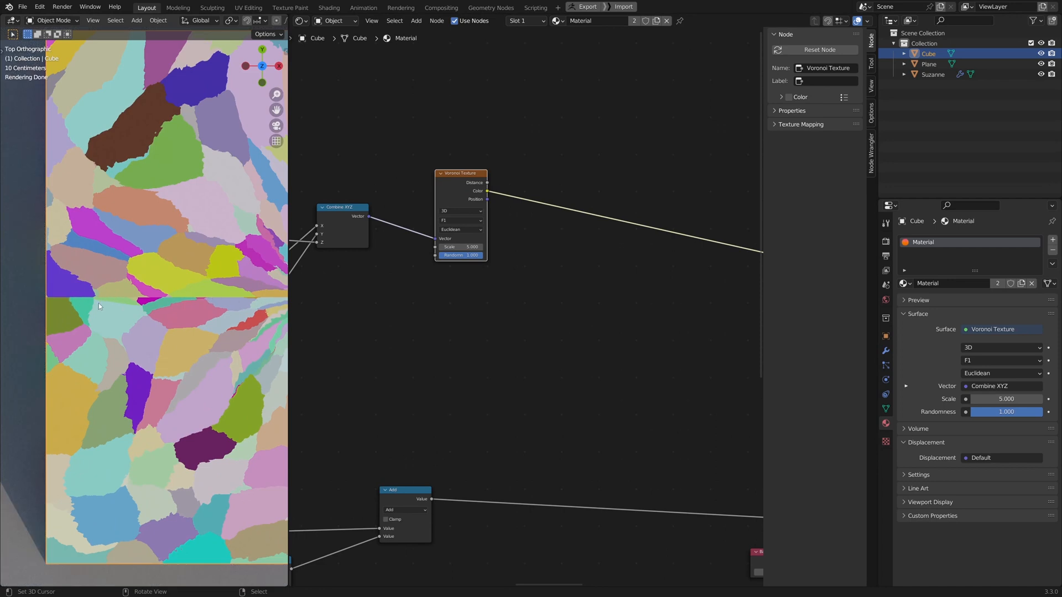
Step: Annotate a circle around the Voronoi pattern's centre on the cube's top face, and erase that circle again
scroll(470, 302, down, 3)
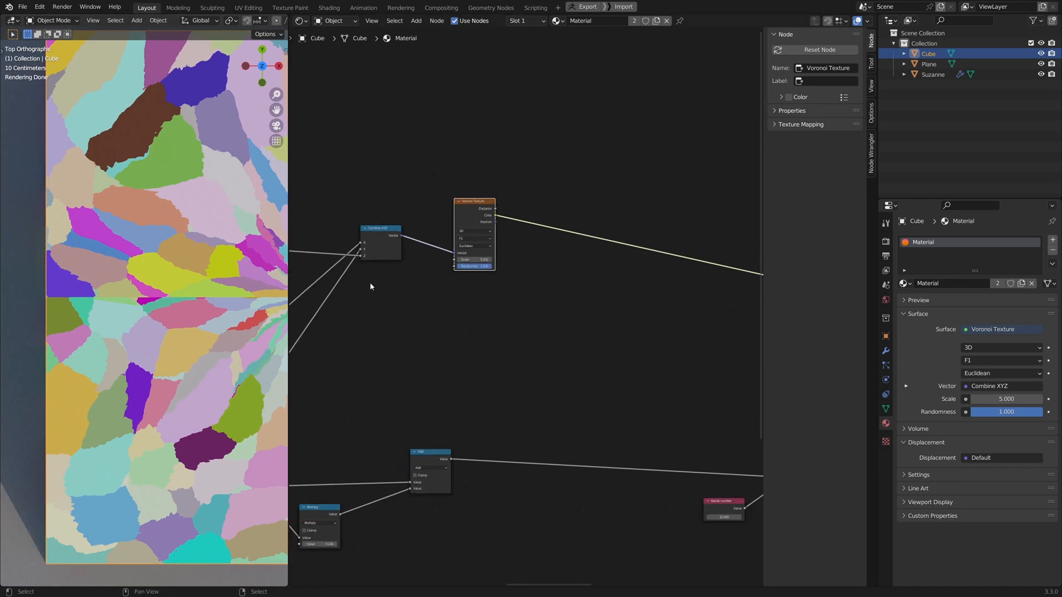
middle_drag(295, 256, 448, 287)
drag(525, 265, 532, 274)
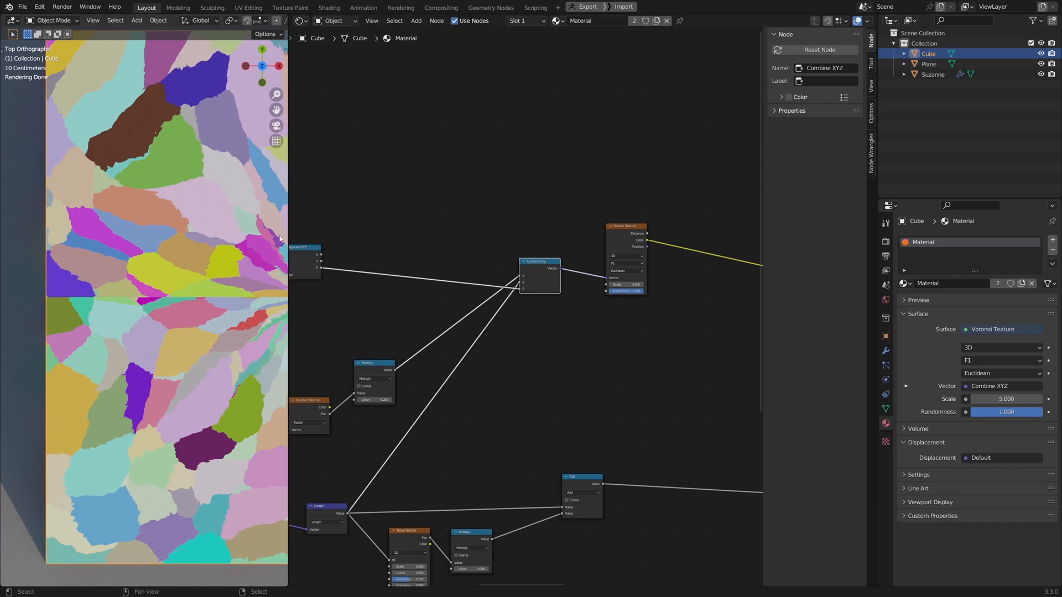
scroll(267, 315, down, 5)
mouse_move(155, 332)
mouse_down()
mouse_move(227, 359)
mouse_move(150, 295)
mouse_up()
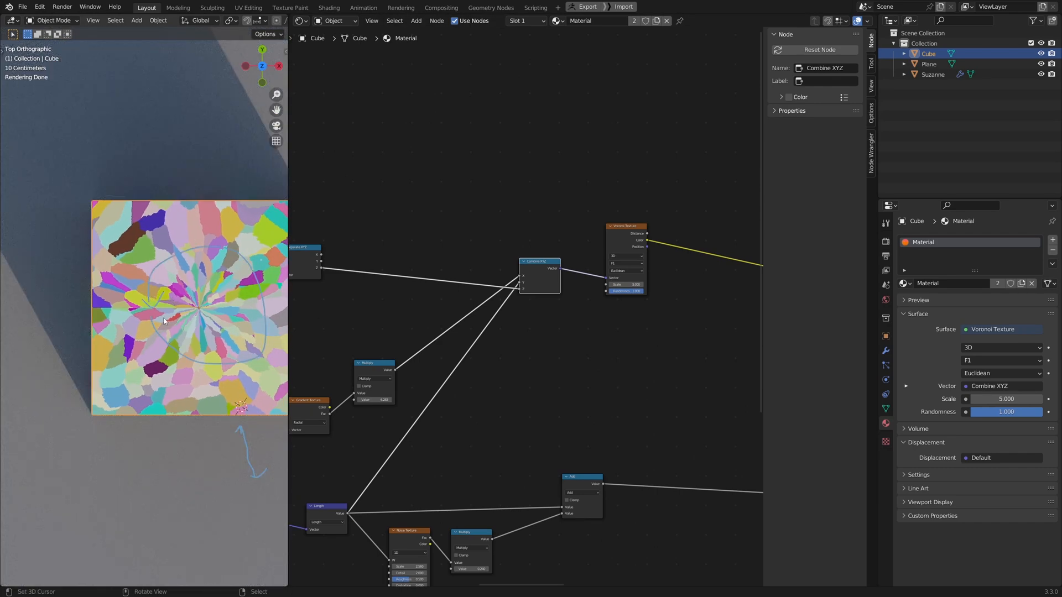
mouse_move(177, 341)
right_down()
mouse_move(266, 314)
mouse_move(220, 244)
mouse_move(148, 280)
mouse_move(169, 290)
right_up()
Step: Disconnect the 2*pi Multiply value from Combine XYZ's X, and move Combine XYZ and the Voronoi Texture farther away to make room
scroll(526, 307, up, 2)
drag(538, 268, 543, 258)
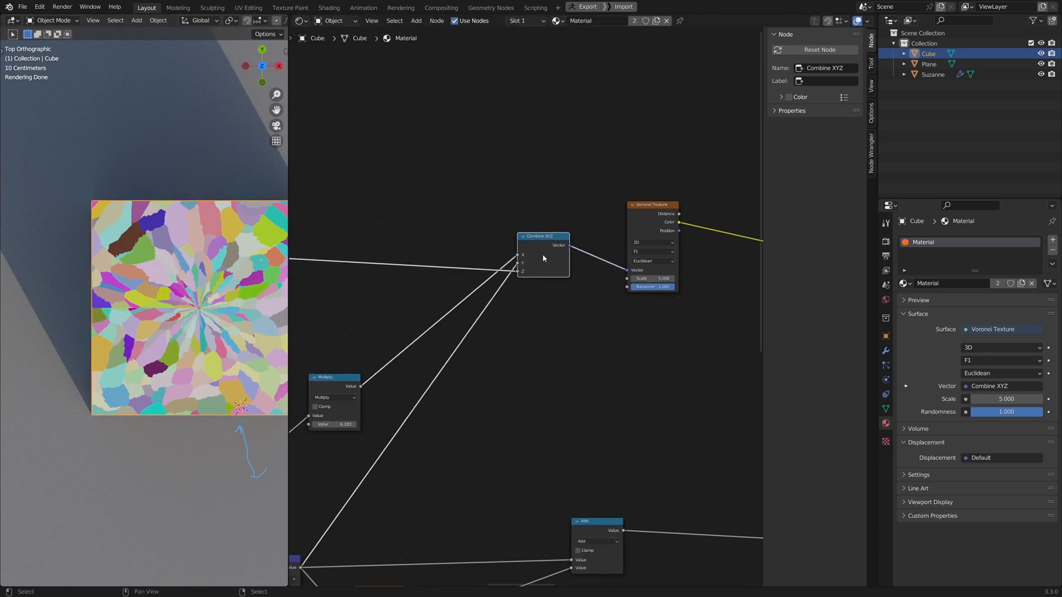
ctrl+right_drag(426, 305, 423, 302)
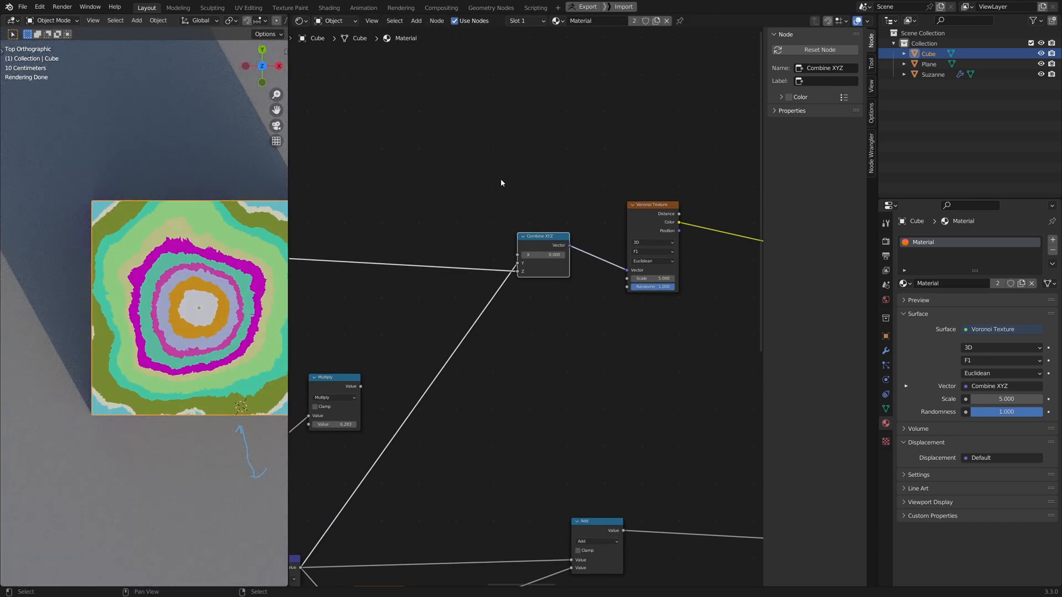
drag(502, 146, 691, 294)
key(g)
click(631, 255)
Step: Duplicate the 2*pi Multiply node, place the copy just beyond it, and change its operation to Sine
middle_drag(356, 481, 447, 422)
scroll(447, 422, up, 2)
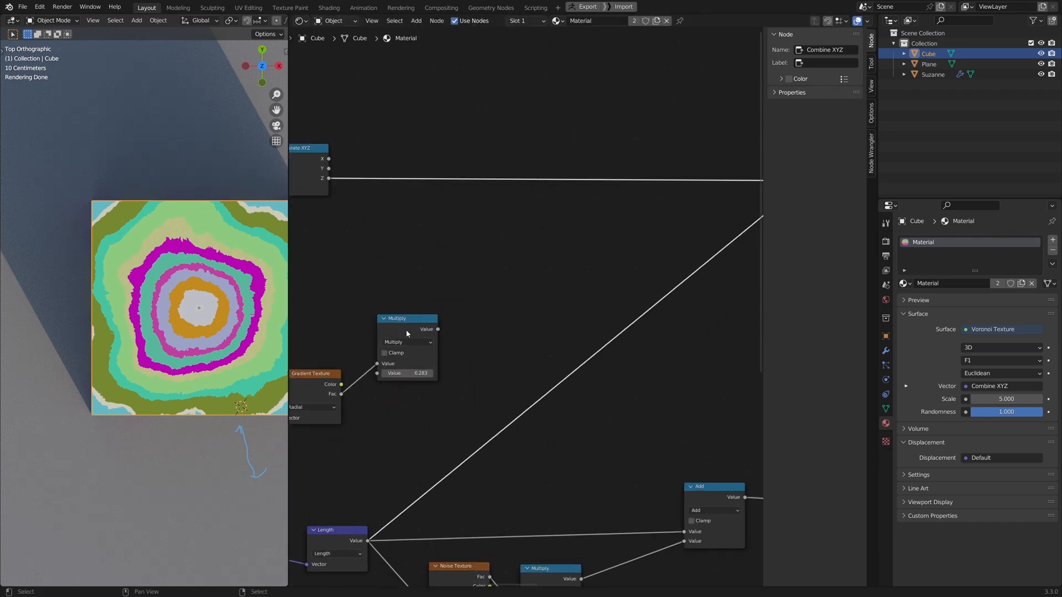
drag(406, 331, 396, 310)
key(shift+d)
click(520, 250)
click(516, 266)
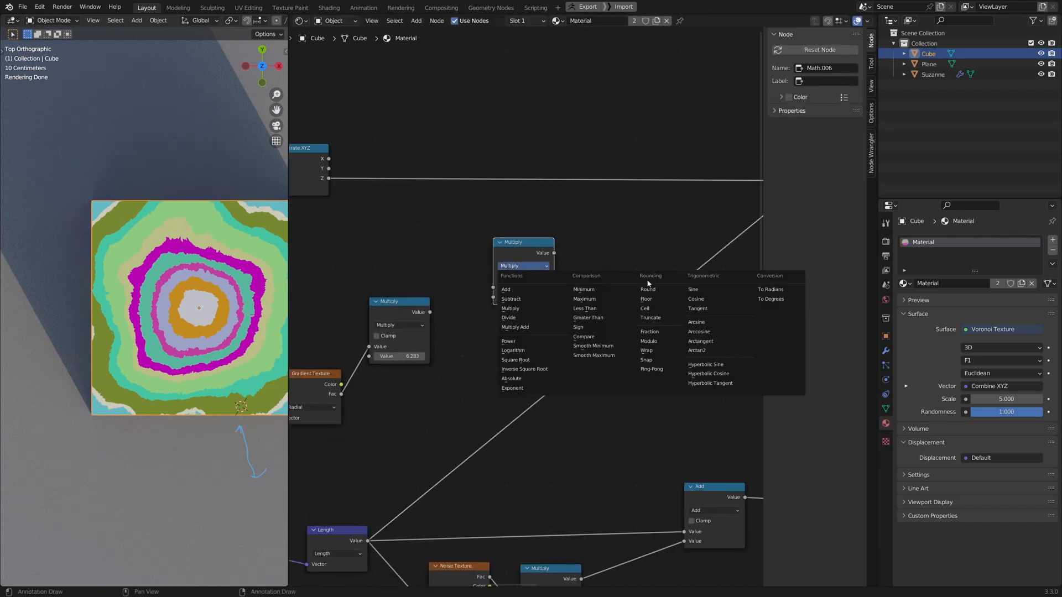
click(692, 289)
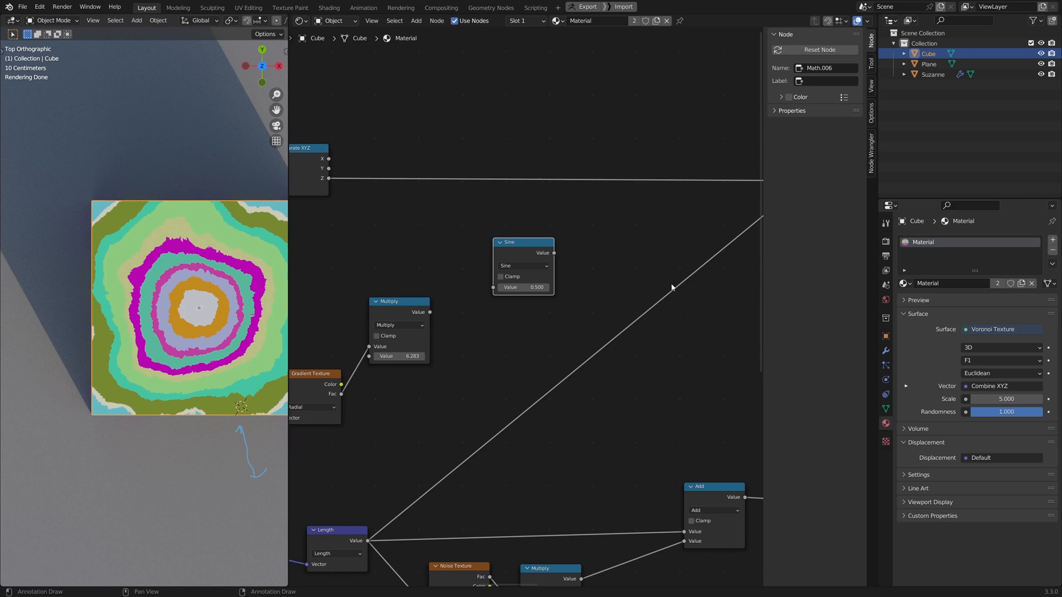
Step: Move the Sine node upward, duplicate it below, and change the copy's operation to Cosine
middle_drag(469, 296, 465, 293)
drag(516, 244, 517, 199)
key(shift+d)
click(516, 284)
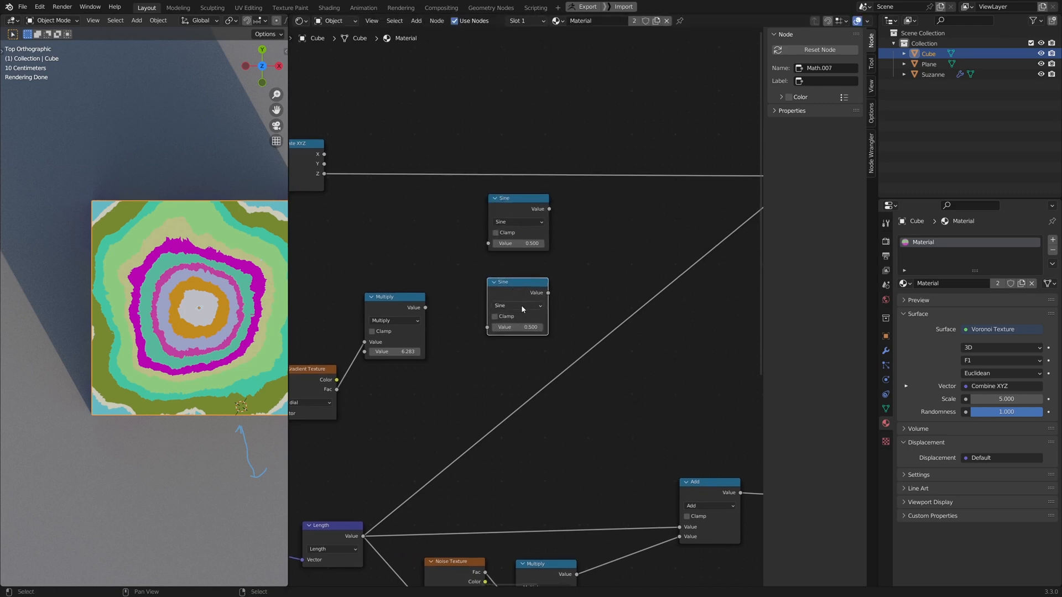
click(523, 308)
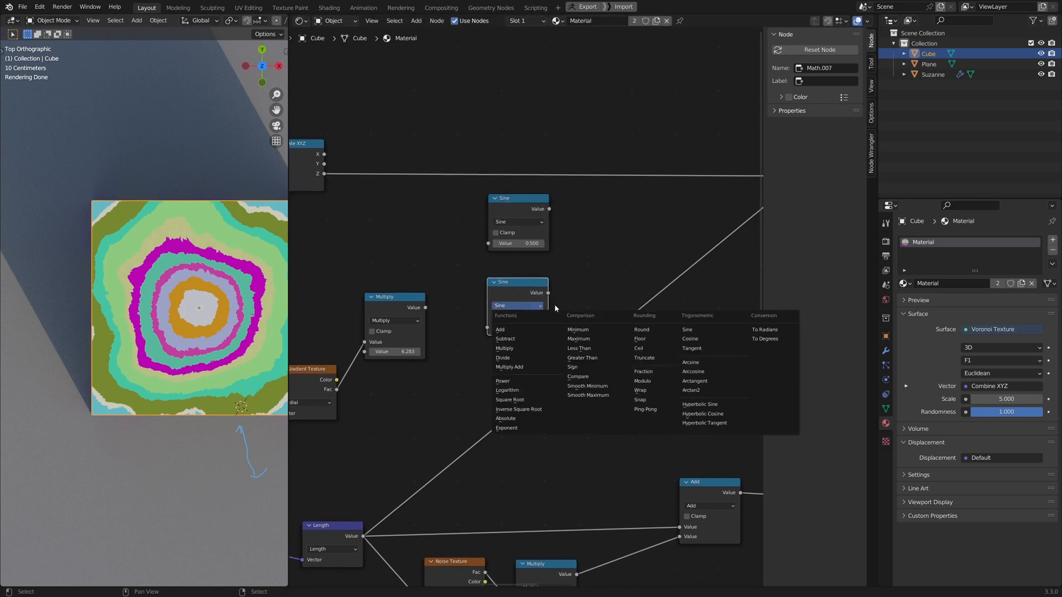
click(692, 339)
Step: Connect the 2*pi Multiply value to both the Sine and Cosine nodes, and move Sine closer above Cosine
alt+right_drag(422, 313, 511, 238)
alt+right_drag(420, 313, 510, 291)
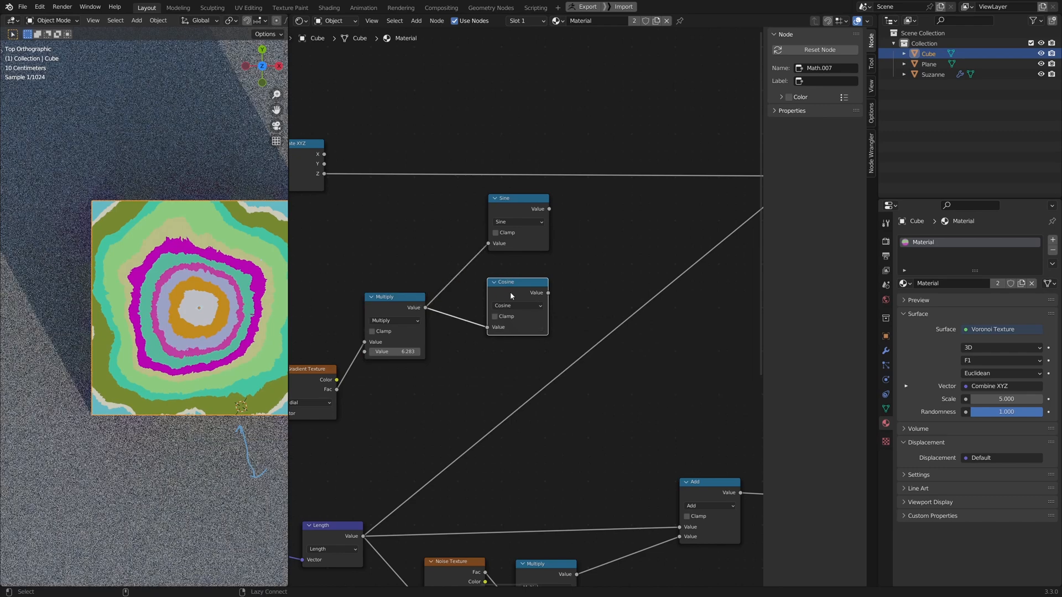
drag(517, 210, 515, 231)
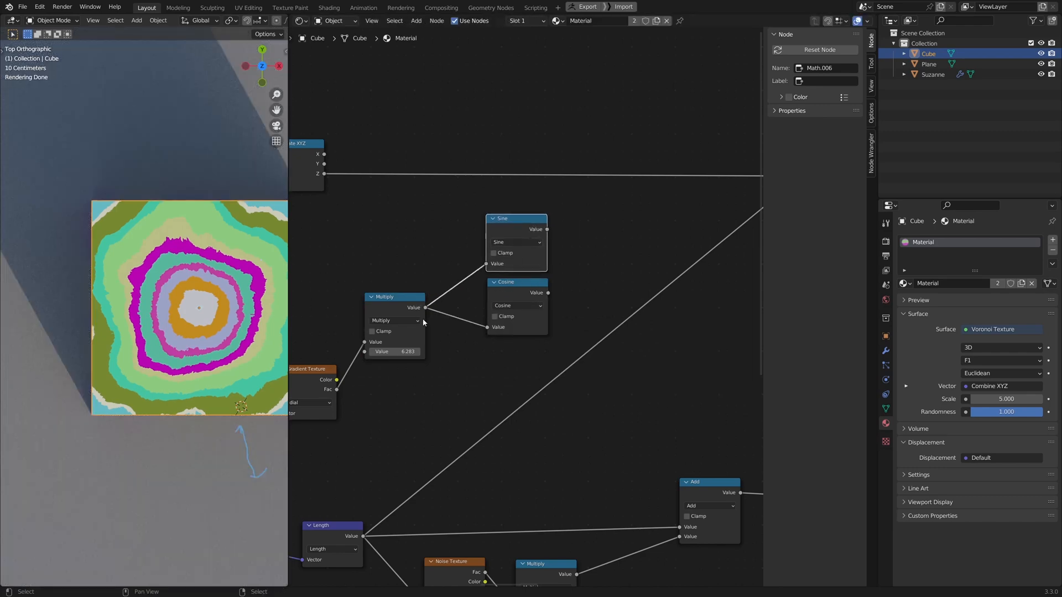
Step: Connect the Sine value to Combine XYZ's X, and move Combine XYZ closer to the Sine and Cosine nodes
middle_drag(517, 331, 493, 334)
scroll(493, 334, down, 3)
middle_drag(583, 323, 506, 361)
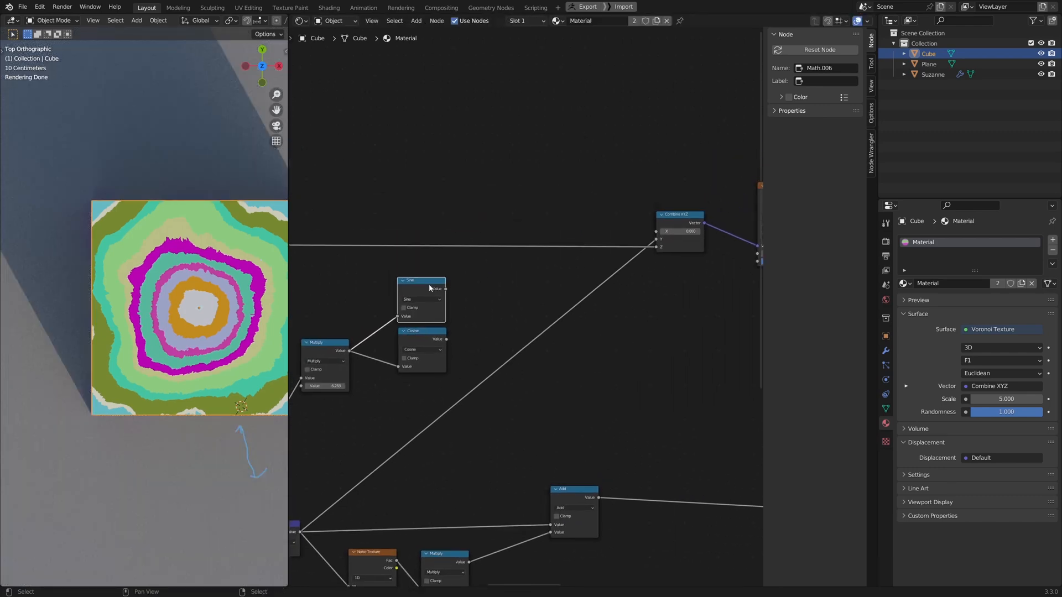
drag(428, 284, 657, 231)
middle_drag(709, 280, 602, 309)
drag(579, 257, 525, 276)
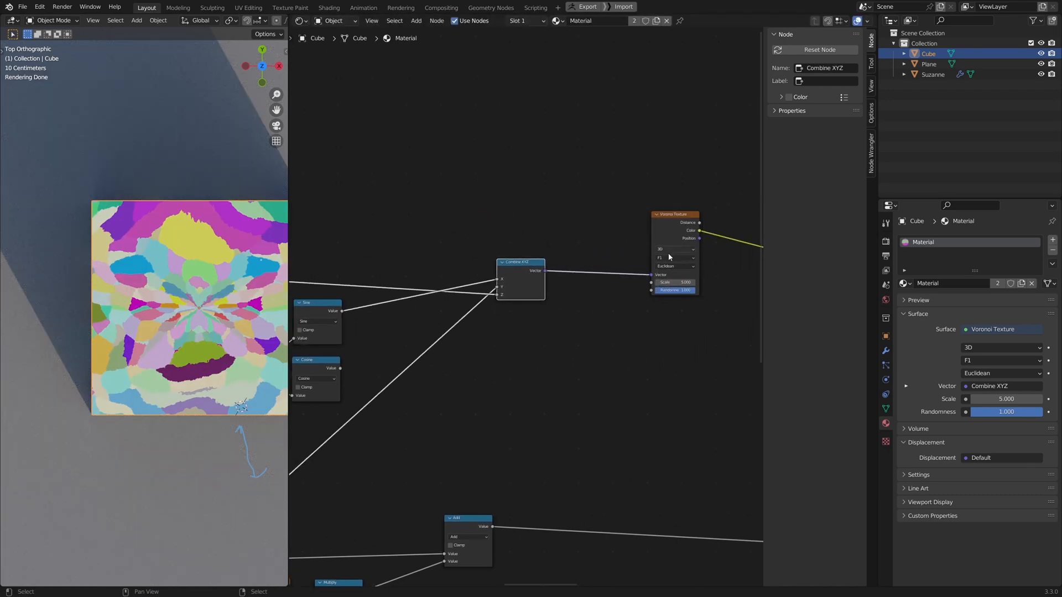
Step: Open the dimensions options of the Voronoi Texture node
click(669, 250)
click(667, 250)
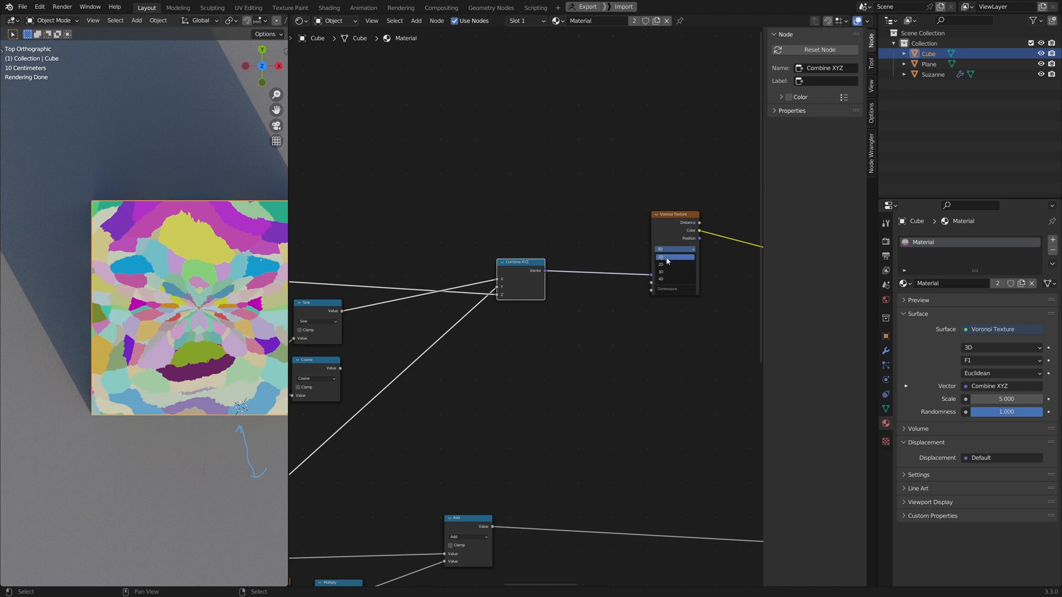
Step: Set the Voronoi Texture to 4D and connect the Cosine node's value to its W input
click(665, 280)
middle_drag(441, 347, 487, 346)
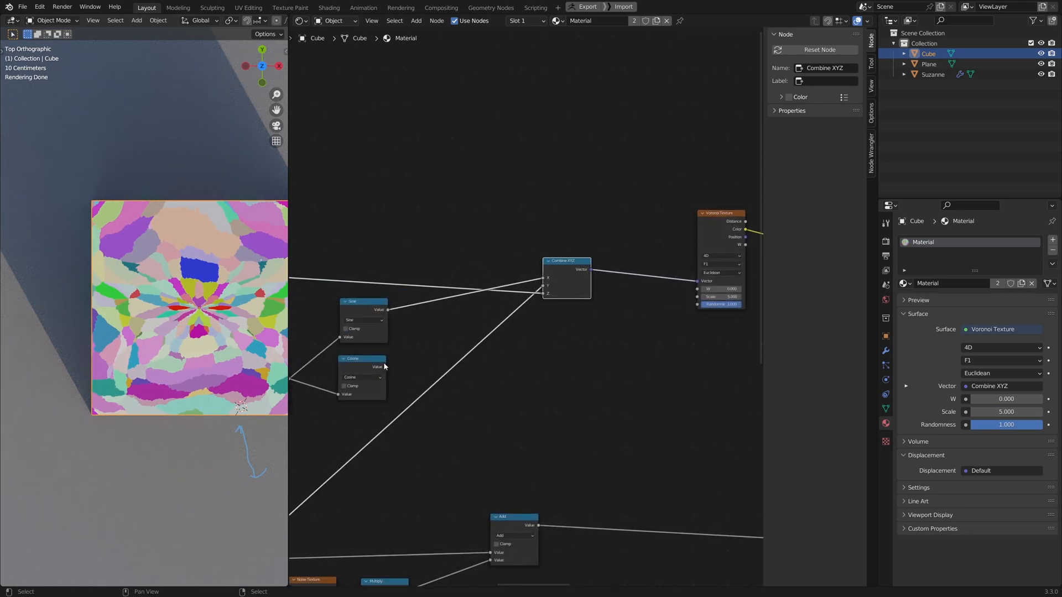
drag(386, 367, 697, 289)
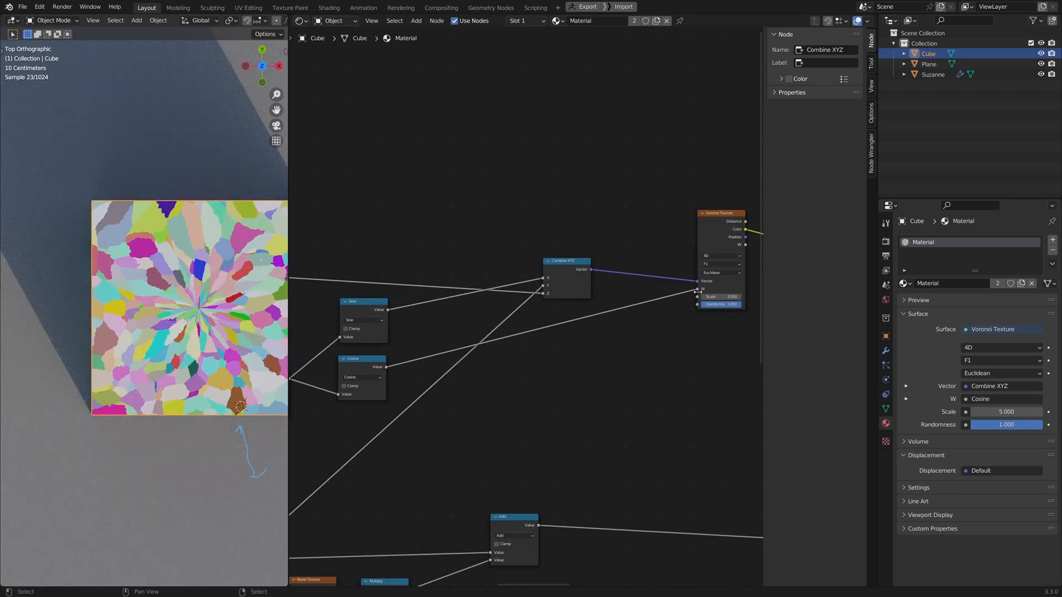
scroll(158, 323, up, 1)
shift+middle_drag(159, 323, 91, 338)
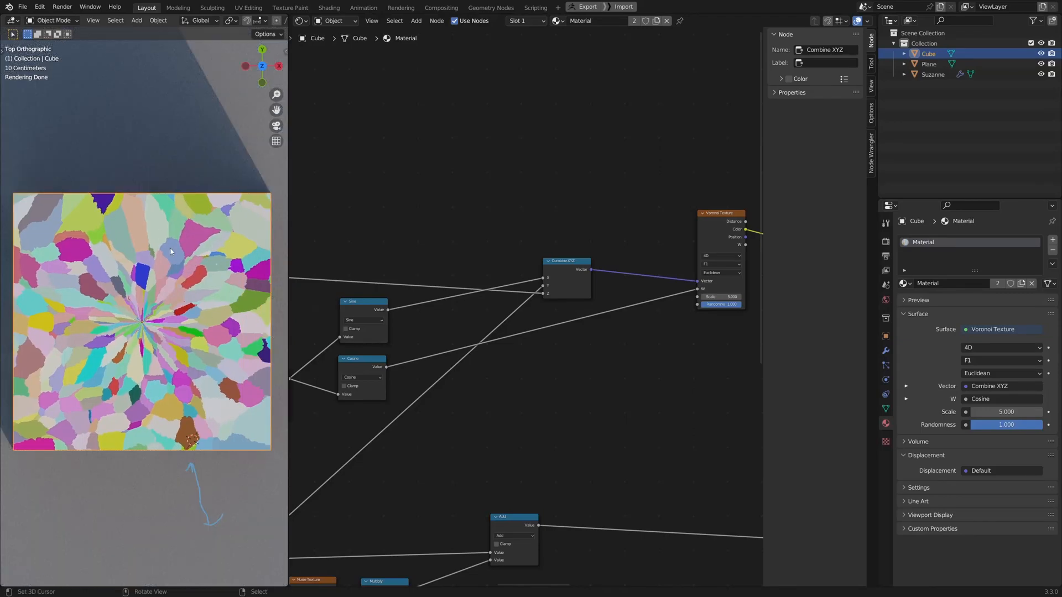
mouse_move(140, 329)
middle_down()
mouse_move(186, 387)
mouse_move(162, 297)
mouse_move(169, 317)
mouse_move(137, 311)
middle_up()
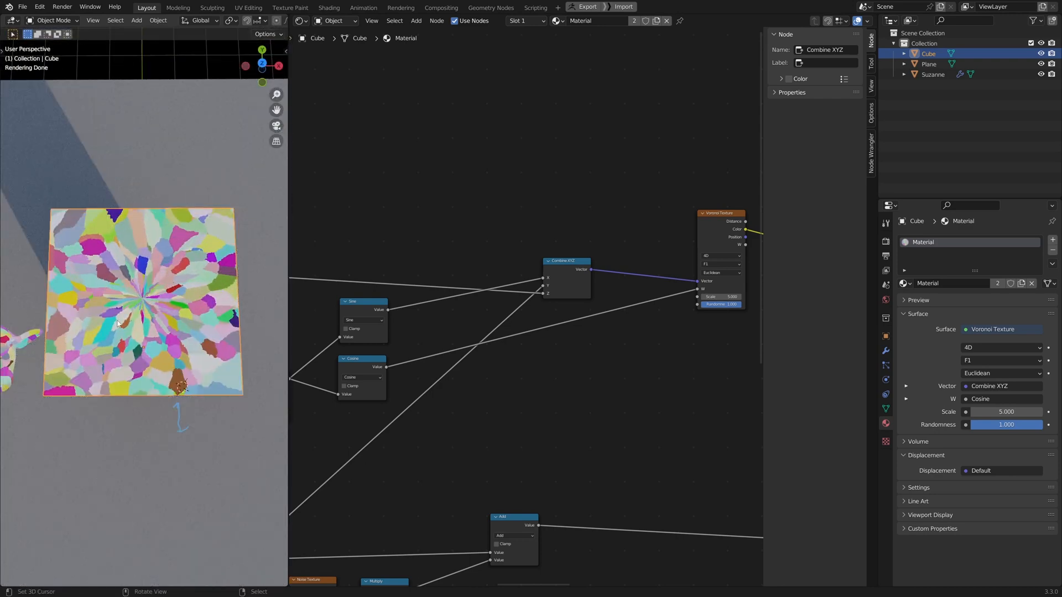
Step: Add a second Combine XYZ node in the empty space above the Sine node
drag(564, 279, 569, 250)
scroll(506, 349, down, 3)
middle_drag(386, 335, 498, 352)
key(shift+a)
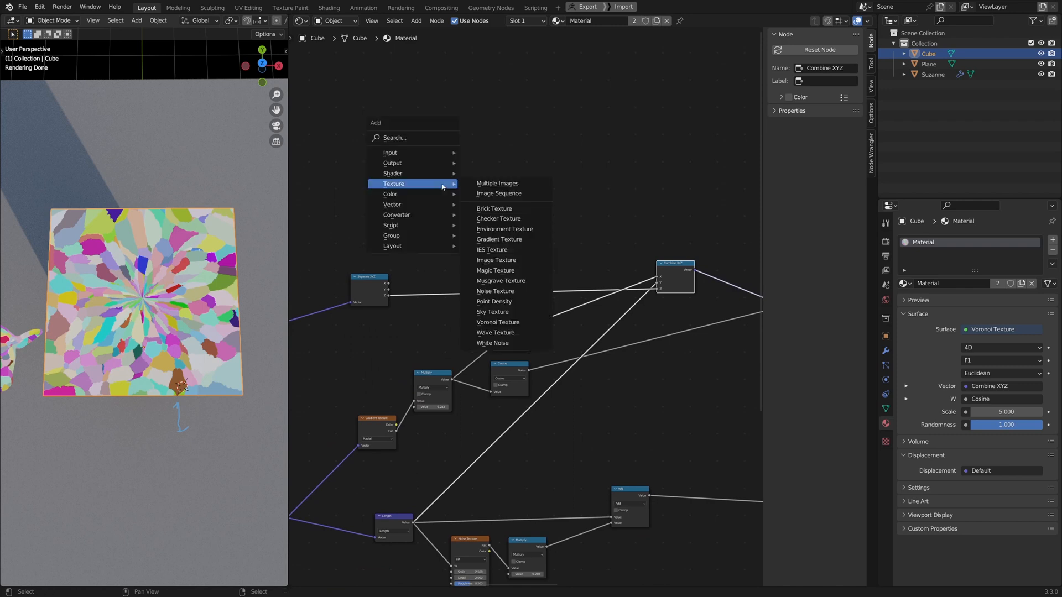
mouse_move(412, 214)
click(520, 260)
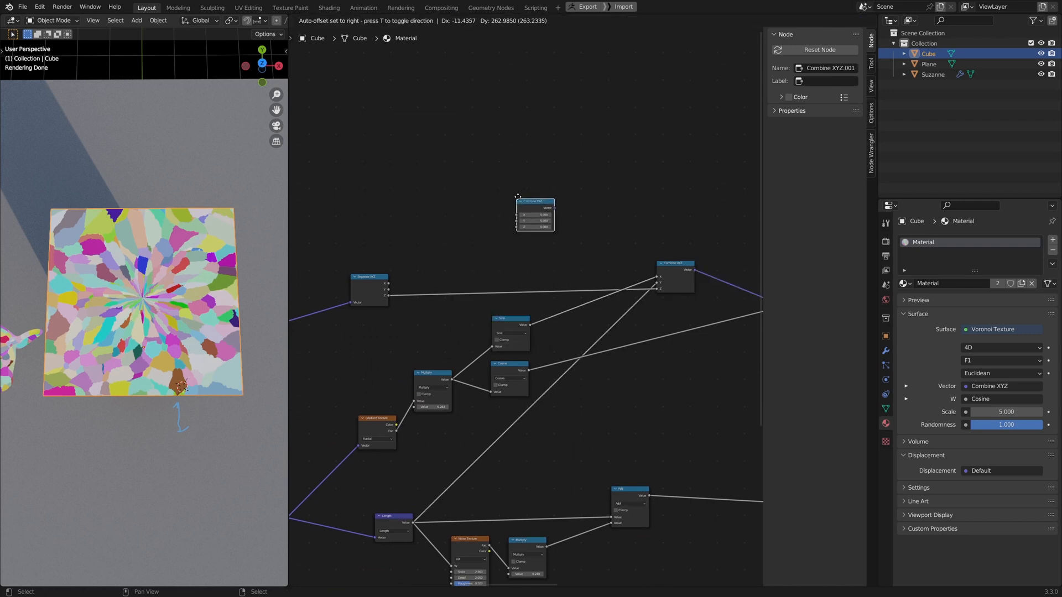
scroll(579, 366, up, 3)
drag(444, 172, 424, 172)
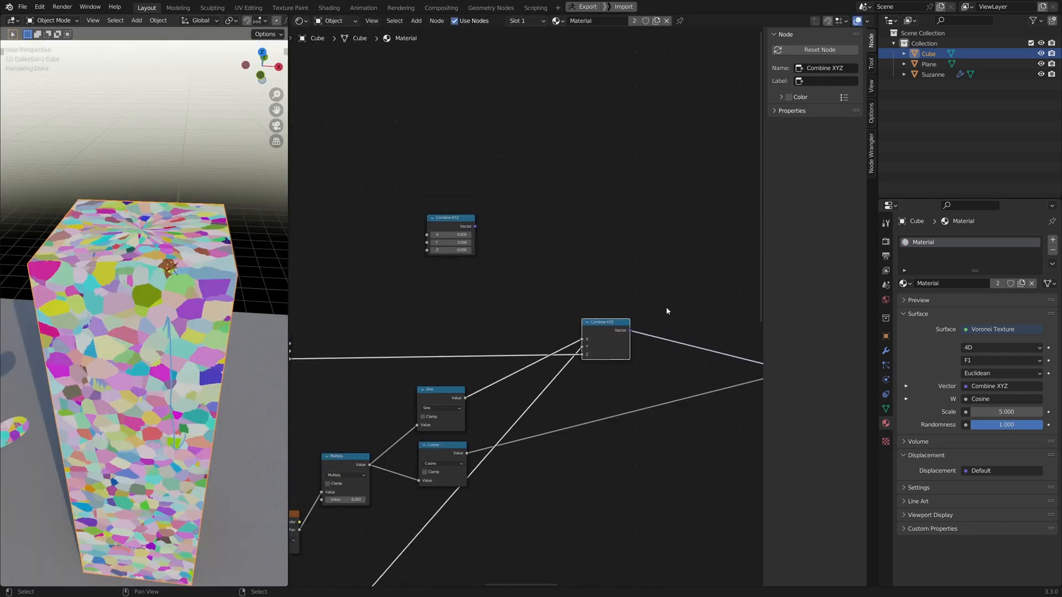
Step: Insert a Vector Math node set to Multiply between the original Combine XYZ node and the Voronoi Texture
middle_drag(679, 279, 542, 294)
key(shift+a)
key(Escape)
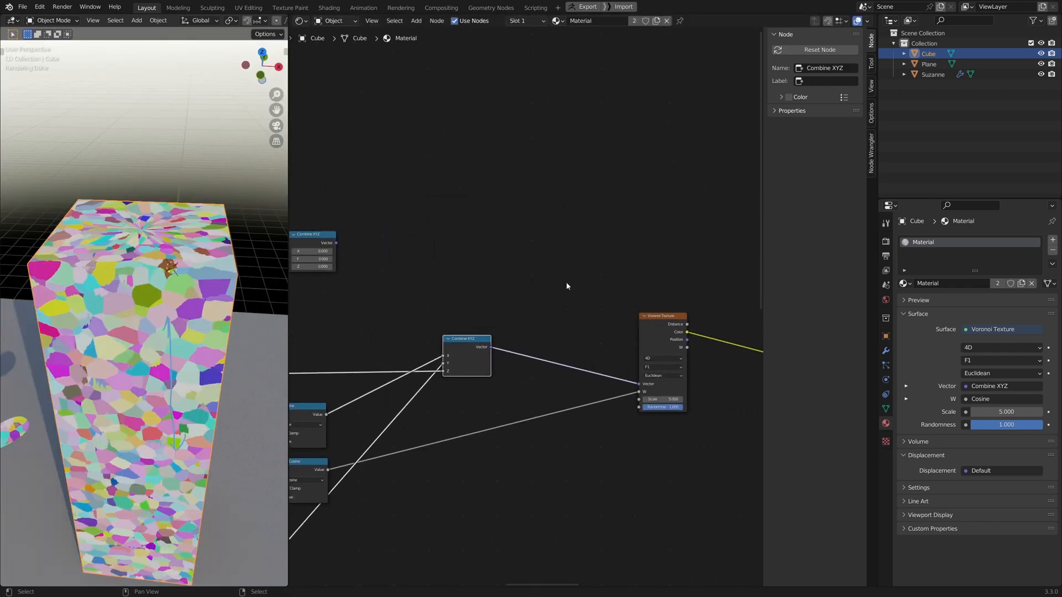
key(shift+a)
mouse_move(526, 282)
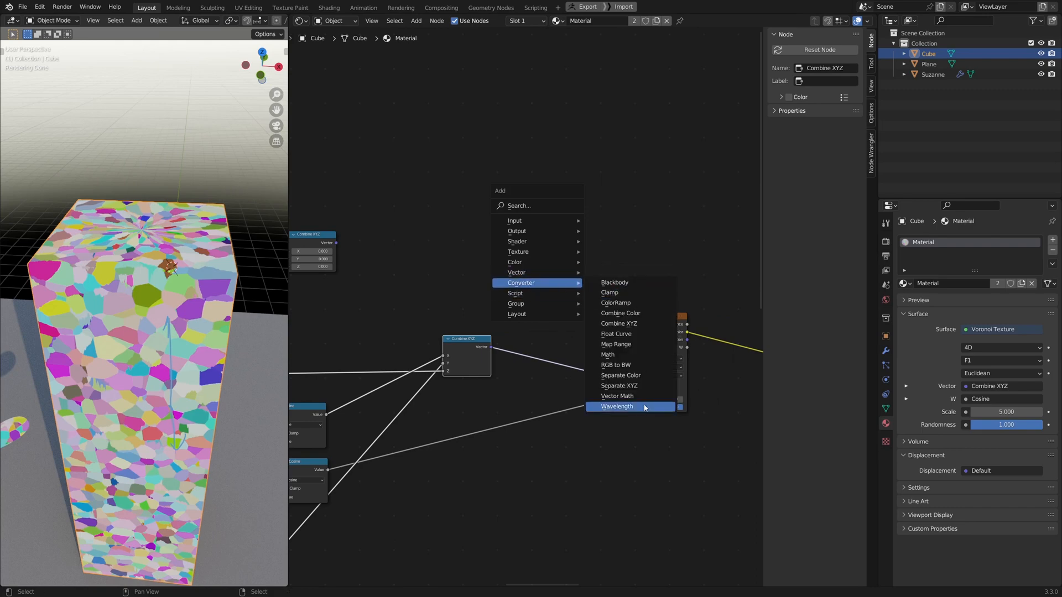
click(617, 395)
click(559, 340)
click(553, 334)
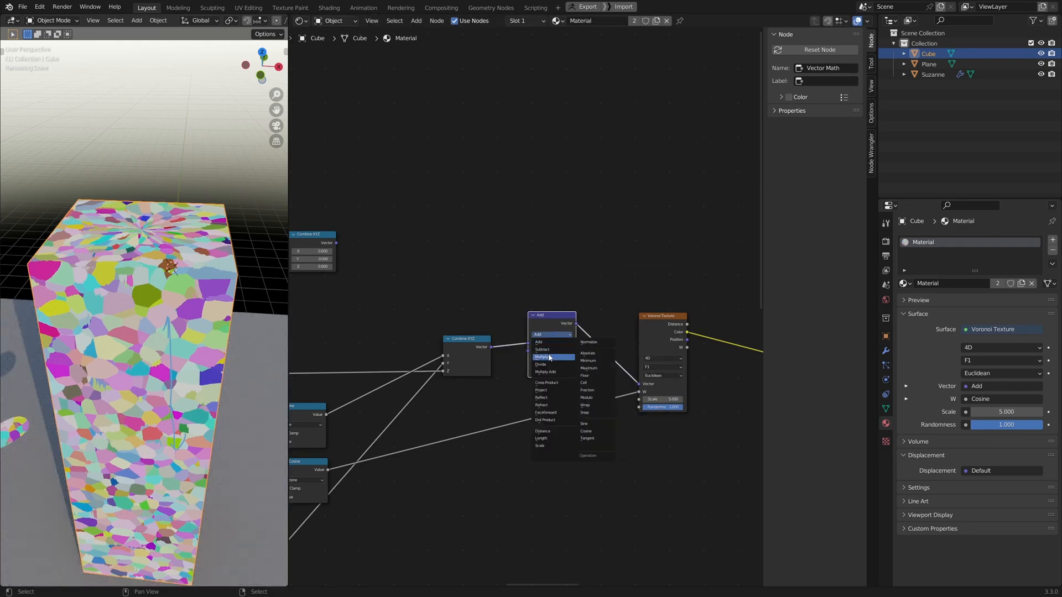
click(549, 357)
drag(548, 324, 555, 319)
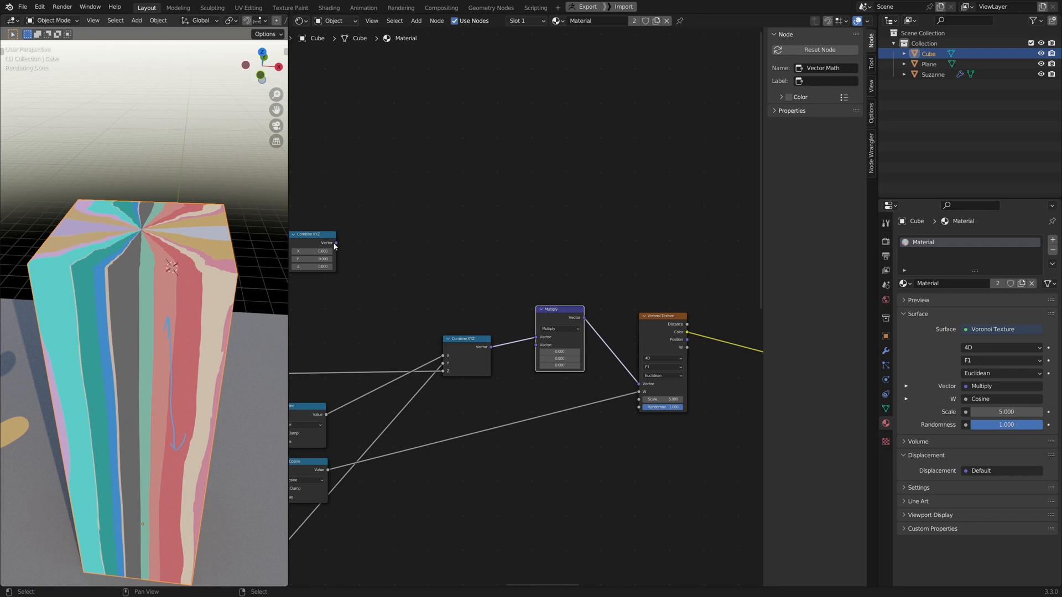
Step: Connect the new Combine XYZ node's vector to the vector Multiply node and rearrange the Combine XYZ and Sine nodes
drag(335, 246, 536, 344)
middle_drag(310, 241, 466, 258)
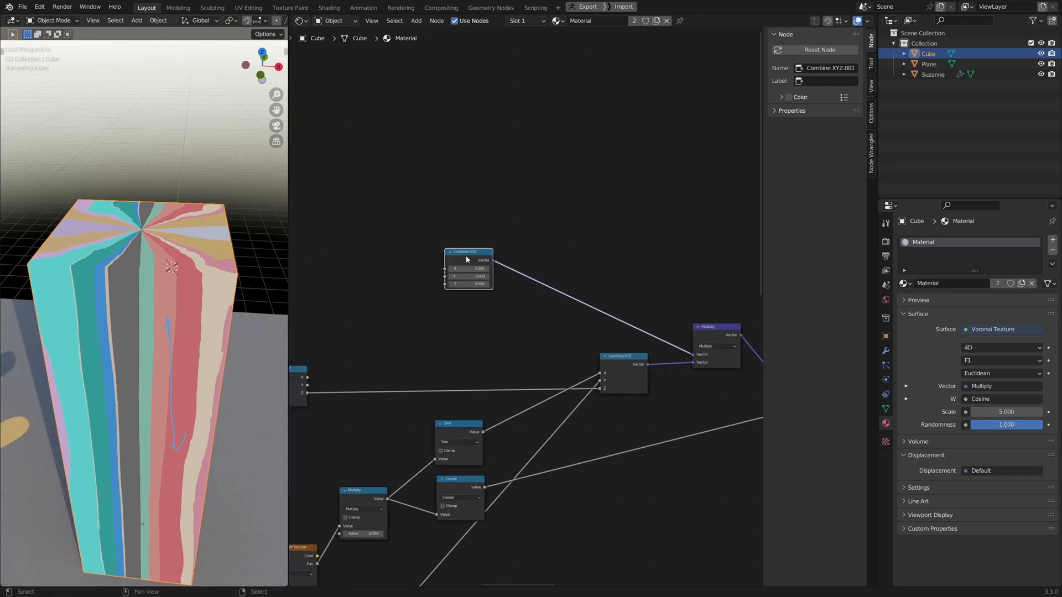
drag(466, 258, 558, 263)
shift+scroll(500, 330, down, 2)
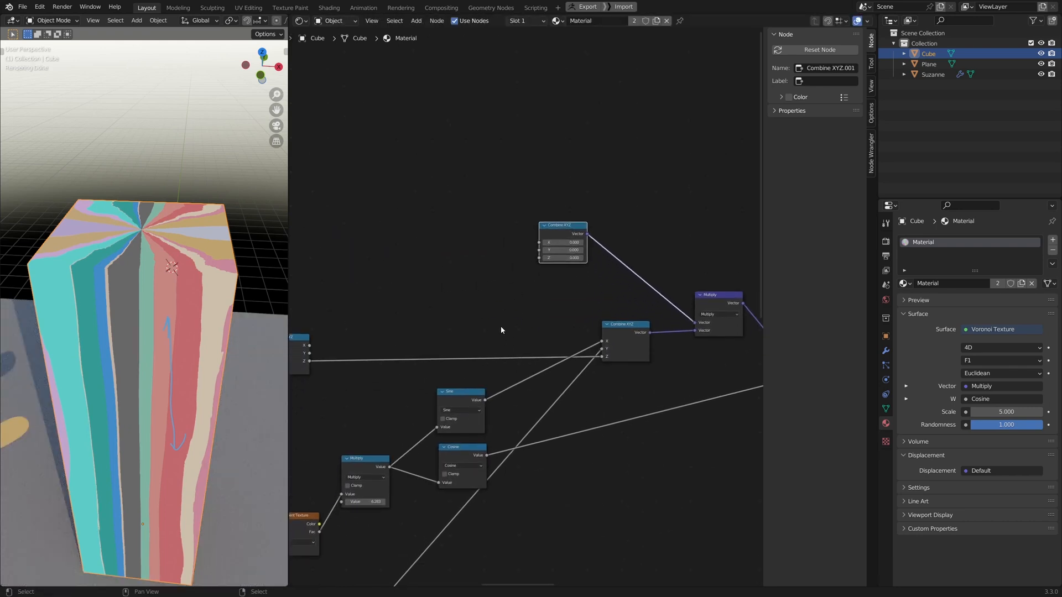
drag(456, 394, 451, 380)
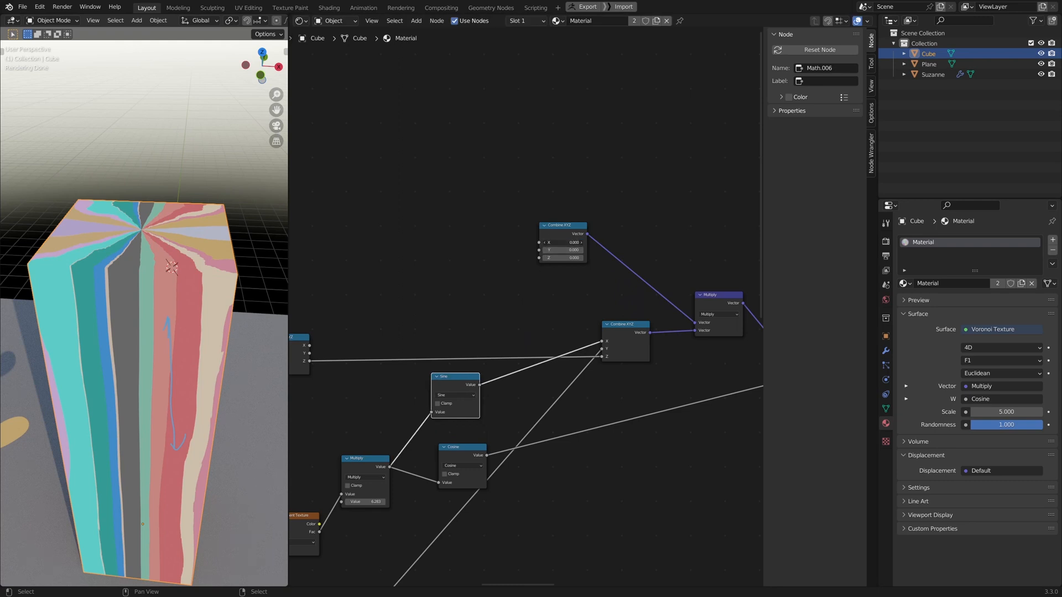
ctrl+scroll(661, 402, right, 4)
ctrl+scroll(552, 379, left, 4)
shift+scroll(552, 379, up, 2)
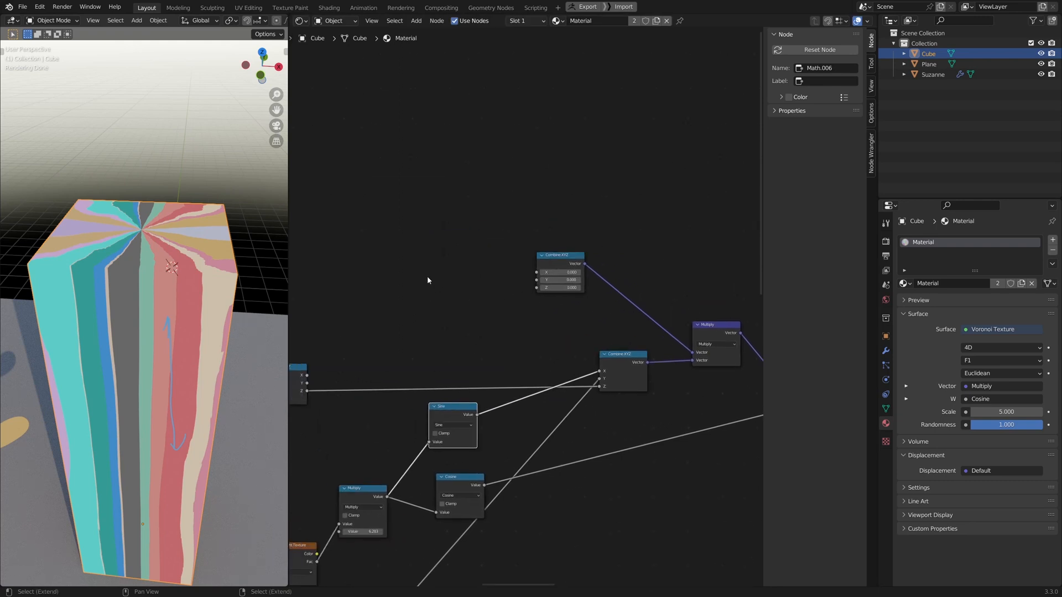
Step: Add a Value node set to 1 and connect it to the X input of the new Combine XYZ node
key(shift+a)
mouse_move(421, 215)
click(495, 407)
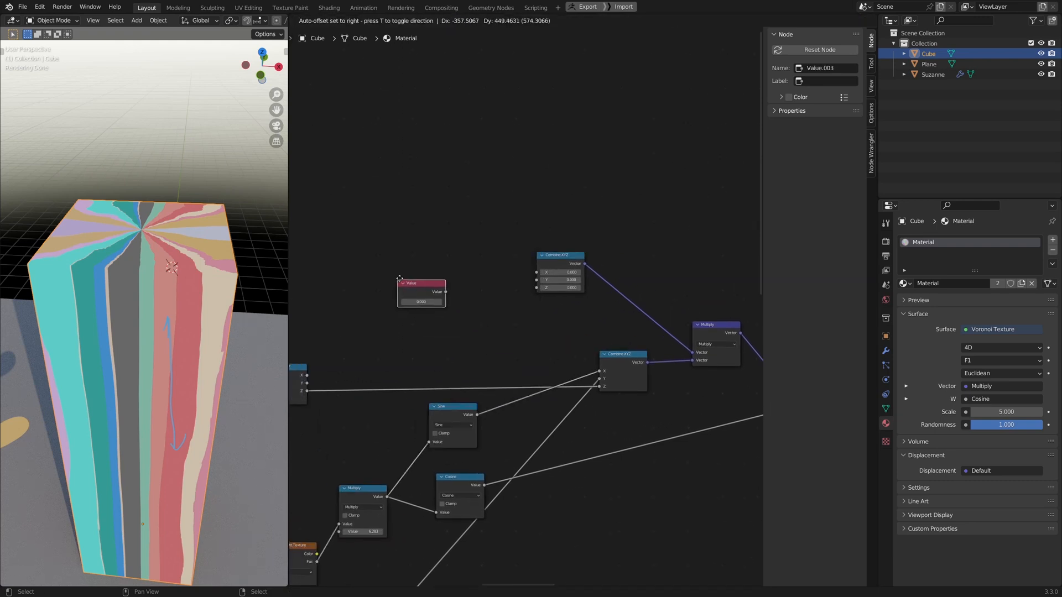
drag(538, 272, 538, 271)
click(429, 298)
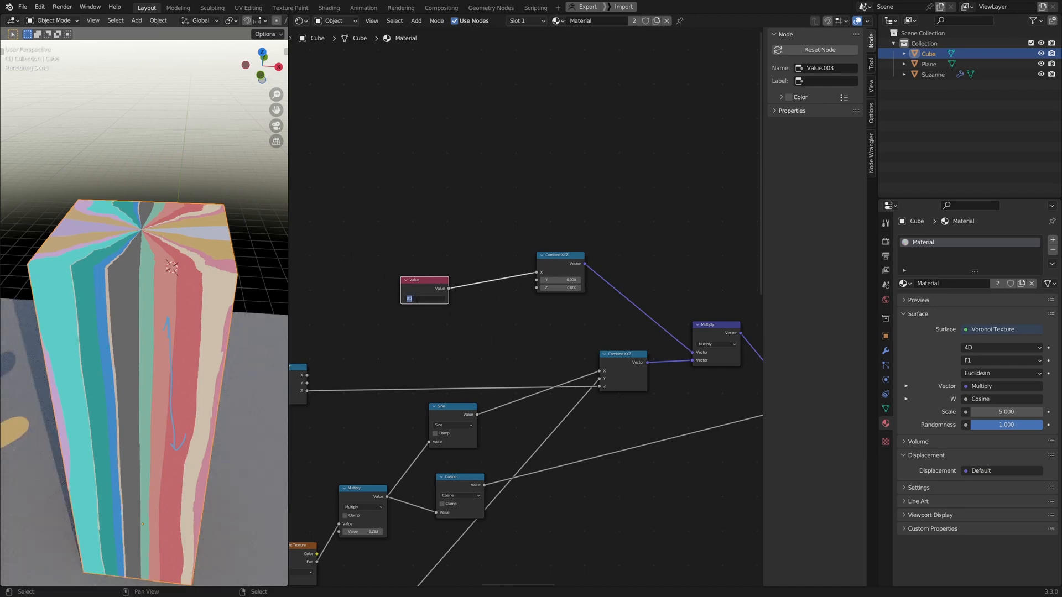
text(1)
key(Return)
drag(439, 292, 439, 298)
Step: Duplicate the math Multiply node onto the link from Cosine to the Voronoi W input and connect the Value node to it
middle_drag(548, 339, 479, 328)
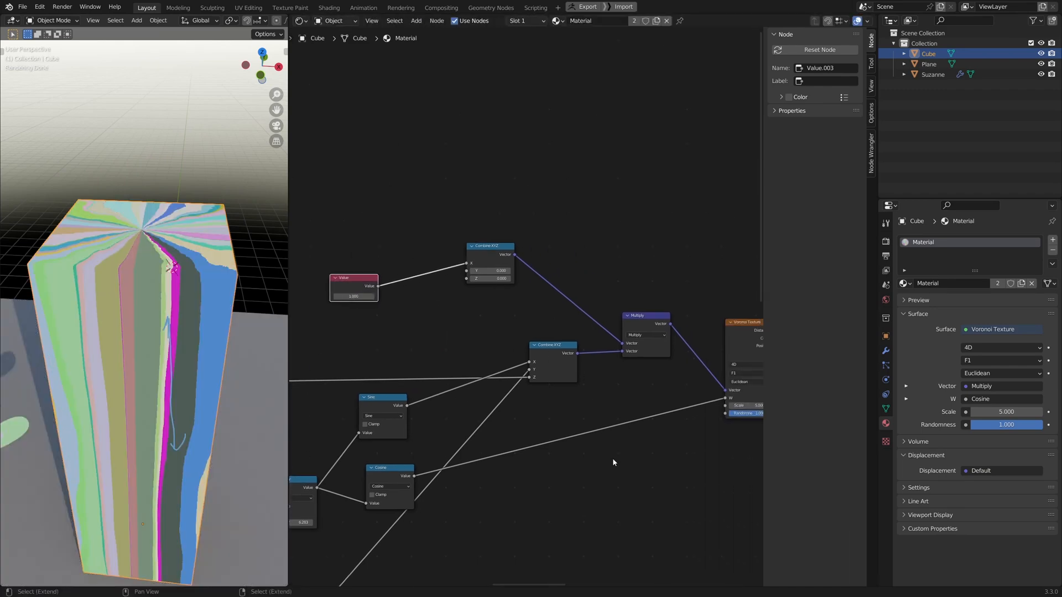
key(shift+a)
middle_drag(374, 467, 402, 438)
click(313, 443)
click(314, 452)
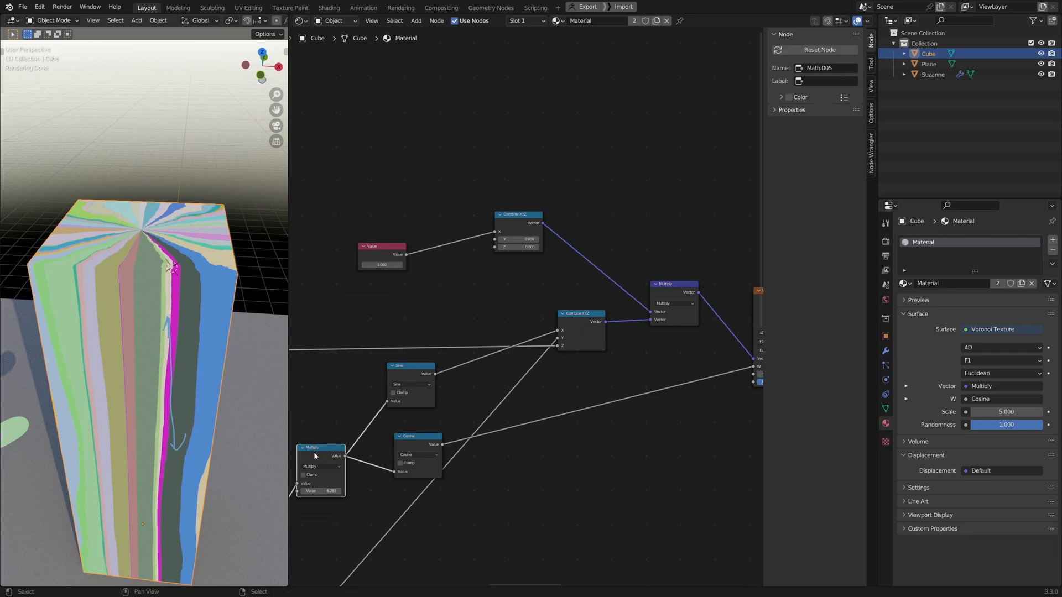
key(shift+d)
click(590, 399)
drag(406, 256, 571, 428)
middle_drag(634, 413, 535, 433)
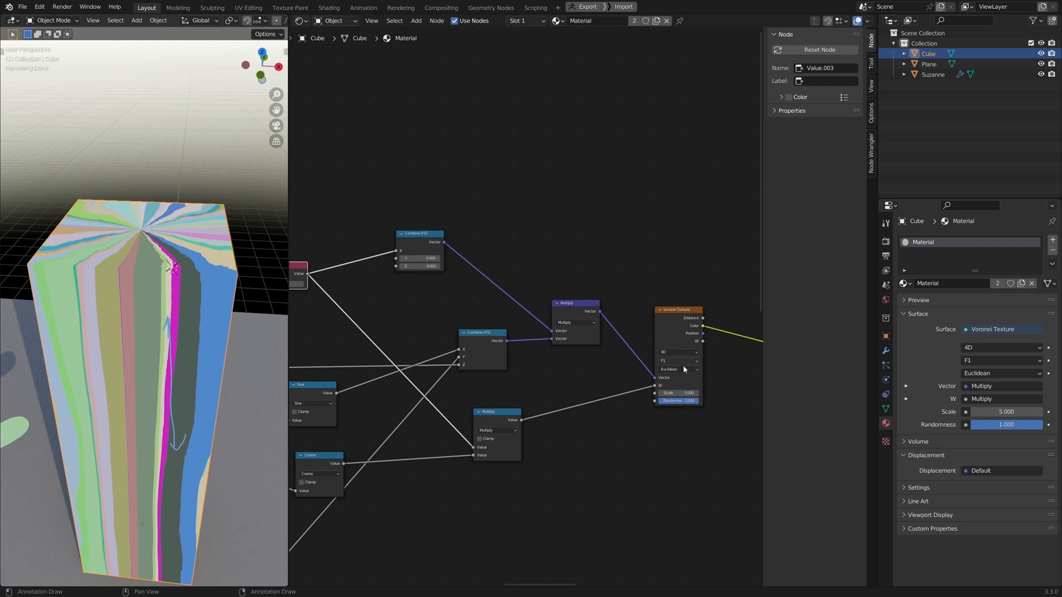
middle_drag(420, 434, 542, 417)
drag(615, 404, 619, 420)
scroll(527, 272, up, 2)
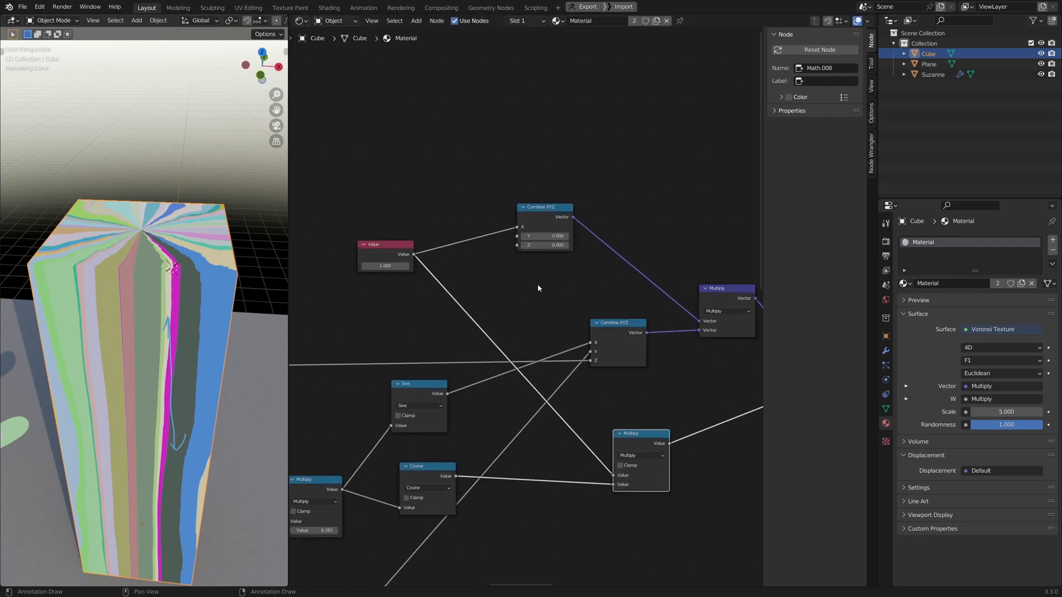
Step: Set the Value node to 1.85 and the attached Combine XYZ node's Y to 1.48 and Z to 0.91
drag(551, 236, 581, 245)
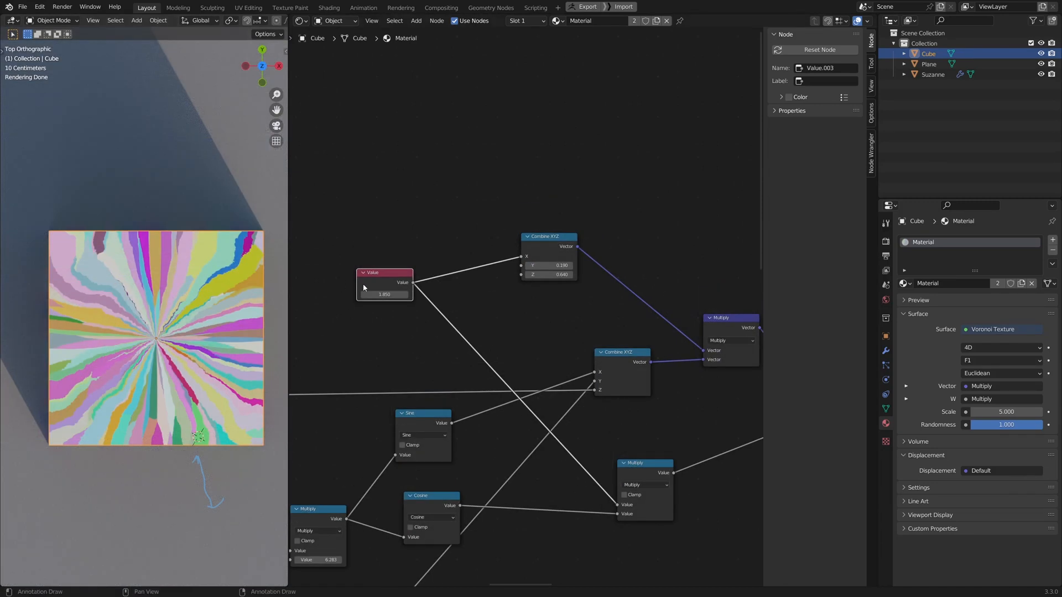
drag(525, 256, 526, 261)
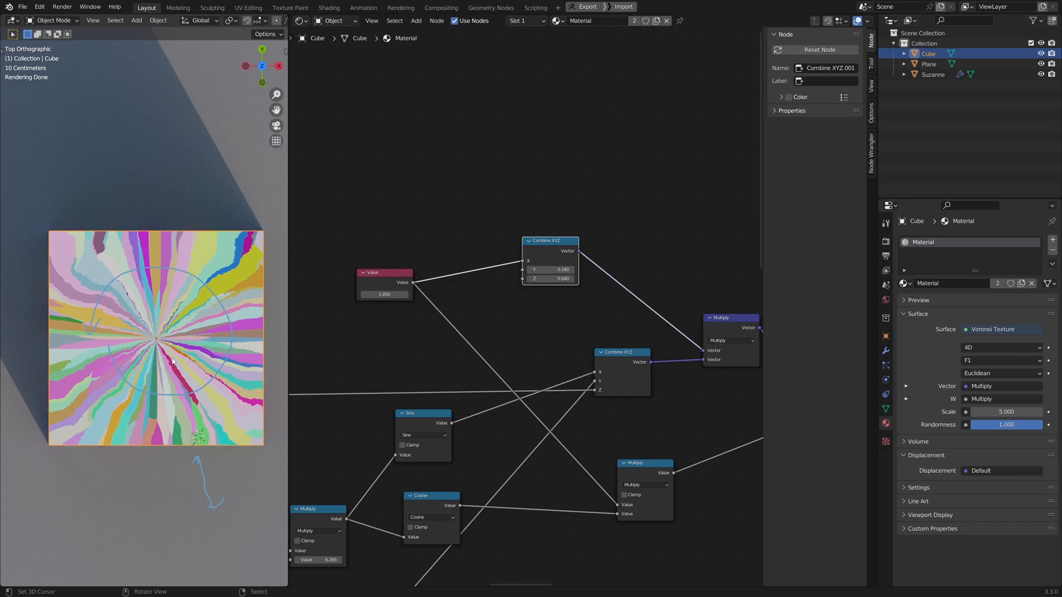
drag(553, 271, 586, 271)
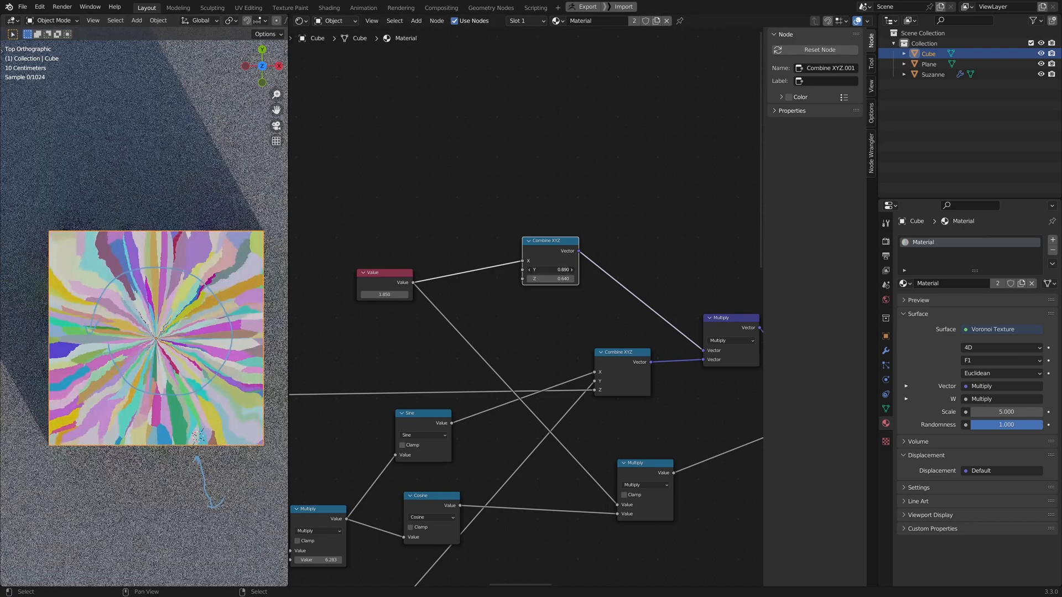
scroll(156, 345, down, 2)
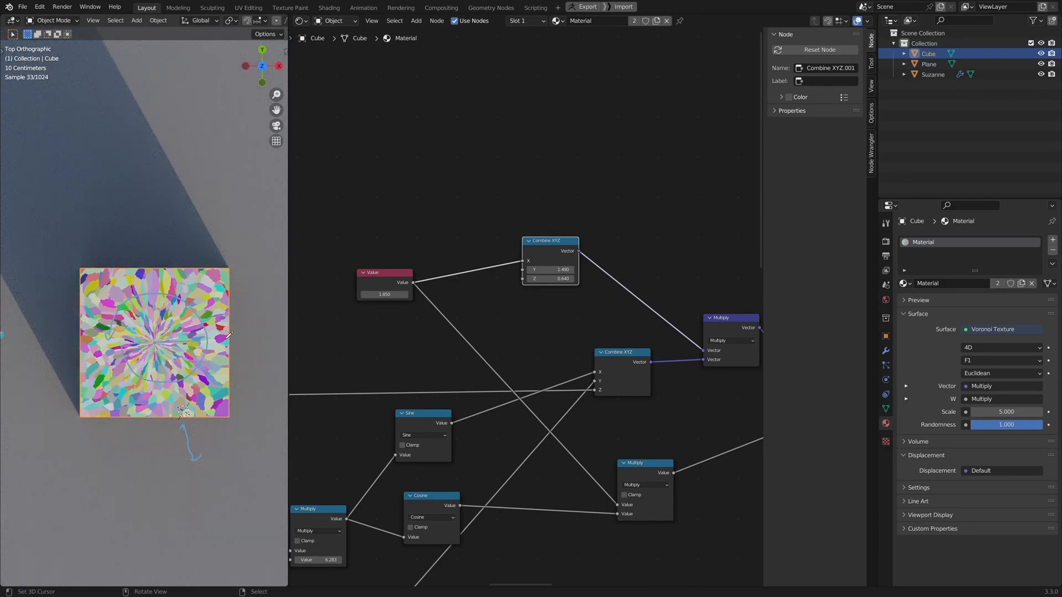
middle_drag(233, 335, 191, 362)
drag(552, 277, 570, 277)
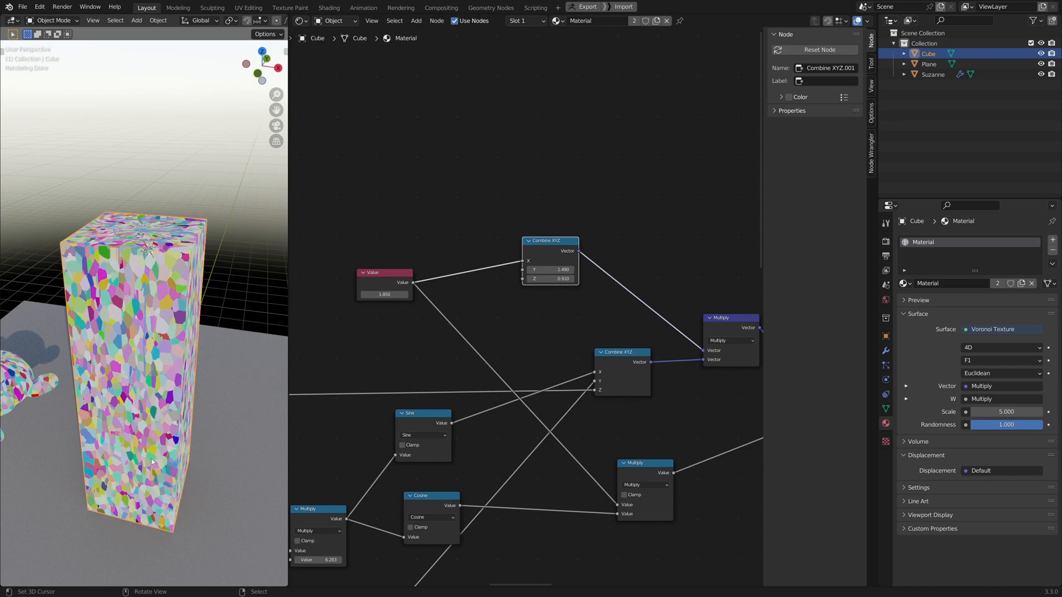
middle_drag(145, 285, 141, 256)
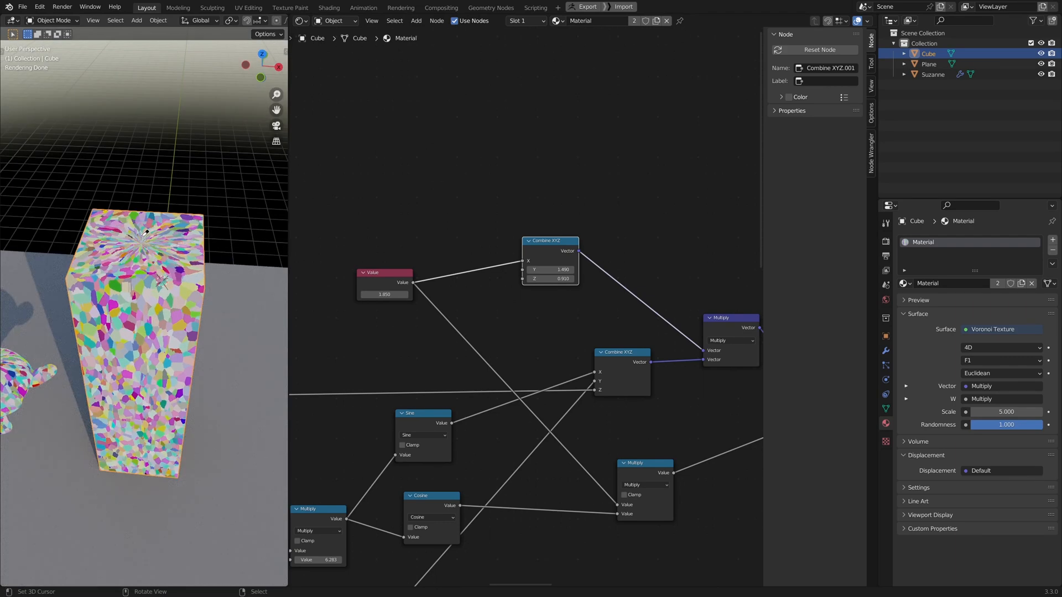
key(KP_7)
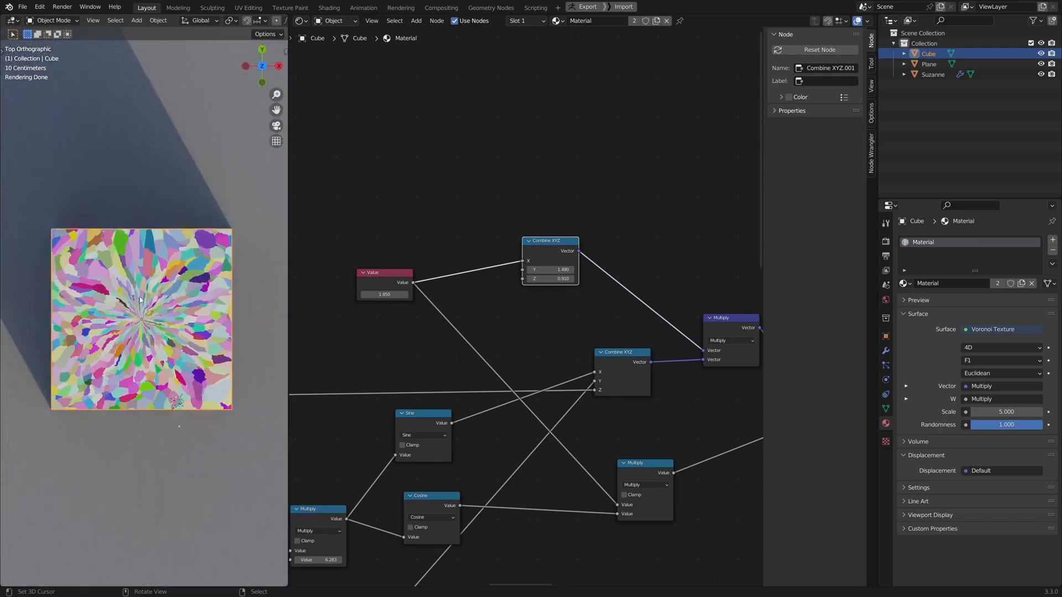
Step: Lower the number in the Value node that feeds the Combine XYZ and Multiply nodes
scroll(144, 307, down, 1)
scroll(582, 332, down, 4)
middle_drag(560, 333, 332, 330)
scroll(136, 376, up, 4)
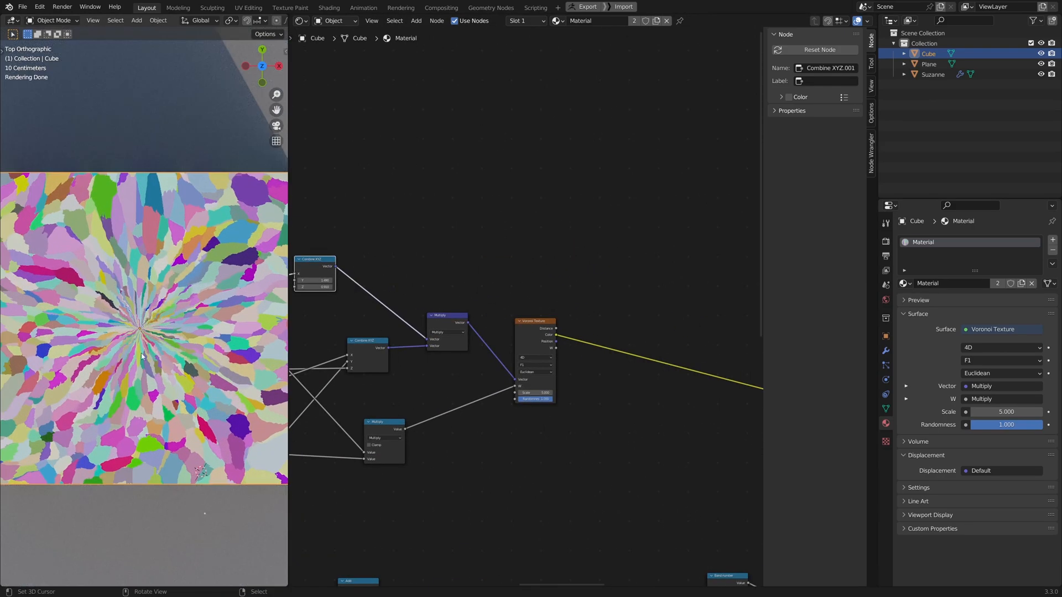
scroll(110, 339, down, 2)
scroll(381, 348, up, 4)
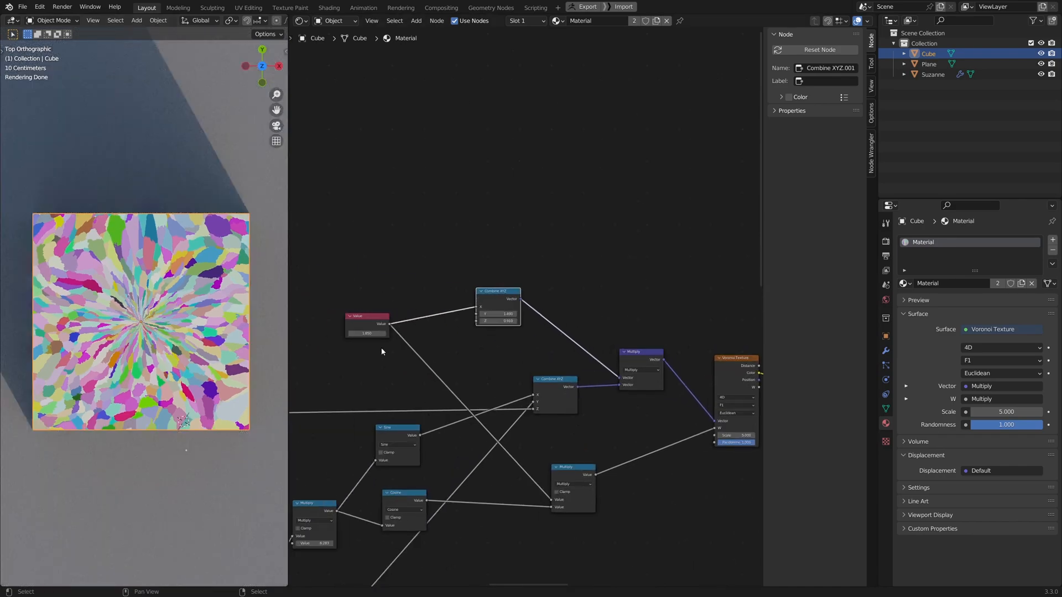
drag(387, 352, 358, 352)
Step: Add a Noise Texture below the Voronoi Texture and connect the vector Multiply node's output to its Vector input
middle_drag(624, 390, 428, 365)
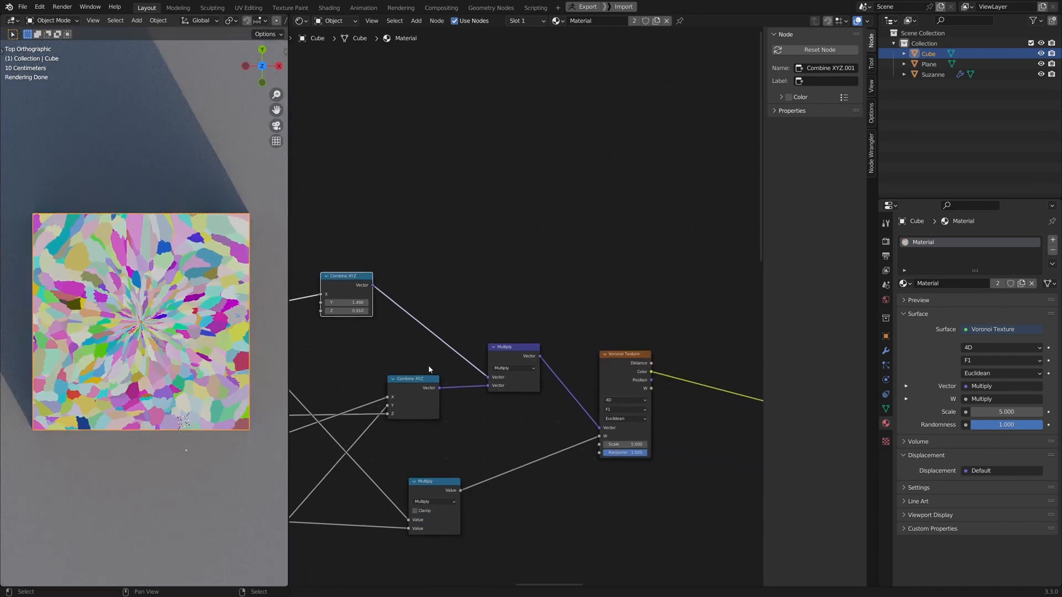
middle_drag(608, 369, 493, 357)
drag(498, 348, 521, 310)
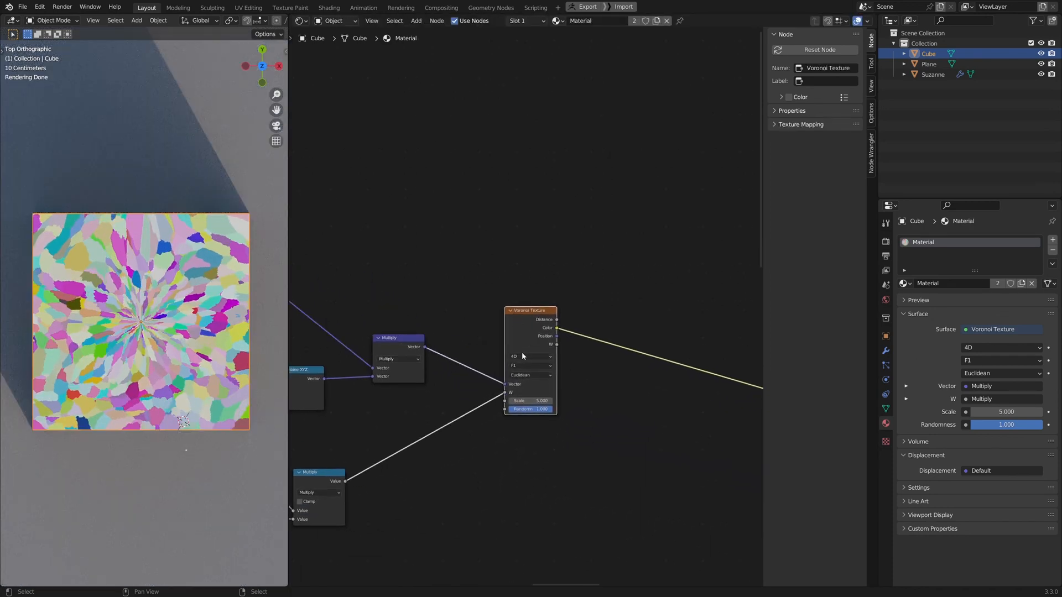
key(shift+a)
mouse_move(542, 436)
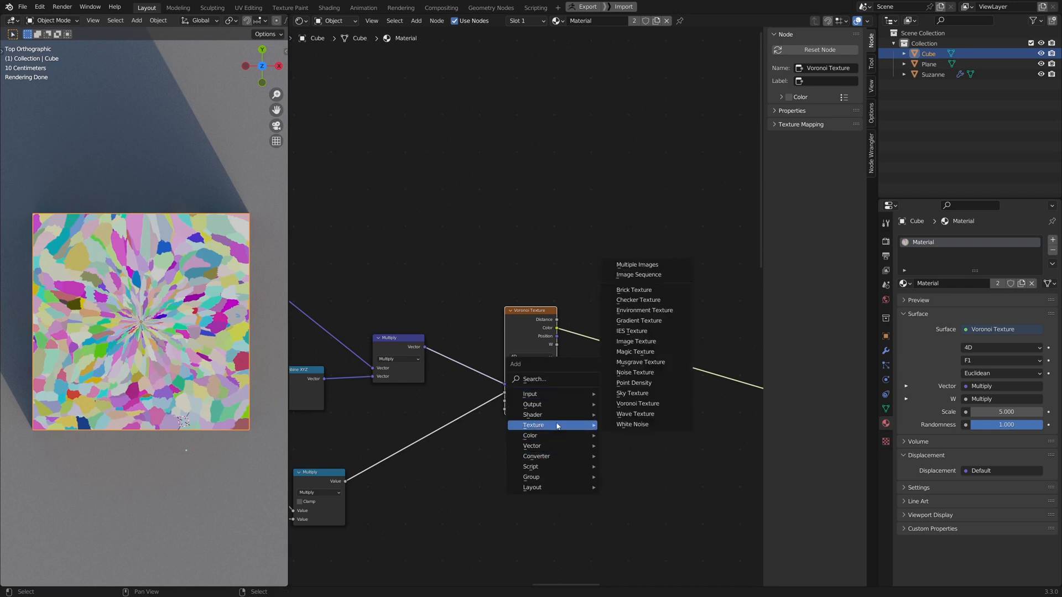
click(629, 371)
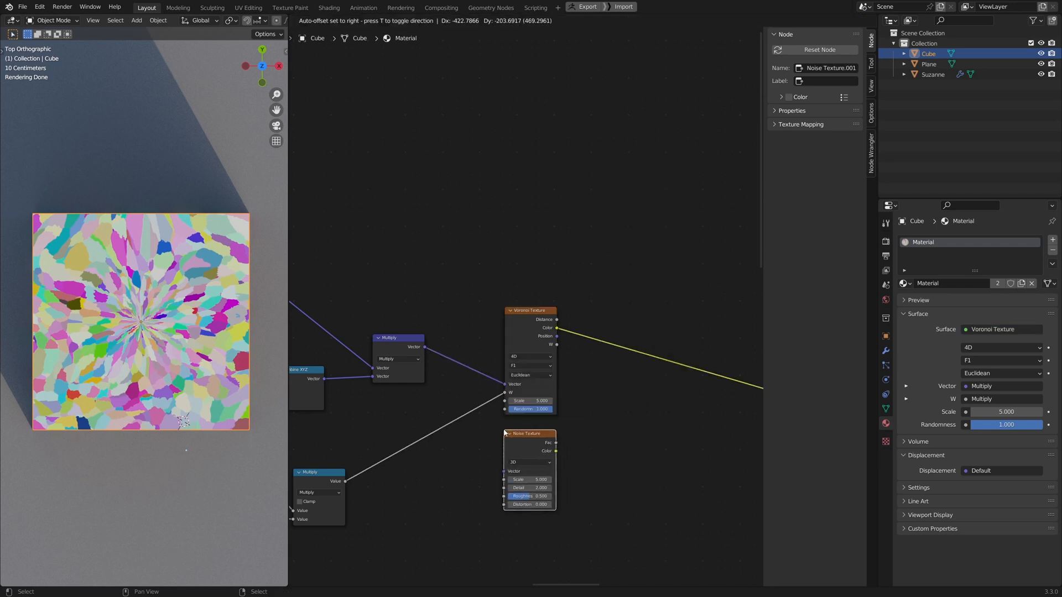
click(503, 429)
middle_drag(449, 391, 455, 334)
scroll(455, 334, up, 1)
drag(425, 288, 438, 425)
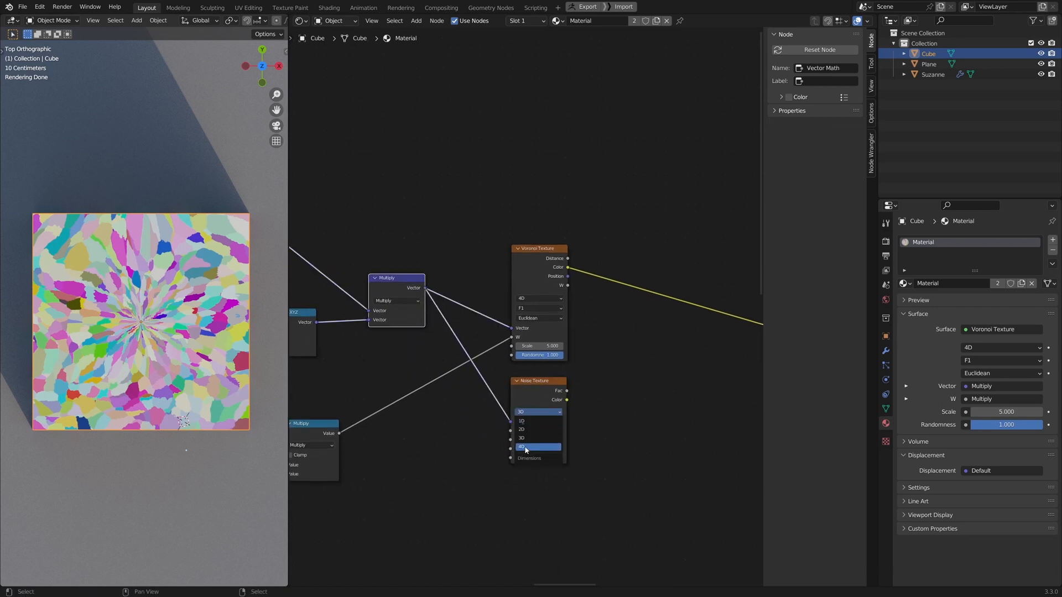
Step: Set the Noise Texture to 4D, connect the math Multiply node's Value to its W input, and preview the texture on the cube
click(525, 447)
middle_drag(338, 434, 386, 409)
click(386, 409)
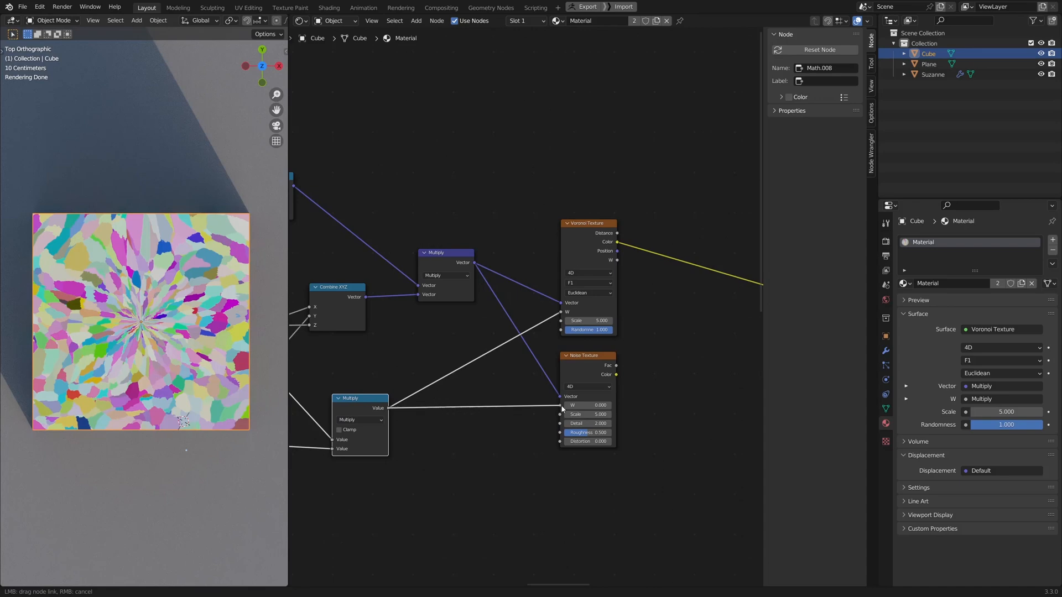
drag(562, 408, 561, 406)
ctrl+shift+click(596, 361)
Step: Set the Value node feeding the Combine XYZ and math Multiply nodes to 0.11 and inspect the cube's sides
middle_drag(481, 420, 590, 372)
shift+drag(417, 248, 324, 247)
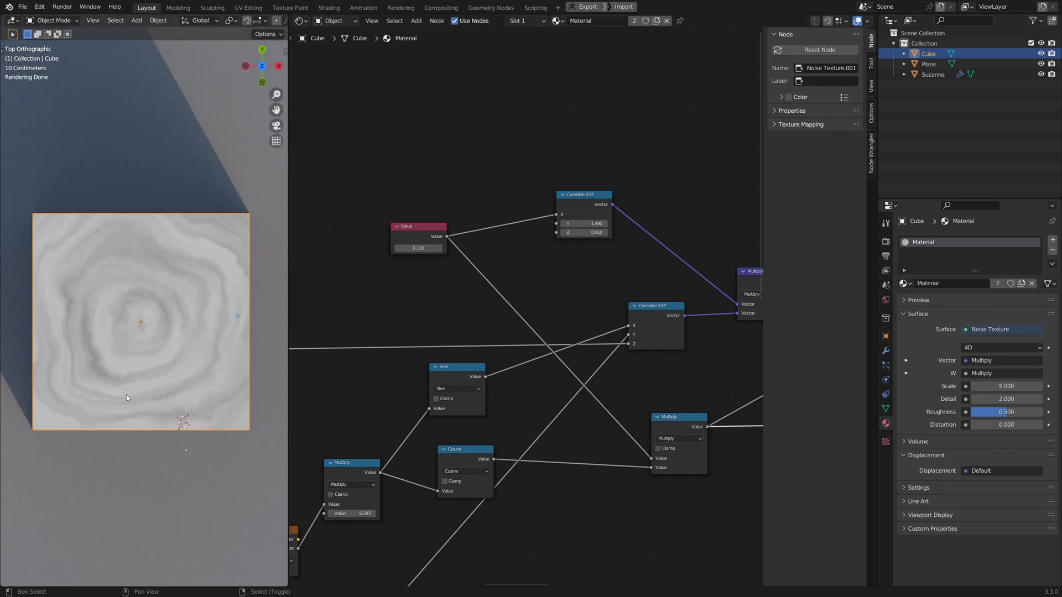
scroll(121, 396, up, 3)
scroll(57, 391, down, 2)
middle_drag(152, 358, 131, 362)
scroll(142, 380, up, 3)
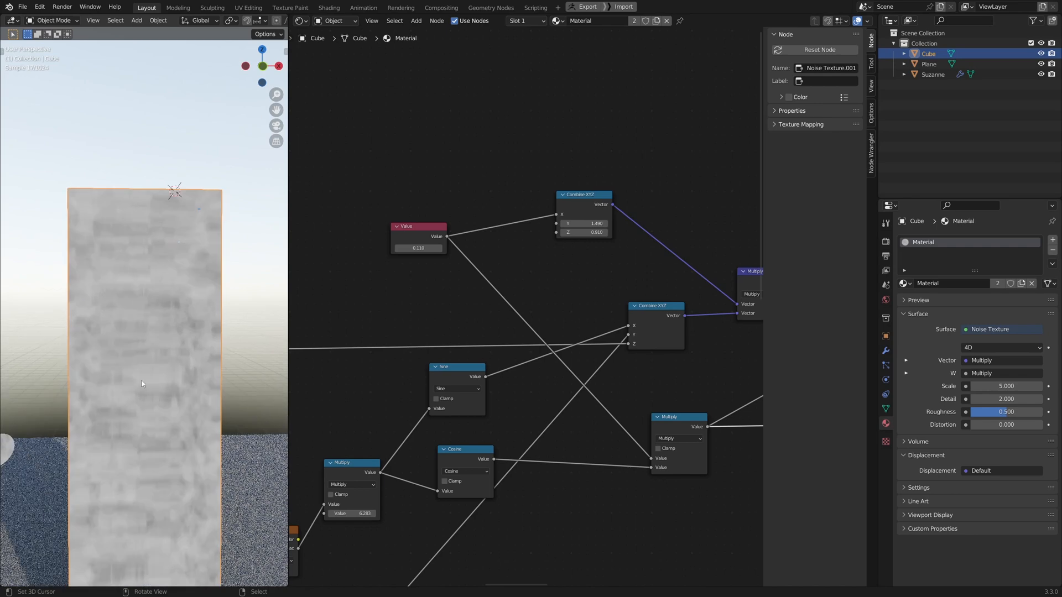
Step: Lower the Z value of the Combine XYZ node attached to the Value node to 0.12
scroll(469, 320, up, 2)
scroll(546, 319, up, 2)
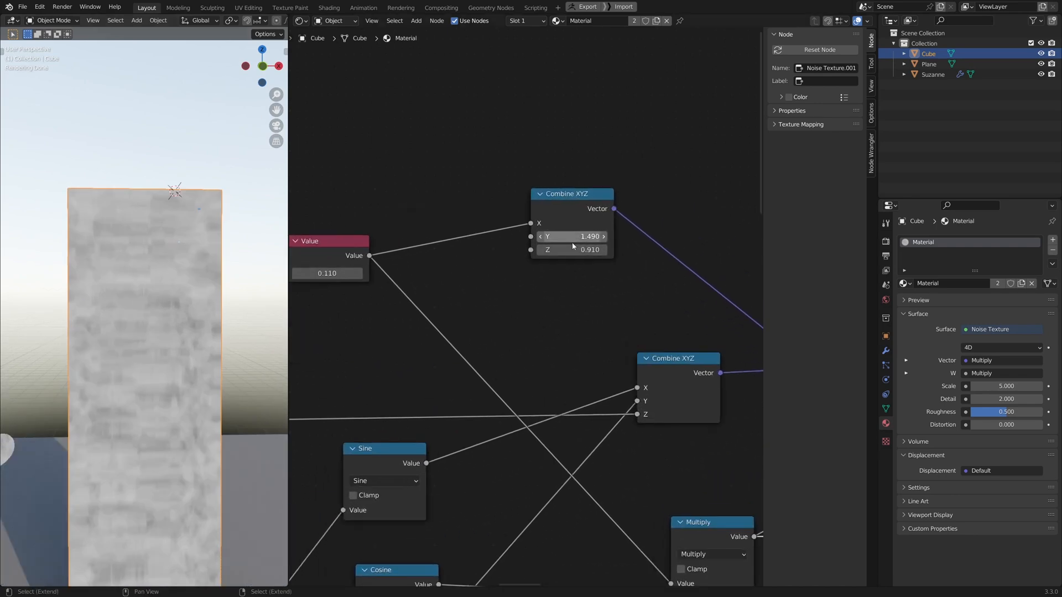
shift+drag(573, 250, 485, 249)
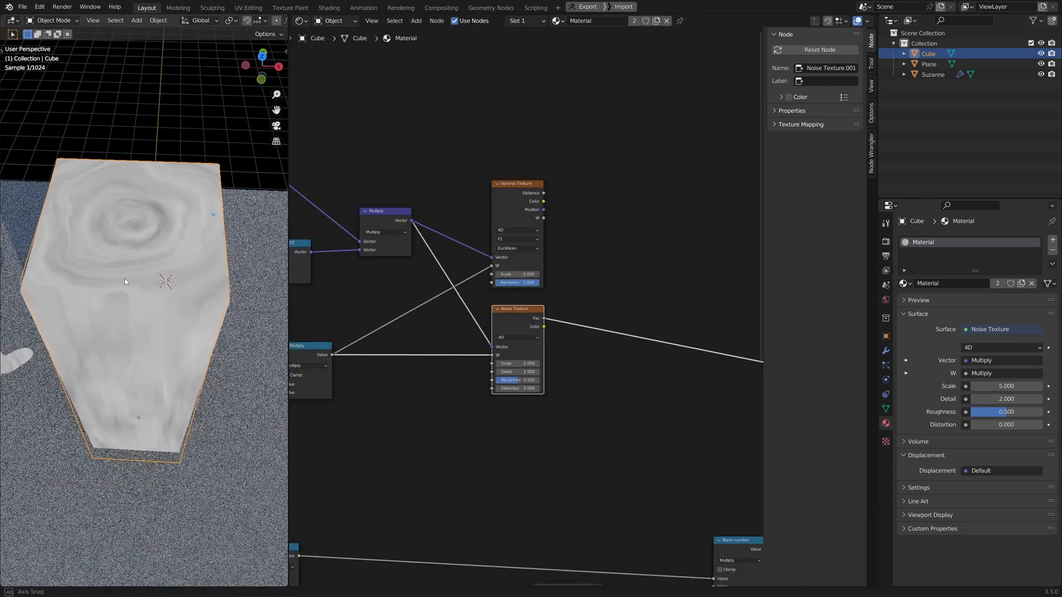
middle_drag(125, 277, 123, 321)
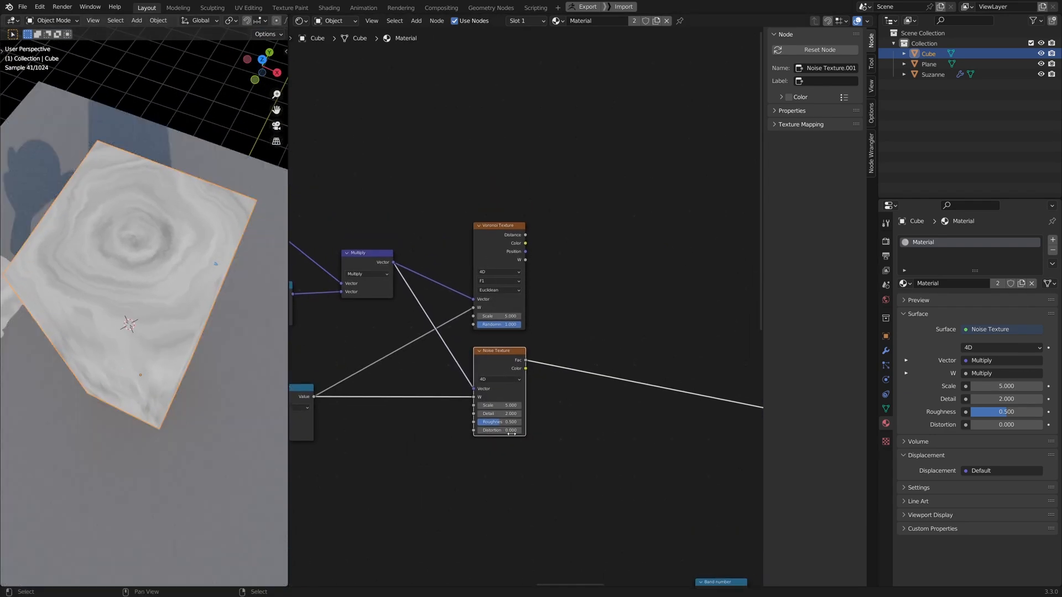
Step: Preview the Noise Texture's Color output, delete the Voronoi Texture, and move the Noise Texture up into its place
scroll(514, 343, up, 1)
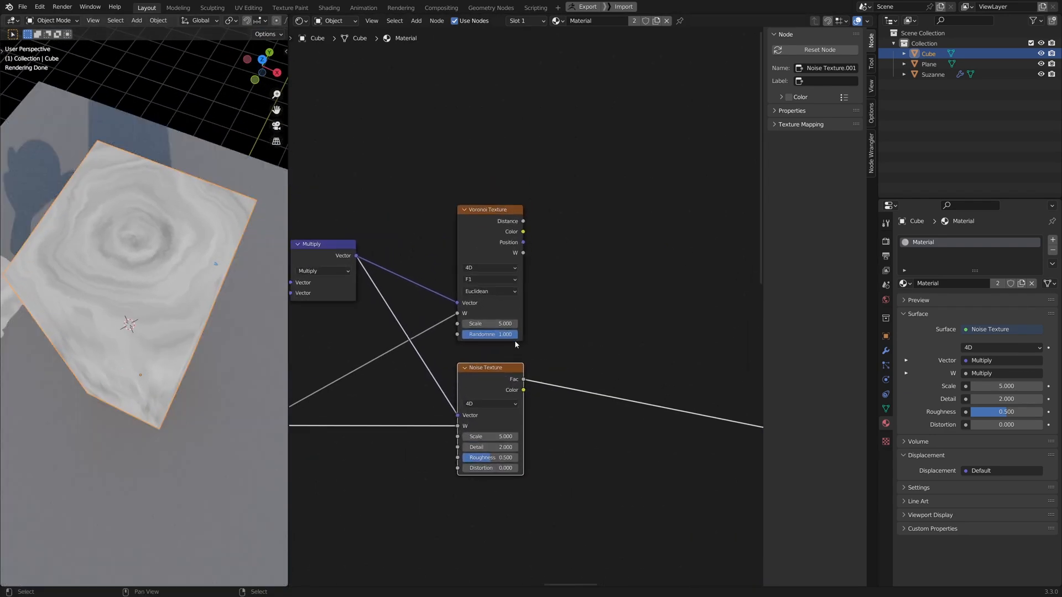
ctrl+shift+click(483, 382)
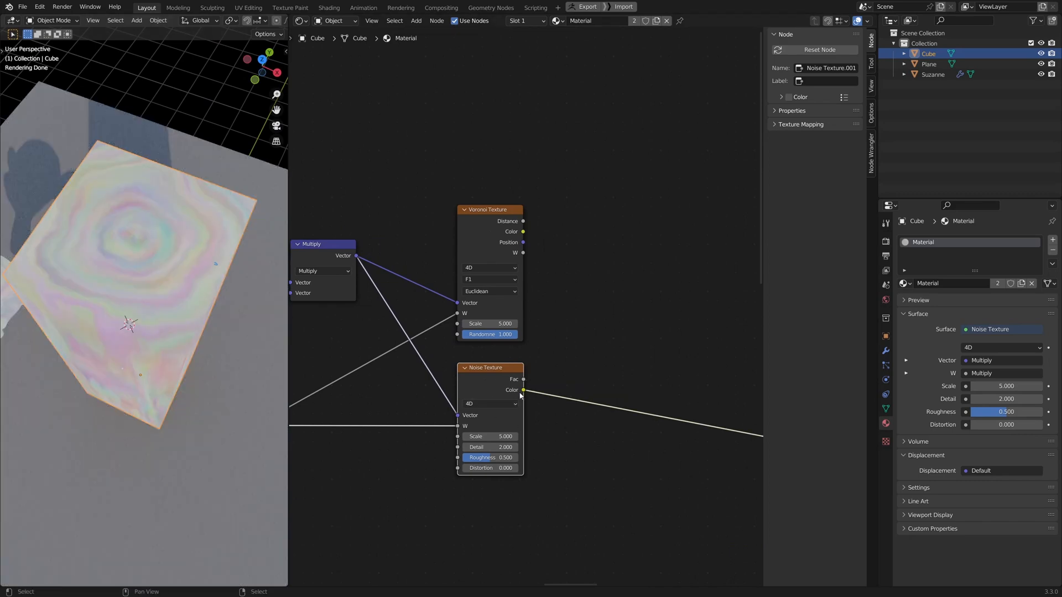
click(475, 210)
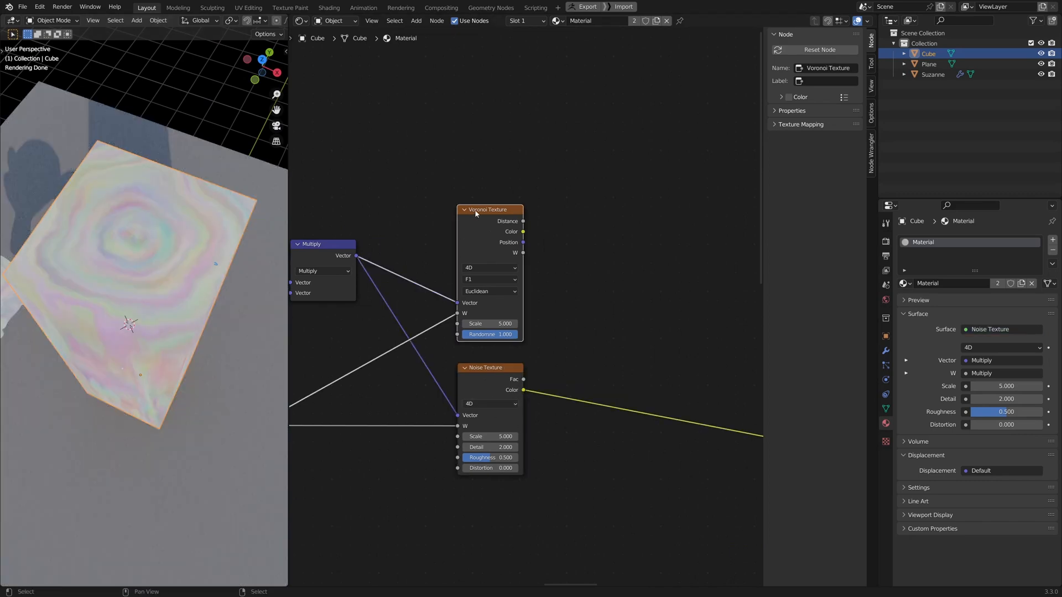
key(x)
drag(483, 394, 445, 317)
middle_drag(583, 392, 564, 384)
middle_drag(180, 293, 185, 293)
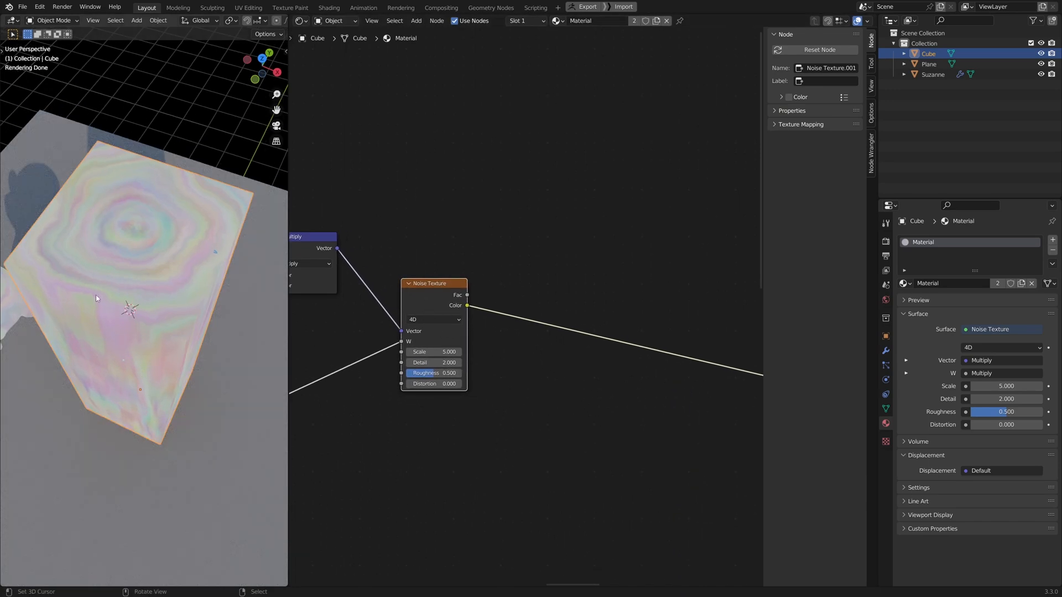
Step: Insert a Separate Color node in RGB mode on the link leaving the Noise Texture's Color output
key(shift+a)
mouse_move(497, 391)
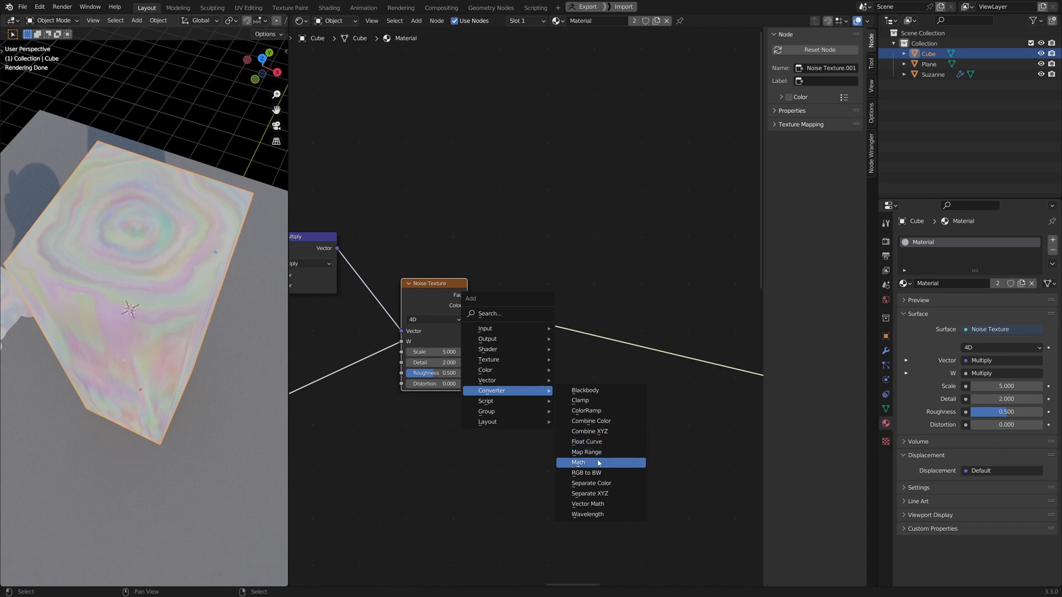
click(605, 484)
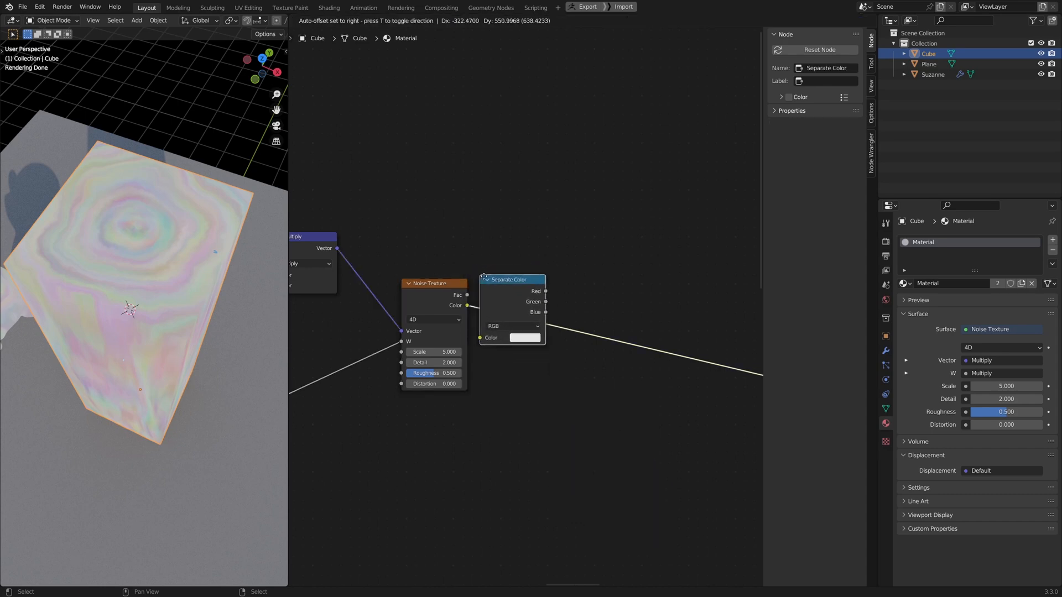
click(538, 312)
middle_drag(163, 228, 180, 286)
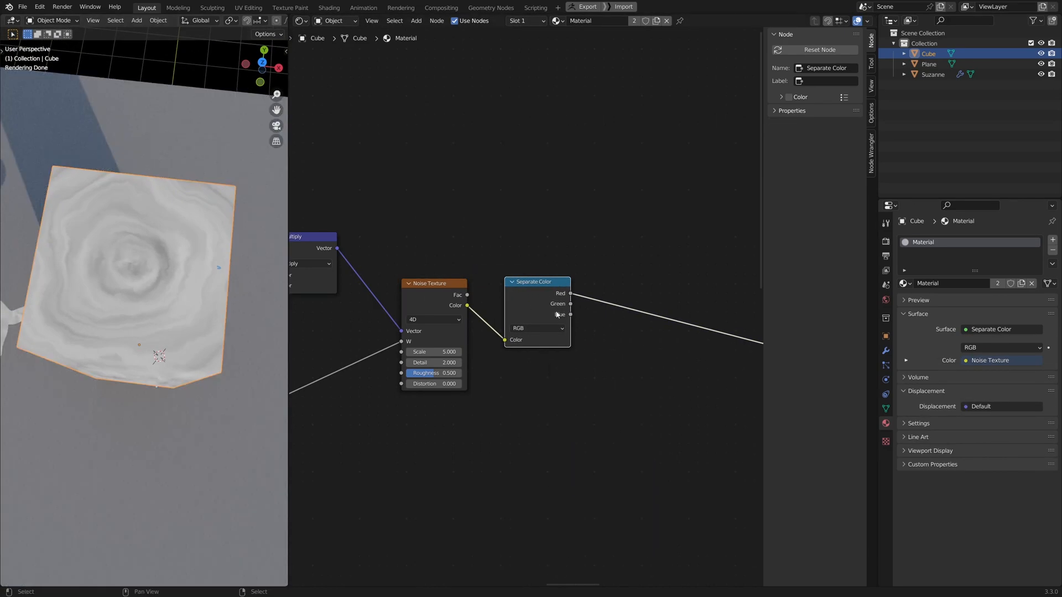
Step: Compare previews of the Noise Texture's Fac output and the Separate Color node's Red, Green and Blue outputs, ending on Red
drag(527, 301, 537, 397)
ctrl+shift+click(439, 297)
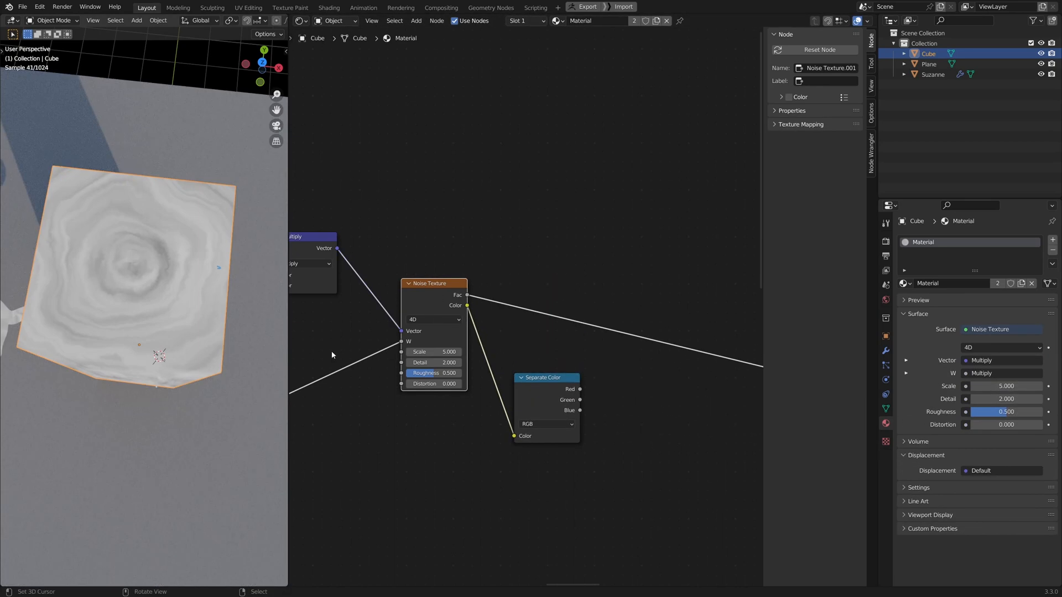
ctrl+shift+click(546, 405)
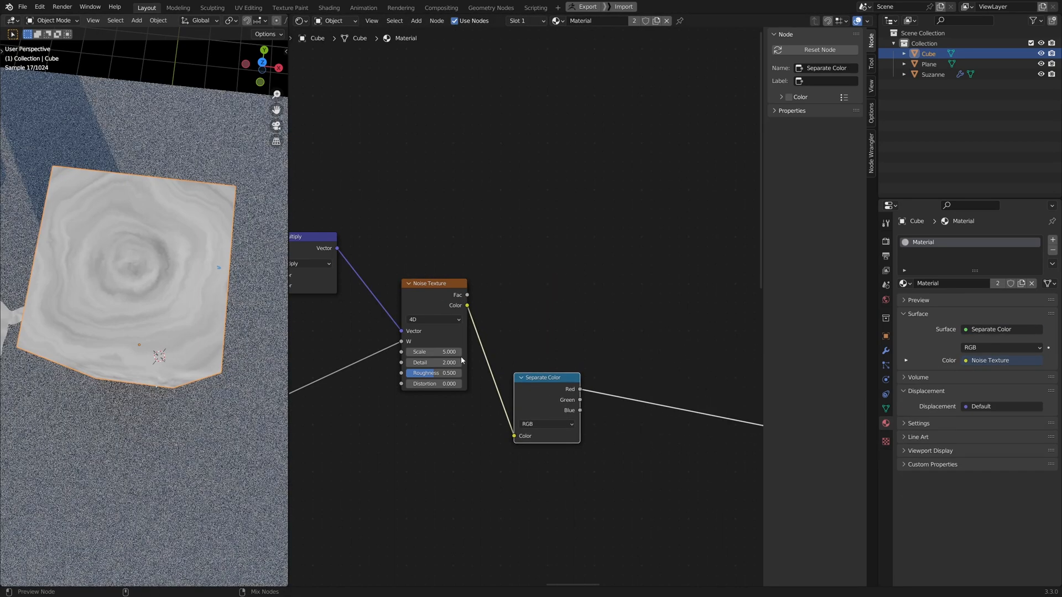
ctrl+shift+click(446, 290)
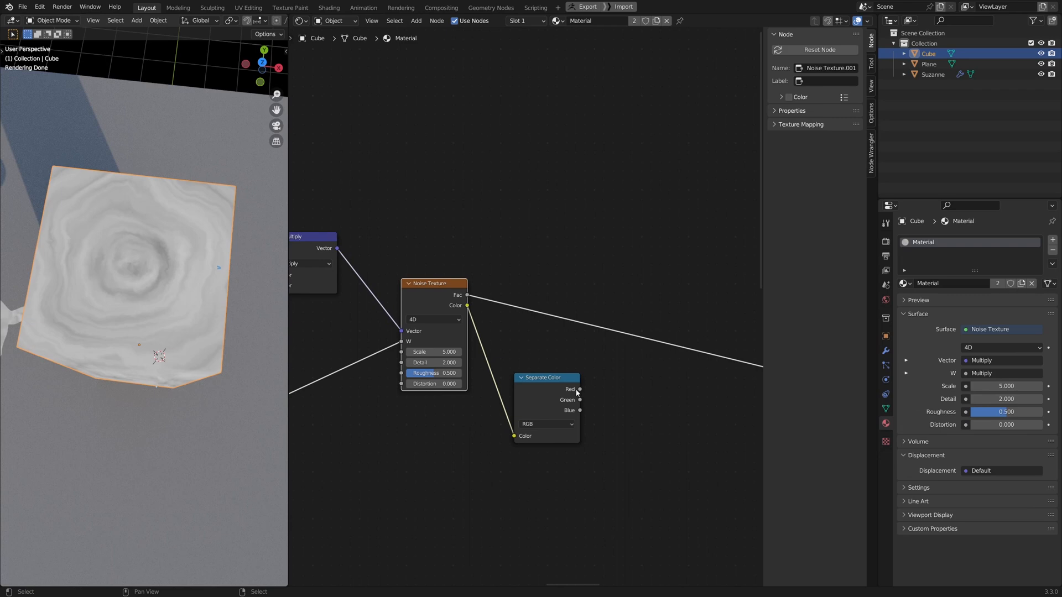
drag(548, 398, 545, 387)
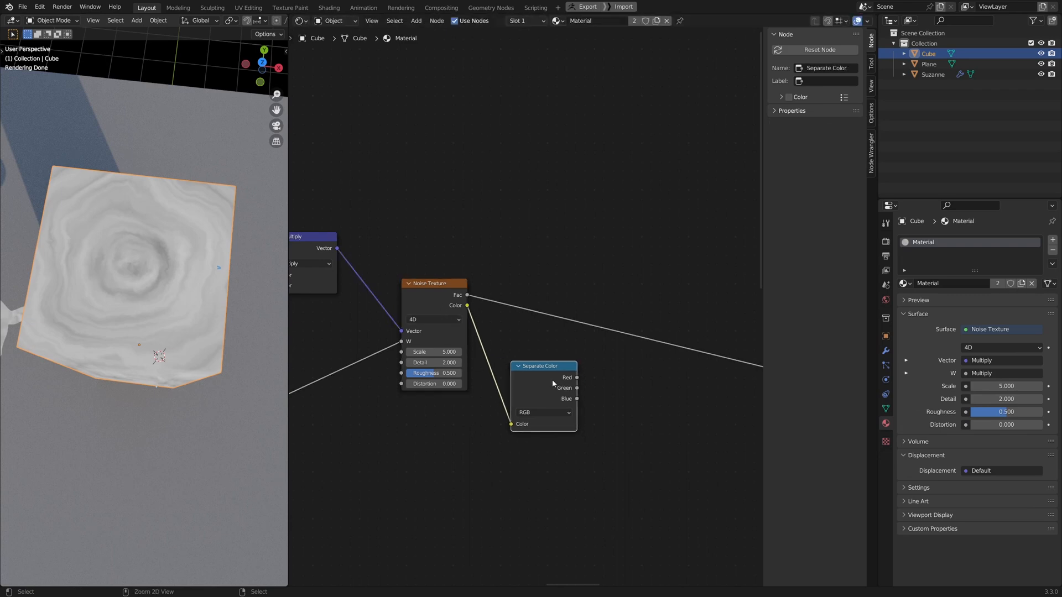
ctrl+shift+click(545, 387)
ctrl+shift+click(555, 386)
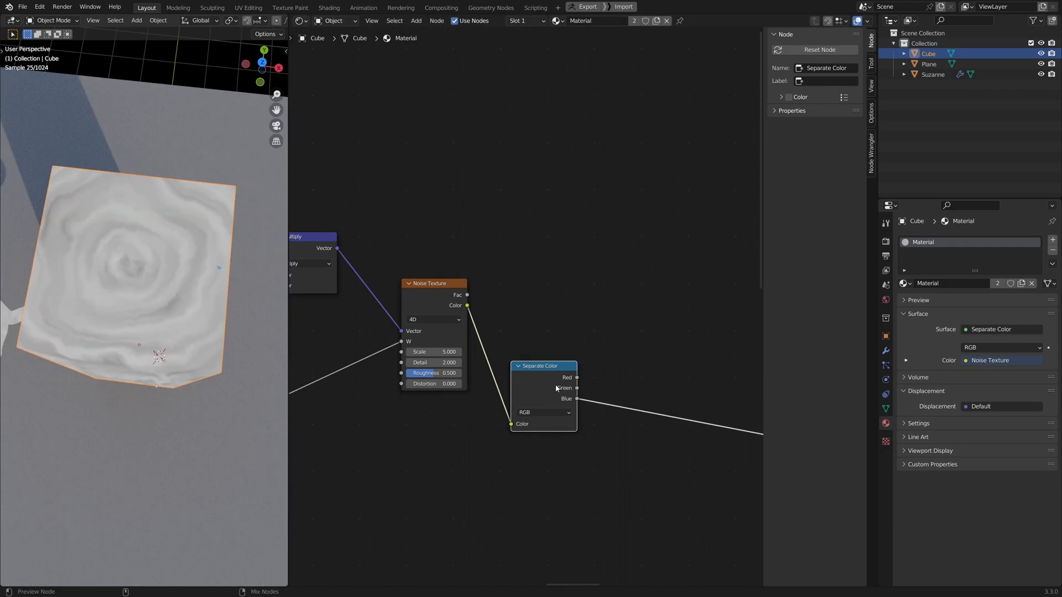
ctrl+shift+click(556, 388)
ctrl+shift+click(556, 387)
ctrl+shift+click(555, 390)
ctrl+shift+click(545, 388)
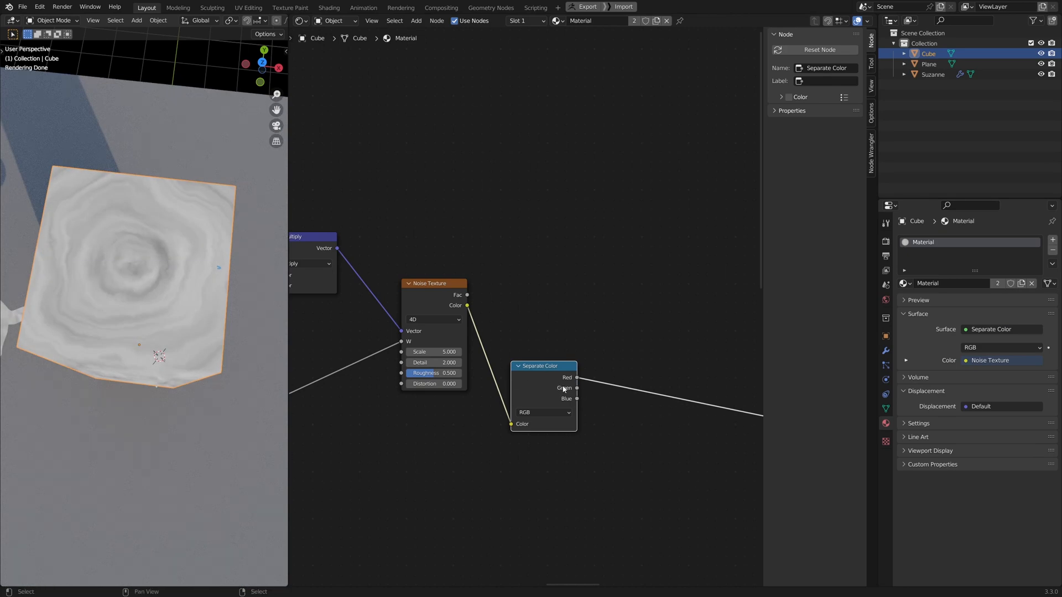
drag(563, 389, 565, 271)
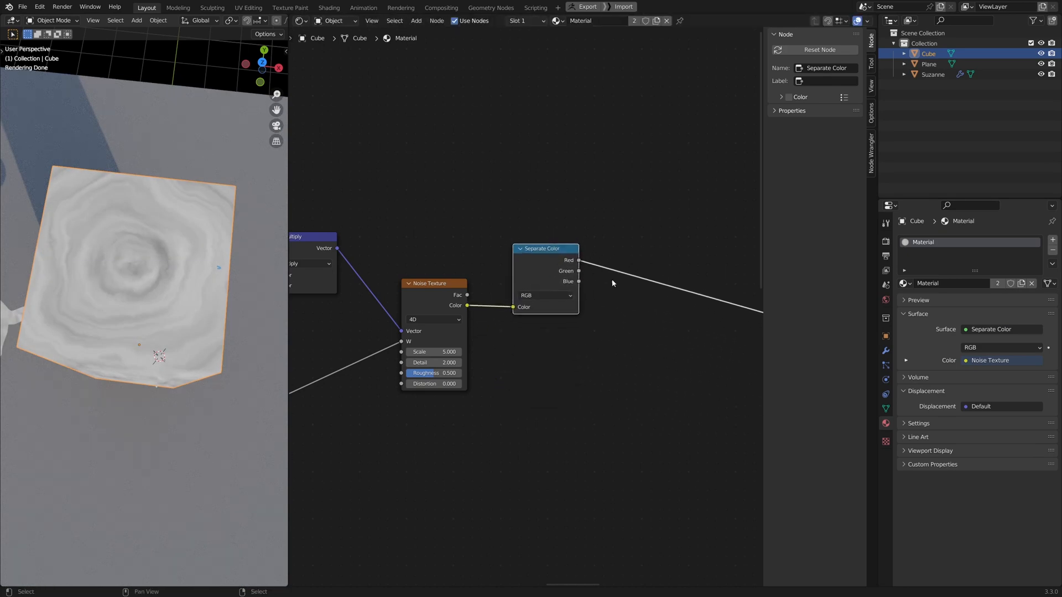
Step: Insert a ColorRamp node on the link leaving the Separate Color node's Red output
middle_drag(635, 346, 524, 345)
key(shift+a)
mouse_move(526, 344)
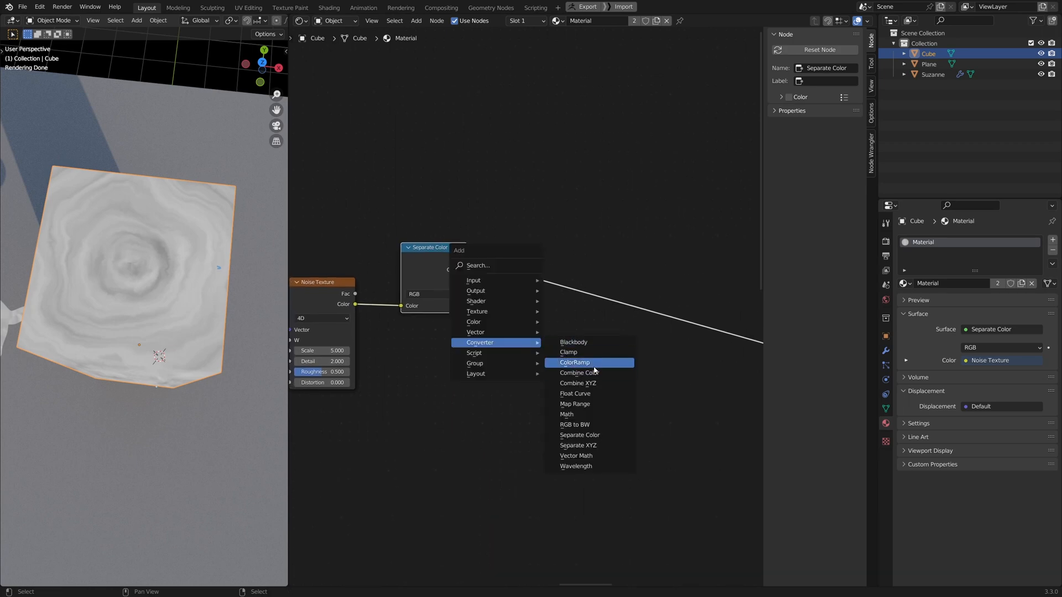
click(575, 362)
click(596, 288)
Step: Move the ColorRamp's black stop to 0.356 and pull its white stop inward to increase the grain contrast
drag(576, 307, 602, 307)
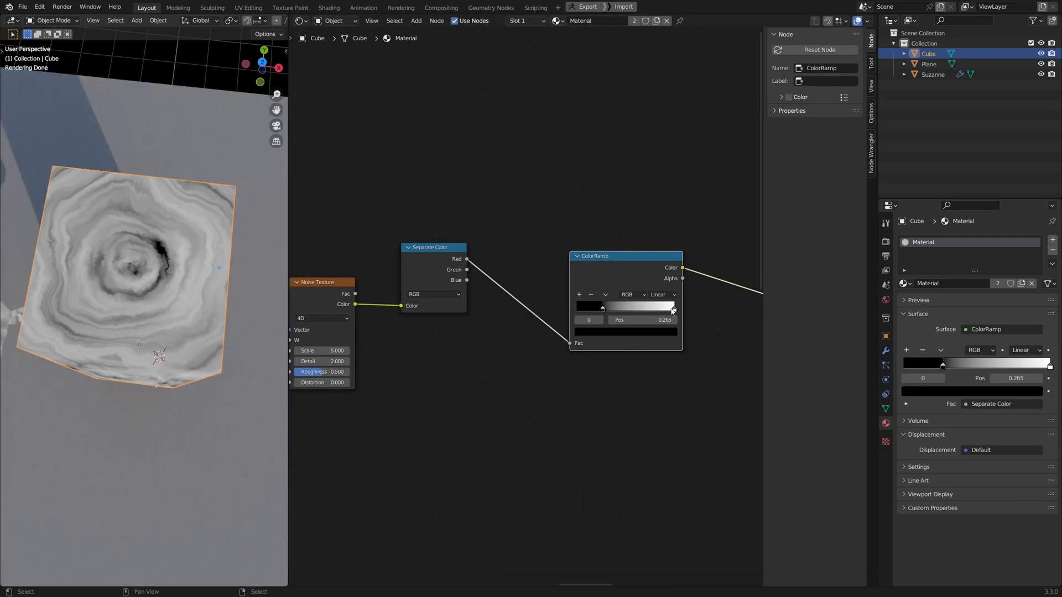
drag(672, 311, 605, 308)
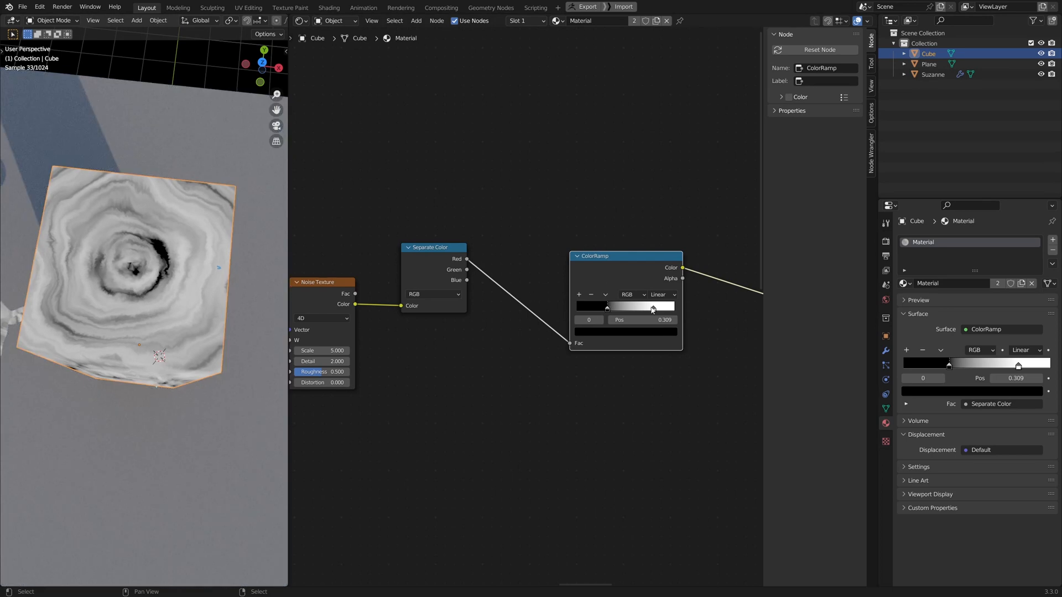
drag(652, 308, 613, 309)
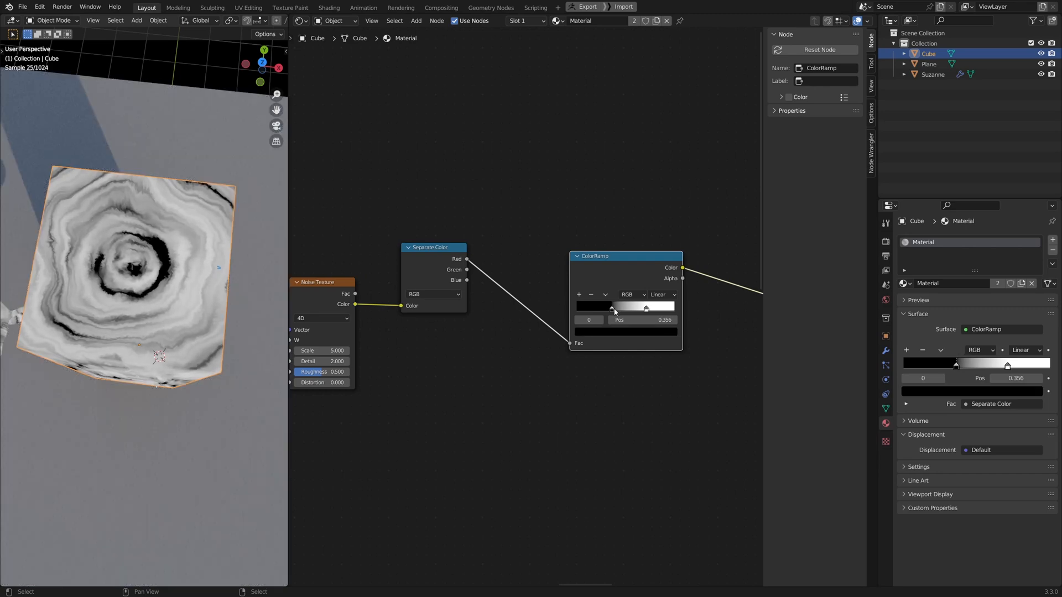
Step: Fine-tune the number in the Value node that feeds the Combine XYZ and math Multiply nodes
middle_drag(386, 316, 590, 327)
scroll(387, 301, down, 3)
middle_drag(354, 287, 796, 340)
scroll(476, 368, up, 2)
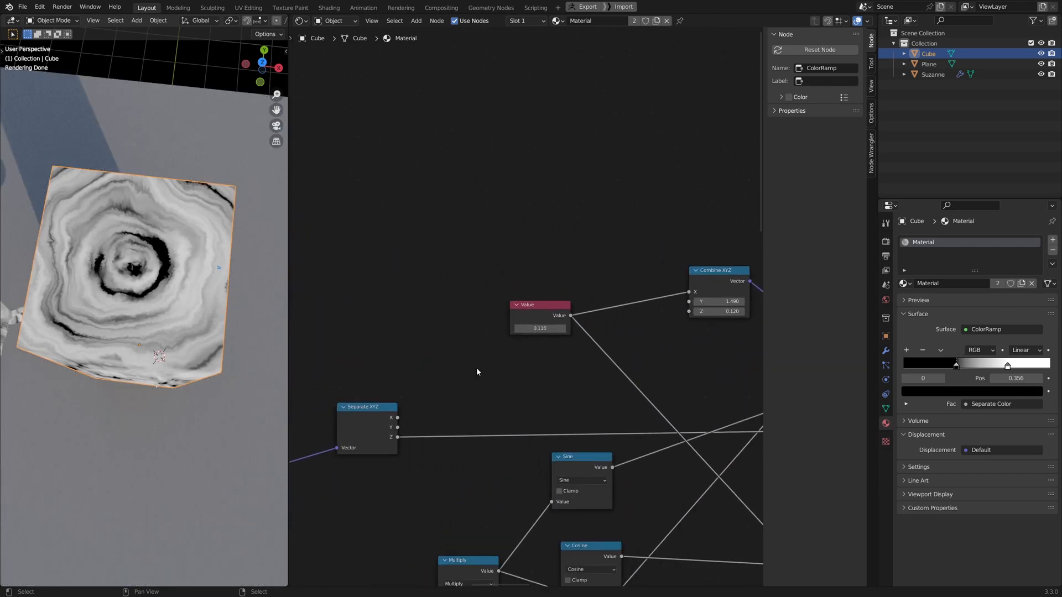
mouse_move(543, 334)
mouse_down()
mouse_move(525, 334)
mouse_move(539, 334)
mouse_up()
mouse_move(158, 291)
middle_down()
mouse_move(144, 229)
mouse_move(200, 246)
mouse_move(220, 334)
mouse_move(178, 297)
middle_up()
Step: Move the ColorRamp node across the node tree to sit just above the color Mix node
scroll(193, 264, down, 3)
middle_drag(326, 346, 217, 250)
scroll(419, 292, down, 10)
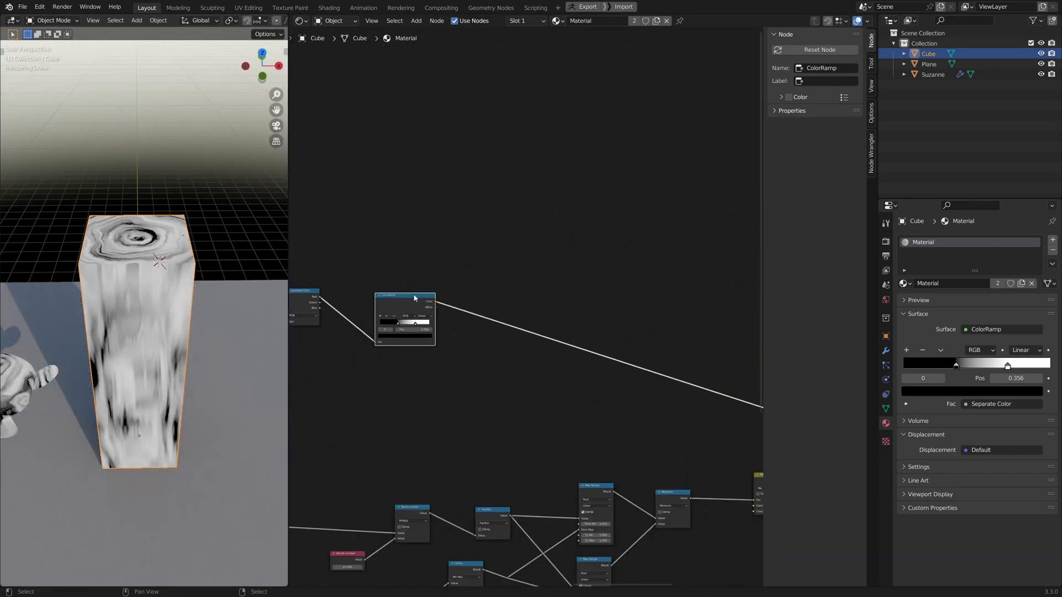
drag(414, 298, 713, 332)
middle_drag(718, 342, 401, 279)
scroll(401, 279, down, 2)
scroll(401, 279, up, 4)
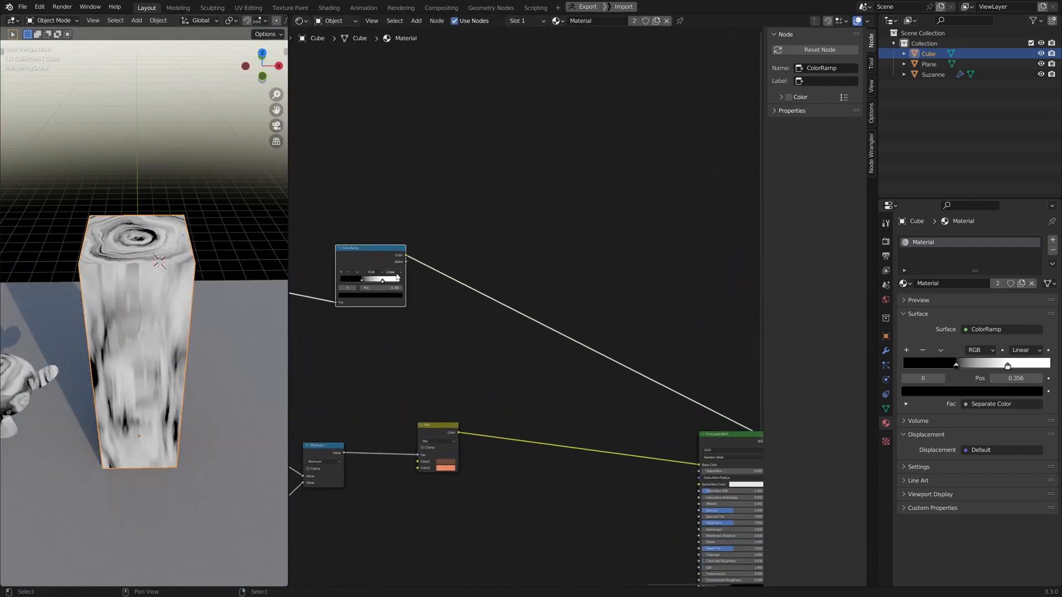
drag(401, 280, 472, 383)
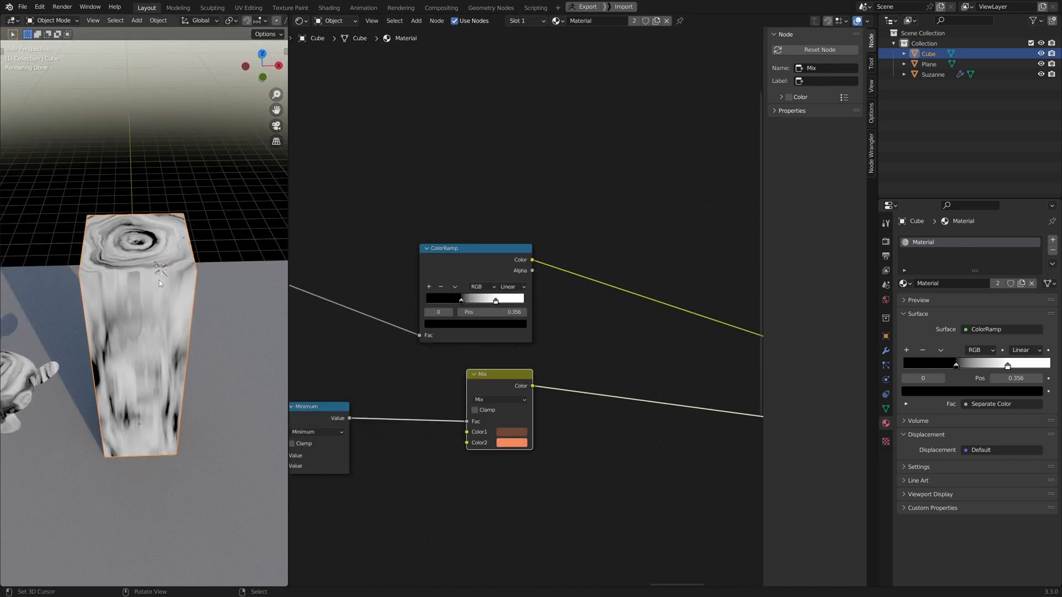
Step: Duplicate the Mix node onto the link to the Principled BSDF and set the copy's blending mode to Soft Light
middle_drag(158, 280, 232, 320)
middle_drag(492, 381, 455, 371)
key(shift+d)
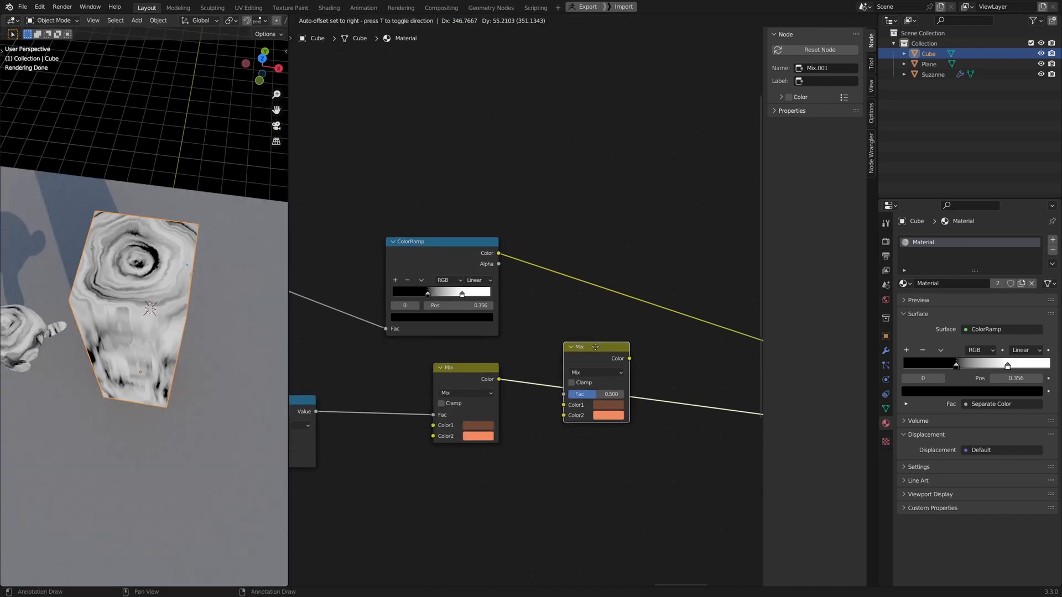
click(599, 350)
click(602, 373)
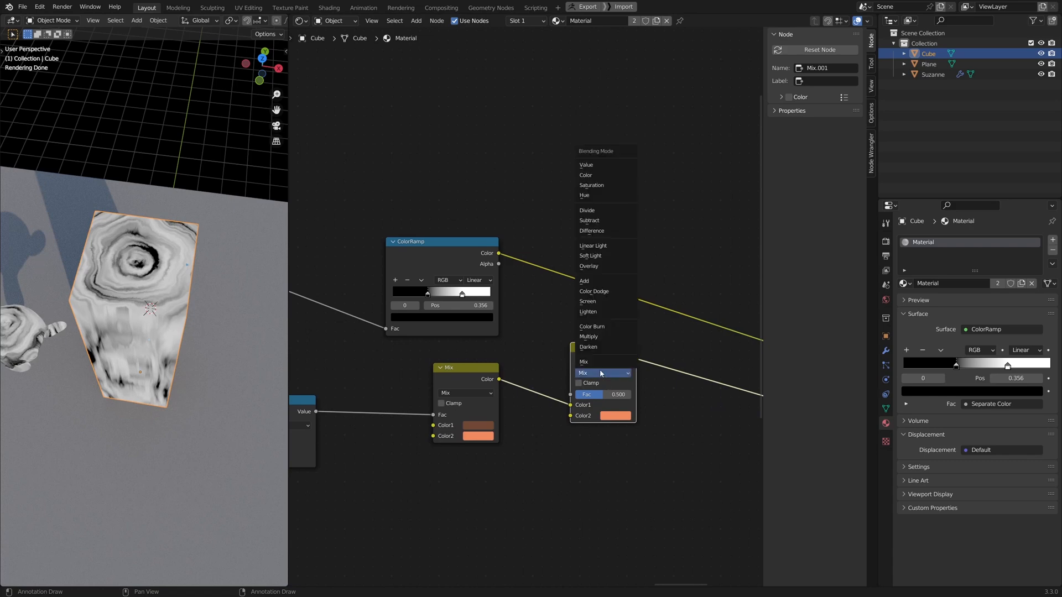
click(588, 259)
drag(600, 362, 659, 347)
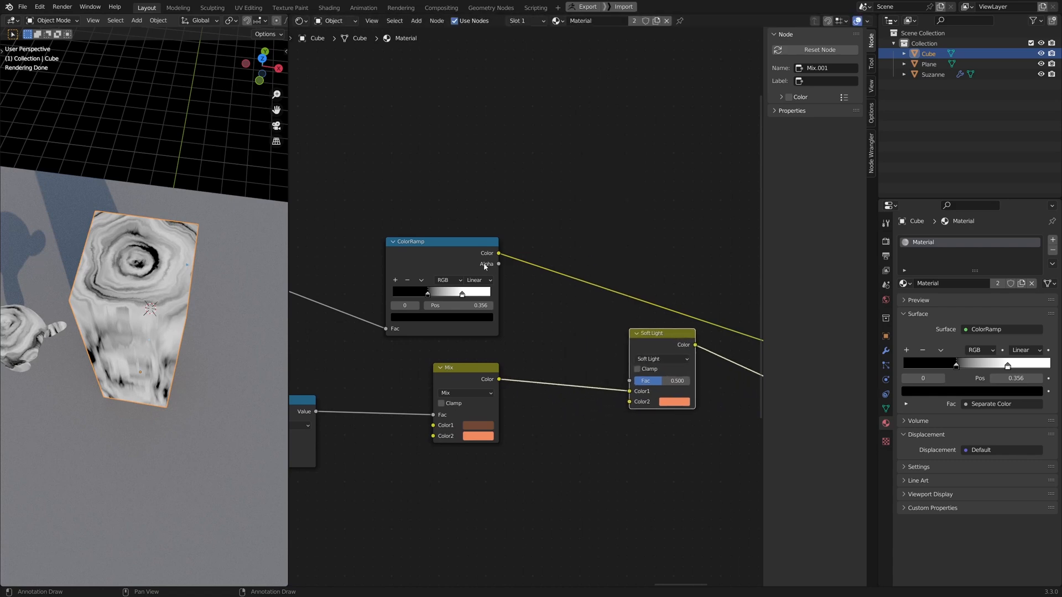
Step: Connect the ColorRamp's Color to the Soft Light node's Color2, set its Fac to 1.000, and preview the blend on the cube
drag(497, 252, 630, 401)
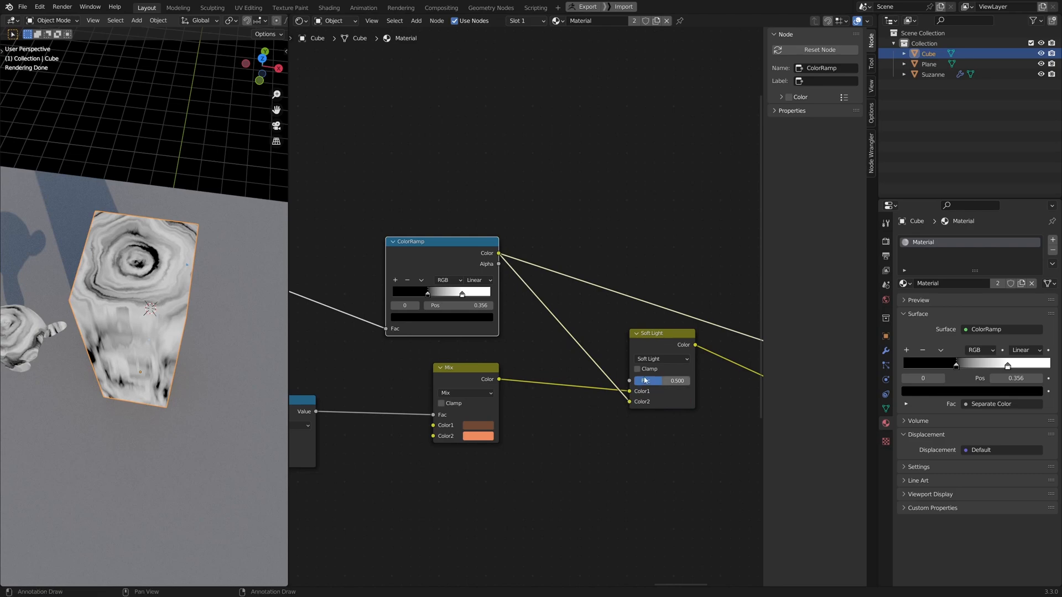
middle_drag(649, 376, 569, 375)
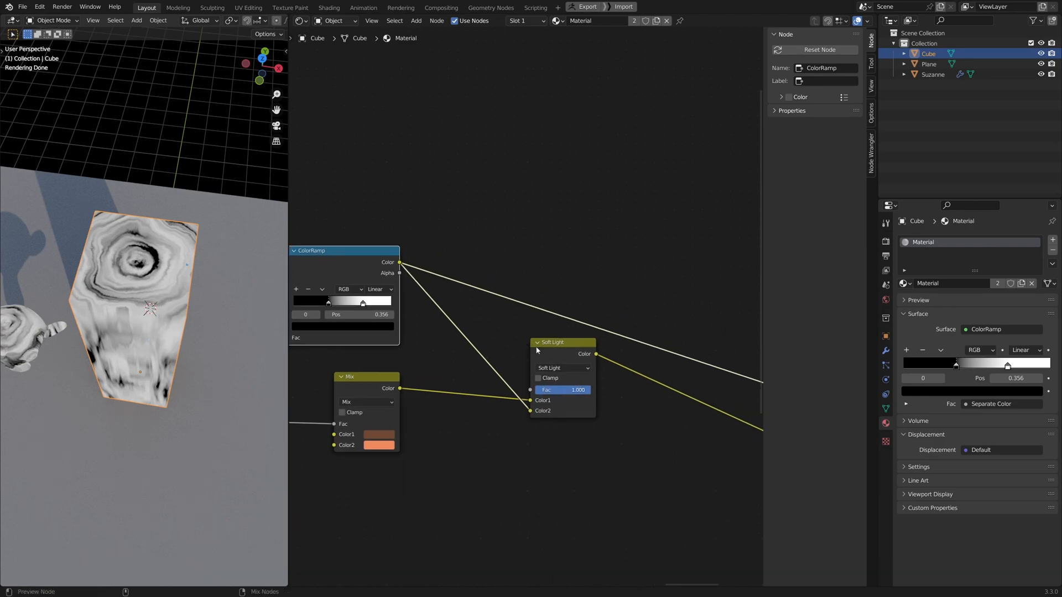
ctrl+shift+click(536, 350)
middle_drag(182, 332, 161, 243)
scroll(150, 346, up, 3)
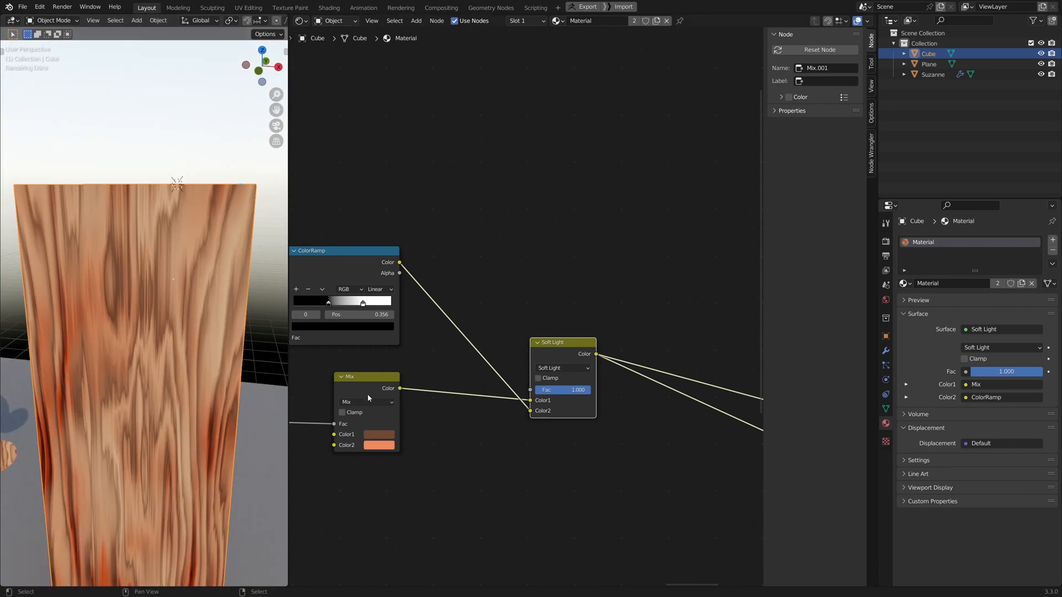
Step: Compare the plain Mix with the Soft Light blend and reconnect the Principled BSDF to the material output
ctrl+shift+click(369, 397)
ctrl+shift+click(566, 348)
scroll(625, 467, down, 3)
middle_drag(575, 470, 419, 438)
ctrl+shift+click(626, 342)
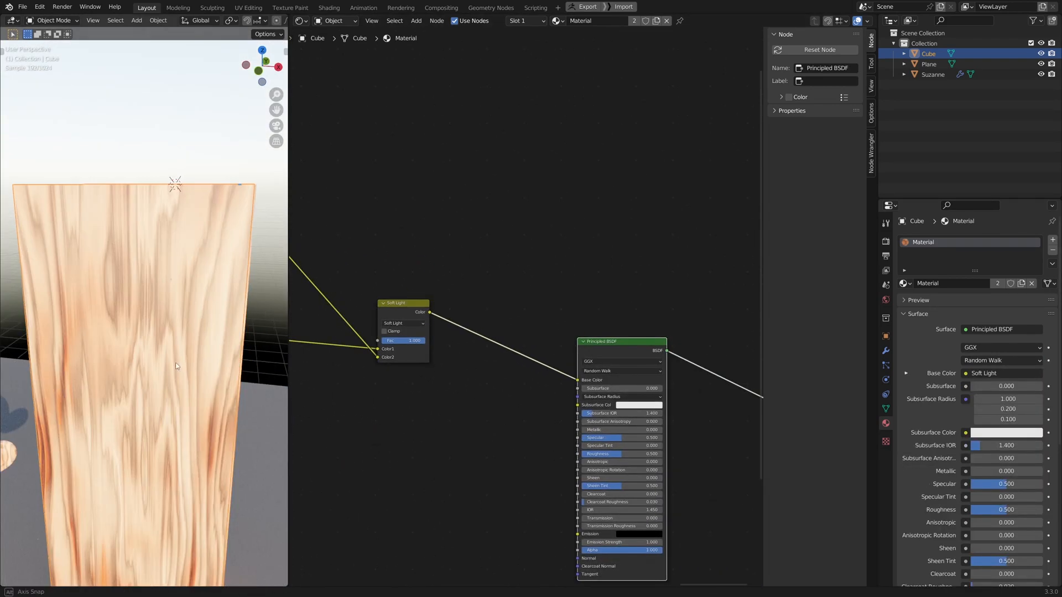
Step: Lower the Soft Light node's Fac to 0.587 to weaken the grain blend over the ring colors
middle_drag(175, 363, 166, 434)
middle_drag(228, 347, 407, 418)
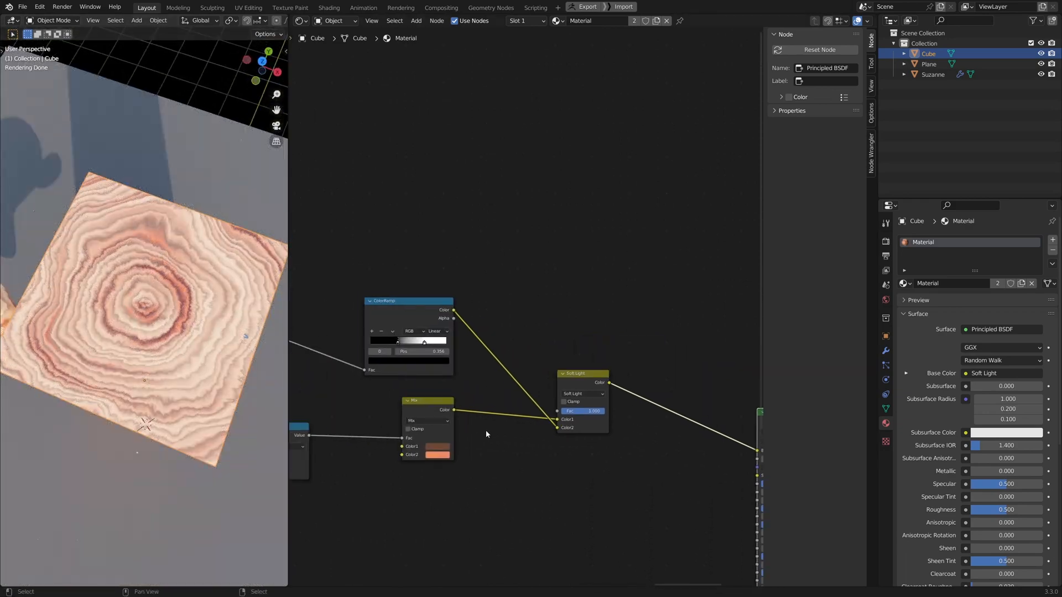
scroll(485, 434, up, 1)
drag(603, 428, 581, 428)
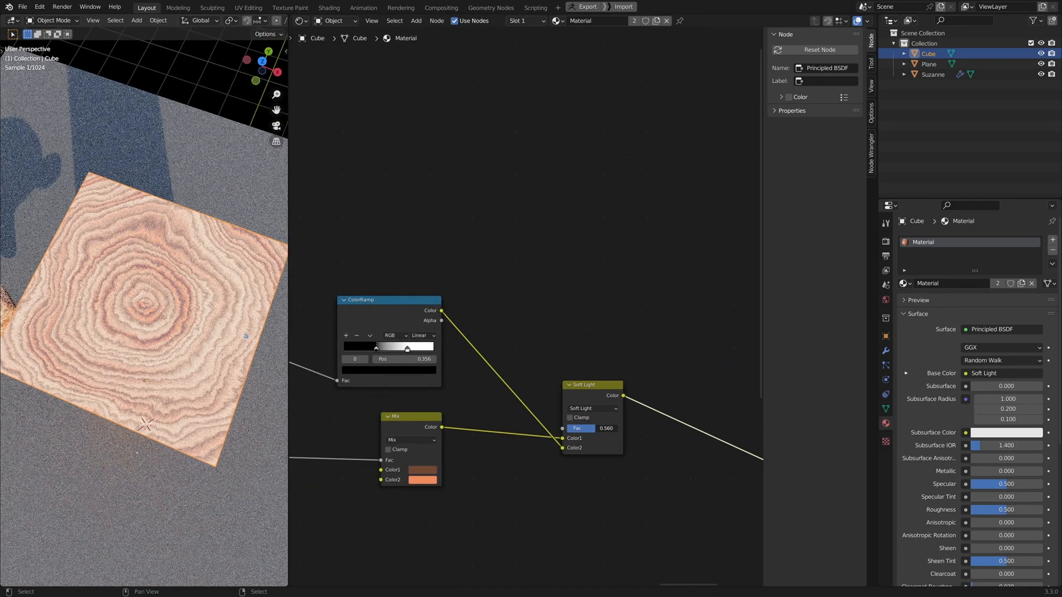
middle_drag(245, 336, 166, 349)
Step: Move the grain ColorRamp's black stop to about 0.265 and its white stop to 0.669
mouse_move(378, 347)
mouse_down()
mouse_move(408, 349)
mouse_move(368, 350)
mouse_up()
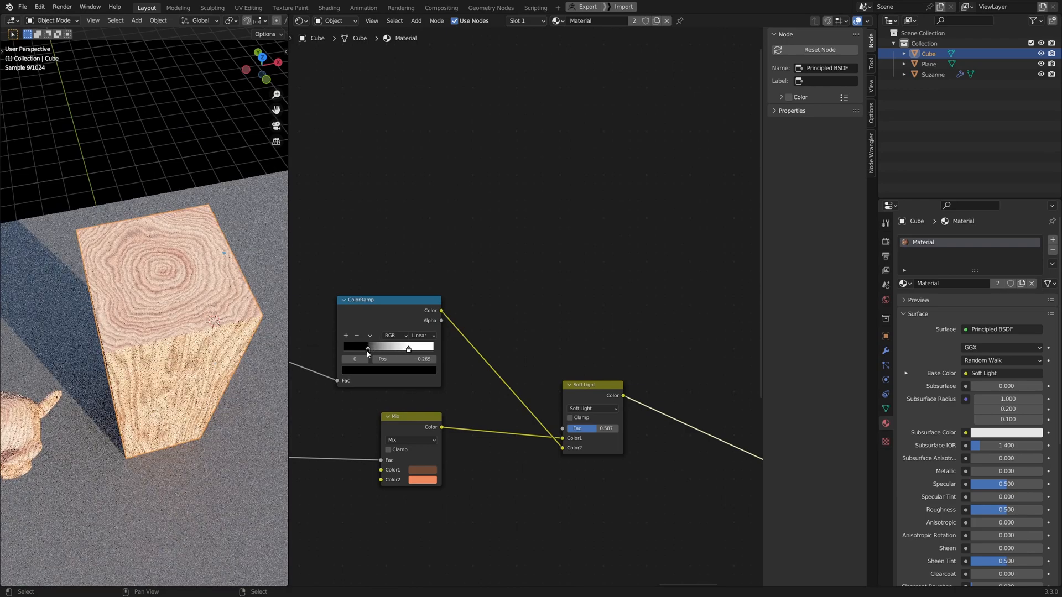
middle_drag(148, 399, 141, 345)
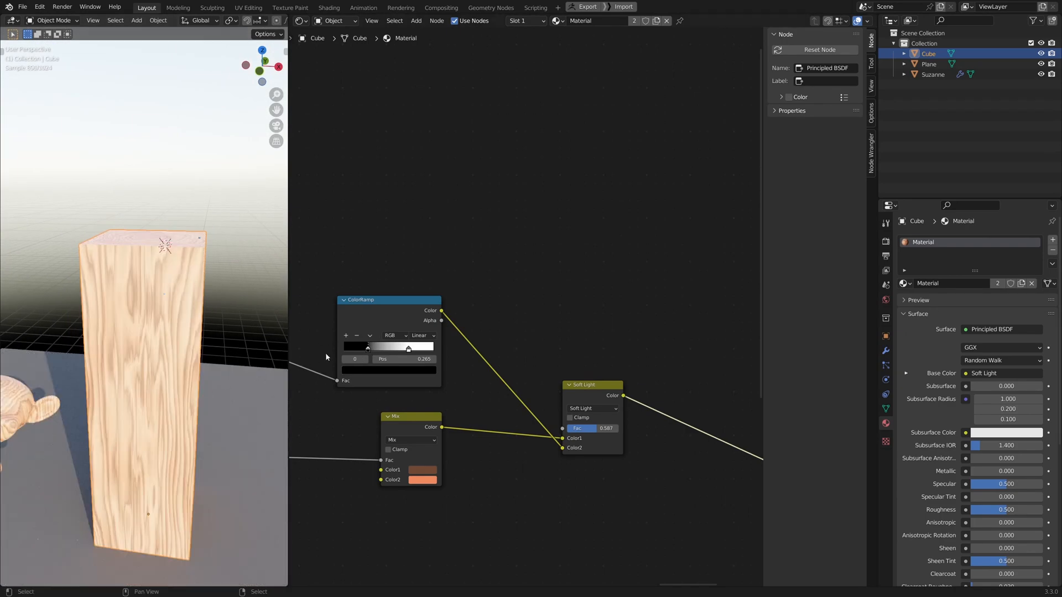
drag(408, 349, 404, 349)
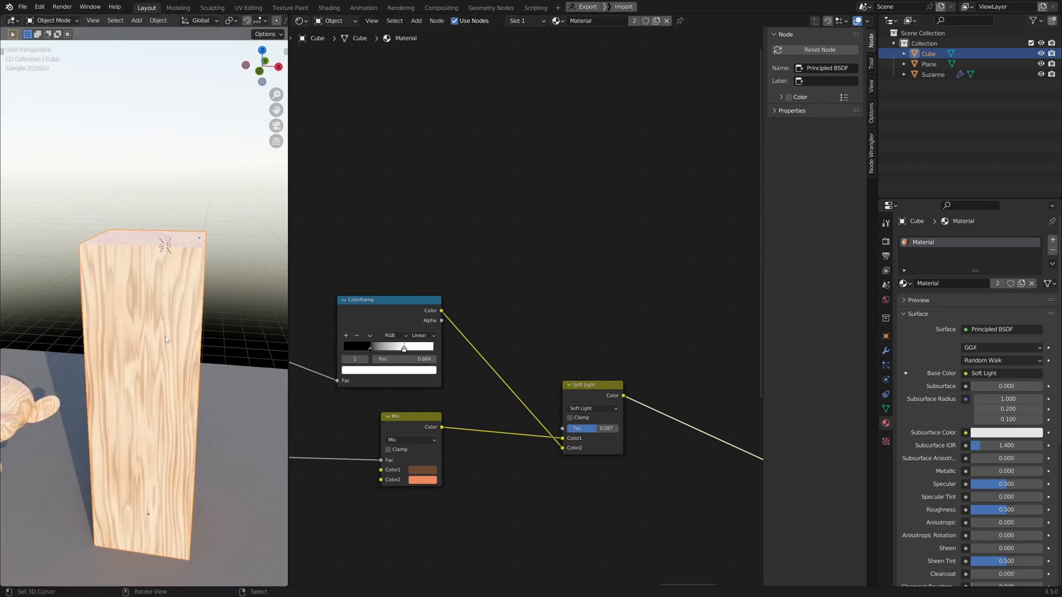
Step: Reposition the Value node that feeds the upper Combine XYZ node's X input and the Multiply node
mouse_move(132, 332)
middle_down()
mouse_move(124, 398)
mouse_move(136, 241)
mouse_move(171, 327)
mouse_move(131, 287)
mouse_move(133, 330)
middle_up()
scroll(132, 329, up, 2)
scroll(132, 330, down, 4)
middle_drag(363, 314, 836, 345)
scroll(238, 354, down, 4)
scroll(520, 232, down, 2)
middle_drag(402, 230, 522, 291)
scroll(521, 292, down, 1)
middle_drag(298, 290, 618, 311)
middle_drag(439, 268, 564, 279)
scroll(442, 264, up, 1)
drag(441, 258, 466, 242)
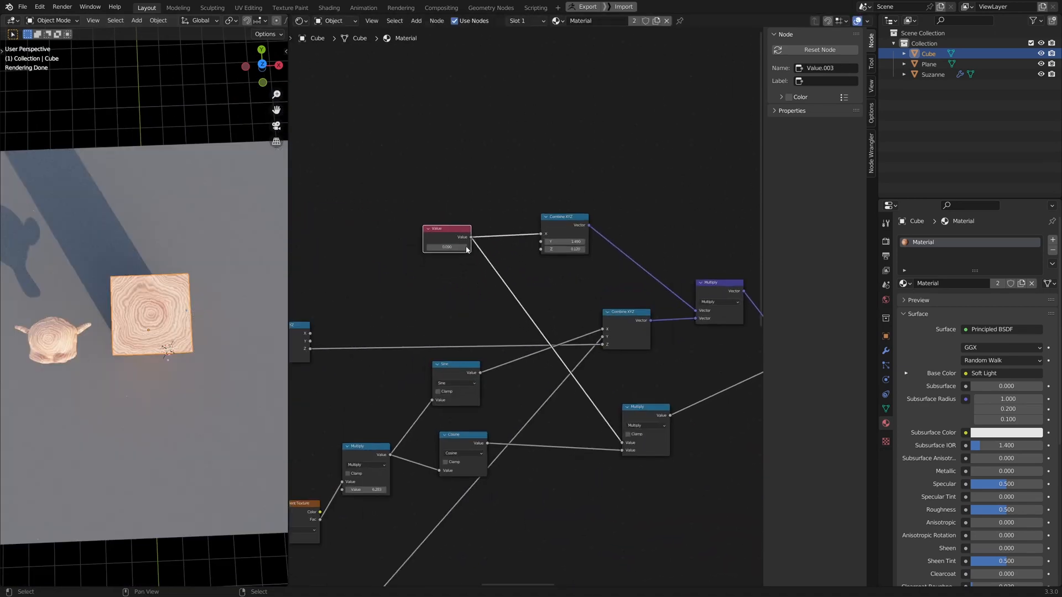
Step: Set the Value node driving Combine XYZ's X and the Multiply node to 0.200, and check the cube's rings
scroll(465, 246, up, 3)
scroll(230, 273, up, 3)
scroll(228, 280, up, 3)
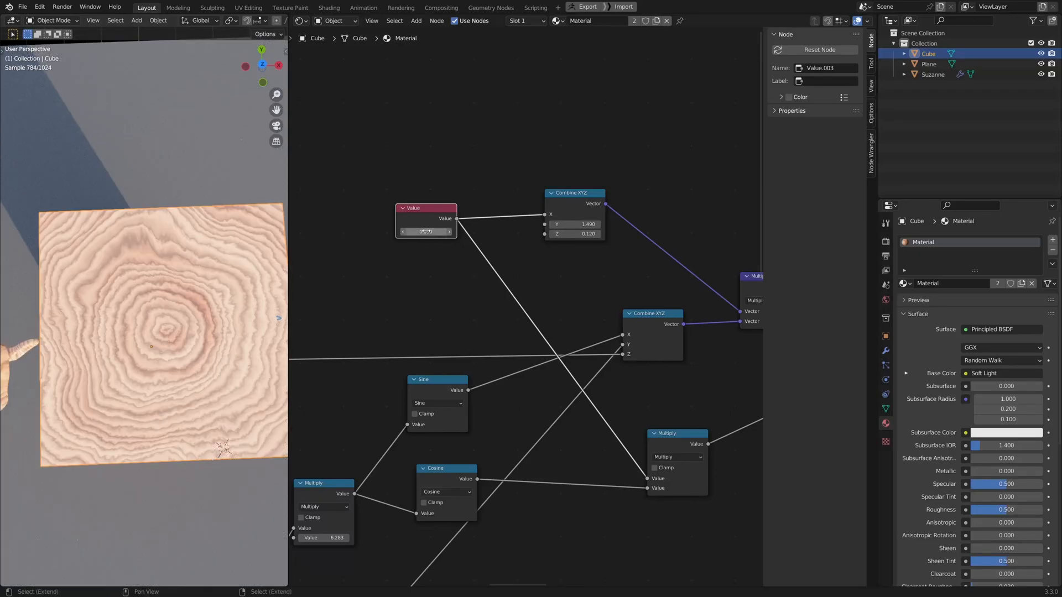
mouse_move(426, 232)
mouse_down()
mouse_move(443, 232)
mouse_move(418, 232)
mouse_up()
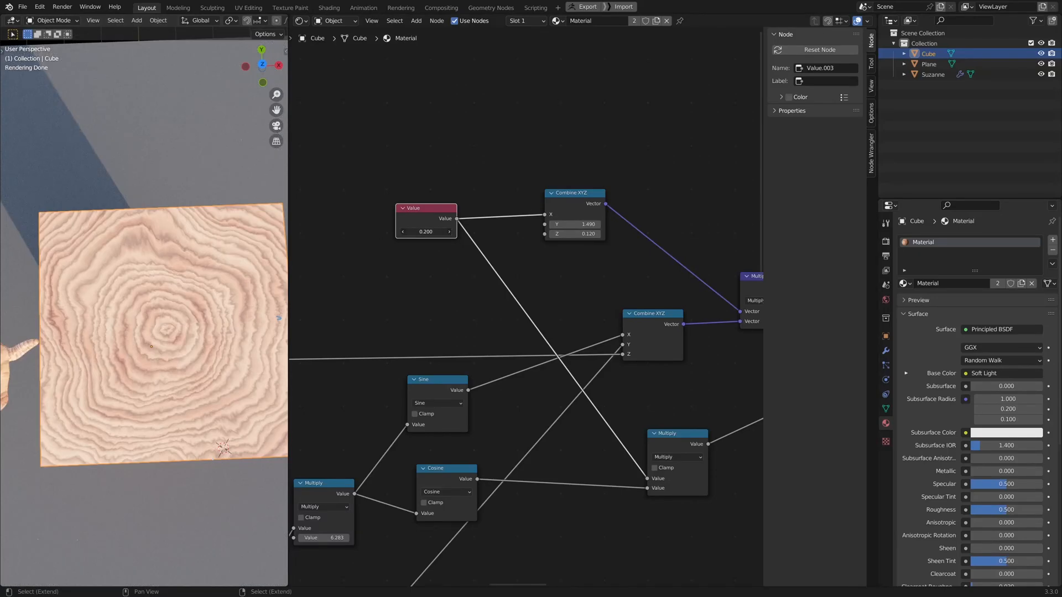
scroll(188, 358, down, 3)
middle_drag(188, 358, 169, 370)
Step: Preview the Separate Color node's Red output on the cube
scroll(406, 329, down, 5)
middle_drag(719, 326, 353, 343)
middle_drag(500, 358, 563, 359)
ctrl+shift+click(544, 330)
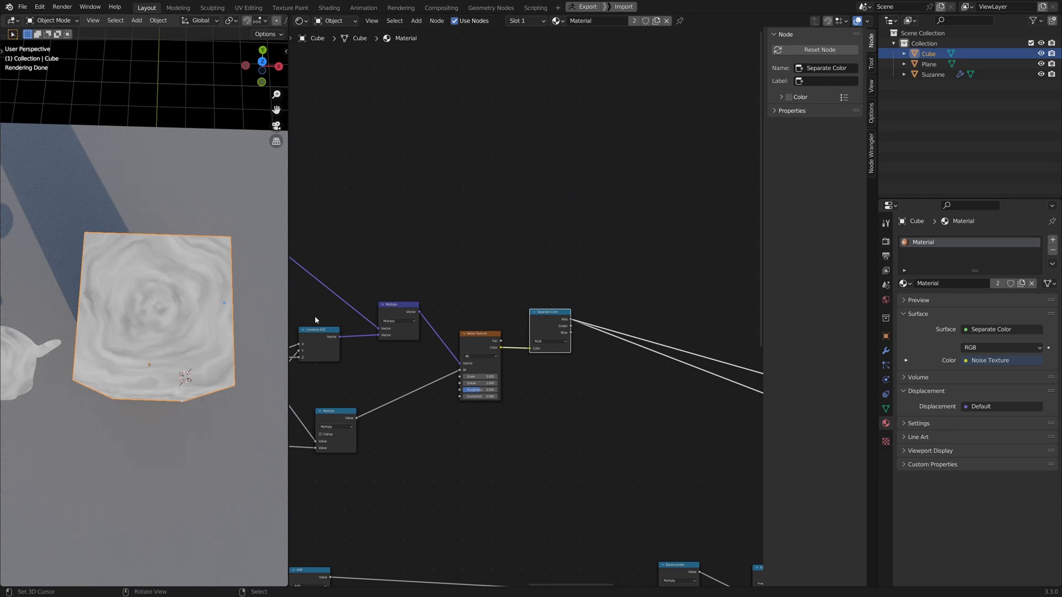
Step: Set the Value node feeding the upper Combine XYZ to 0.340 and that Combine XYZ's Y to 1.110
middle_drag(314, 316, 456, 343)
scroll(518, 379, up, 5)
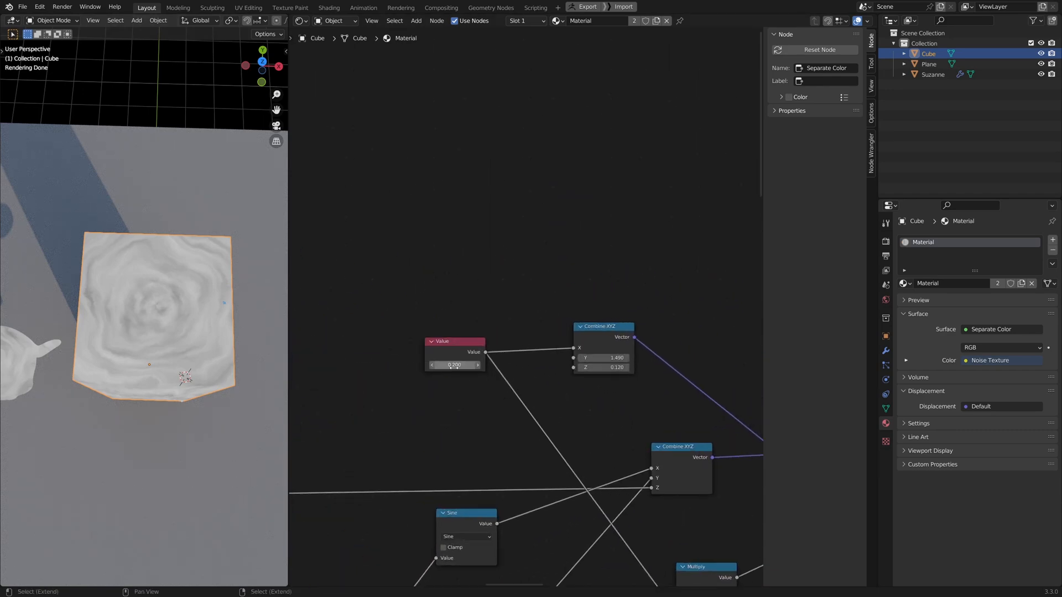
shift+drag(452, 365, 530, 365)
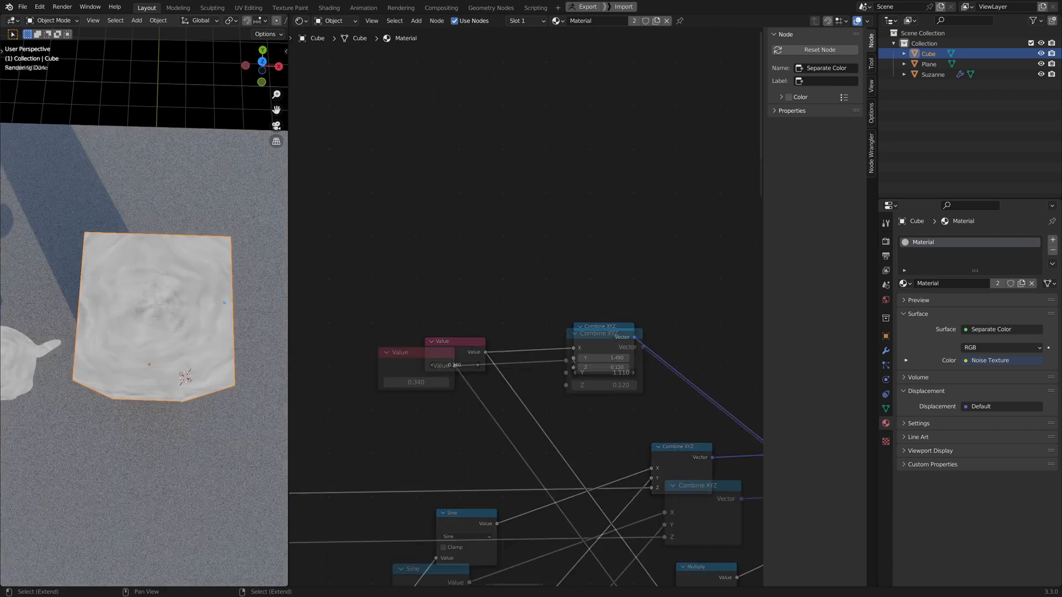
drag(604, 373, 701, 373)
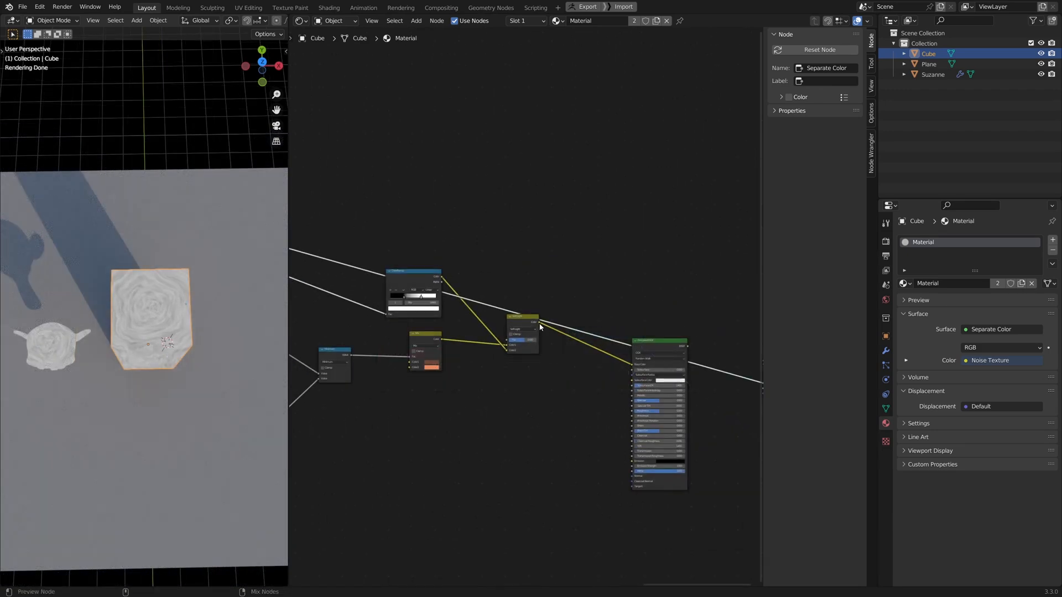
Step: Reconnect the Principled BSDF to the material output and raise the Soft Light node's Fac to 0.867
ctrl+shift+click(667, 346)
scroll(530, 359, up, 2)
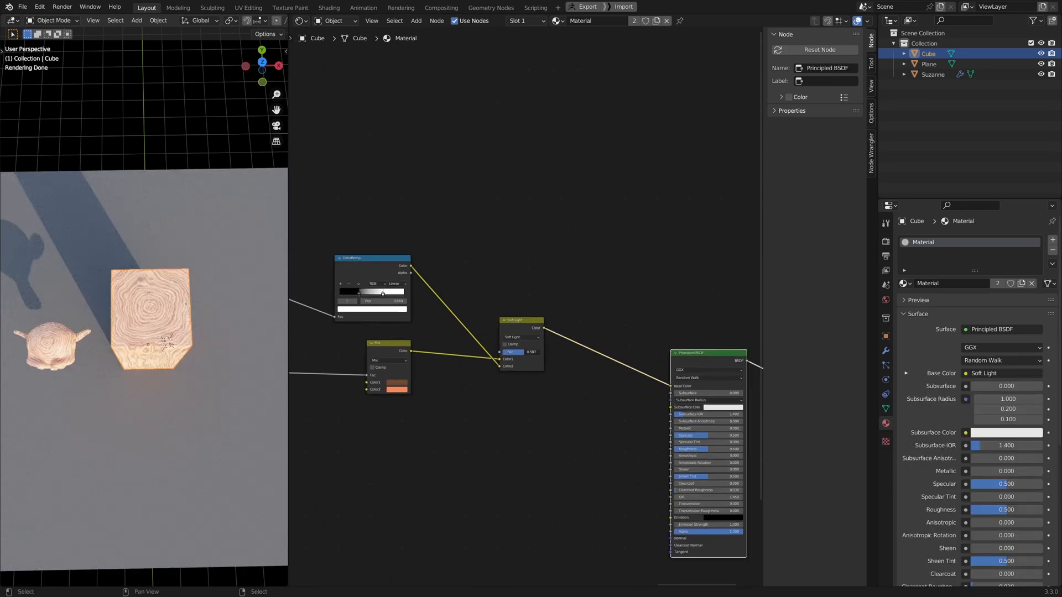
drag(517, 352, 535, 352)
middle_drag(166, 347, 197, 293)
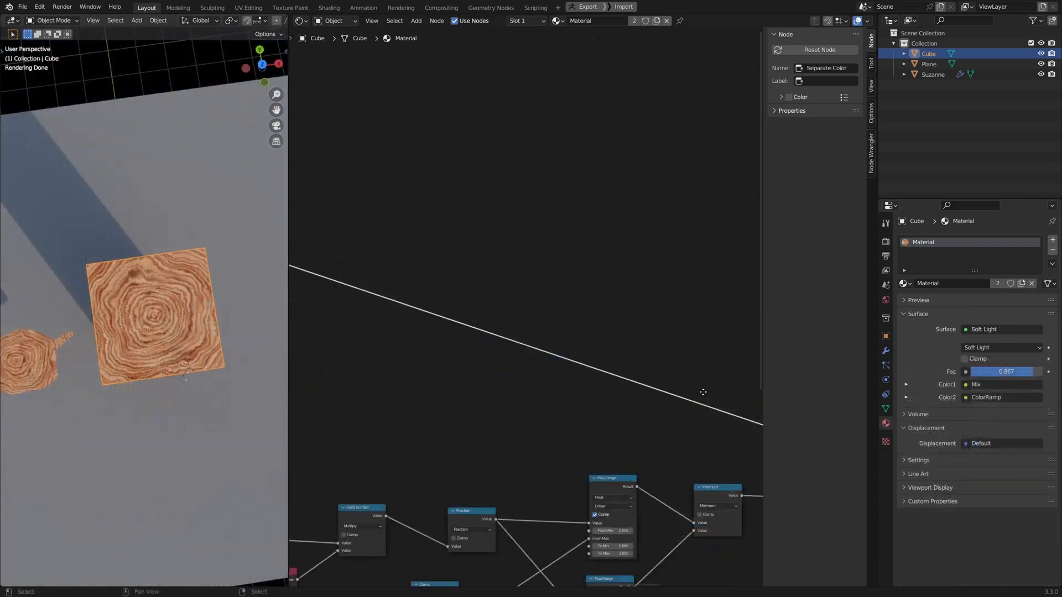
Step: Preview the Soft Light node's output directly and examine the grain on the cube's top and sides
click(534, 297)
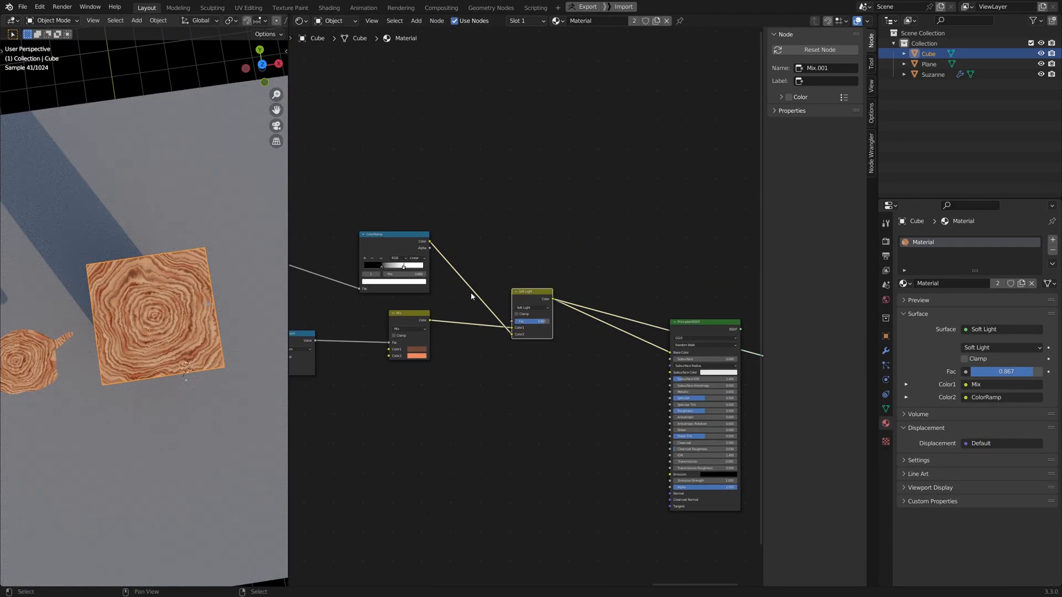
middle_drag(182, 331, 193, 312)
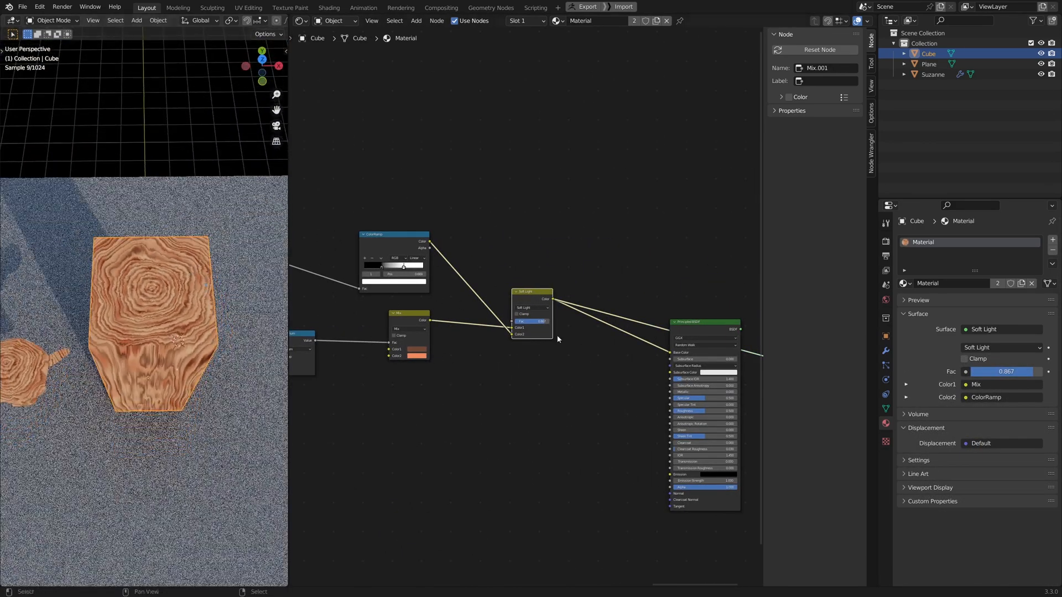
middle_drag(533, 327, 561, 330)
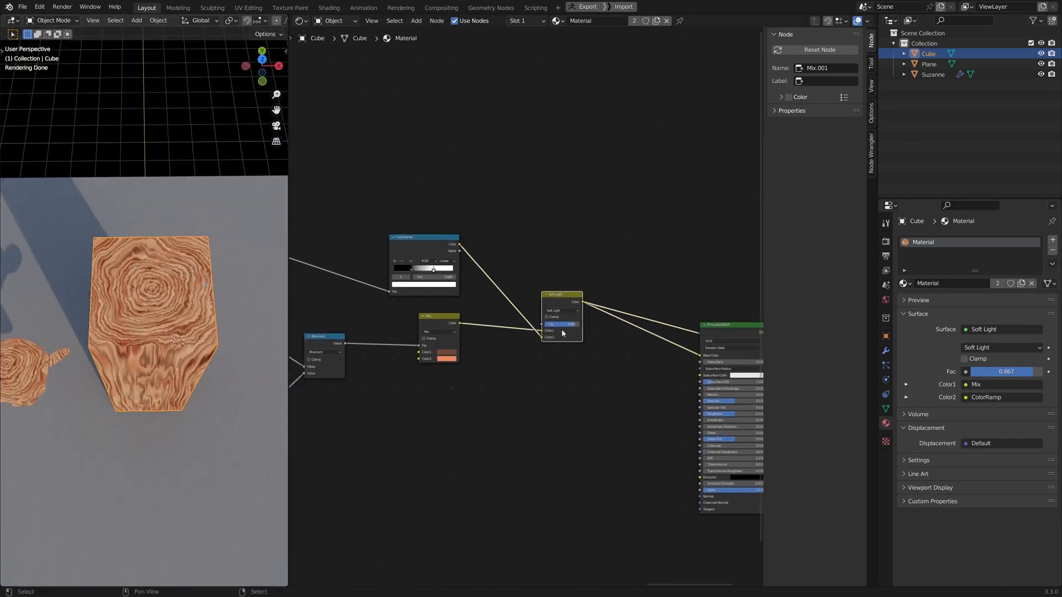
middle_drag(452, 294, 719, 372)
scroll(106, 381, up, 5)
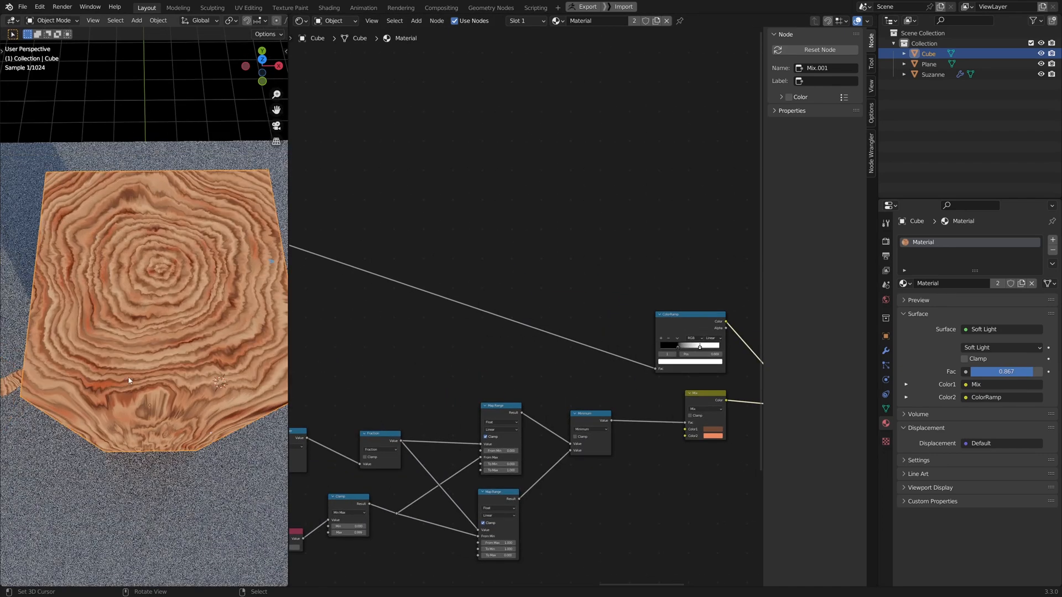
middle_drag(105, 378, 116, 396)
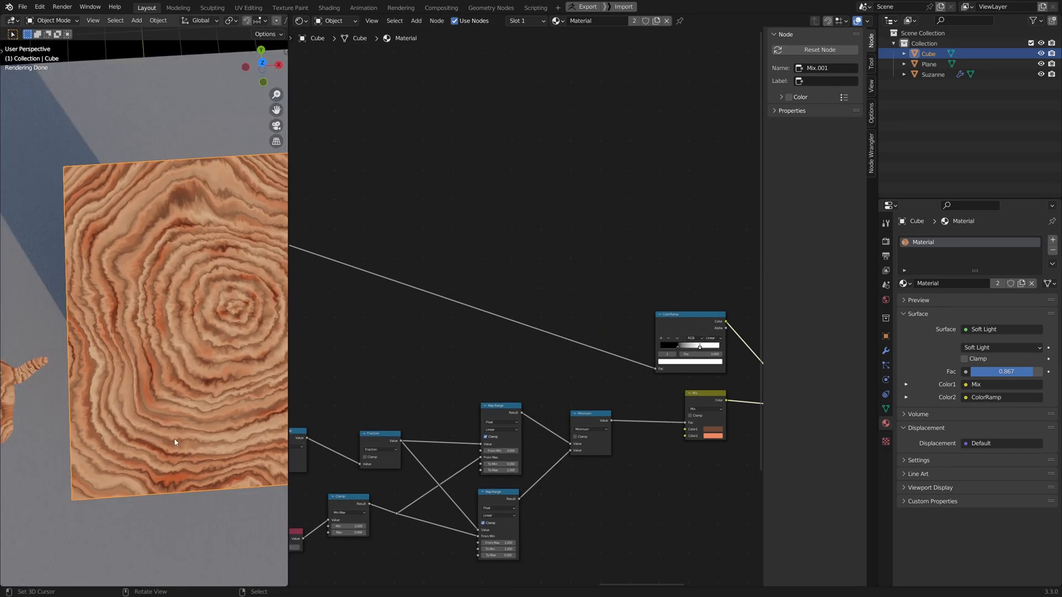
Step: Add a Map Range node after the grain's Separate Color node and connect the Blue output to its Value
middle_drag(526, 366, 667, 437)
scroll(586, 398, down, 2)
scroll(558, 462, up, 10)
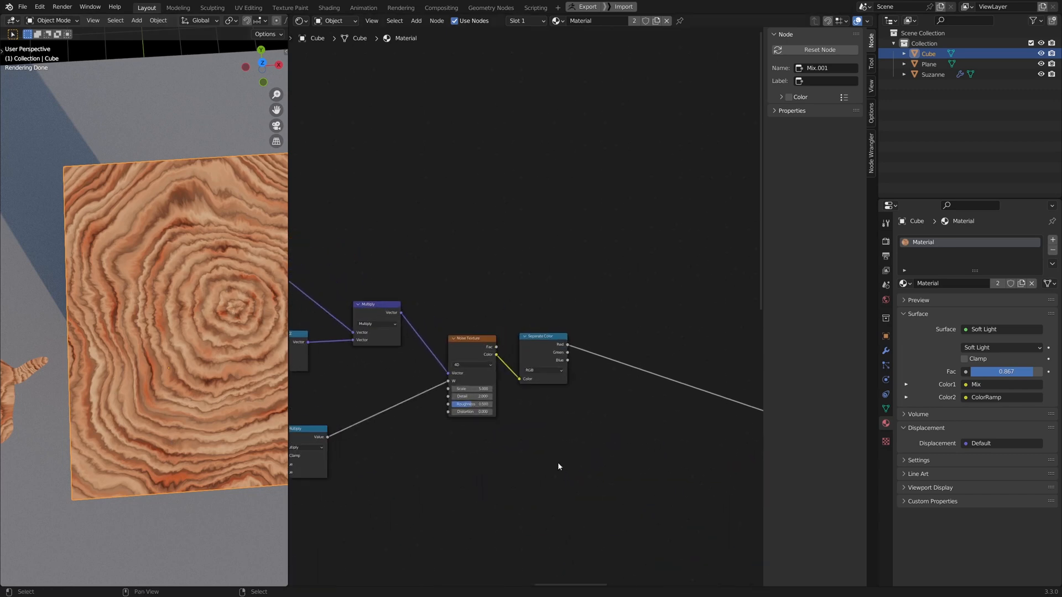
drag(569, 405, 572, 396)
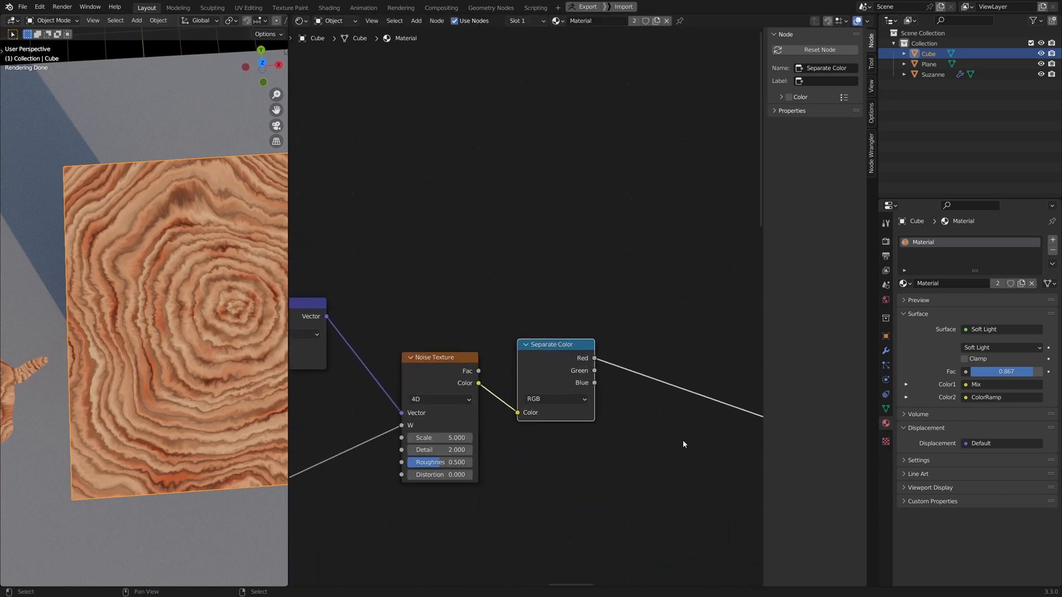
key(KP_Decimal)
key(shift+a)
mouse_move(634, 414)
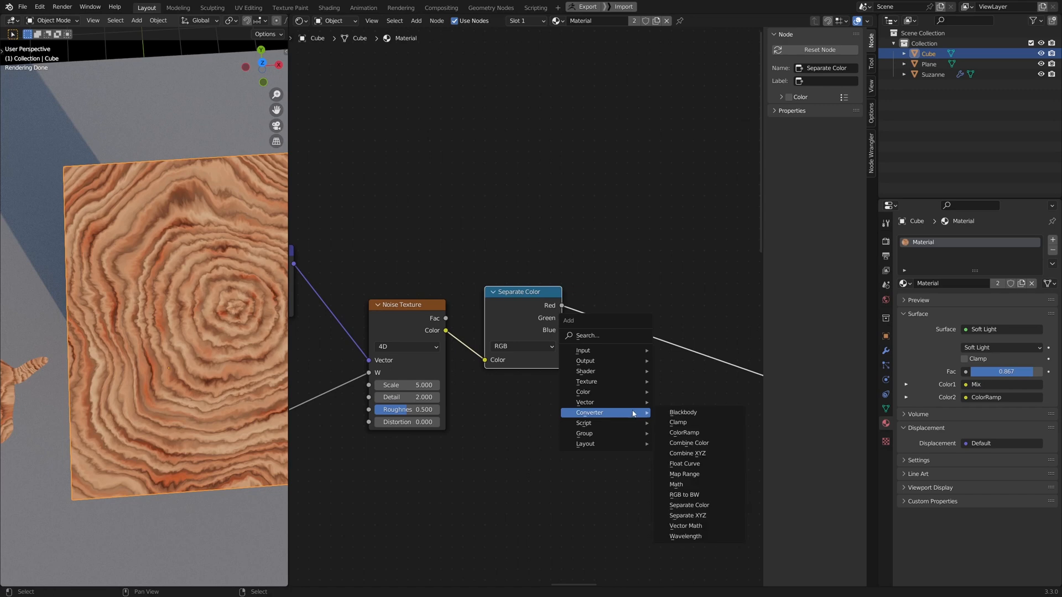
click(684, 473)
click(680, 457)
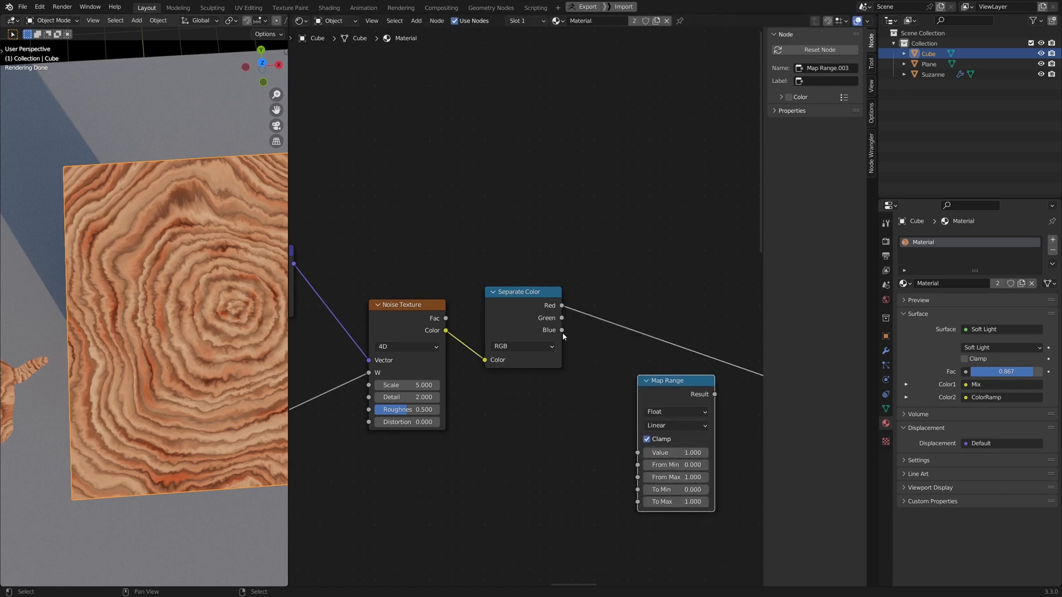
drag(562, 331, 636, 452)
middle_drag(571, 436, 470, 444)
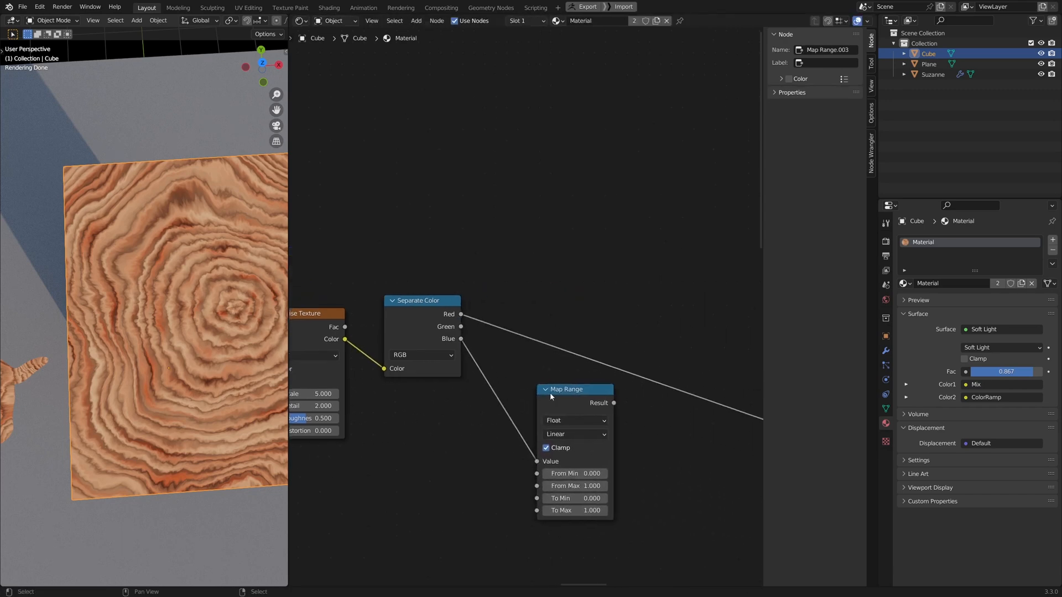
Step: Preview the new Map Range node on the cube and set its From Min to 0.340 and From Max to 0.400
ctrl+shift+click(550, 393)
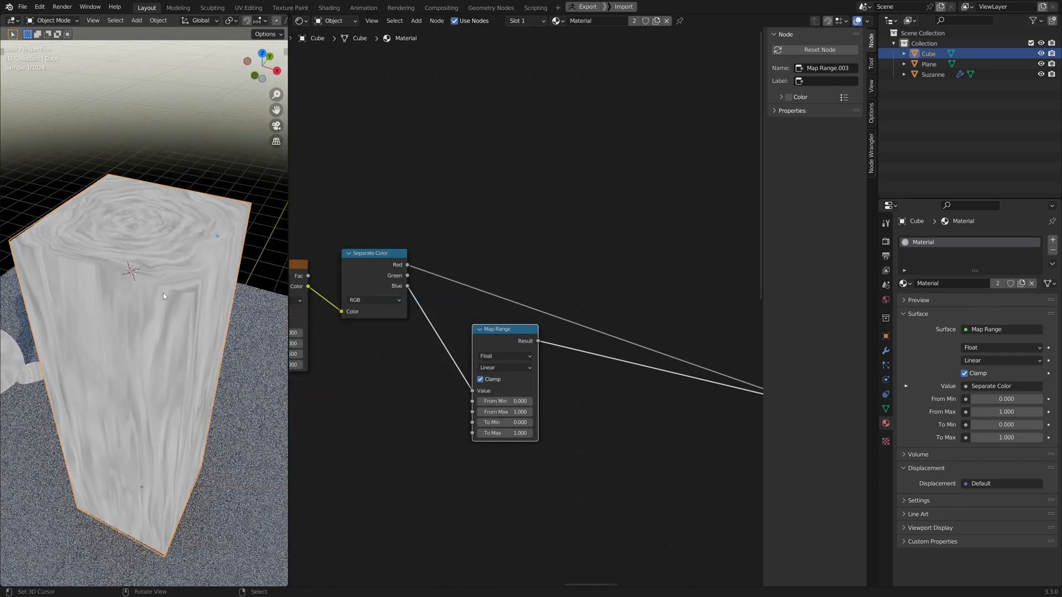
scroll(164, 296, down, 1)
scroll(528, 415, up, 2)
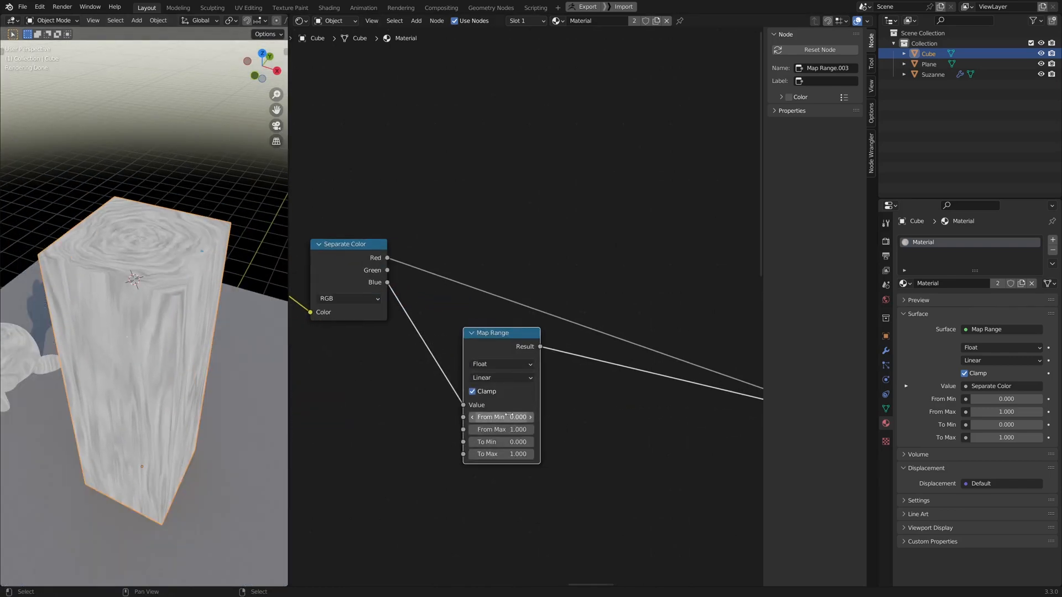
mouse_move(476, 421)
mouse_down()
mouse_move(517, 422)
mouse_move(484, 429)
mouse_up()
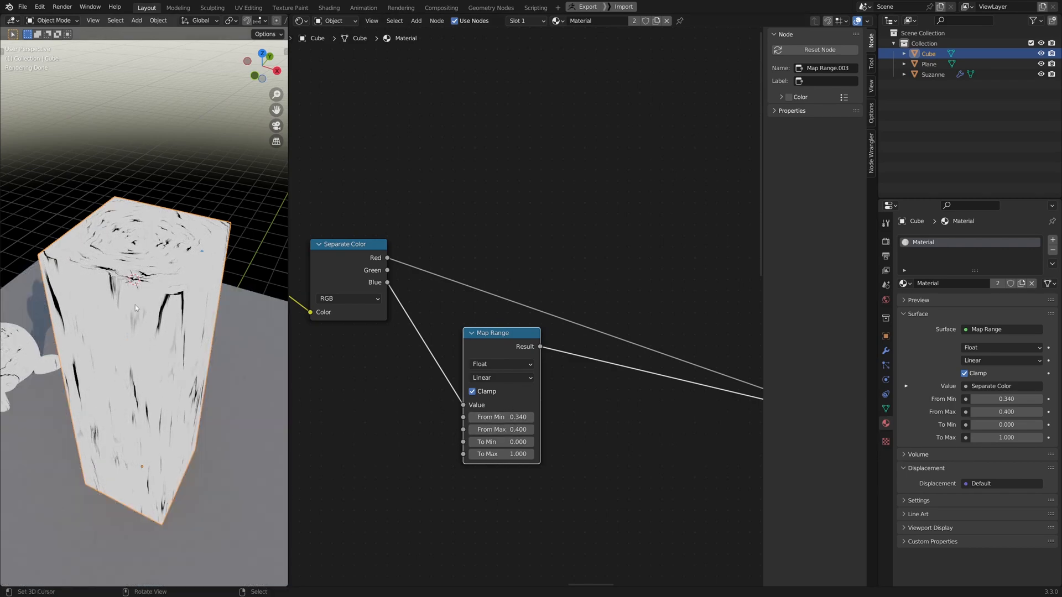
middle_drag(135, 308, 193, 364)
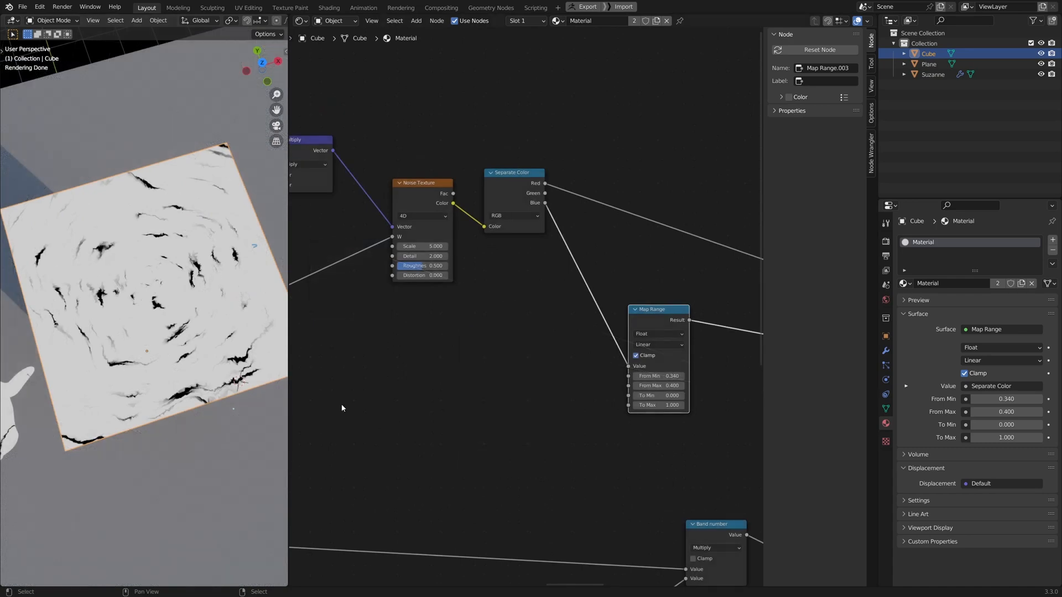
Step: Set the Map Range node's To Min to 0.920
middle_drag(510, 429, 388, 424)
scroll(433, 437, up, 3)
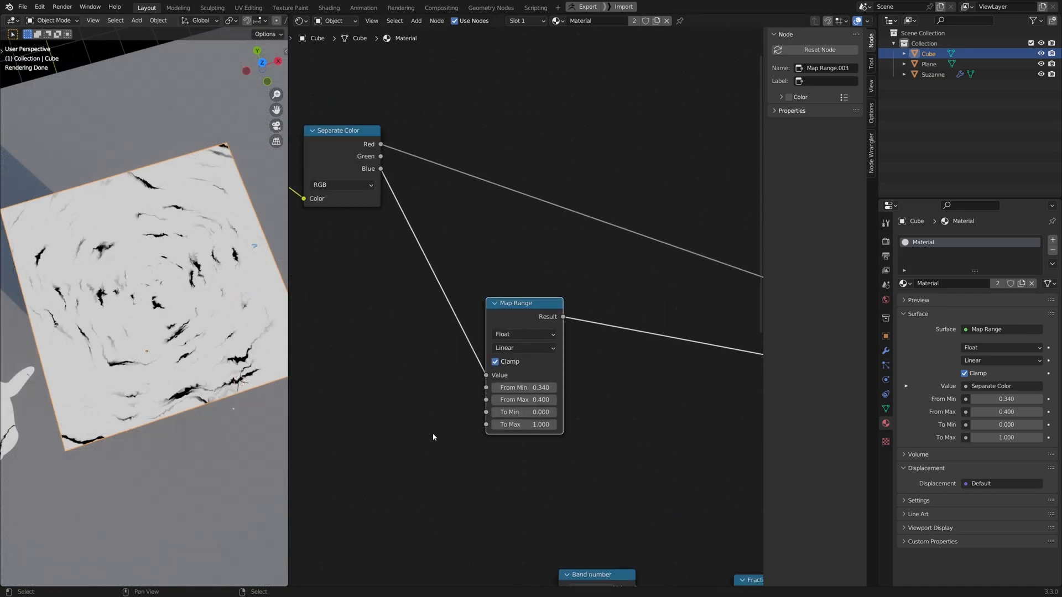
scroll(511, 317, up, 1)
middle_drag(509, 323, 498, 248)
scroll(519, 310, up, 2)
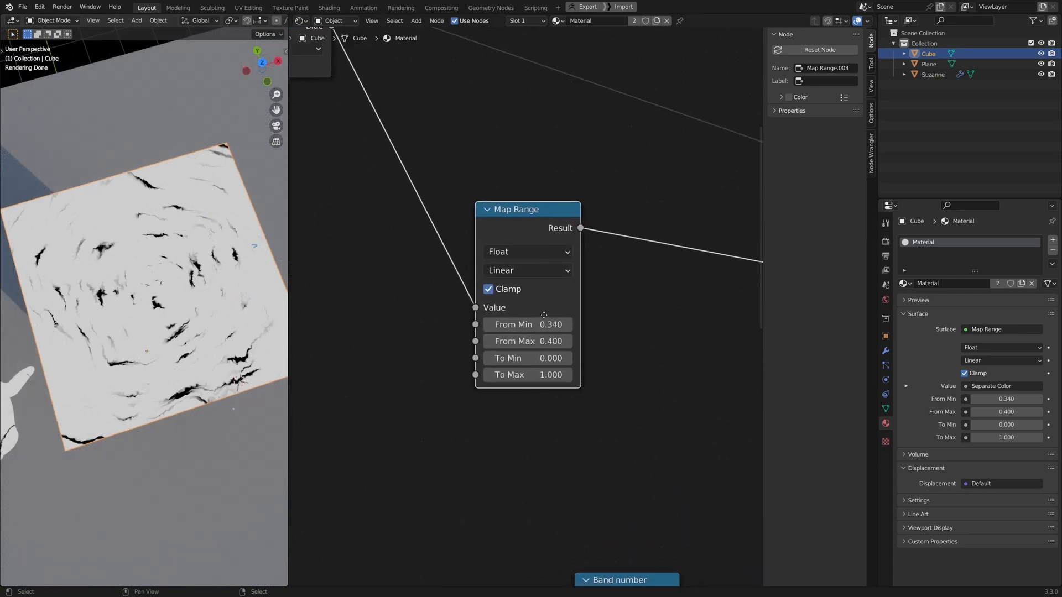
drag(528, 355, 580, 355)
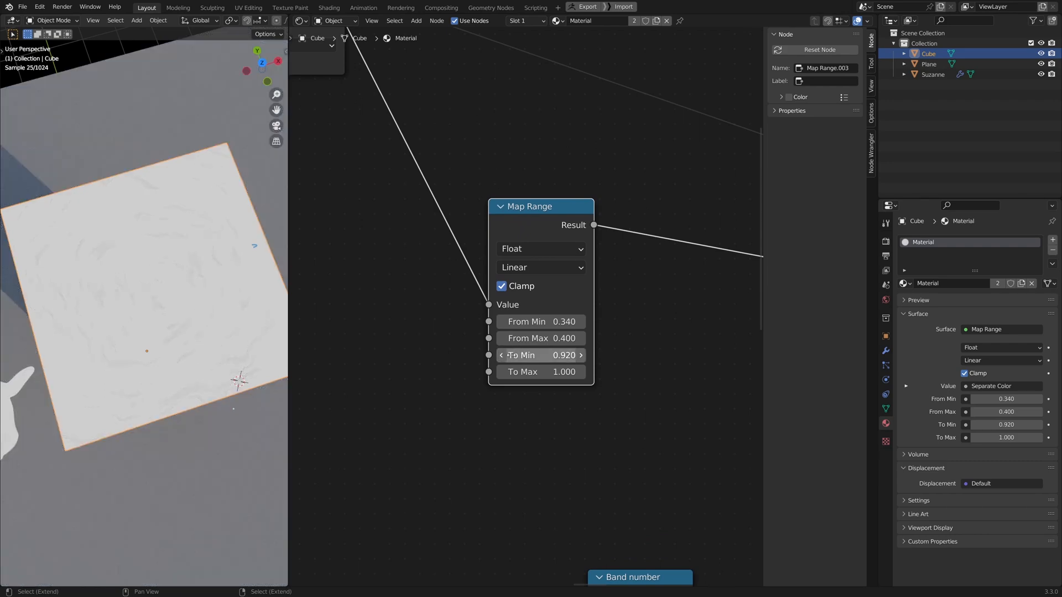
middle_drag(200, 313, 154, 331)
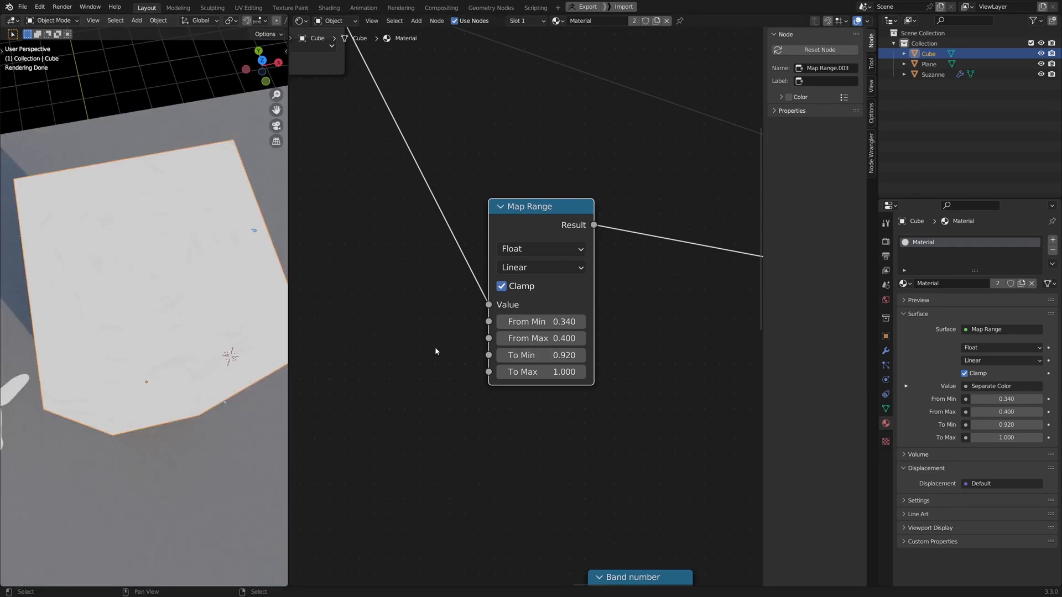
click(528, 355)
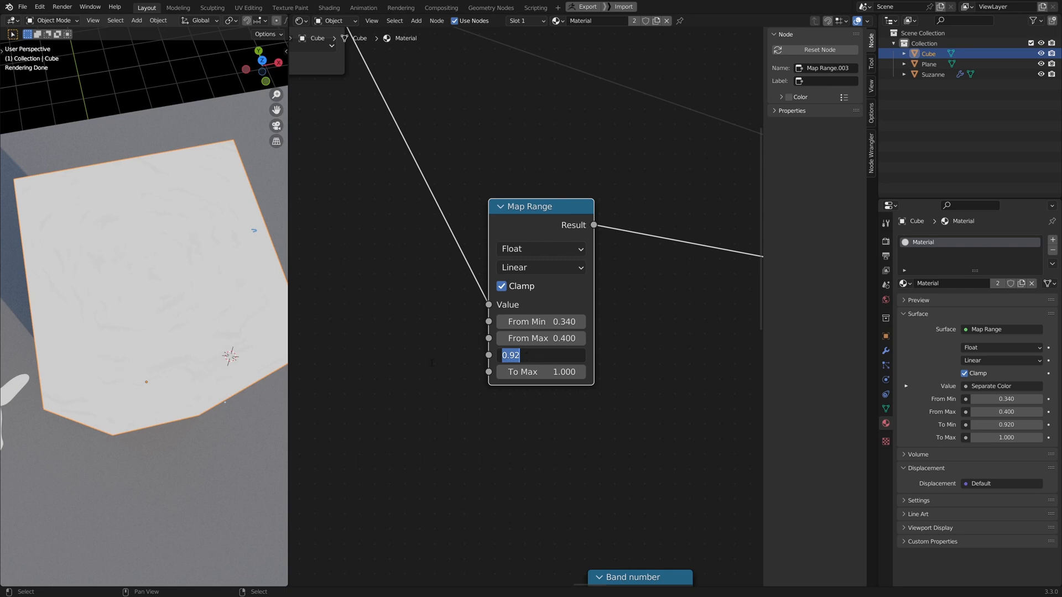
click(246, 237)
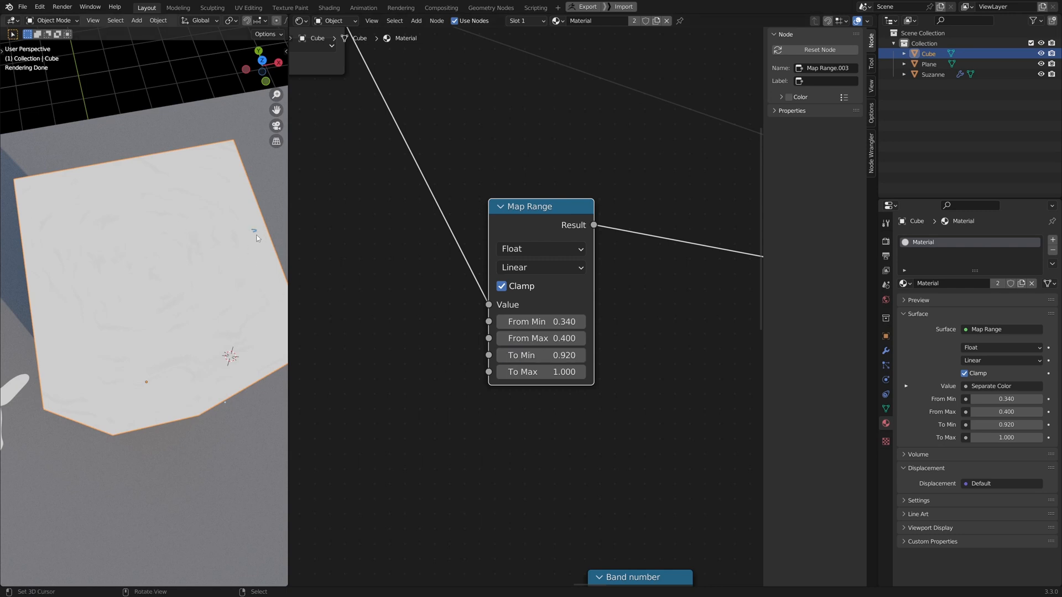
Step: Add a Value node beside the streak Map Range node
ctrl+middle_drag(420, 360, 383, 369)
key(shift+a)
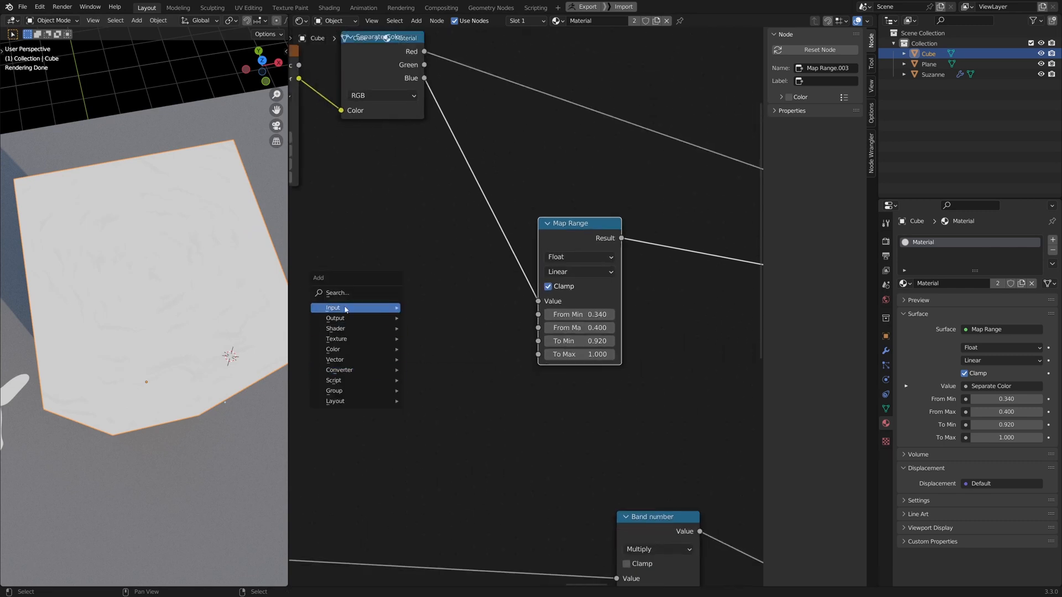
mouse_move(345, 309)
click(442, 497)
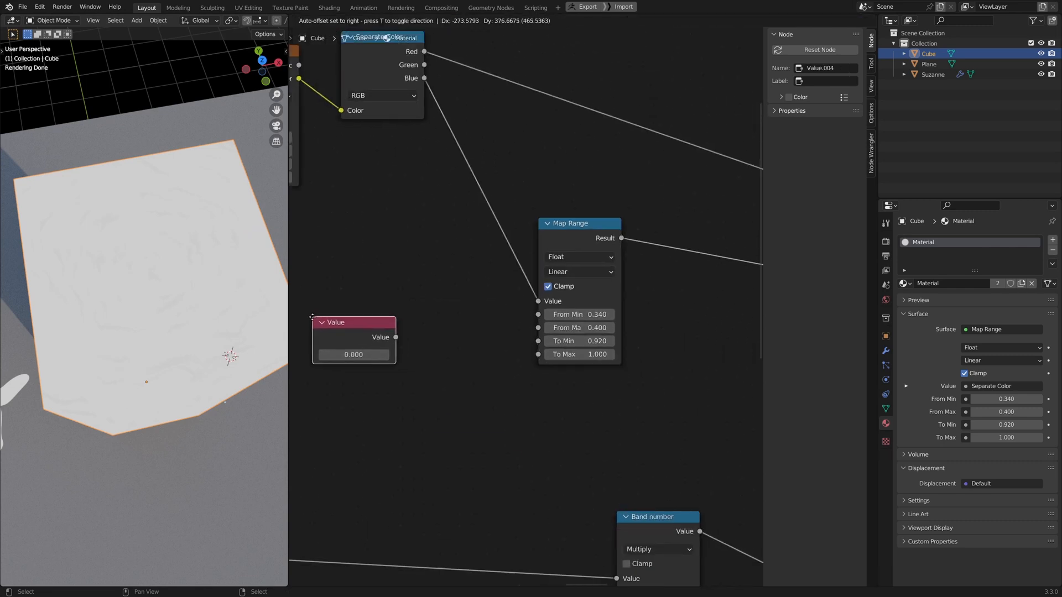
click(353, 332)
Step: Add a Math node between the new Value node and the Map Range node and set its operation to Subtract
key(shift+a)
mouse_move(442, 375)
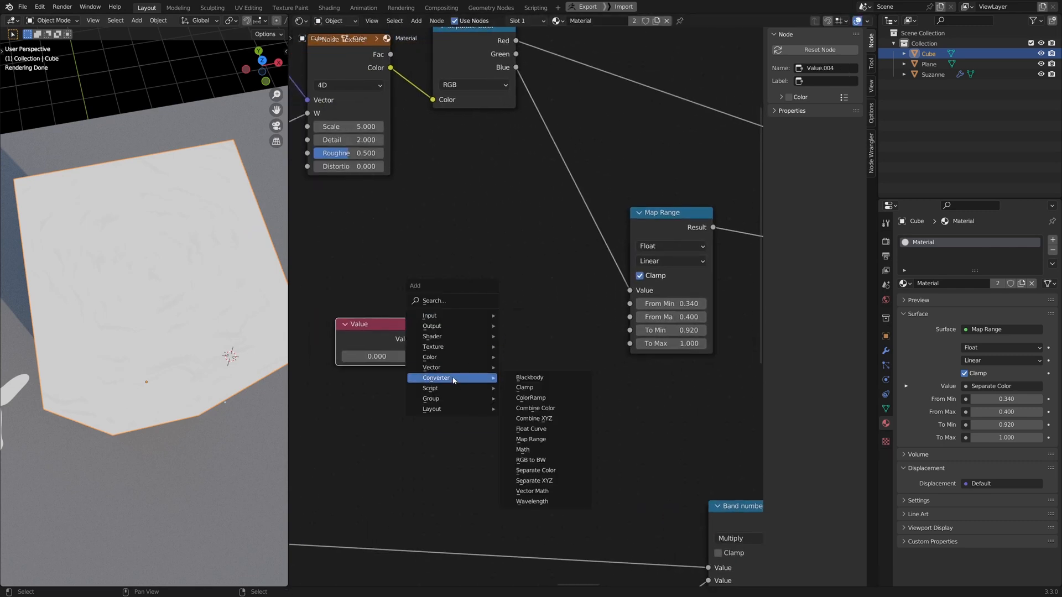
click(530, 451)
click(507, 323)
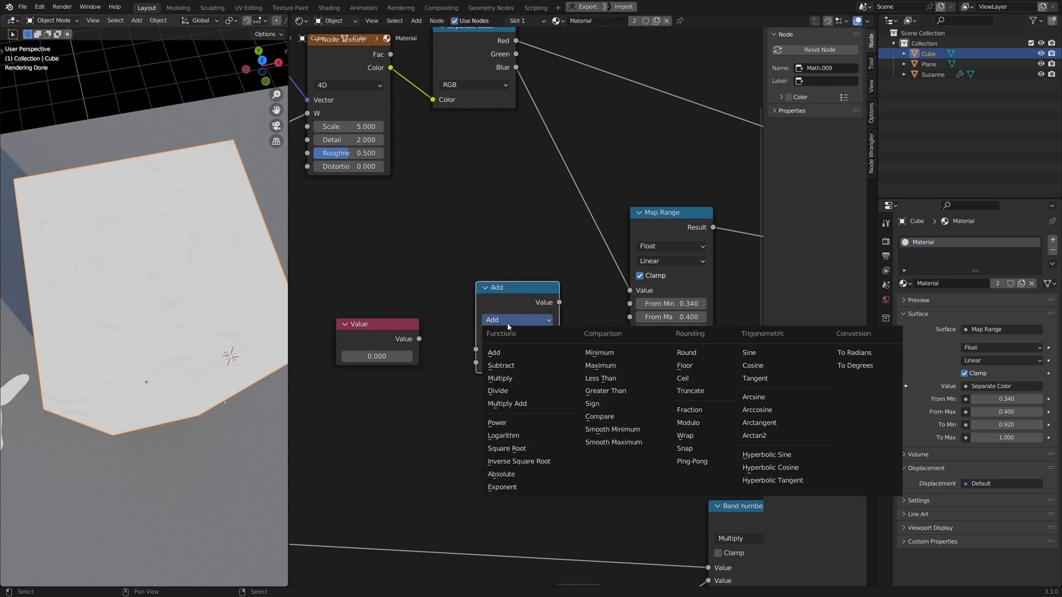
click(507, 322)
click(506, 320)
click(507, 366)
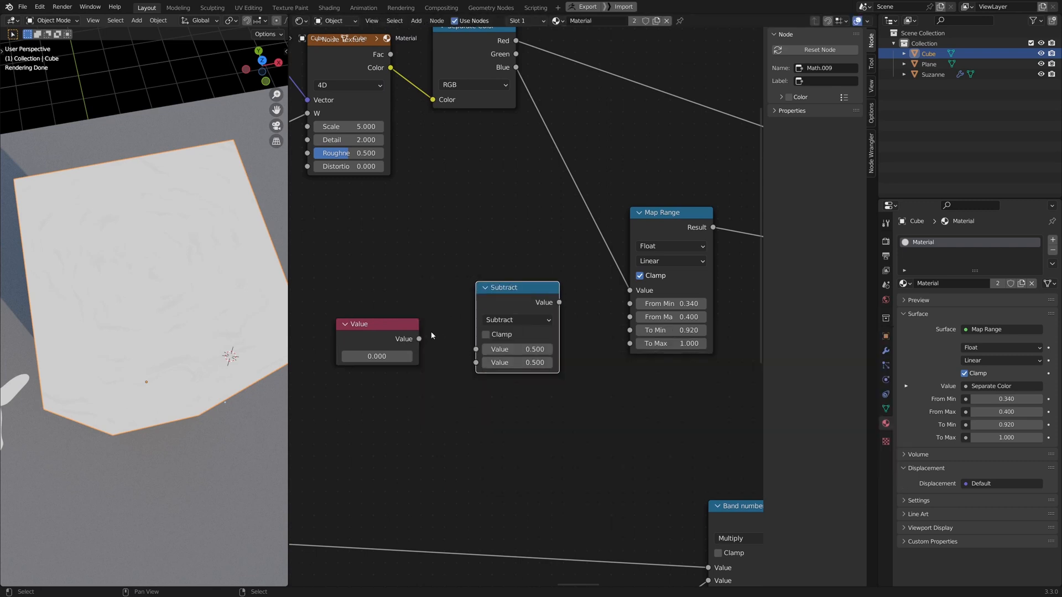
Step: Subtract the Value node's output from 1.000 and feed the result into the Map Range node's To Min
drag(420, 339, 477, 366)
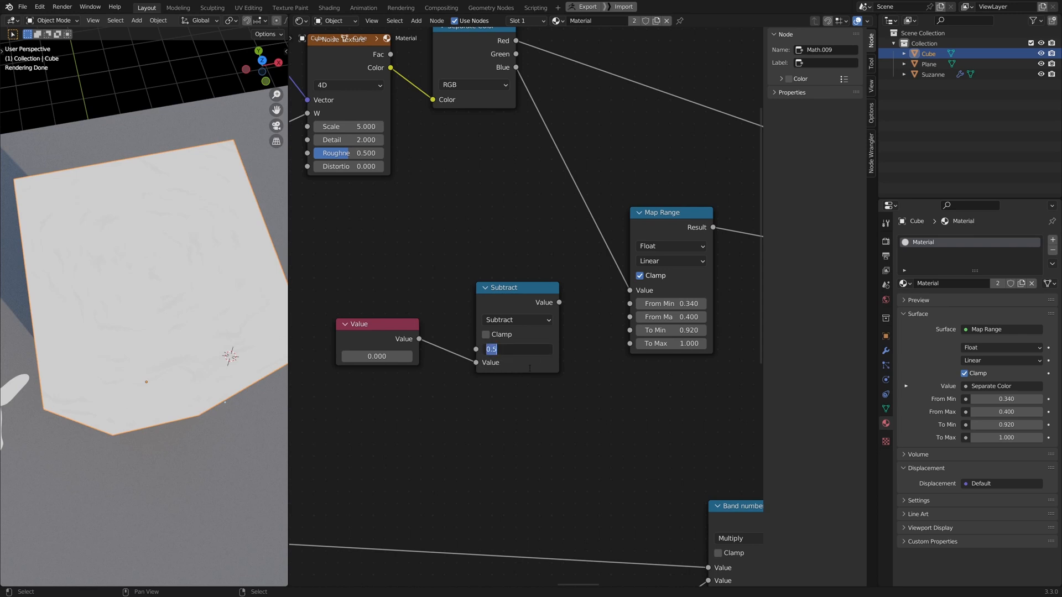
drag(394, 339, 401, 361)
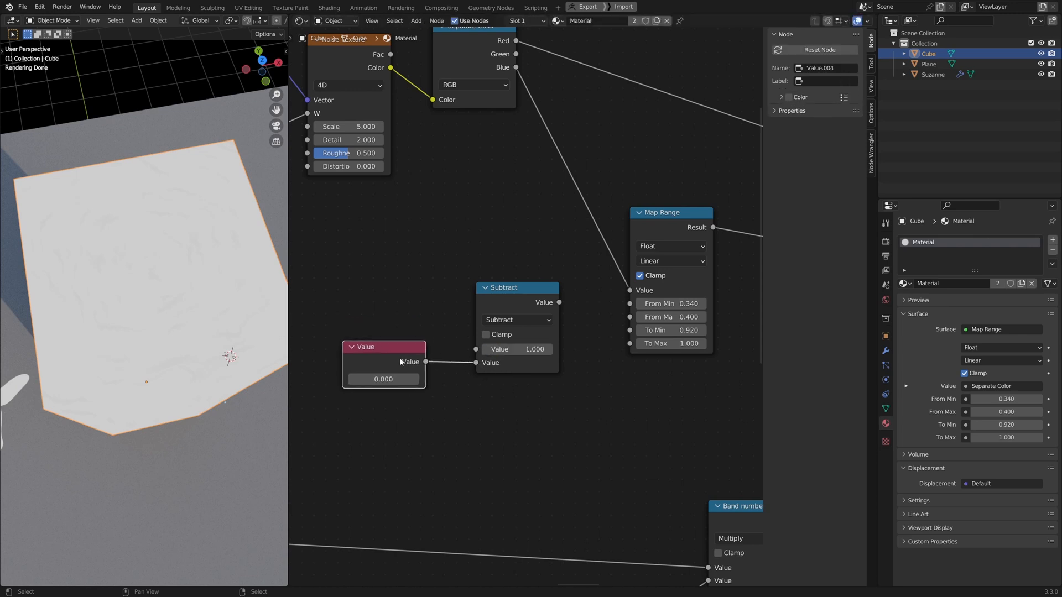
drag(533, 300, 496, 302)
drag(396, 353, 393, 356)
mouse_move(474, 294)
mouse_down()
mouse_move(477, 302)
mouse_move(467, 295)
mouse_up()
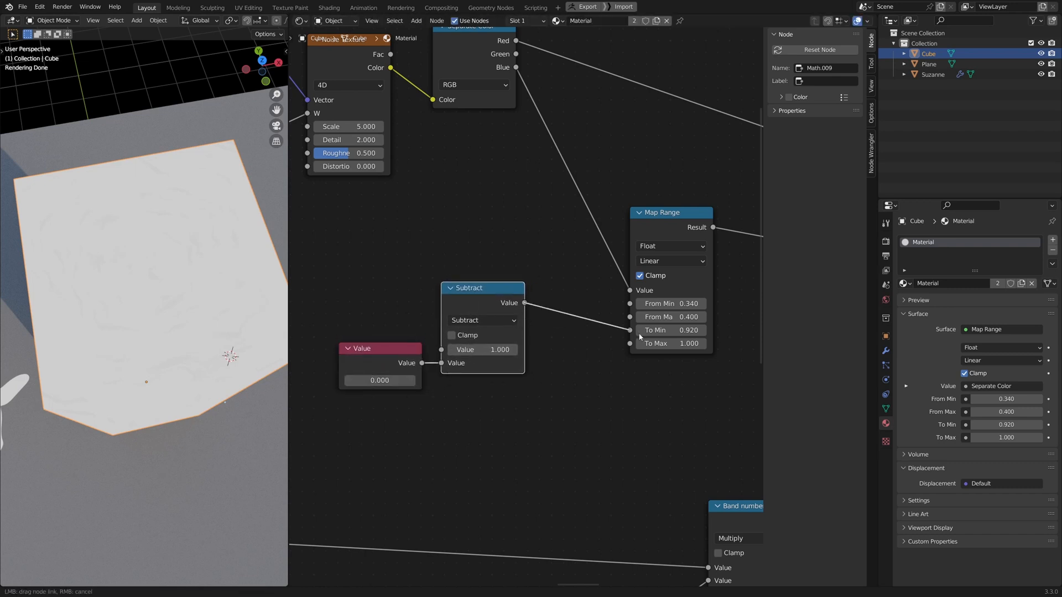
drag(639, 337, 634, 332)
Step: Try the Value node at 1 and then 0 while comparing the streaks on the cube
middle_drag(378, 388, 436, 377)
click(436, 371)
drag(445, 342, 428, 341)
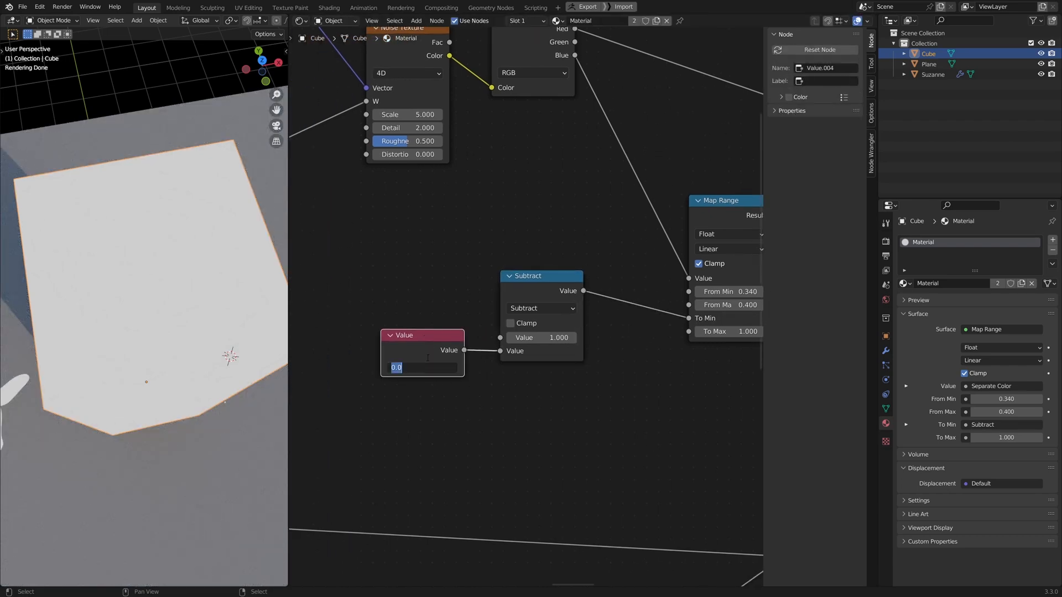
key(Return)
middle_drag(145, 310, 126, 274)
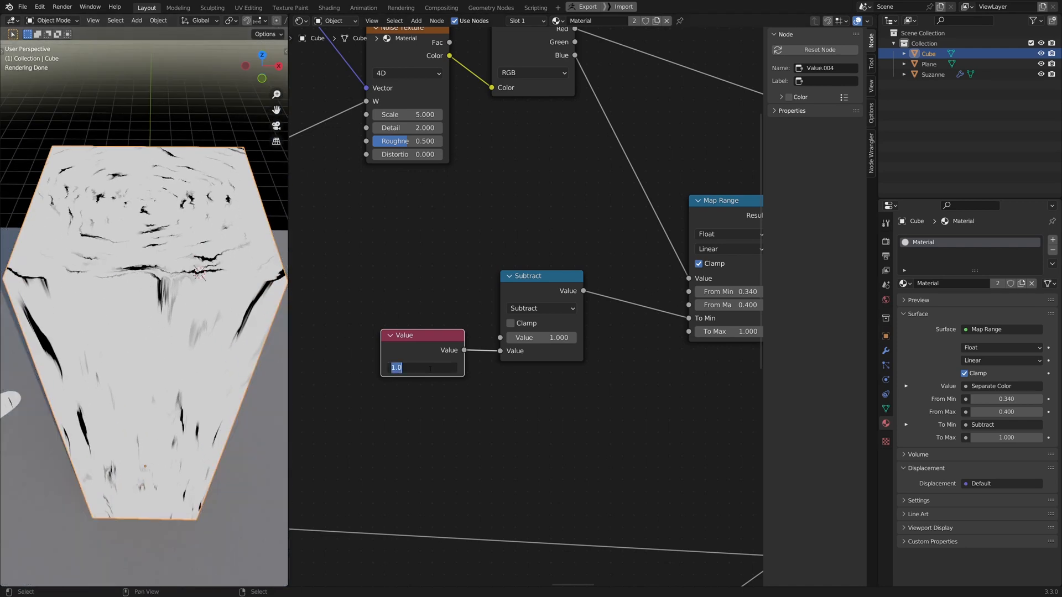
text(0)
key(Return)
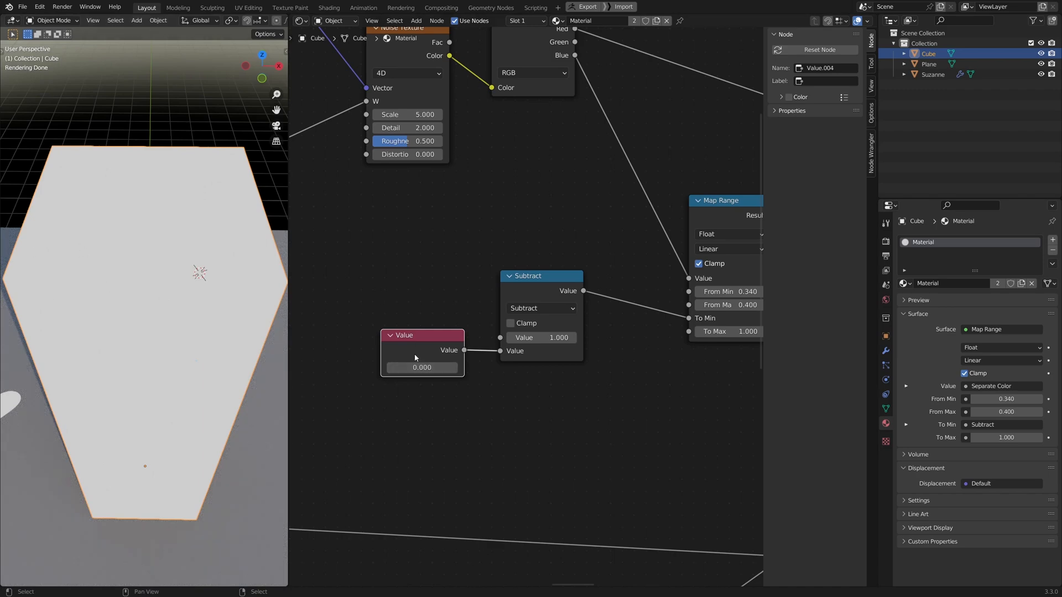
Step: Label the Value node "rot strength" and set its value to 1.000
drag(427, 349, 429, 344)
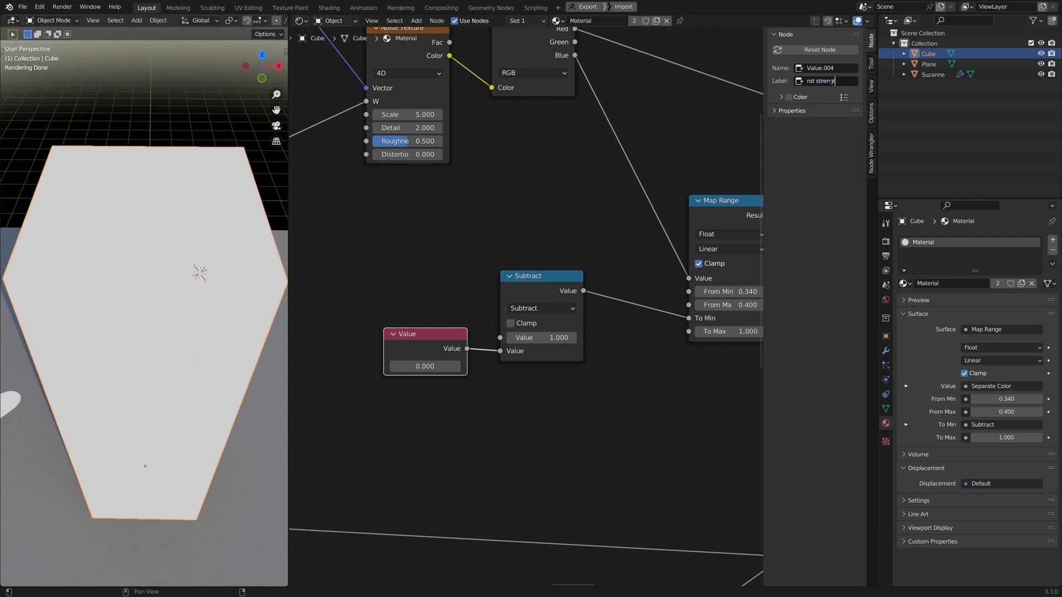
scroll(425, 355, down, 1)
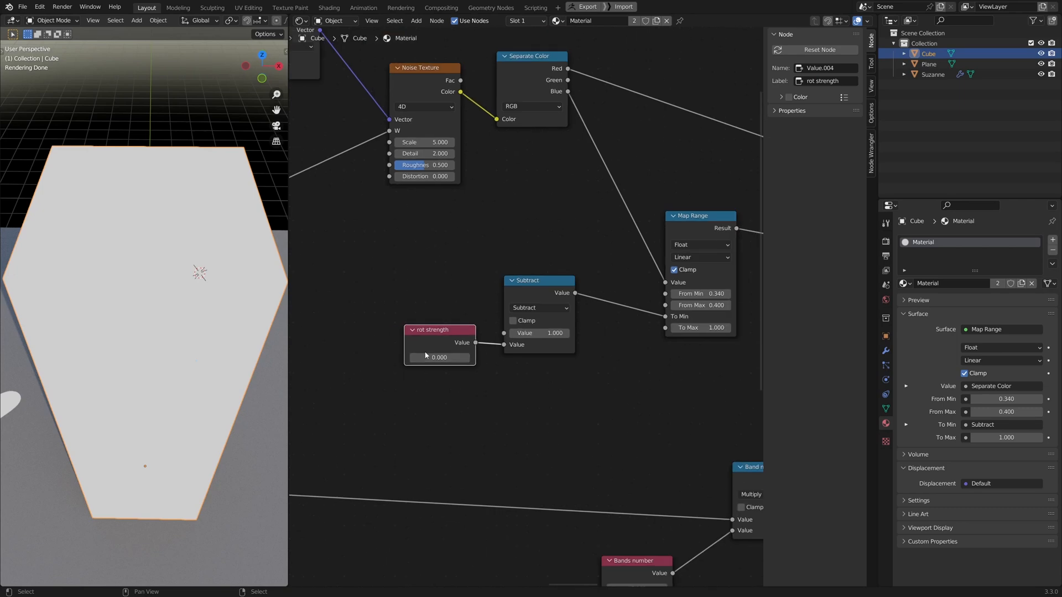
key(Return)
scroll(636, 341, down, 2)
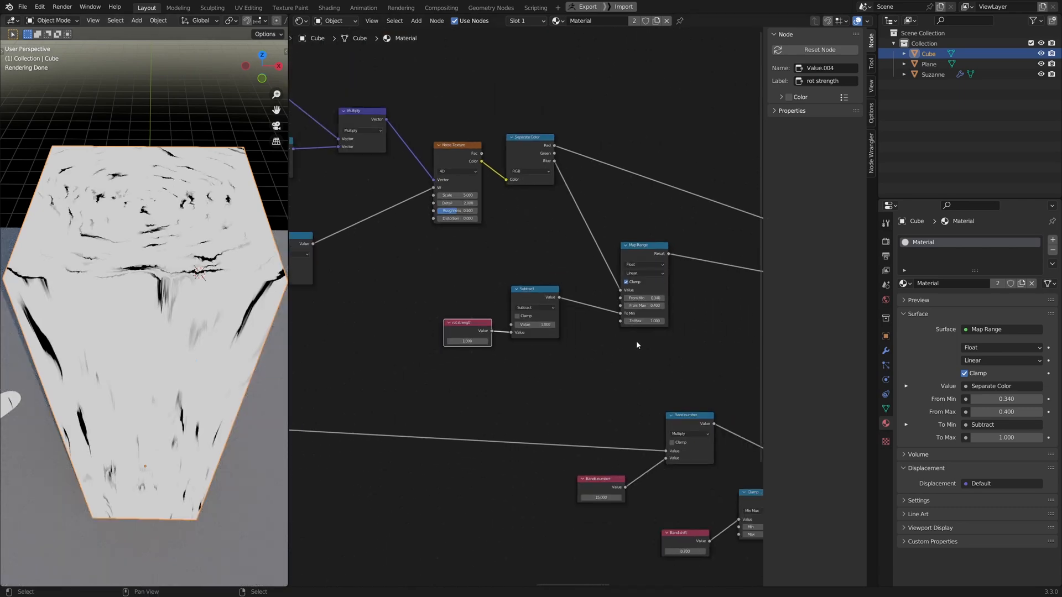
Step: Make room around the ring-color Mix node, then duplicate it and insert the copy on its link to Soft Light
middle_drag(621, 341, 553, 338)
scroll(552, 339, down, 1)
middle_drag(741, 337, 597, 349)
middle_drag(671, 352, 499, 346)
scroll(499, 347, up, 3)
middle_drag(583, 368, 467, 369)
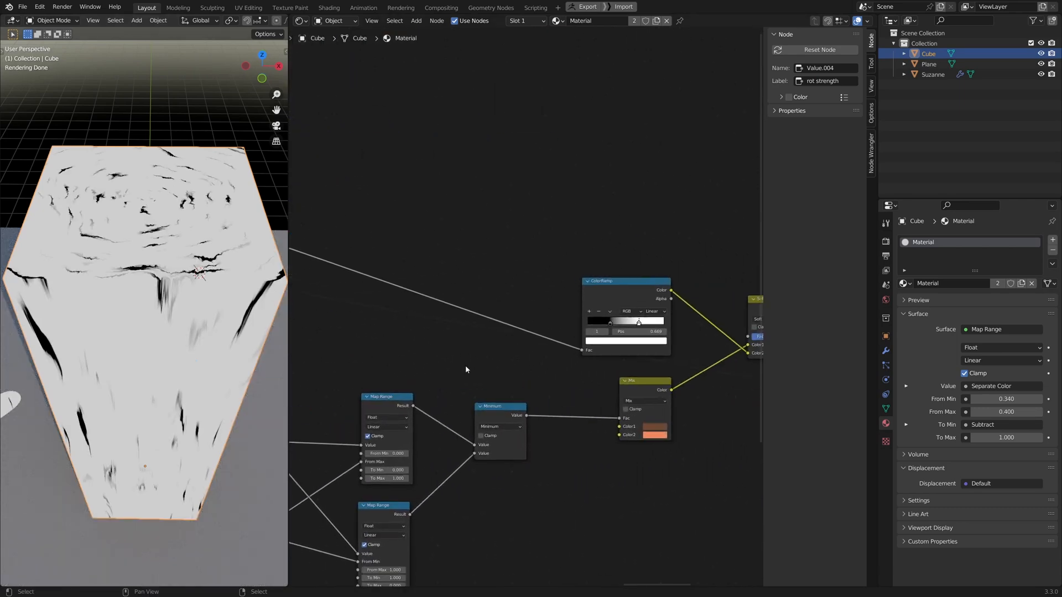
middle_drag(568, 387, 505, 400)
drag(560, 310, 535, 209)
middle_drag(585, 366, 569, 369)
drag(568, 398, 523, 401)
key(shift+d)
click(574, 399)
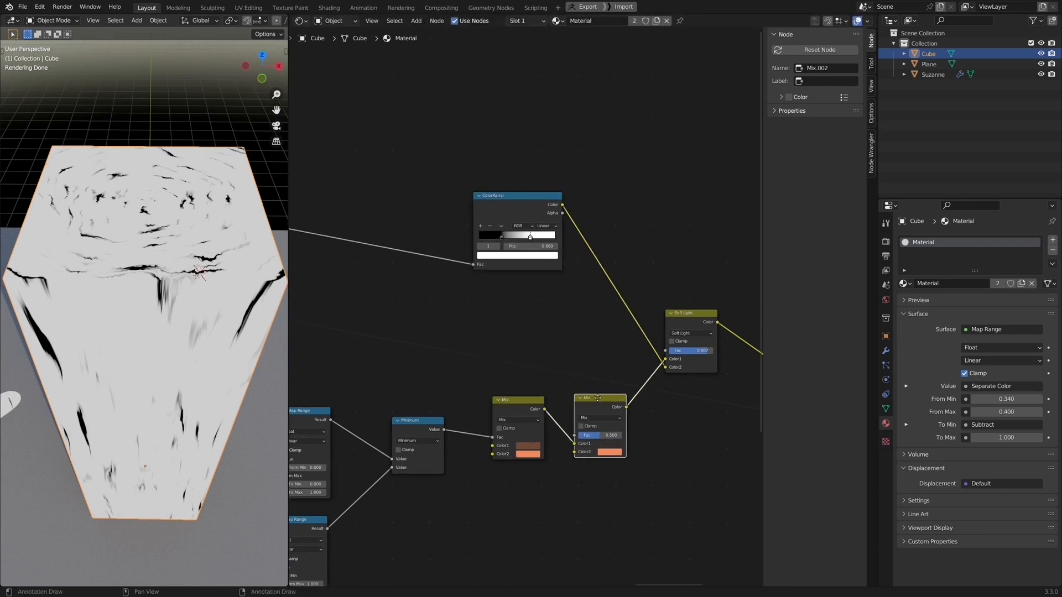
drag(597, 399, 597, 394)
Step: Add a reroute on the streak Map Range output link and connect it to the new Mix node's Fac
middle_drag(423, 355, 608, 363)
scroll(527, 358, down, 6)
shift+right_drag(602, 314, 602, 314)
scroll(548, 377, up, 2)
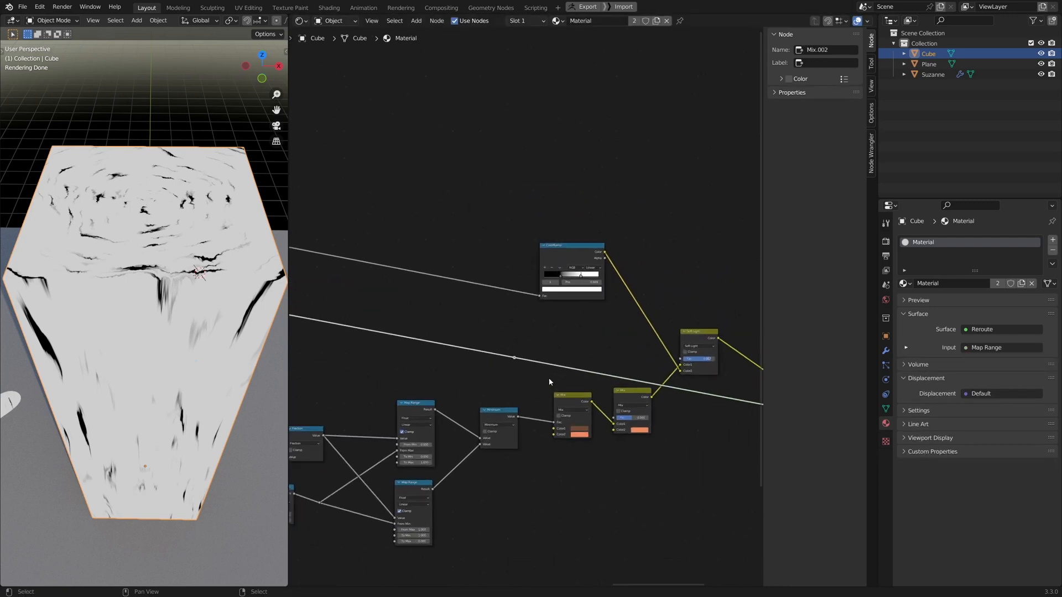
drag(510, 377, 646, 458)
drag(593, 428, 585, 458)
scroll(627, 453, up, 1)
Step: Move the ring-color link on the new Mix node from Color1 to Color2
middle_drag(627, 453, 594, 419)
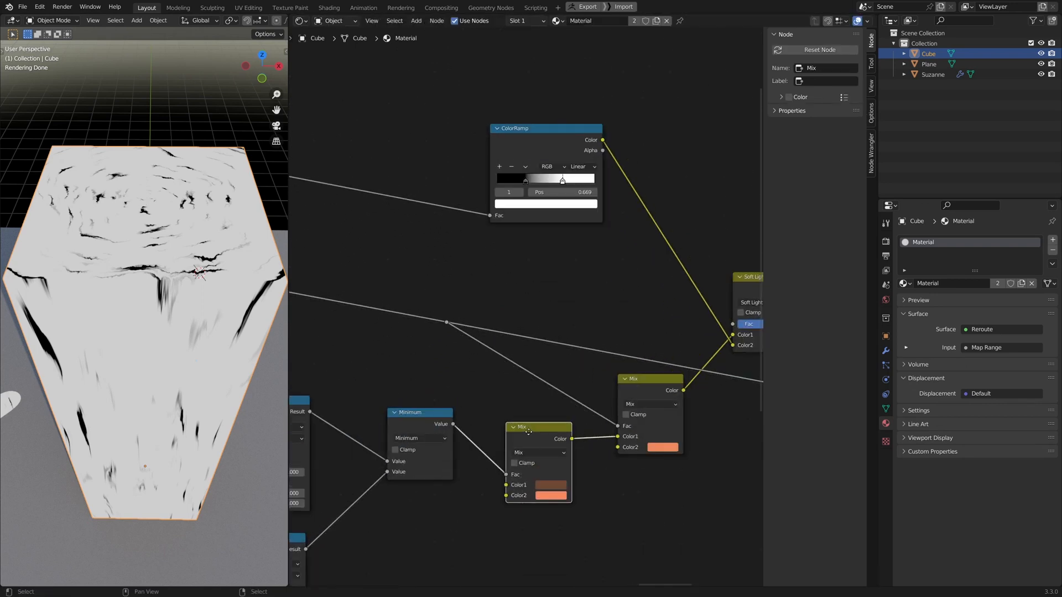
drag(528, 432, 526, 435)
drag(617, 437, 616, 447)
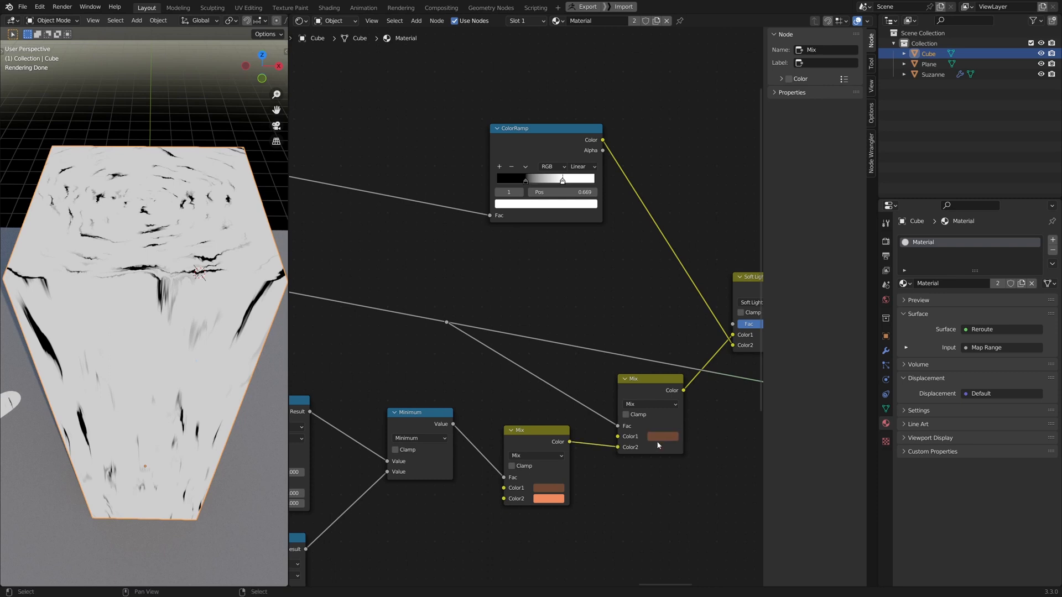
Step: Set the new Mix node's Color1 to a dark green with hue about 0.342
click(656, 439)
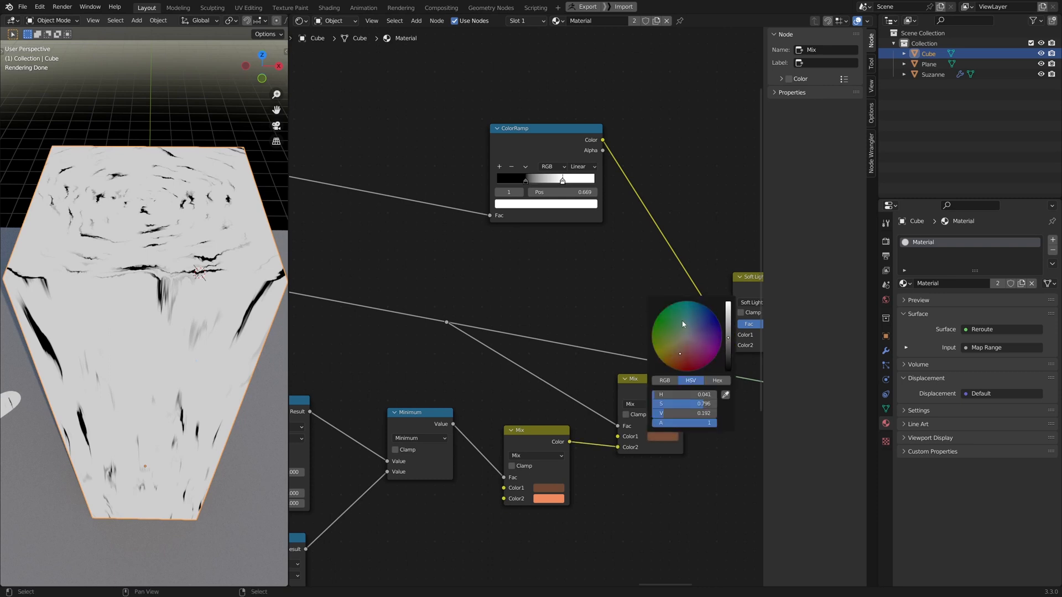
drag(731, 348, 728, 350)
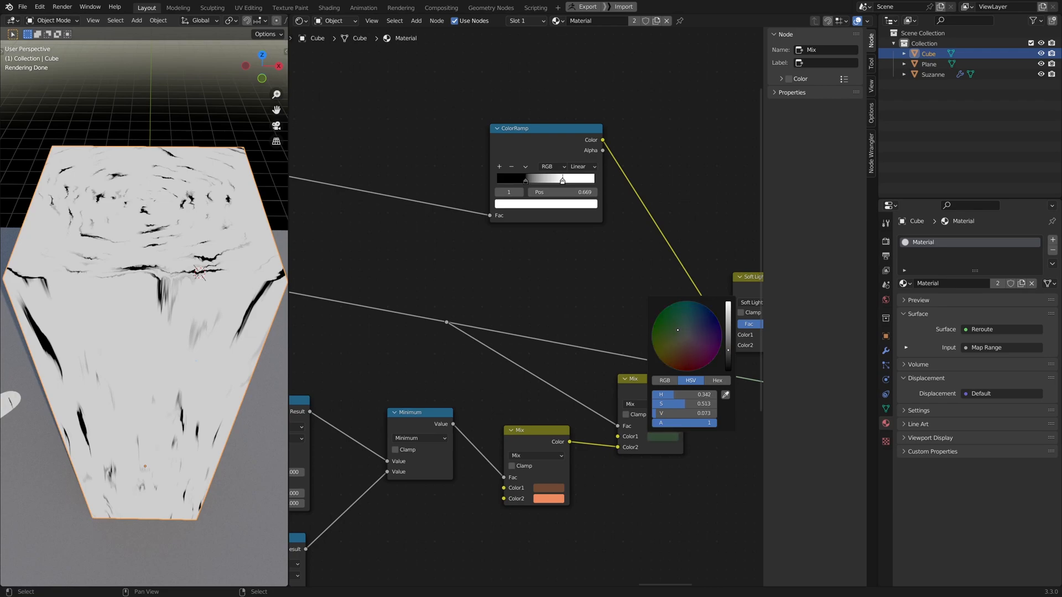
Step: Reconnect the Principled BSDF to the material output and examine the streaks on the cube's top
scroll(685, 492, down, 2)
middle_drag(685, 492, 633, 470)
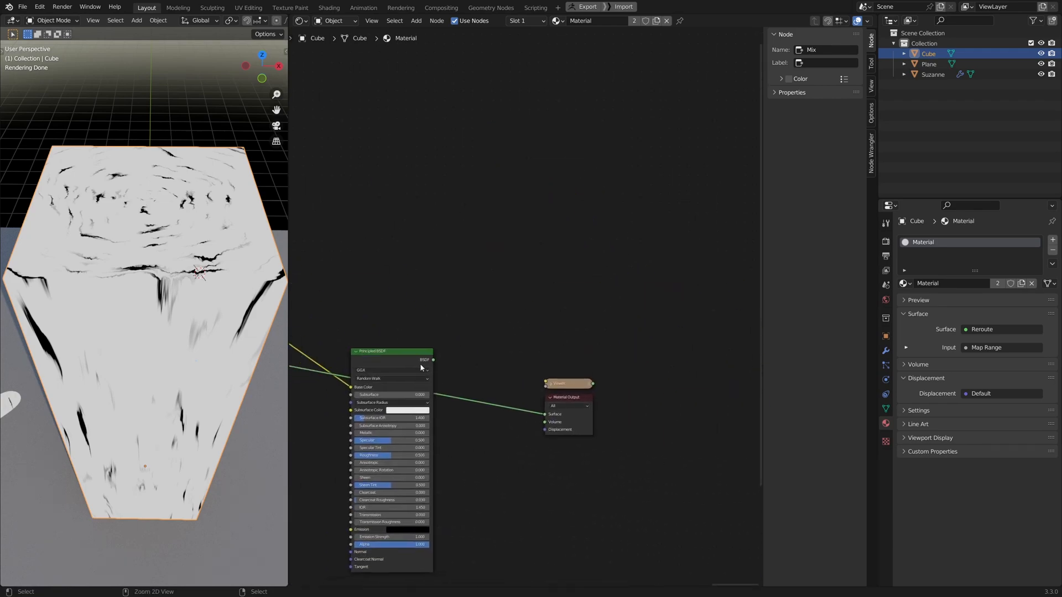
ctrl+shift+click(386, 369)
middle_drag(34, 301, 37, 382)
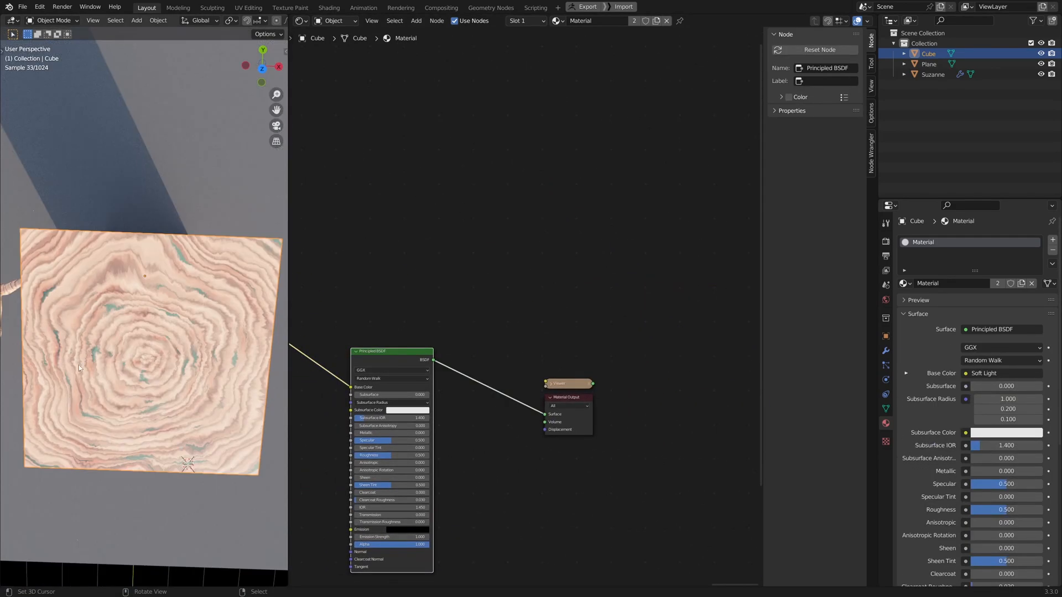
Step: Darken the streak Mix node's Color1 to a near-black teal with hue 0.455, saturation 0.409 and value 0.023
middle_drag(371, 380, 643, 351)
middle_drag(390, 347, 572, 373)
scroll(572, 377, up, 2)
click(542, 380)
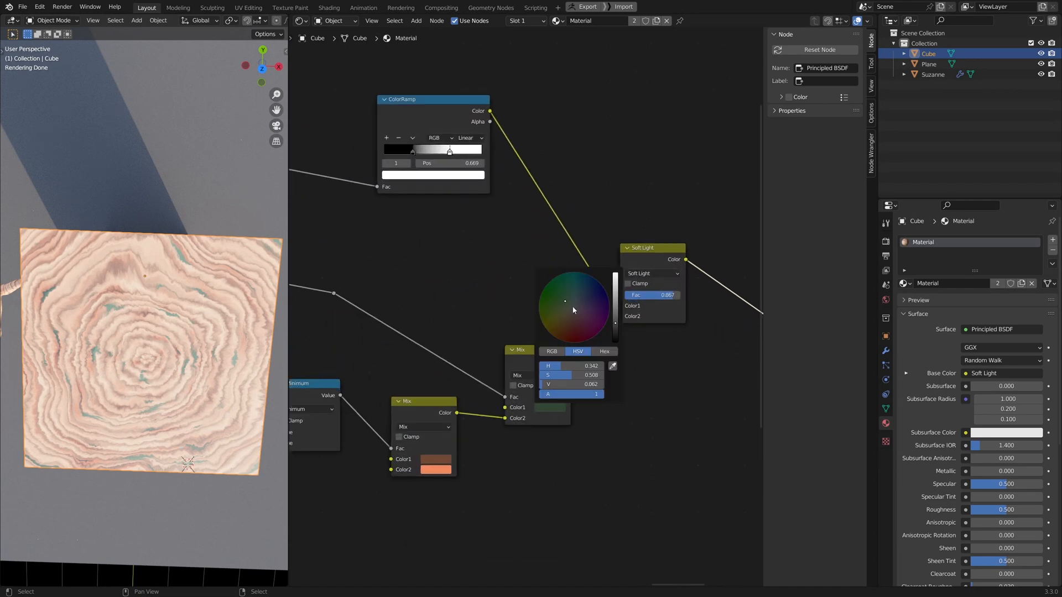
mouse_move(571, 301)
mouse_down()
mouse_move(615, 328)
mouse_move(605, 326)
mouse_up()
drag(575, 309, 571, 298)
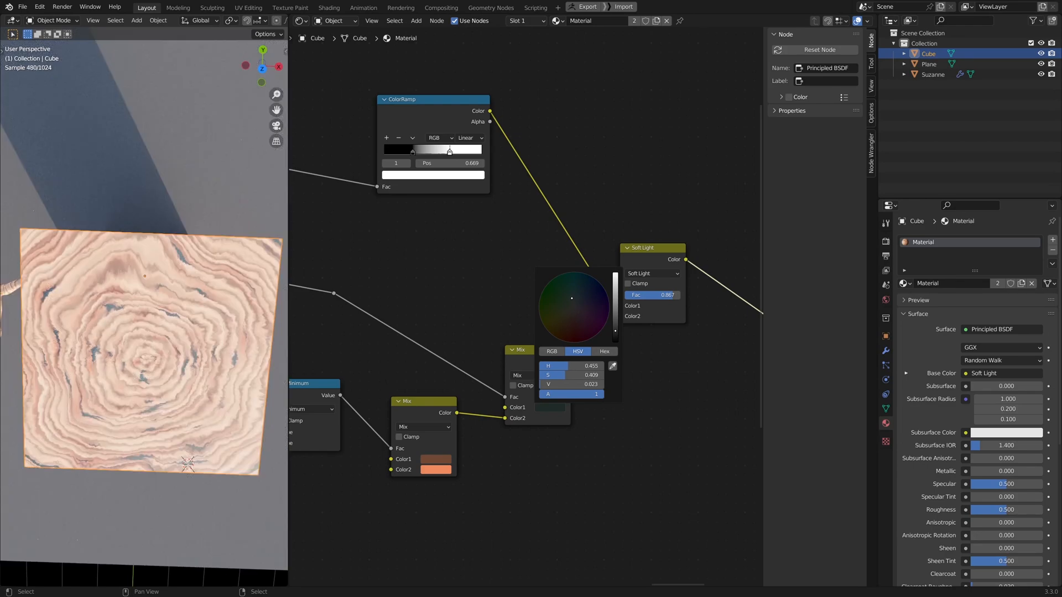
Step: Set the streak Map Range node's From Max to 0.660
middle_drag(232, 309, 227, 445)
middle_drag(331, 320, 740, 409)
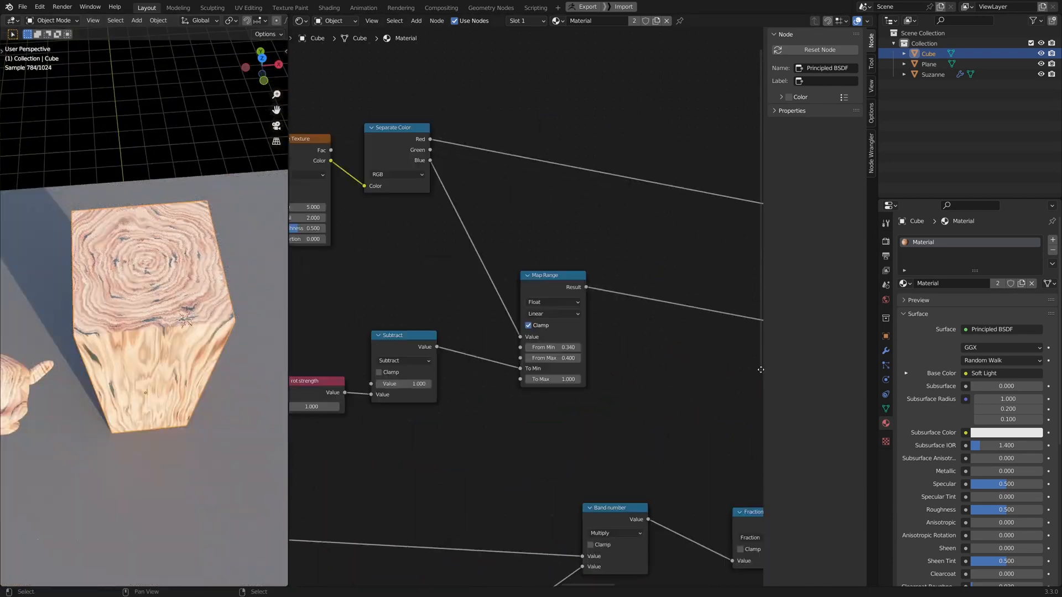
scroll(559, 389, up, 2)
scroll(559, 389, up, 1)
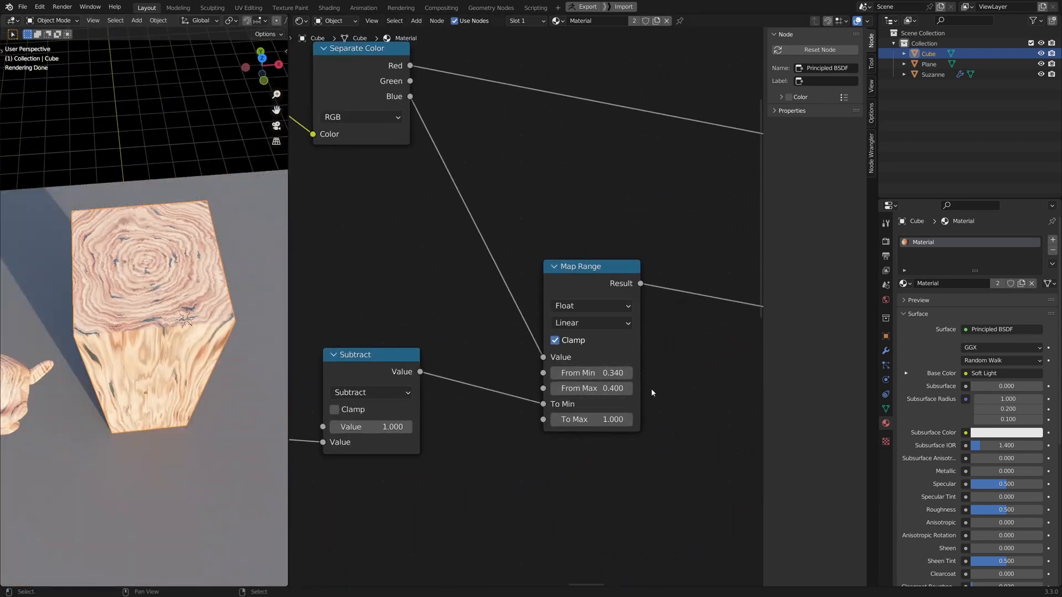
middle_drag(651, 392, 629, 394)
mouse_move(593, 388)
mouse_down()
mouse_move(636, 388)
mouse_move(594, 391)
mouse_up()
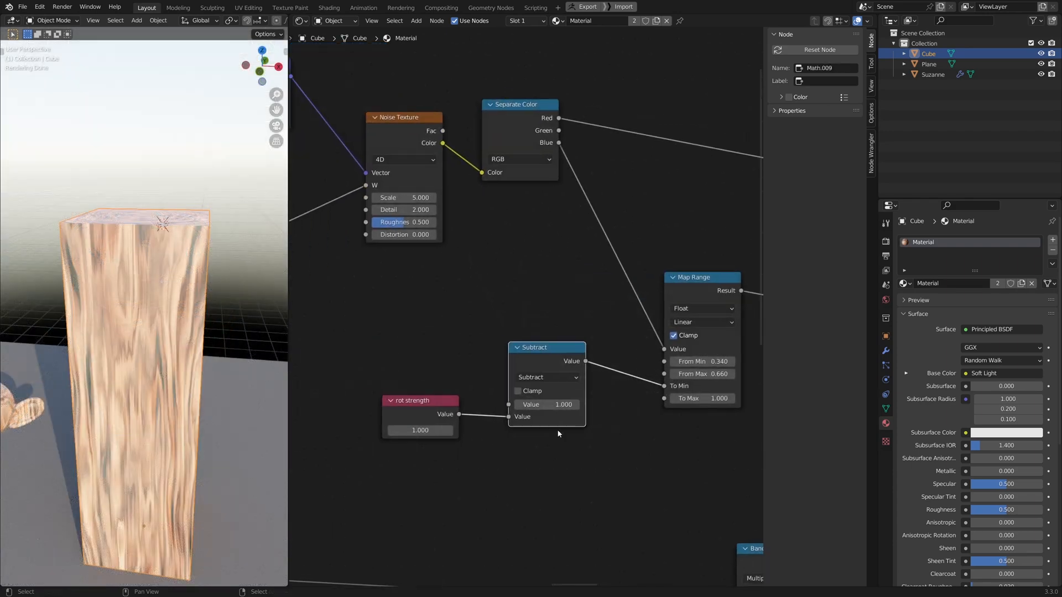
Step: Try rot strength at 0.780, return it to 1.000, and compare the streaks on the cube's sides
scroll(558, 434, up, 1)
mouse_move(413, 451)
shift+mouse_down()
mouse_move(369, 451)
mouse_move(412, 451)
shift+mouse_up()
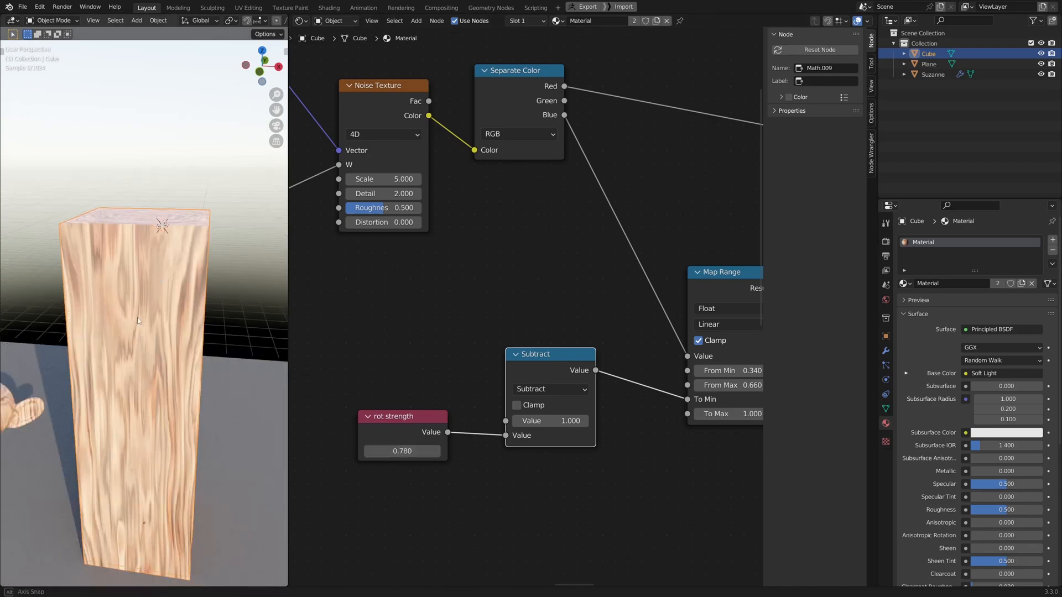
middle_drag(166, 293, 161, 265)
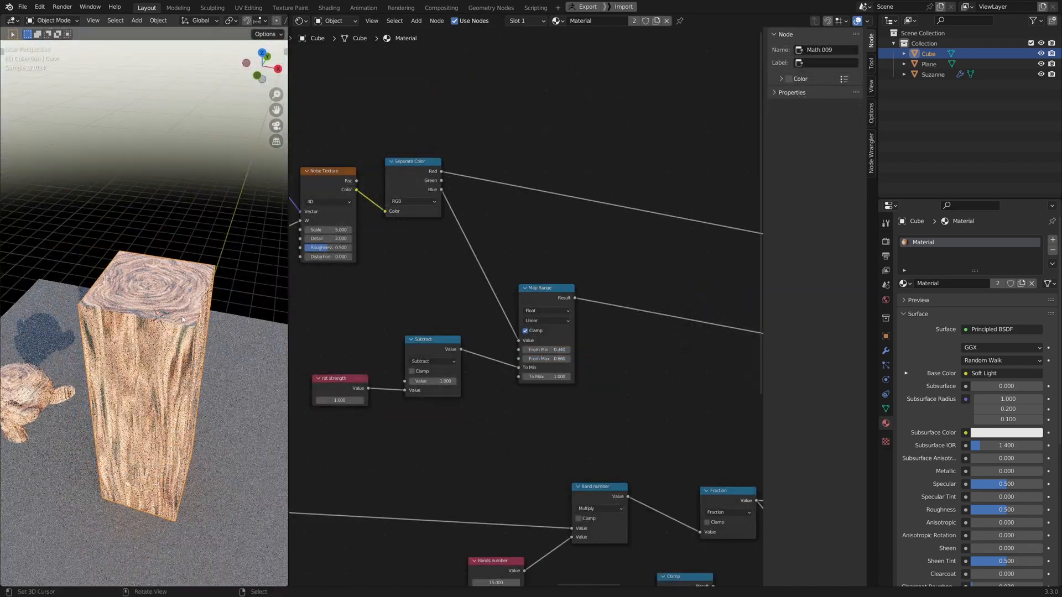
middle_drag(182, 319, 135, 230)
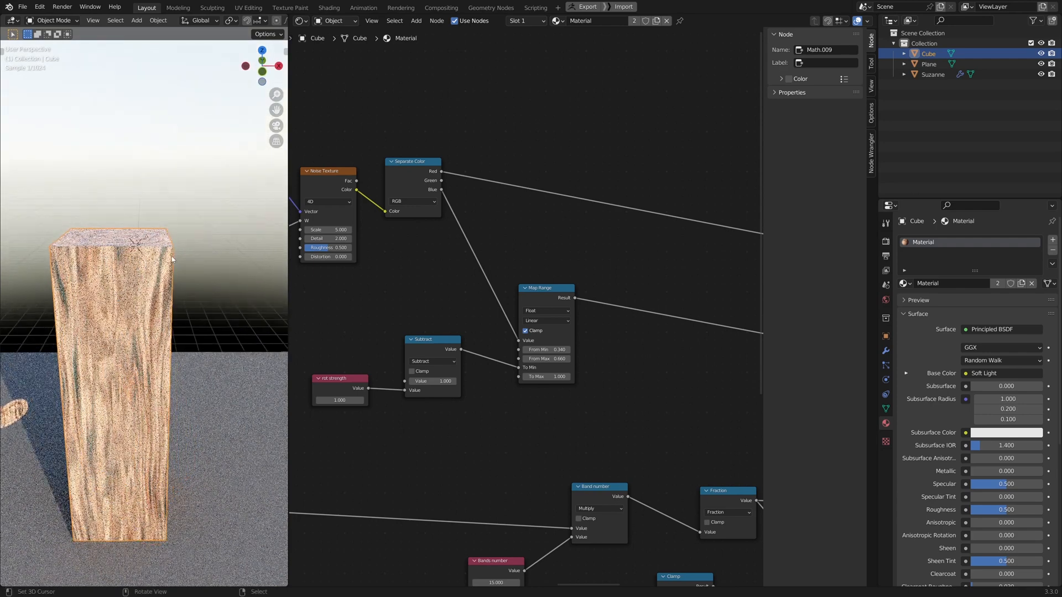
Step: Set the Principled BSDF's Specular to 0.158 and Roughness to 0.784
middle_drag(481, 346, 538, 284)
middle_drag(663, 306, 672, 376)
mouse_move(555, 397)
mouse_down()
mouse_move(517, 397)
mouse_move(560, 413)
mouse_up()
middle_drag(110, 332, 119, 133)
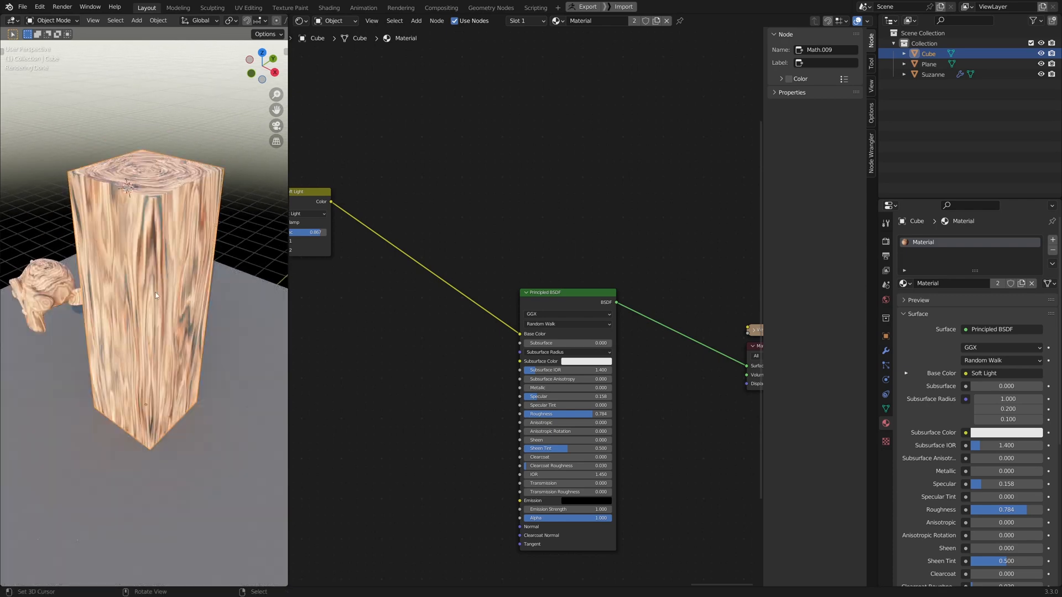
Step: Move the Principled BSDF and Material Output nodes farther from the Soft Light node to leave space between them
scroll(156, 296, down, 1)
scroll(423, 332, down, 4)
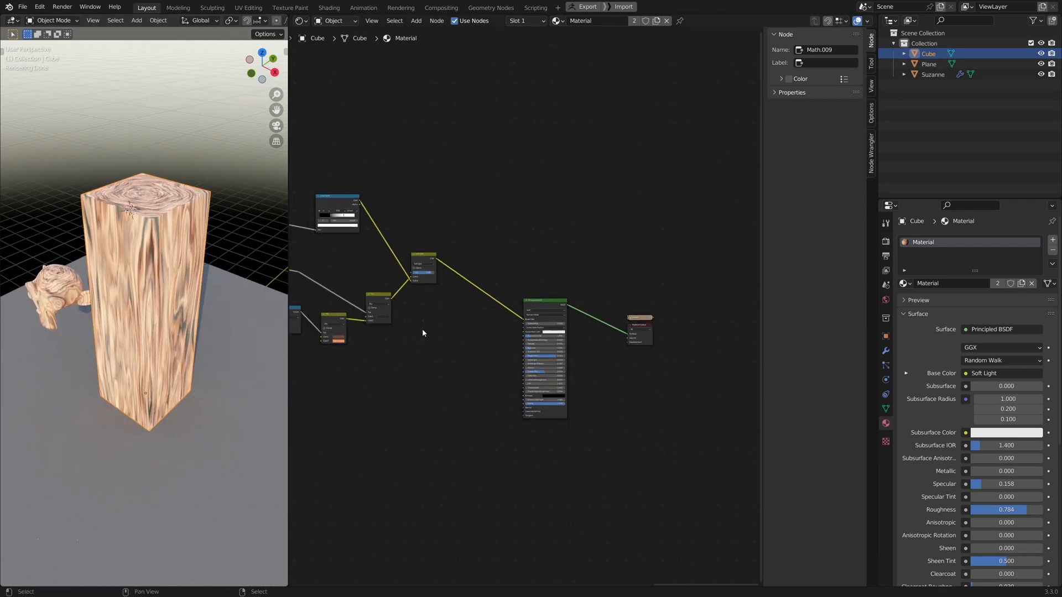
drag(516, 247, 694, 470)
key(g)
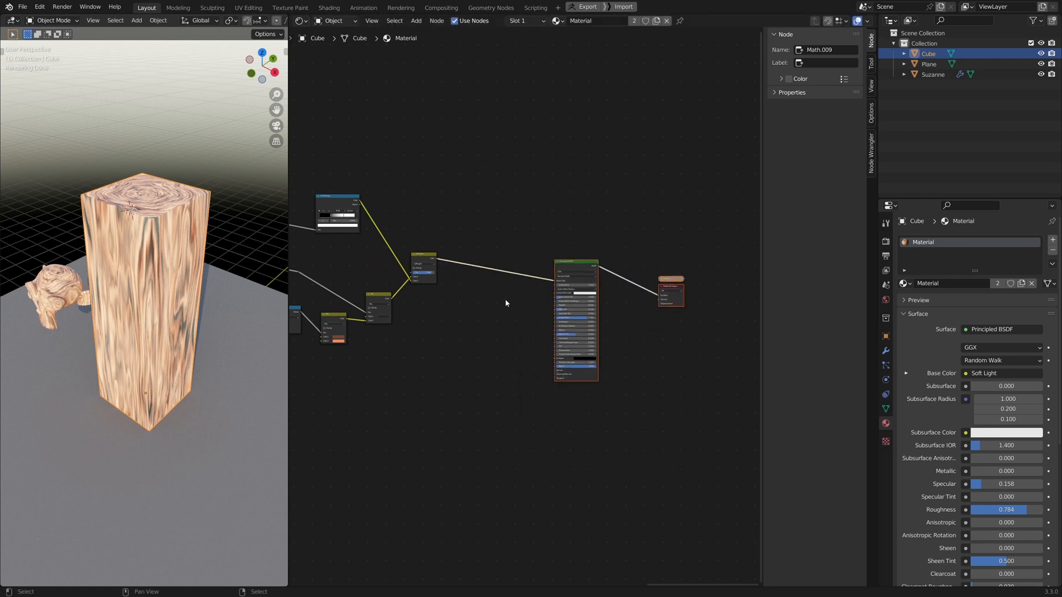
click(506, 287)
key(Home)
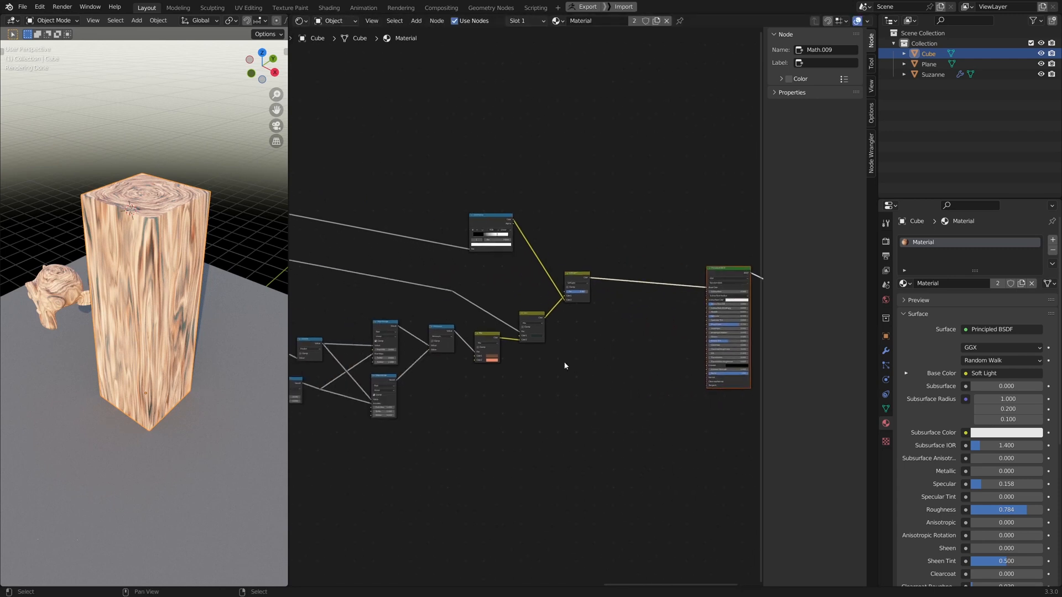
Step: Look over the node network from the Principled BSDF back to the space warp nodes
scroll(463, 391, down, 3)
middle_drag(383, 353, 445, 353)
scroll(437, 376, down, 2)
scroll(465, 382, up, 4)
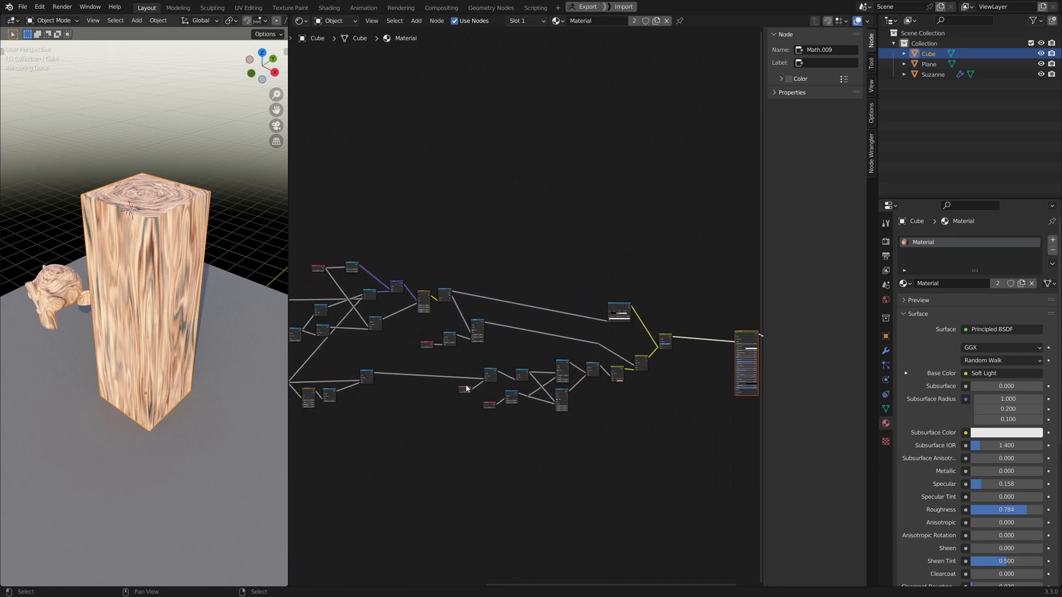
middle_drag(343, 374, 526, 393)
scroll(501, 390, up, 2)
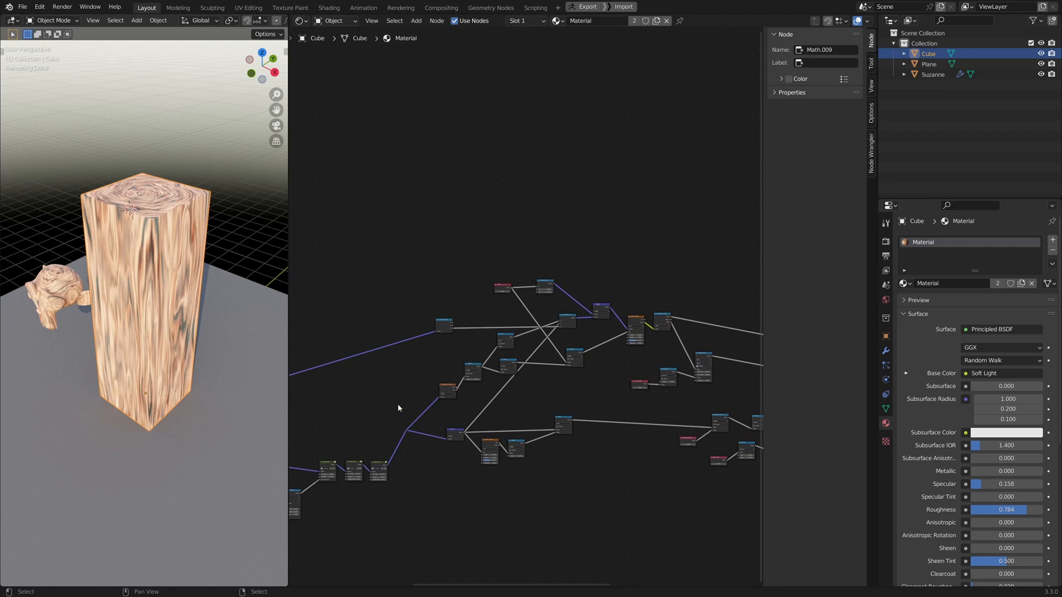
drag(398, 408, 690, 300)
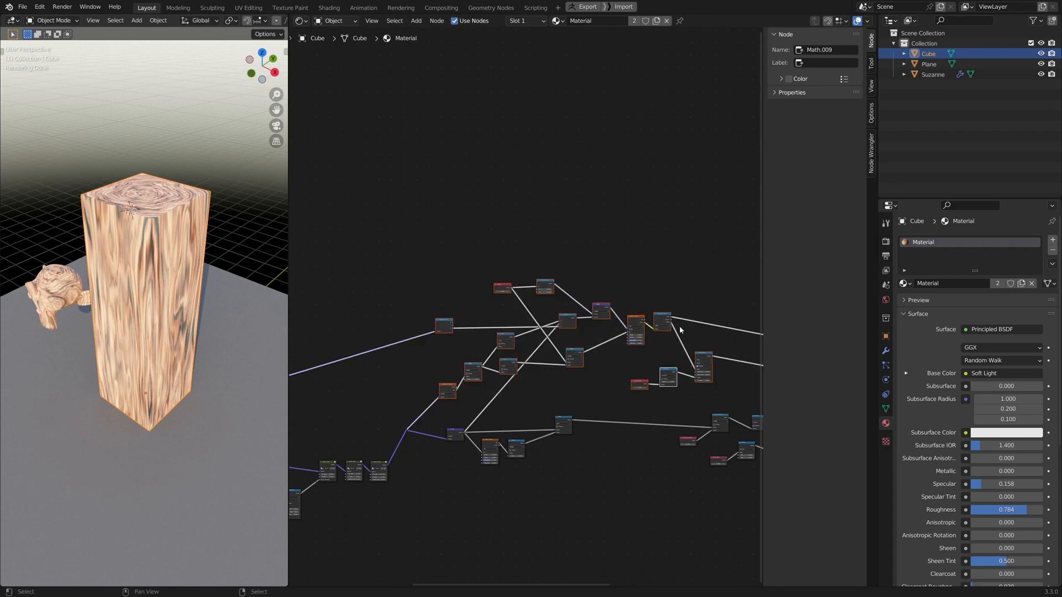
scroll(501, 387, up, 3)
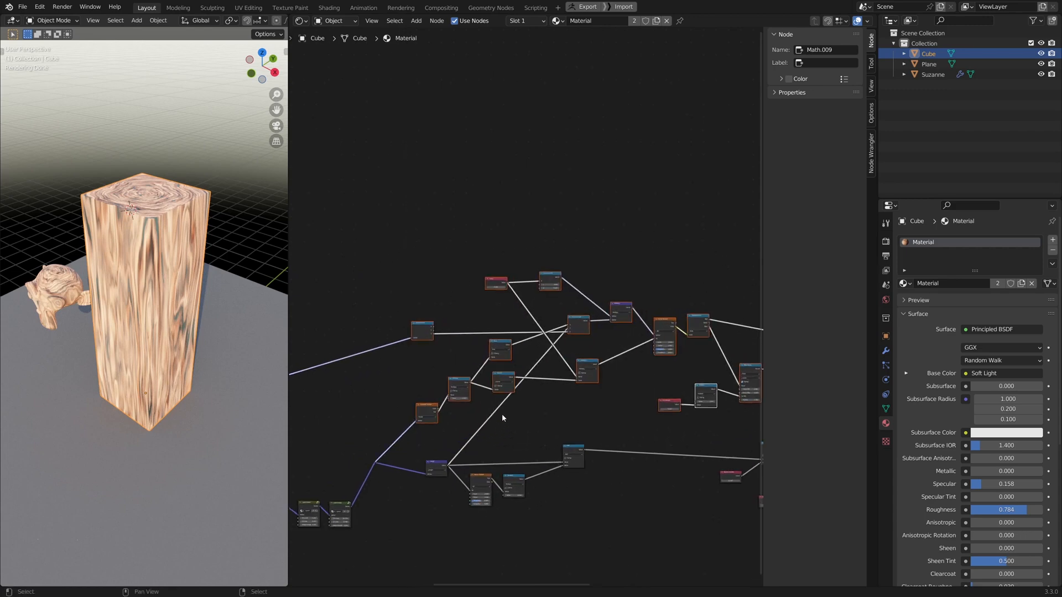
middle_drag(453, 421, 443, 347)
scroll(496, 385, down, 1)
scroll(420, 295, up, 5)
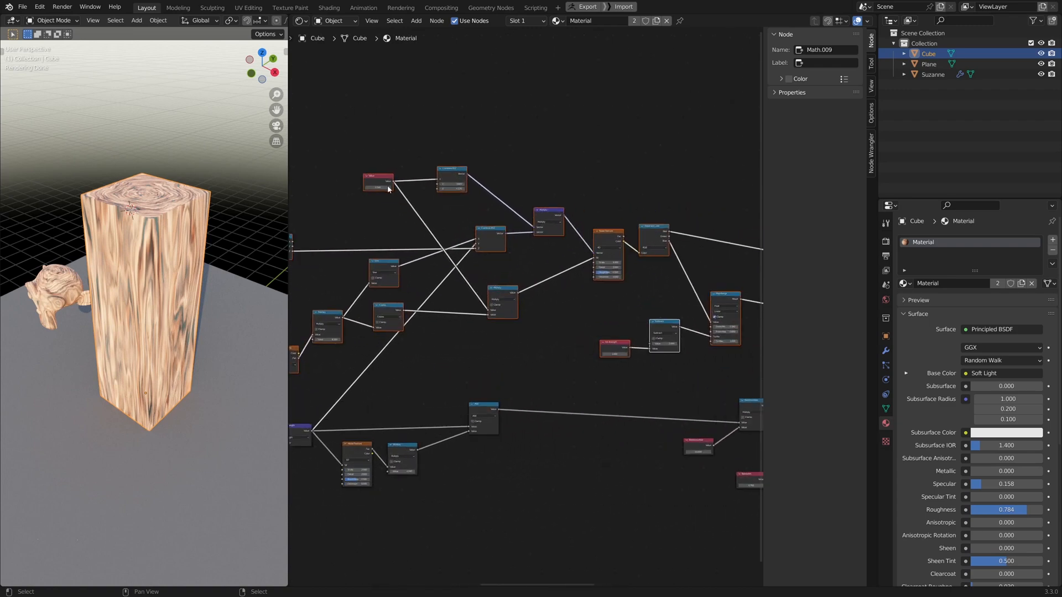
middle_drag(377, 279, 493, 262)
scroll(492, 262, up, 1)
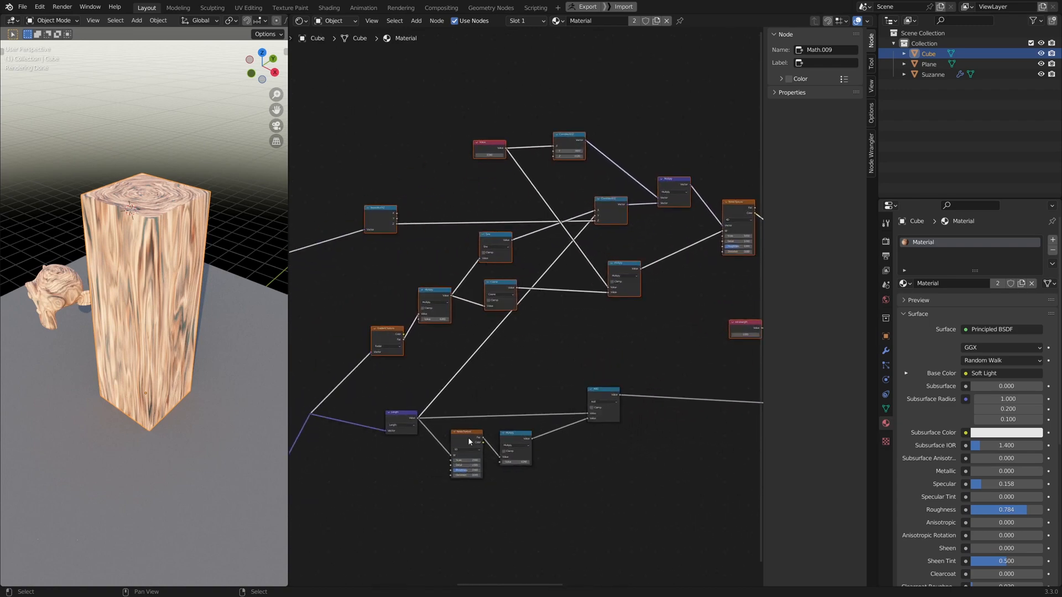
Step: Shift the Length node back, add a reroute on its output, and rearrange the Noise Texture and Multiply nodes it feeds
drag(400, 418, 370, 417)
middle_drag(606, 397, 500, 398)
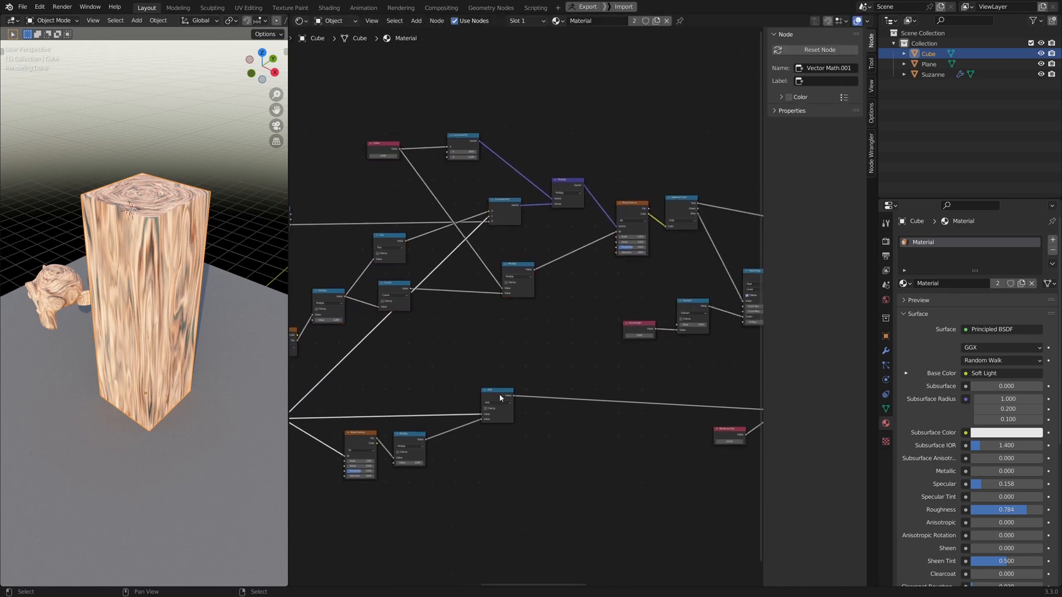
middle_drag(428, 326, 543, 389)
shift+right_drag(522, 346, 519, 414)
drag(519, 381, 560, 407)
drag(613, 405, 612, 411)
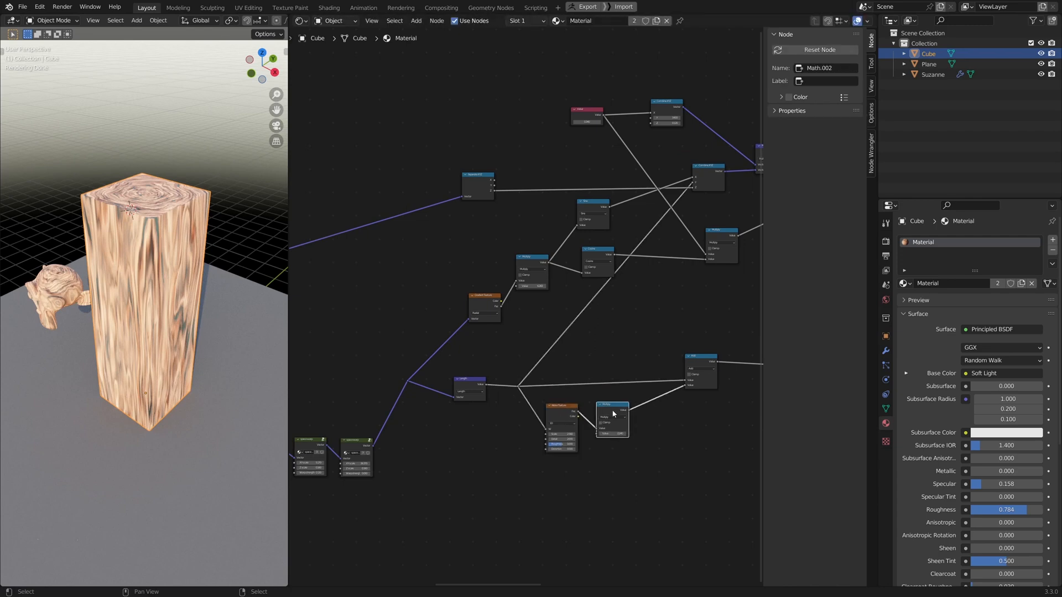
Step: Reroute the long link from Length to Combine XYZ and reposition the upper math node and the Value node
shift+right_drag(602, 271, 613, 395)
drag(608, 331, 618, 382)
middle_drag(604, 346, 515, 392)
drag(506, 250, 515, 202)
drag(495, 157, 509, 155)
middle_drag(626, 288, 538, 280)
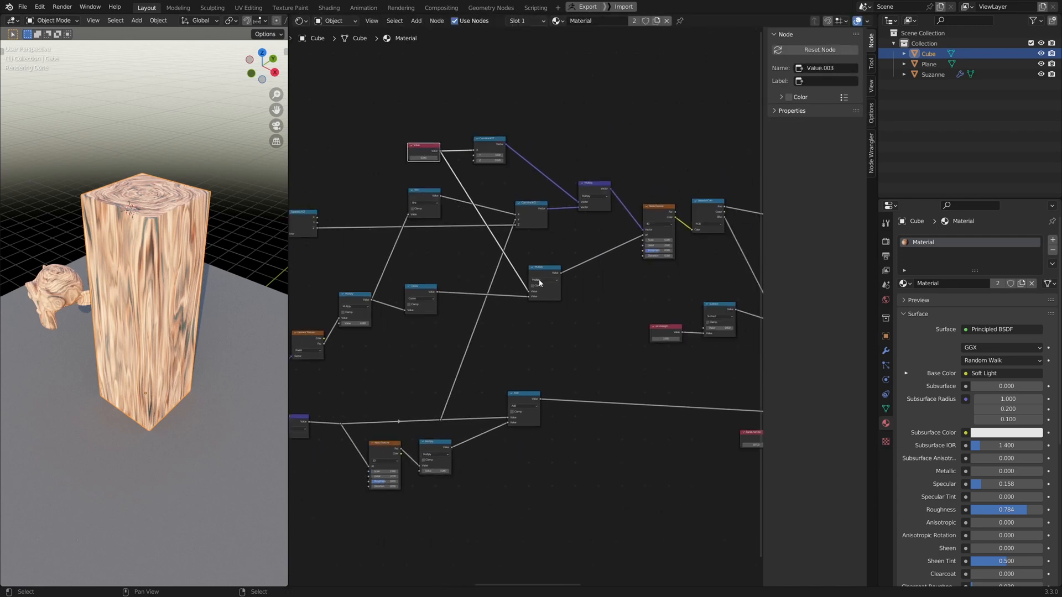
Step: Place the Value node between the two math nodes and stack the second Combine XYZ and Multiply nodes below the first Combine XYZ
drag(538, 279, 528, 281)
drag(424, 146, 421, 256)
drag(487, 140, 533, 235)
drag(531, 271, 530, 276)
drag(421, 288, 416, 299)
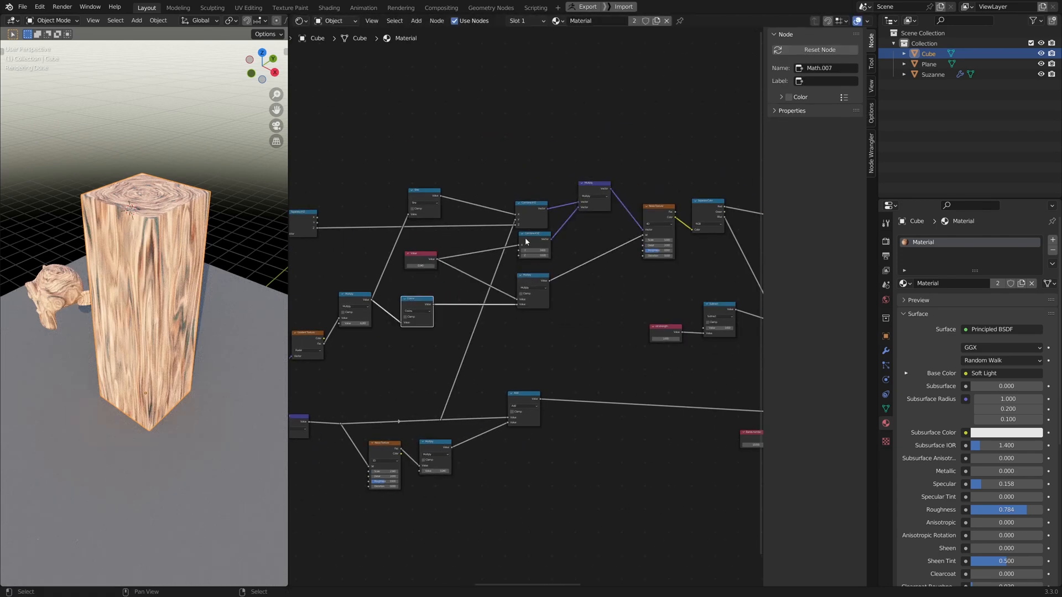
drag(526, 242, 530, 249)
Step: Add reroutes on the first Combine XYZ's incoming link, the Value output and the angle Multiply output, and tidy the surrounding nodes
shift+right_drag(487, 224, 520, 232)
drag(510, 230, 463, 212)
shift+right_drag(496, 244, 495, 295)
drag(547, 250, 540, 246)
middle_drag(411, 271, 551, 278)
drag(545, 287, 492, 343)
drag(494, 340, 477, 343)
shift+right_drag(545, 279, 553, 332)
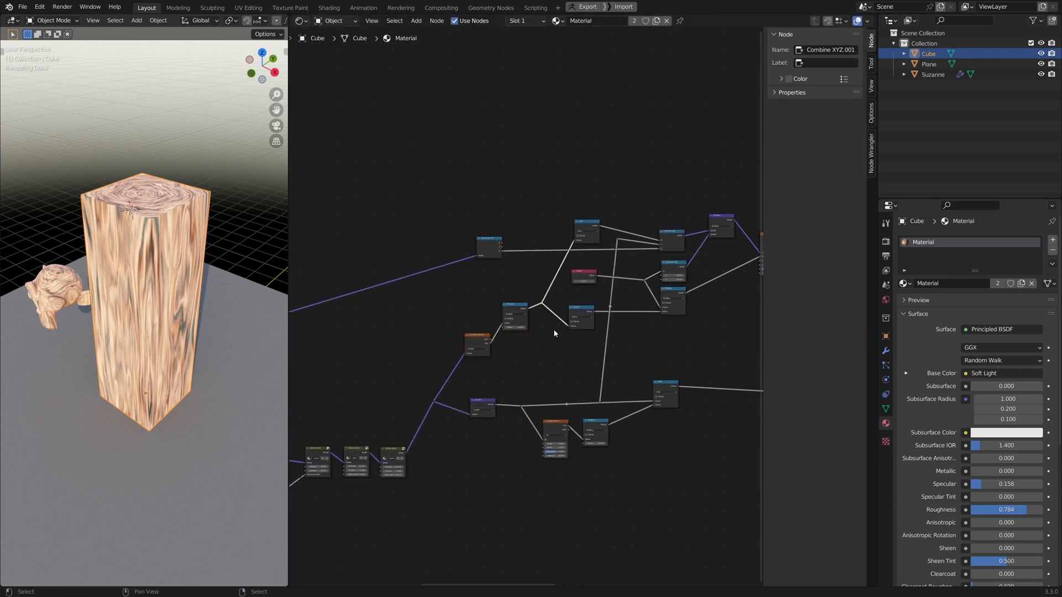
Step: Move Separate XYZ farther back and add a reroute on the Texture Coordinate branch that gives it a straight horizontal link
drag(488, 243, 341, 242)
scroll(393, 273, down, 3)
middle_drag(393, 272, 543, 268)
scroll(545, 293, down, 3)
middle_drag(453, 342, 592, 340)
shift+right_drag(553, 293, 558, 326)
drag(553, 309, 422, 269)
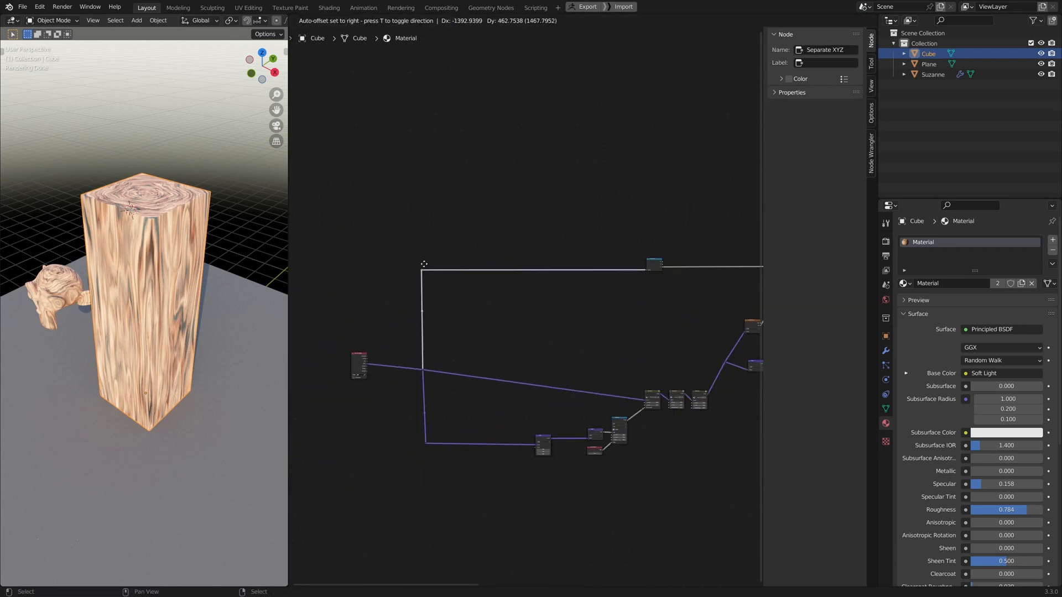
Step: Align the Gradient Texture with its Multiply node and move the nodes after the grain's Noise Texture farther away to leave space
middle_drag(736, 310, 409, 302)
scroll(453, 301, up, 7)
drag(618, 299, 627, 297)
middle_drag(608, 293, 607, 256)
click(587, 239)
drag(445, 393, 496, 353)
scroll(495, 356, down, 4)
middle_drag(719, 387, 492, 359)
drag(537, 362, 609, 362)
drag(564, 257, 637, 257)
scroll(576, 270, down, 2)
middle_drag(524, 332, 662, 340)
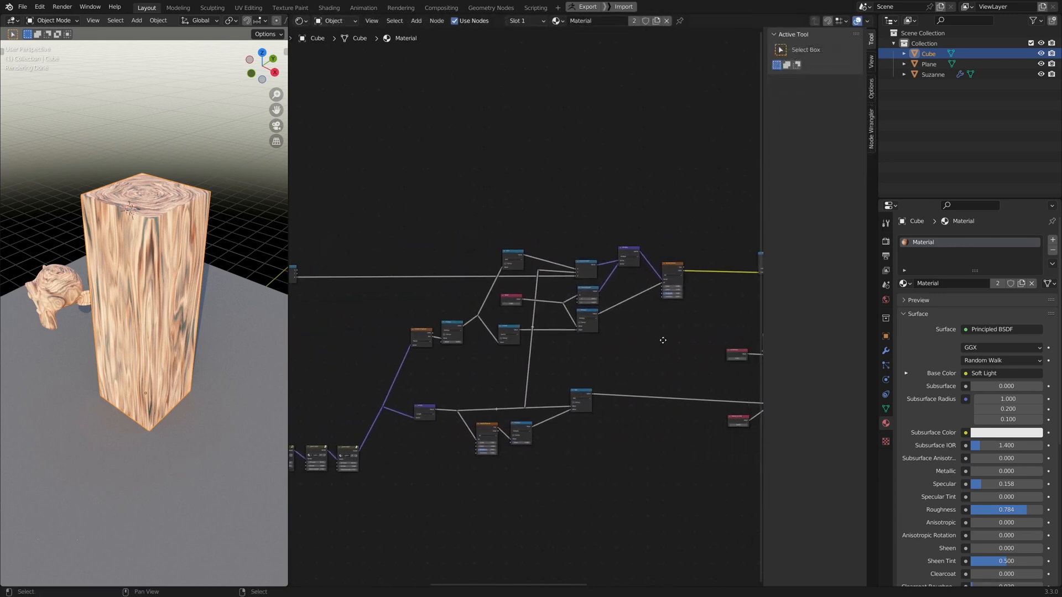
Step: Add an empty Frame node above the cylindrical coordinate nodes
scroll(549, 365, up, 4)
middle_drag(470, 366, 588, 399)
key(shift+a)
mouse_move(470, 213)
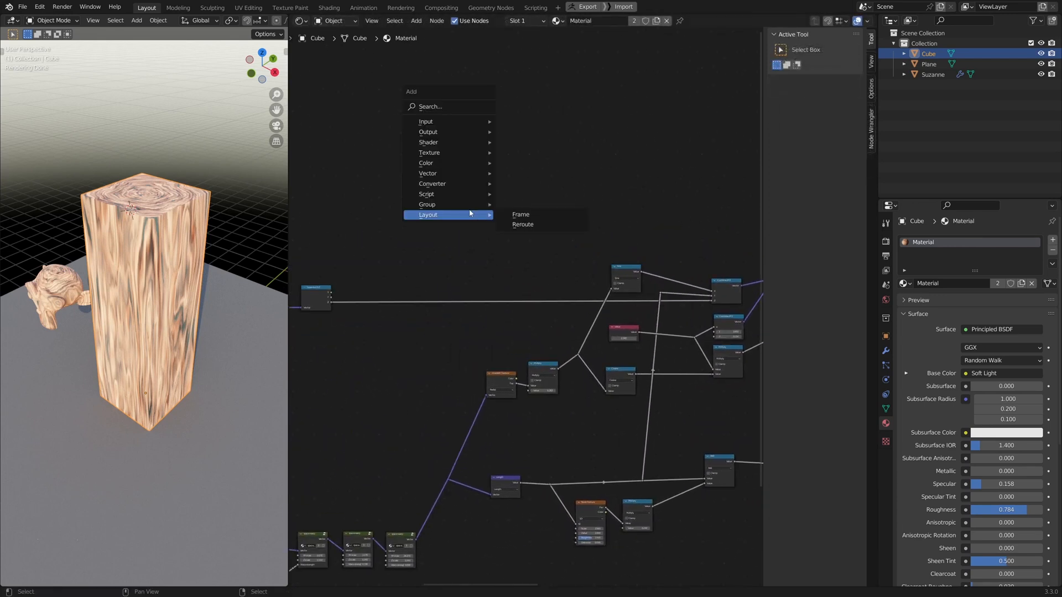
click(519, 214)
click(492, 228)
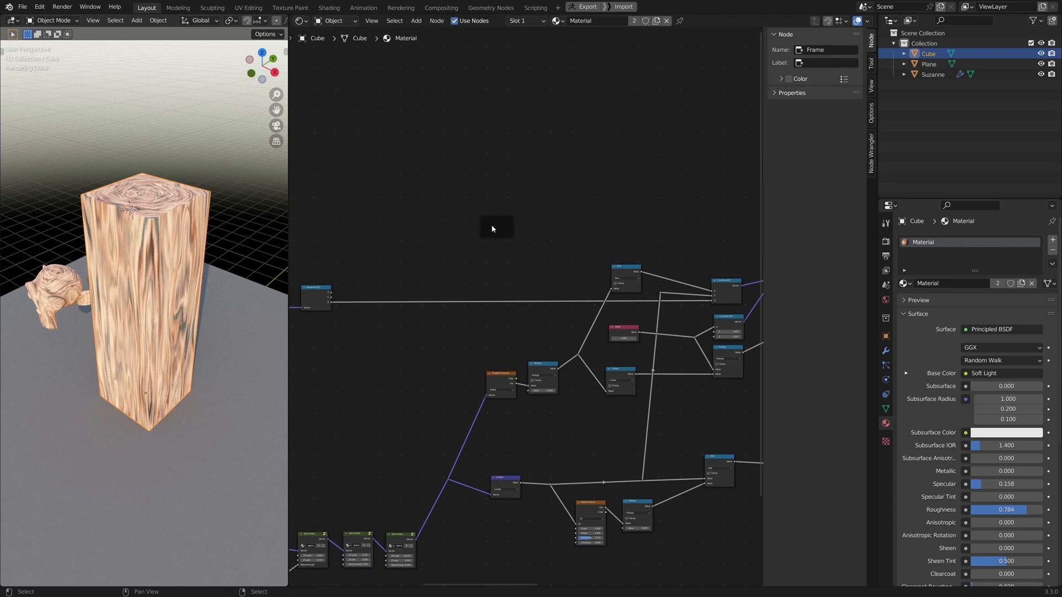
click(511, 225)
Step: Put the nodes from Gradient Texture to Noise Texture into the frame and label it for cylindrical coordinates
drag(327, 251, 664, 381)
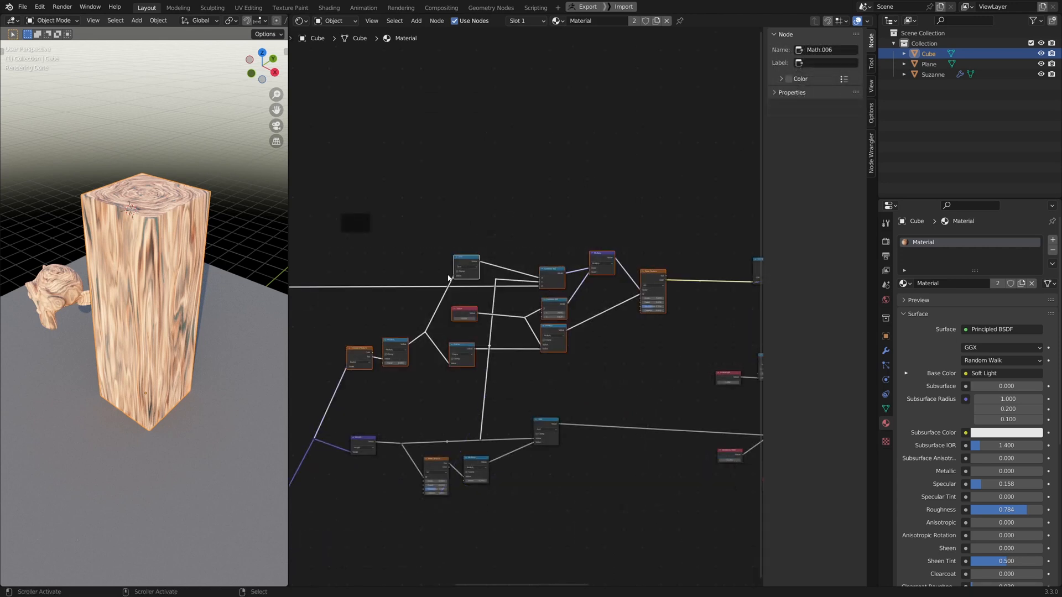
key(g)
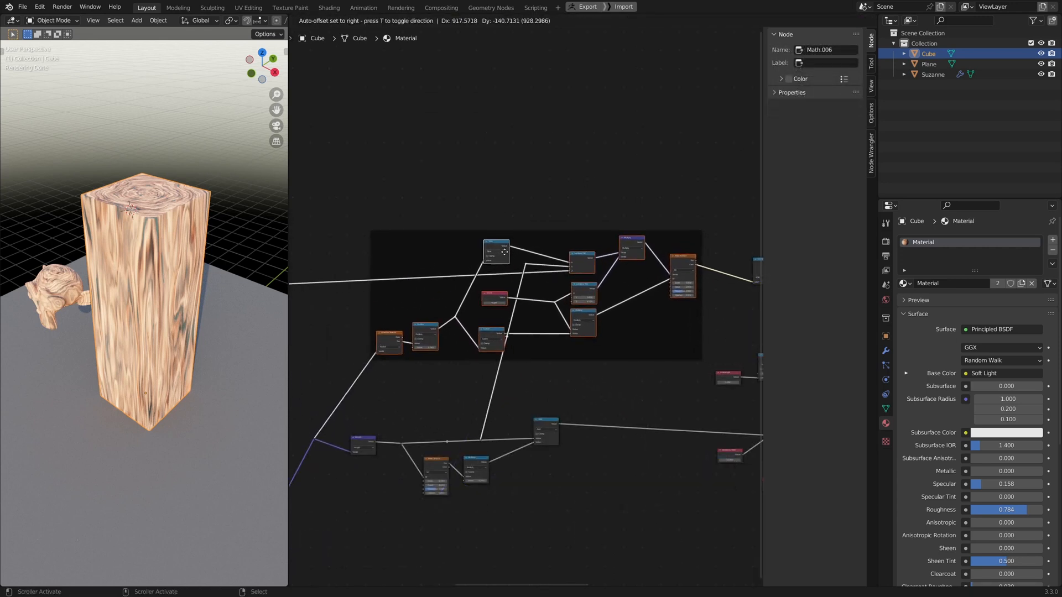
click(495, 246)
click(628, 320)
click(820, 62)
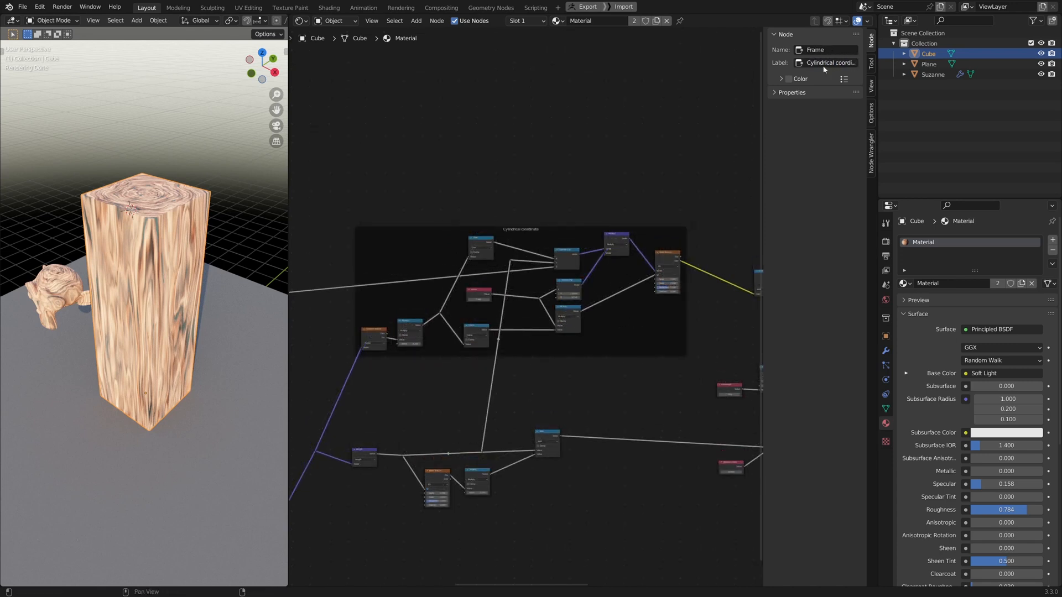
mouse_move(431, 230)
mouse_down()
mouse_move(439, 208)
mouse_move(441, 216)
mouse_up()
Step: Examine the wood grain on the cube's side and top edge up close
scroll(494, 337, down, 2)
middle_drag(666, 381, 579, 341)
scroll(494, 336, down, 2)
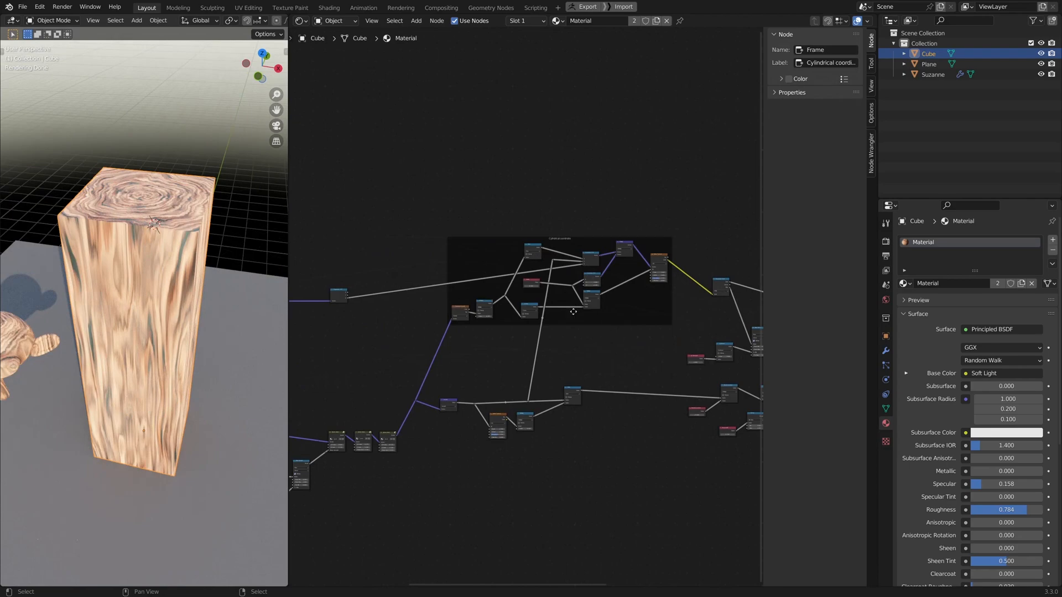
middle_drag(157, 247, 133, 248)
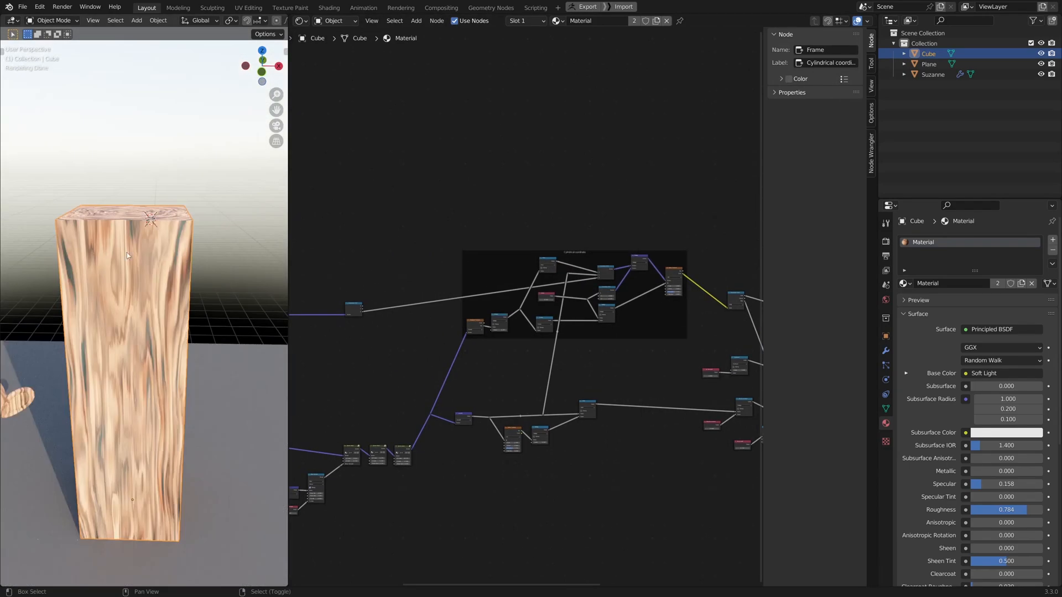
drag(134, 264, 135, 264)
middle_drag(135, 264, 169, 218)
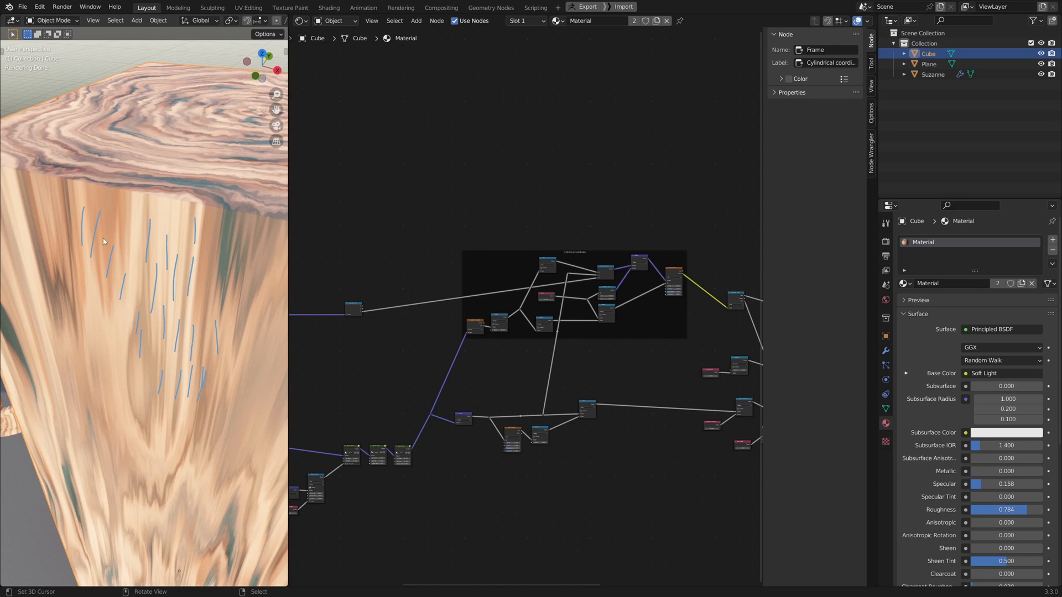
Step: Move the first two space warp nodes and their noise strength inputs away from the third space warp to open a gap
middle_drag(414, 479, 697, 424)
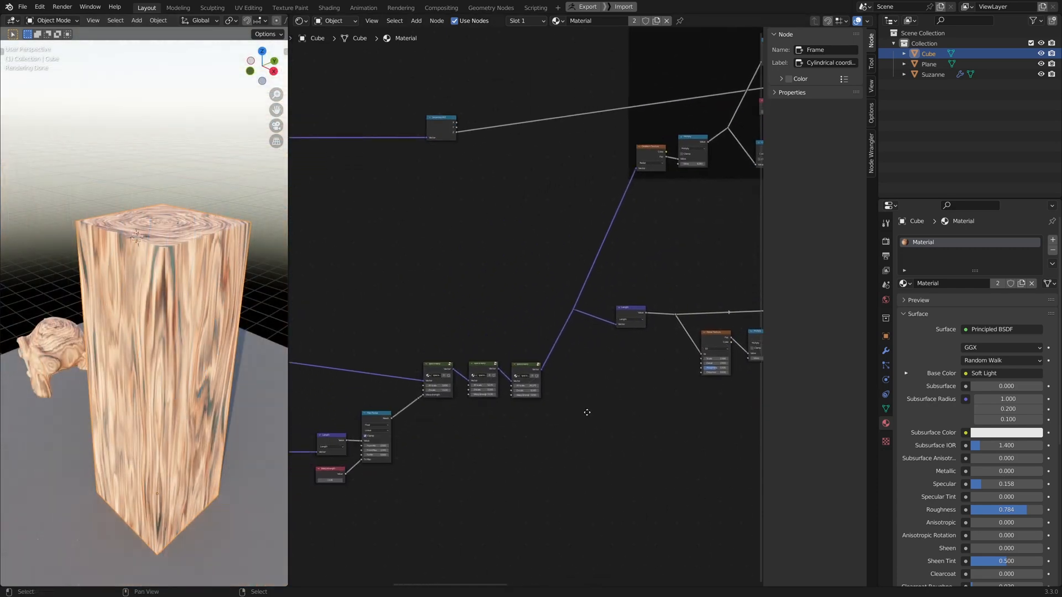
scroll(498, 426, up, 3)
scroll(530, 405, down, 5)
middle_drag(536, 394, 589, 389)
scroll(605, 380, up, 2)
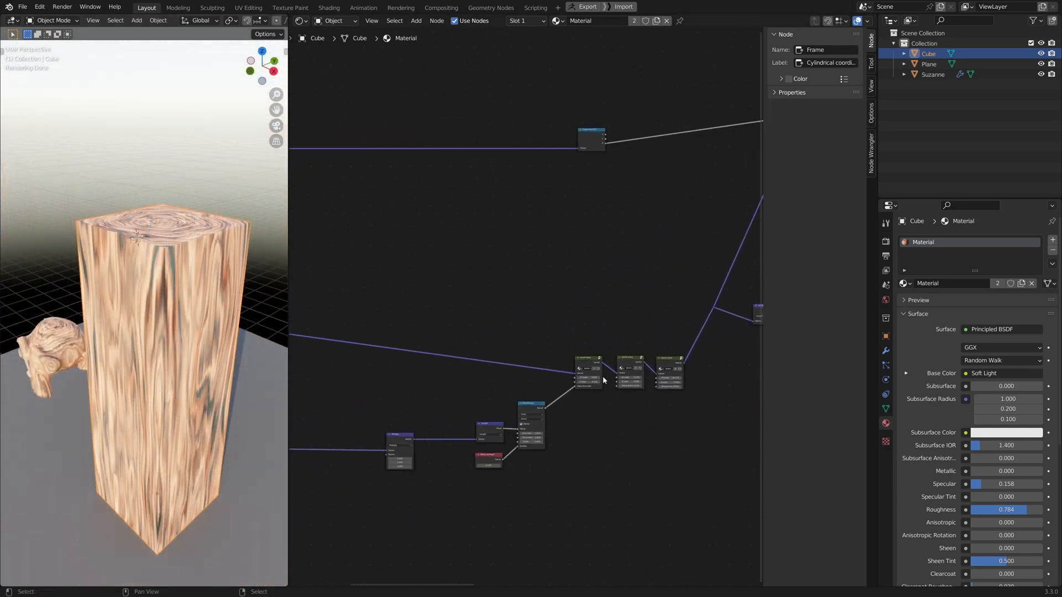
click(632, 367)
scroll(632, 370, down, 1)
key(b)
drag(630, 319, 364, 486)
key(g)
click(452, 374)
scroll(564, 415, up, 4)
click(592, 429)
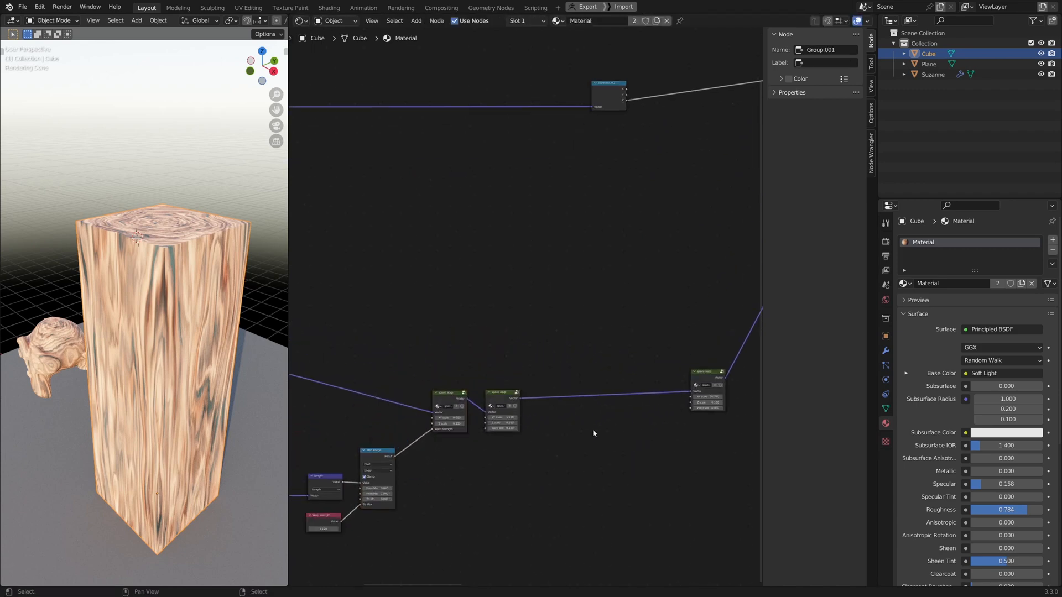
Step: Add a reroute on the link between the second and third space warp nodes and place it slightly below the link
middle_drag(521, 401, 523, 374)
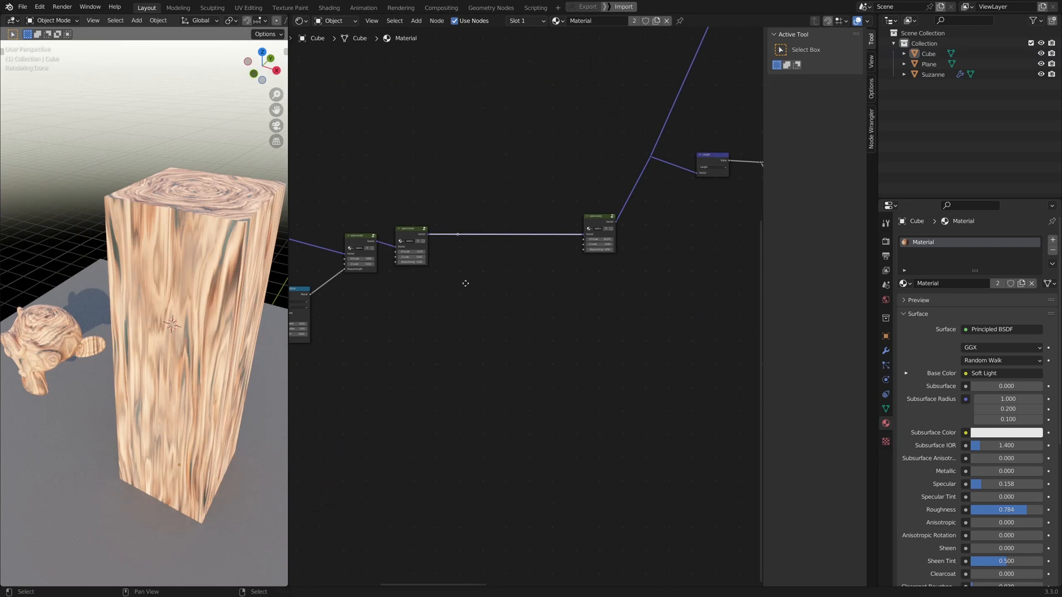
drag(464, 227, 454, 249)
click(453, 248)
Step: Add a Vector Math node set to Scale and feed its Vector input from the reroute after the second space warp
key(shift+a)
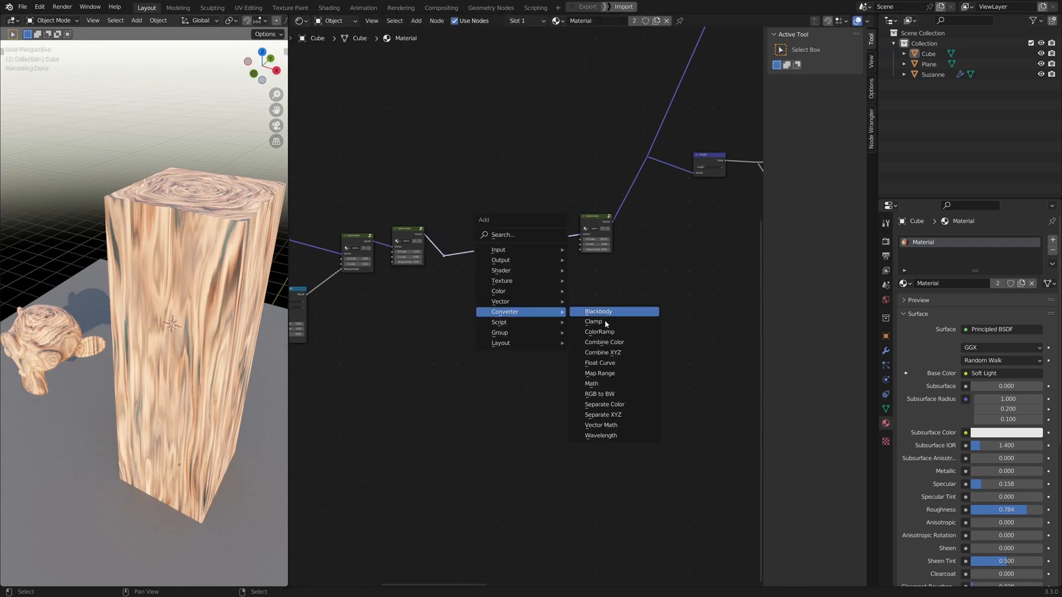
click(600, 424)
click(569, 360)
scroll(548, 387, up, 3)
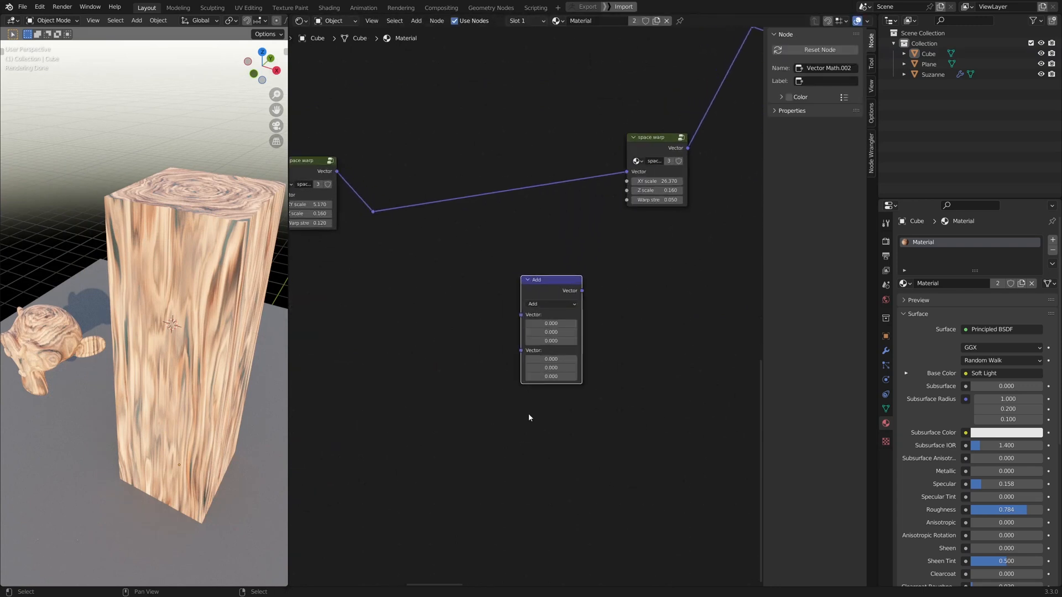
click(561, 304)
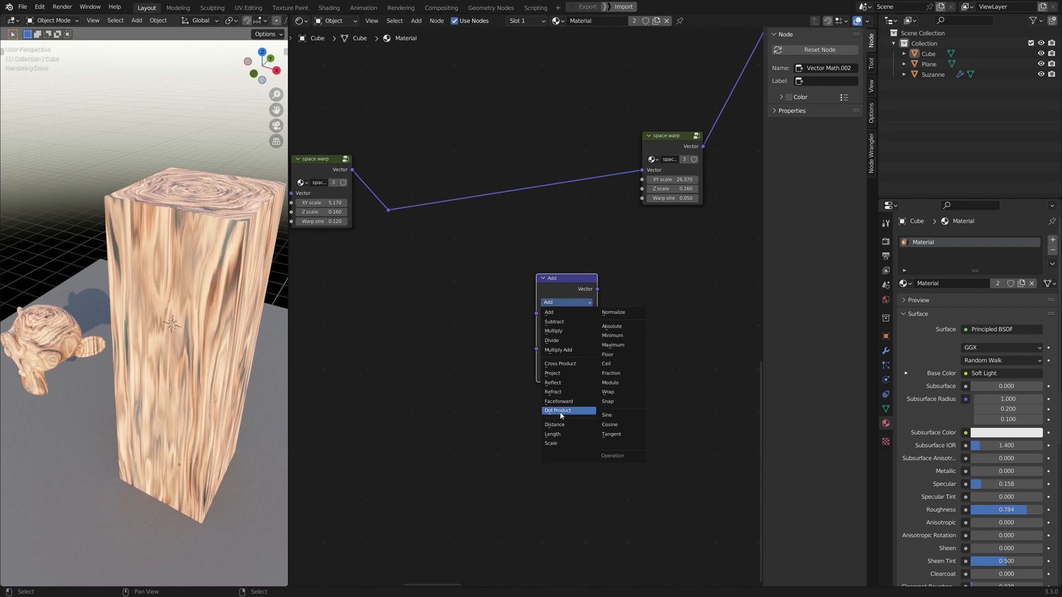
click(551, 443)
middle_drag(415, 216, 435, 218)
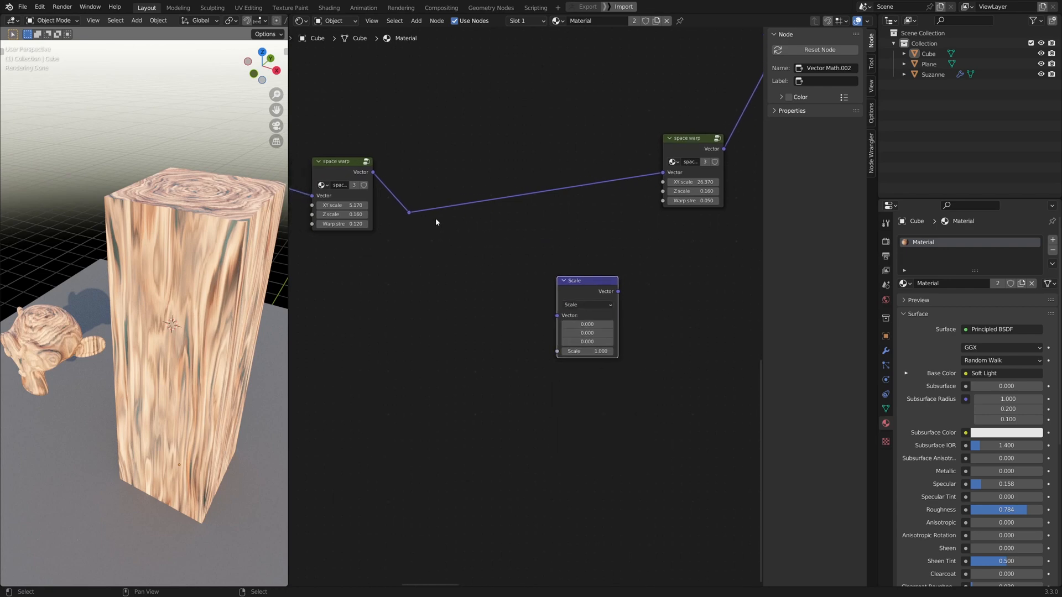
drag(410, 213, 533, 322)
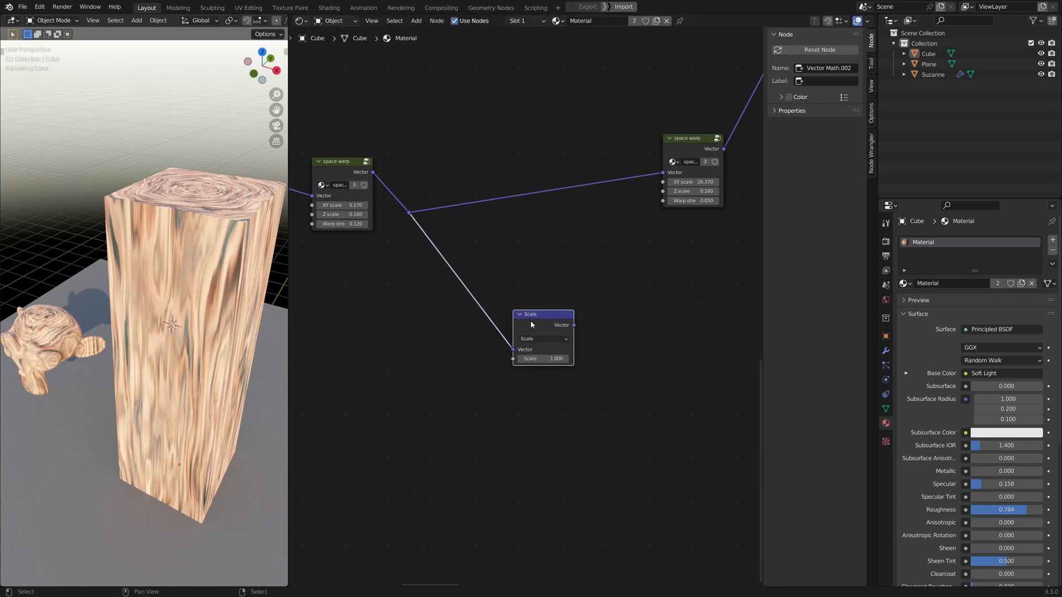
Step: Duplicate the second space warp node beside the Scale node and connect Scale's output to its Vector input
scroll(533, 322, down, 1)
click(320, 173)
key(shift+d)
click(602, 311)
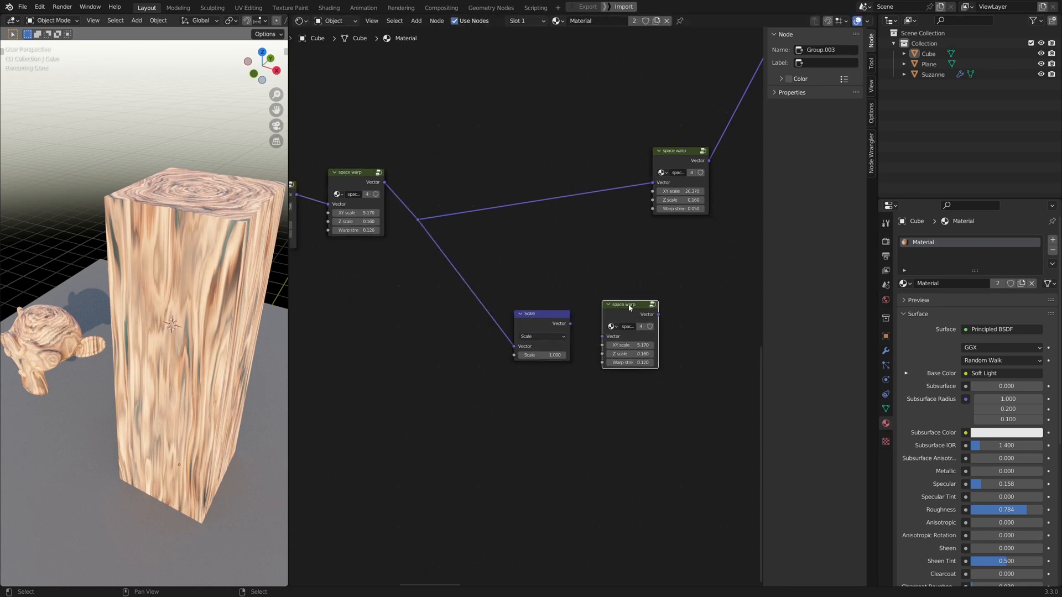
middle_drag(625, 382, 519, 330)
scroll(519, 331, up, 2)
alt+right_drag(450, 256, 520, 270)
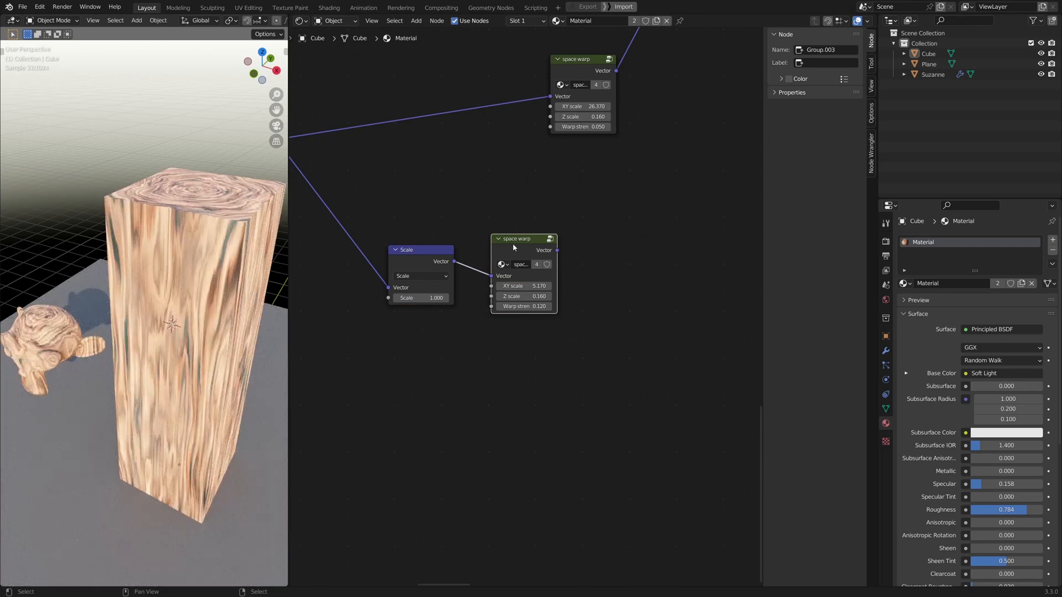
drag(512, 247, 516, 251)
Step: Set the duplicated space warp's XY scale to 1.000 and move the node slightly lower beside Scale
scroll(540, 386, up, 4)
scroll(541, 387, up, 1)
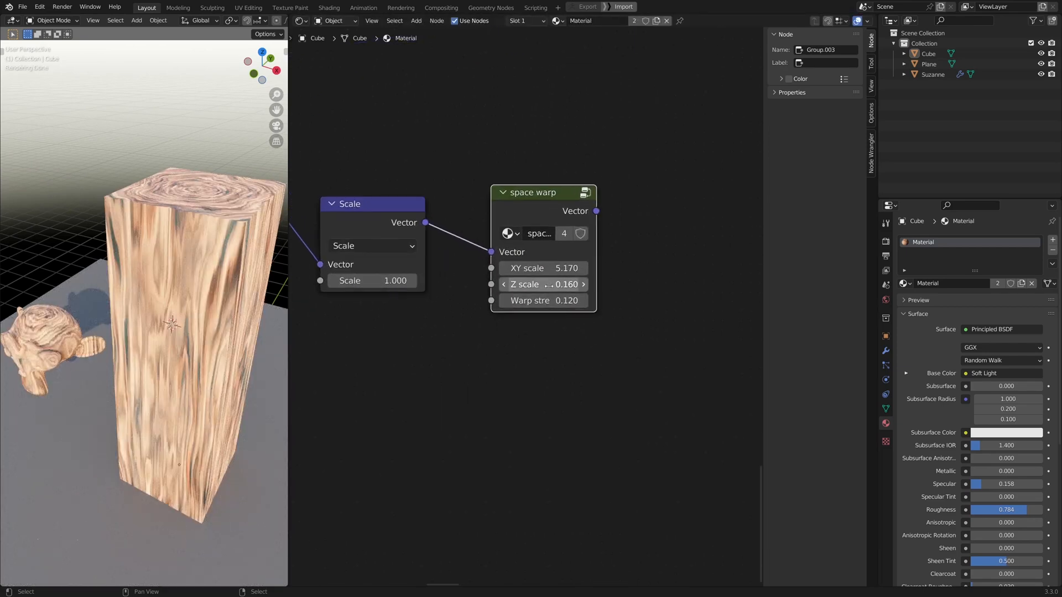
click(542, 269)
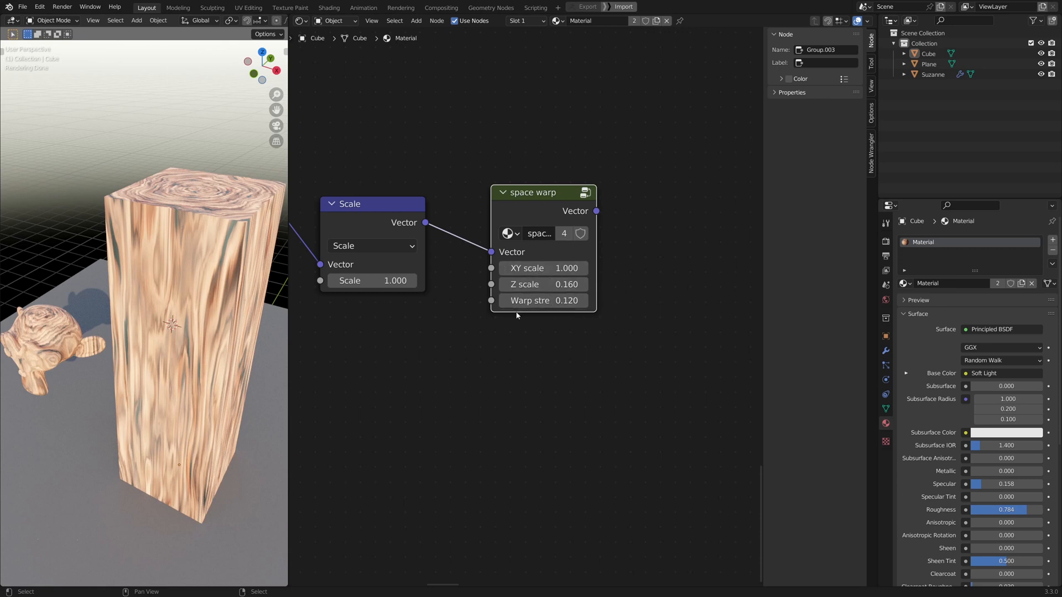
middle_drag(525, 338, 542, 368)
drag(503, 218, 490, 259)
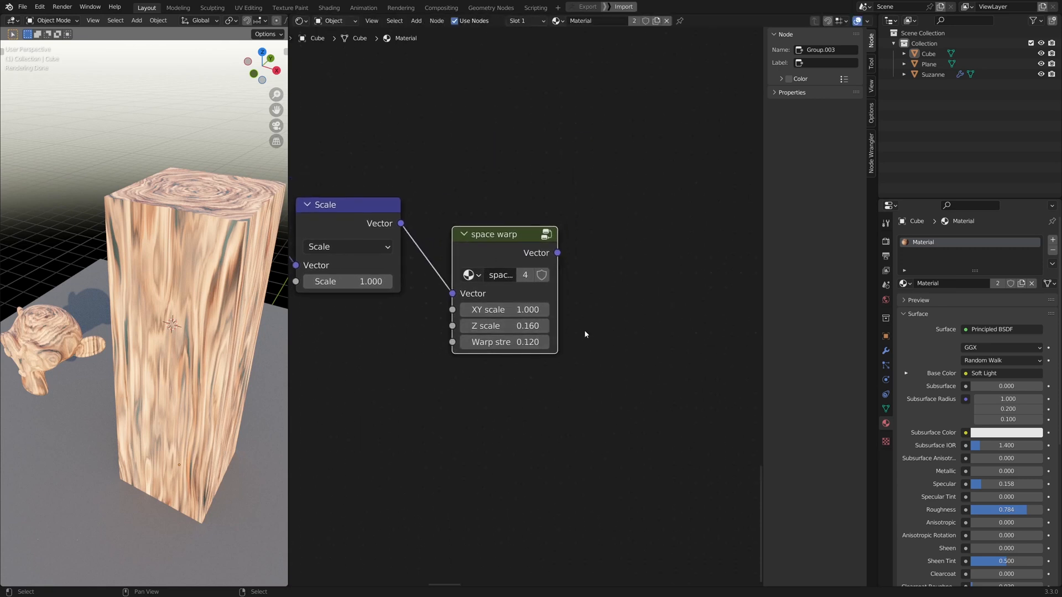
Step: Add a Voronoi Texture node beside the duplicated space warp node
middle_drag(585, 333, 513, 320)
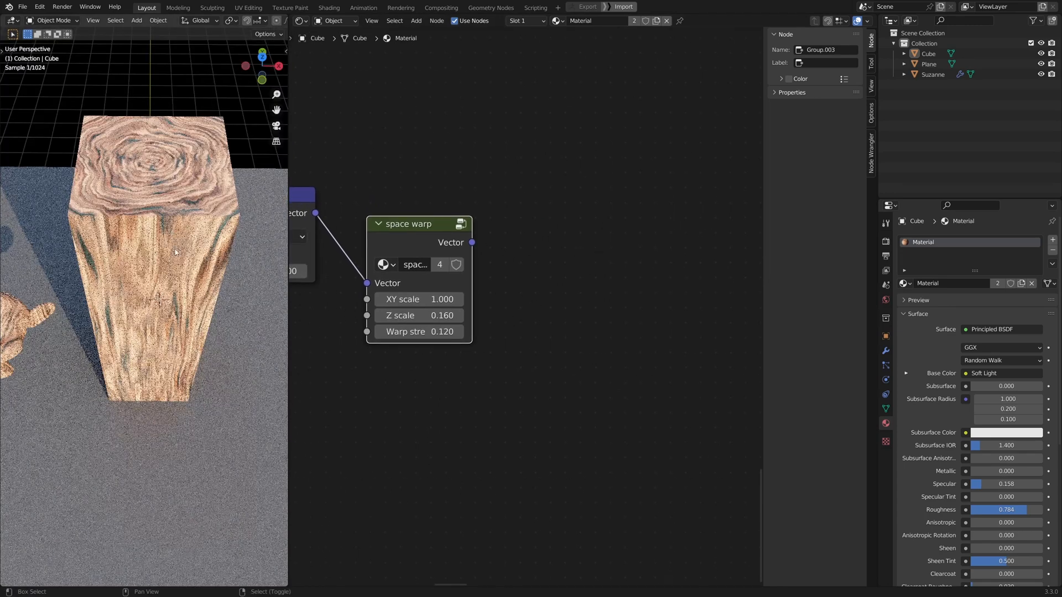
key(shift+a)
mouse_move(581, 258)
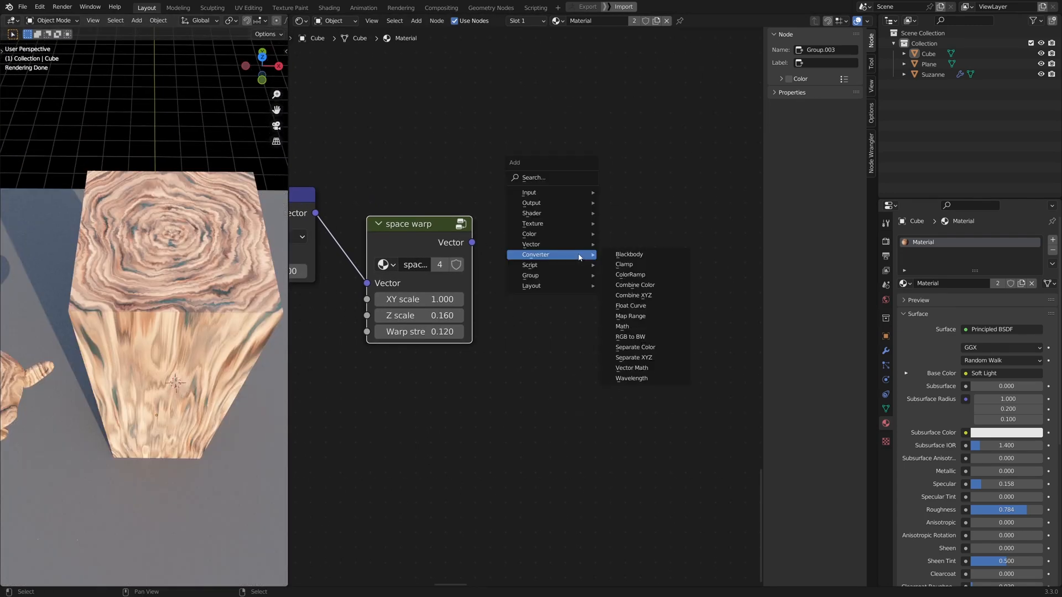
mouse_move(545, 227)
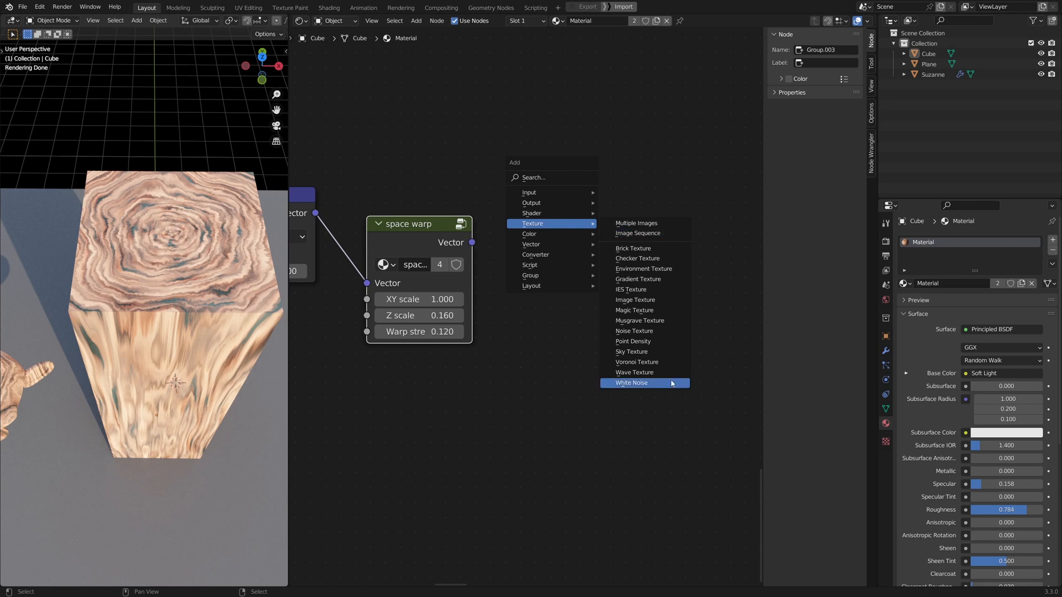
click(636, 362)
click(598, 263)
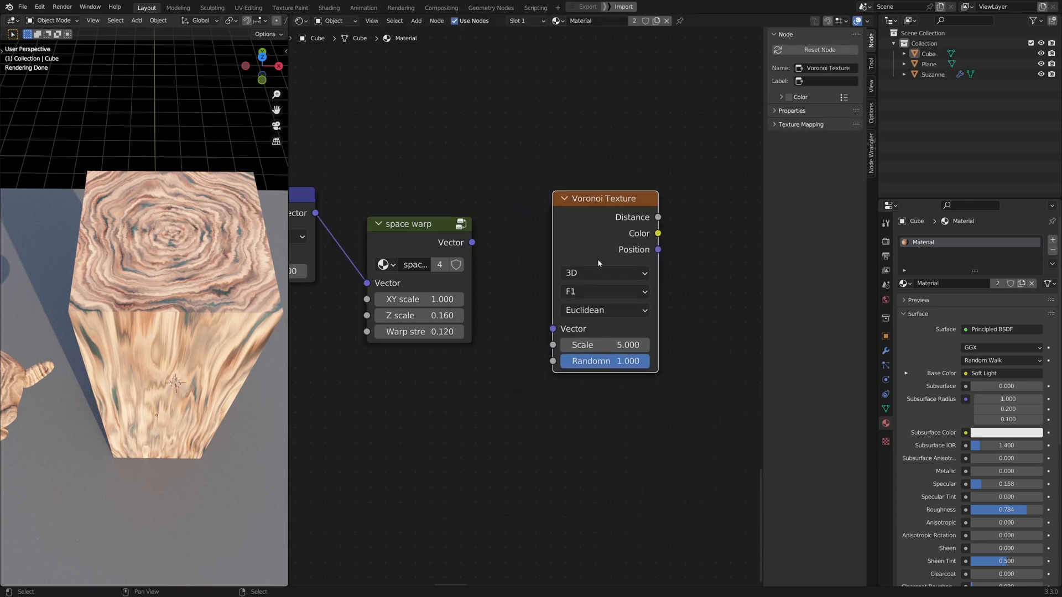
Step: Set the Voronoi Texture to 2D, feed its Vector input from the duplicated space warp, and preview its Distance output
click(597, 271)
click(596, 271)
click(592, 310)
middle_drag(534, 253, 559, 292)
alt+right_drag(481, 296, 632, 307)
middle_drag(612, 266, 599, 268)
ctrl+shift+click(599, 267)
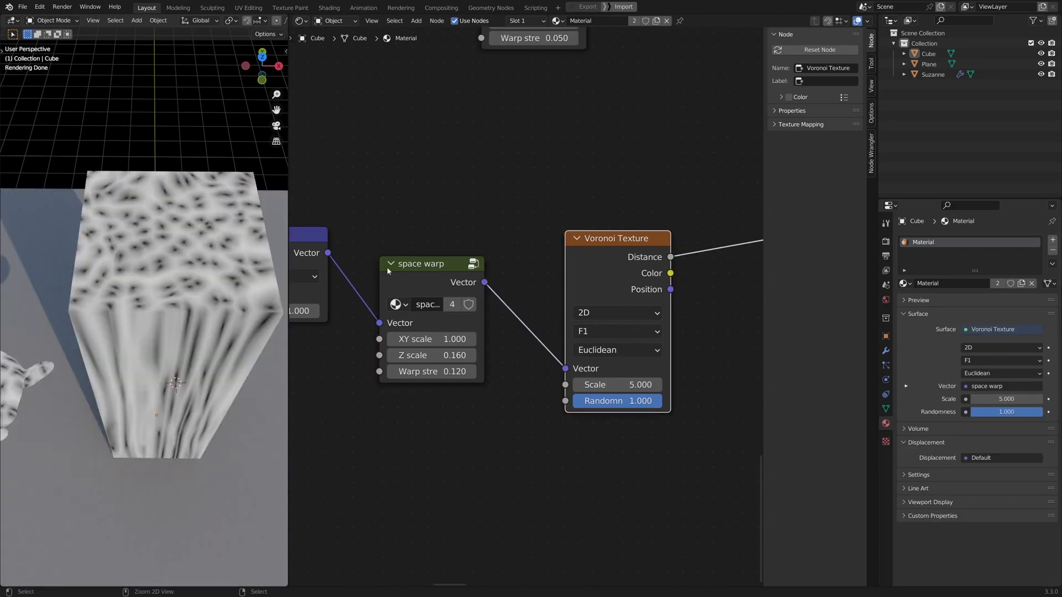
Step: Set the Voronoi Texture's scale to 135.100 and inspect the fiber pattern on the block's top and sides
middle_drag(249, 287, 194, 271)
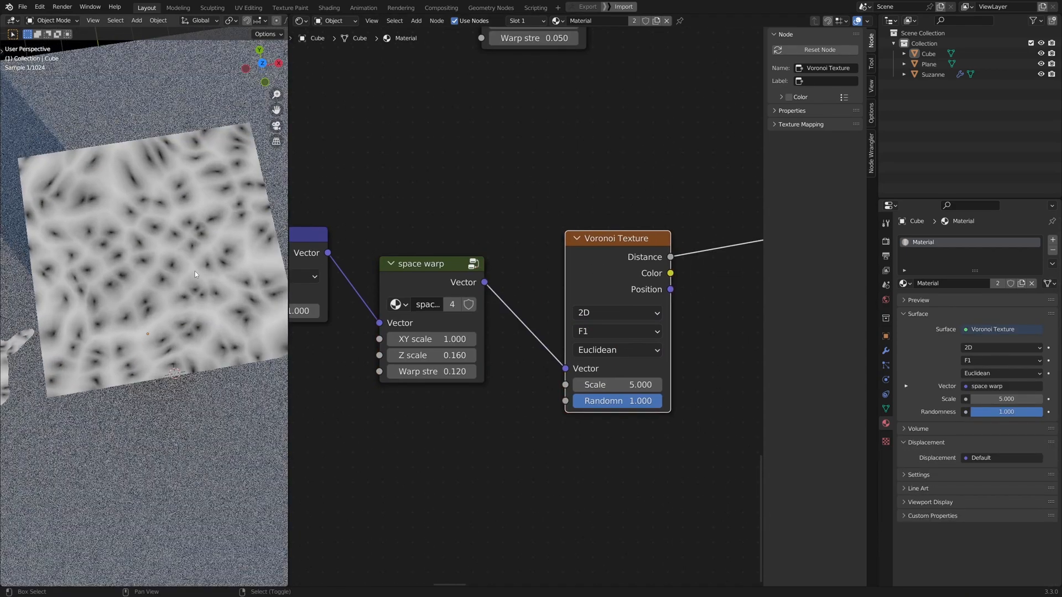
drag(608, 385, 642, 384)
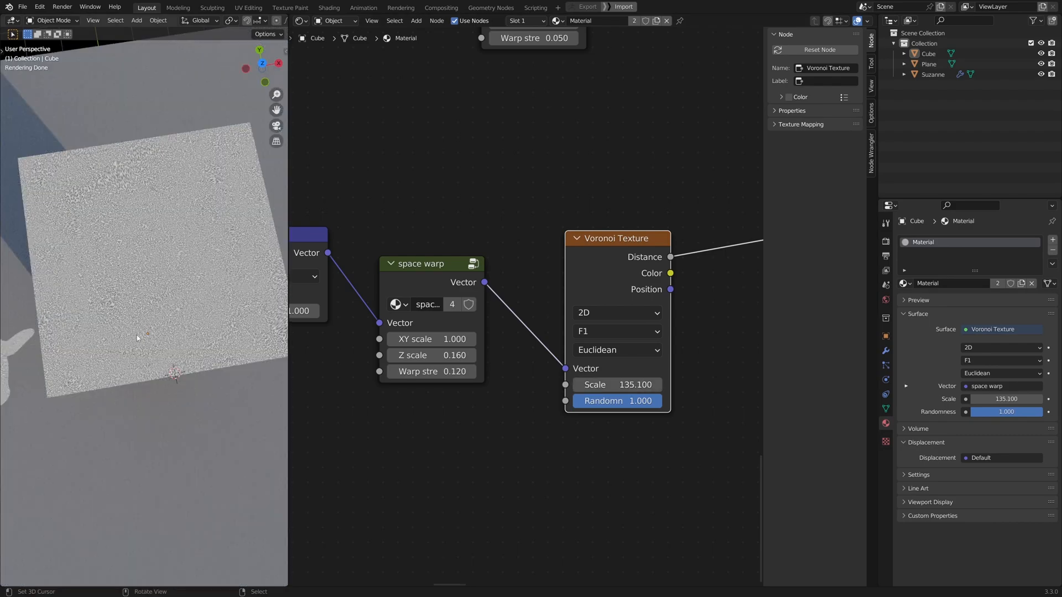
mouse_move(168, 339)
middle_down()
mouse_move(206, 362)
mouse_move(178, 399)
mouse_move(173, 362)
mouse_move(164, 369)
middle_up()
scroll(163, 370, up, 4)
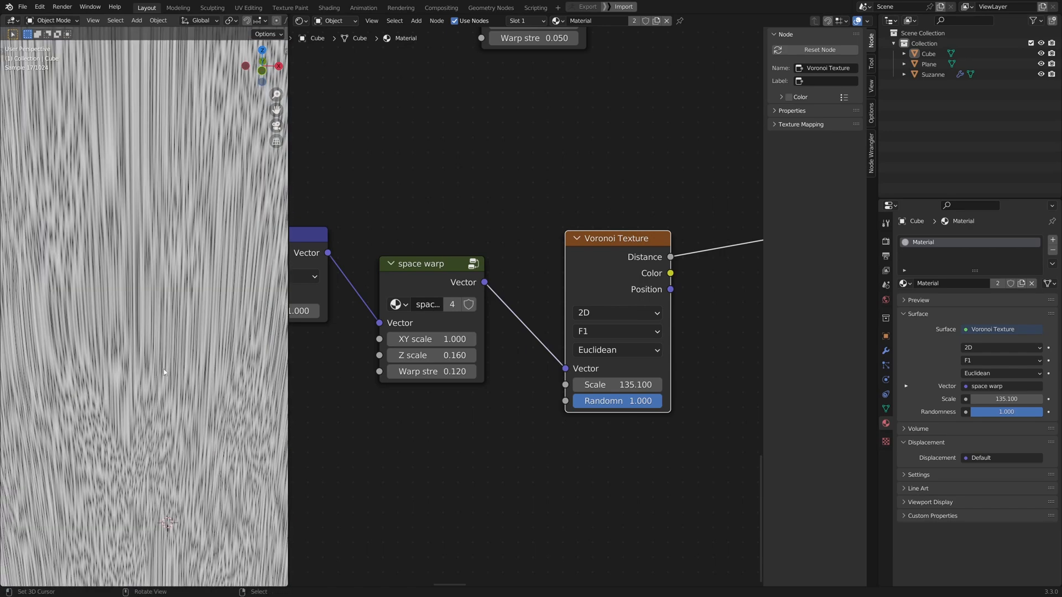
mouse_move(91, 277)
shift+middle_down()
mouse_move(142, 297)
mouse_move(162, 288)
mouse_move(150, 280)
shift+middle_up()
scroll(142, 296, down, 3)
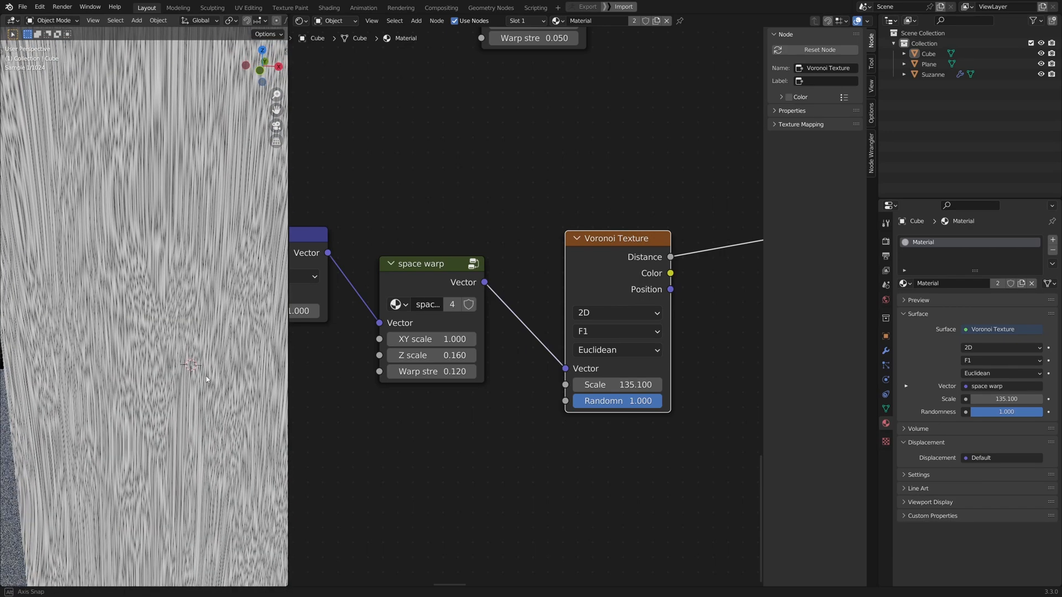
Step: Move the Voronoi Texture node slightly up and closer to the duplicated space warp
scroll(430, 426, down, 3)
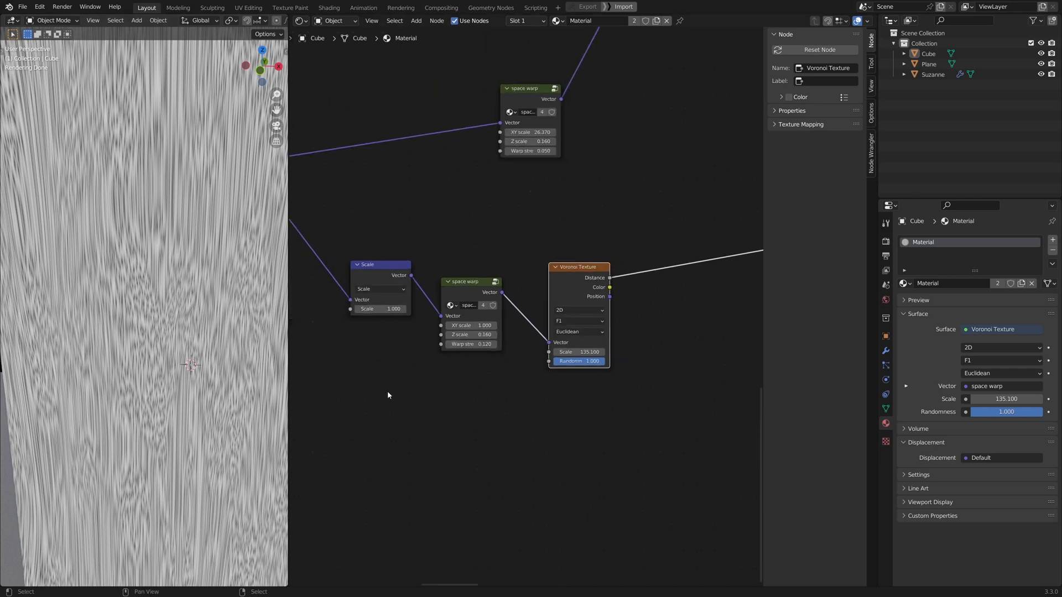
middle_drag(386, 393, 429, 383)
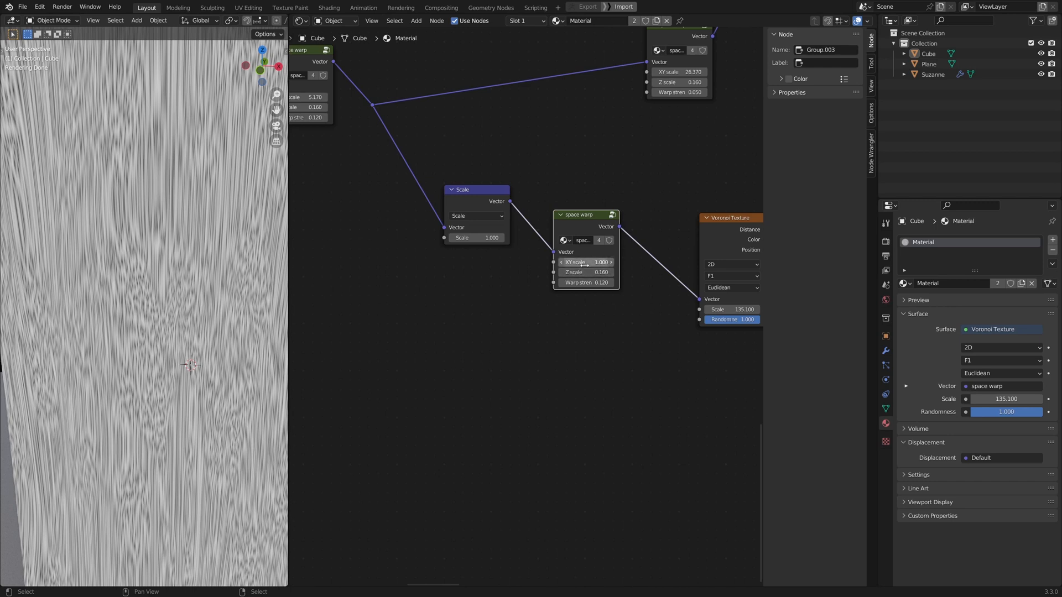
middle_drag(638, 333, 579, 385)
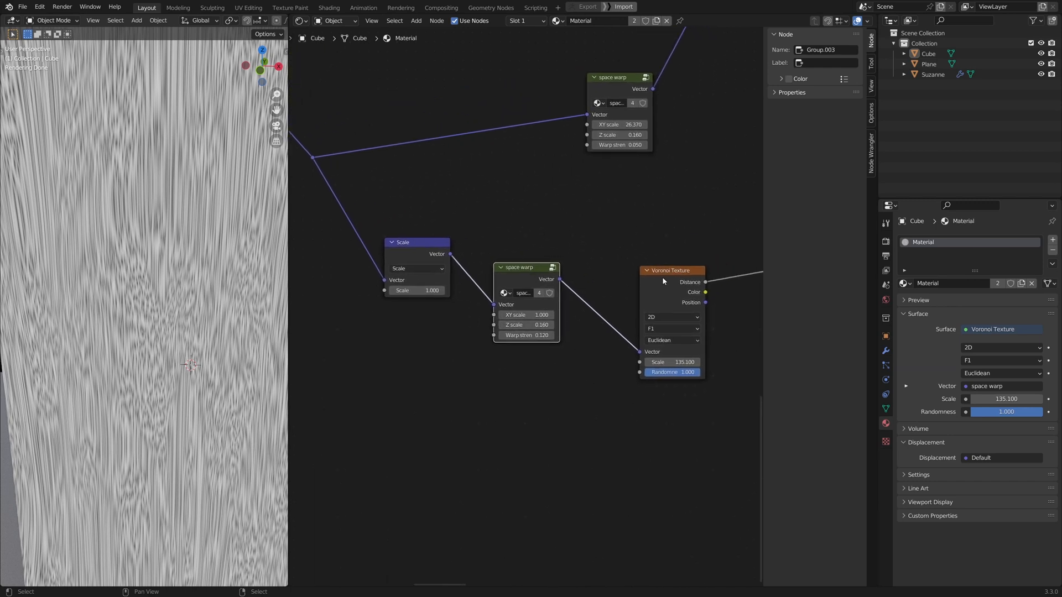
mouse_move(662, 278)
mouse_down()
mouse_move(646, 275)
mouse_move(648, 264)
mouse_up()
middle_drag(606, 288, 611, 290)
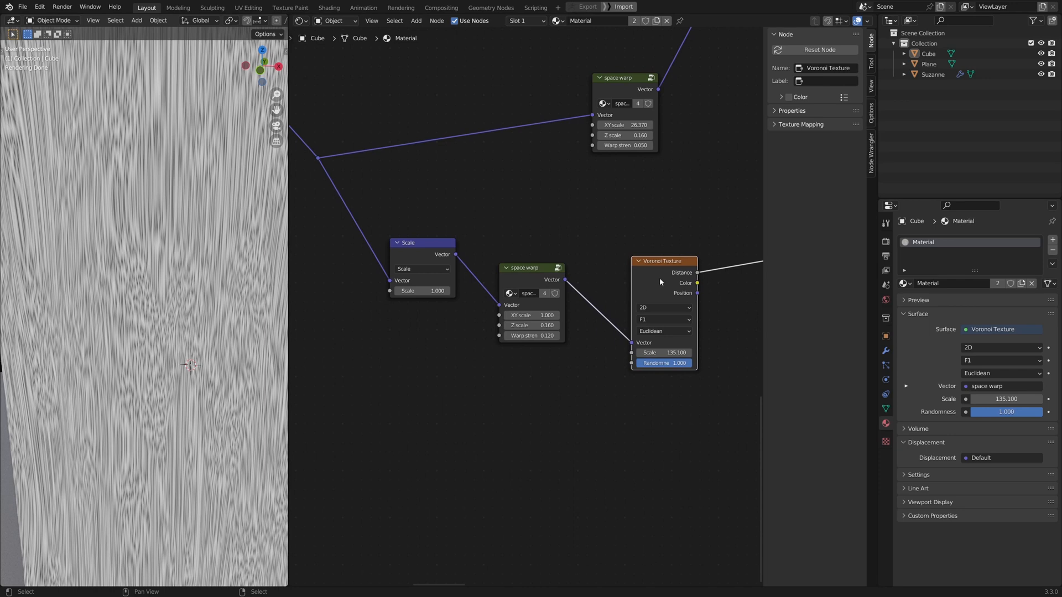
Step: Add a Value node below the link that leads into the Scale node
middle_drag(453, 373, 538, 370)
mouse_move(424, 335)
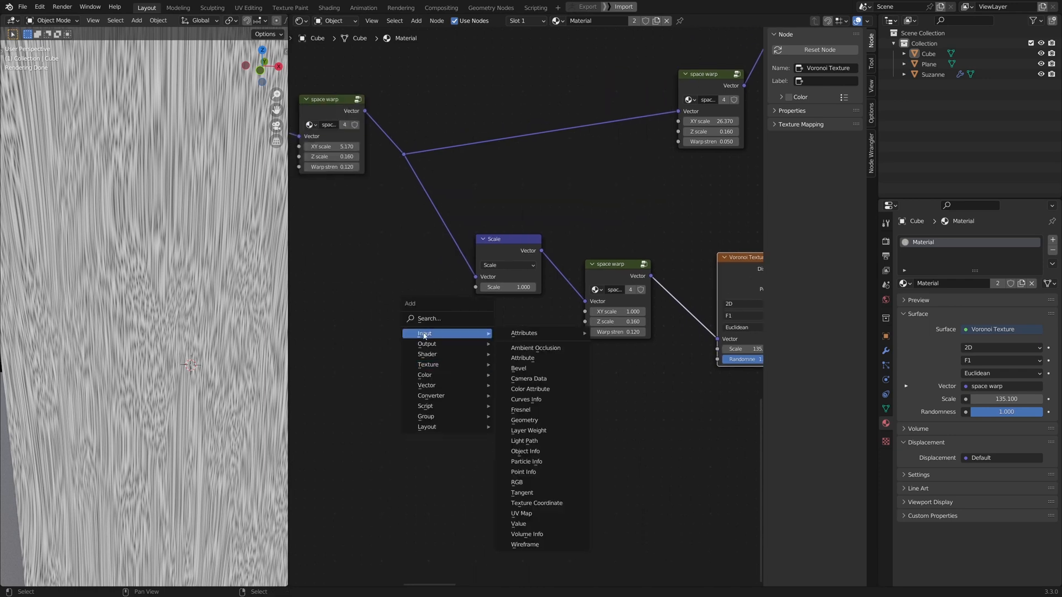
click(534, 522)
click(395, 357)
scroll(521, 425, up, 3)
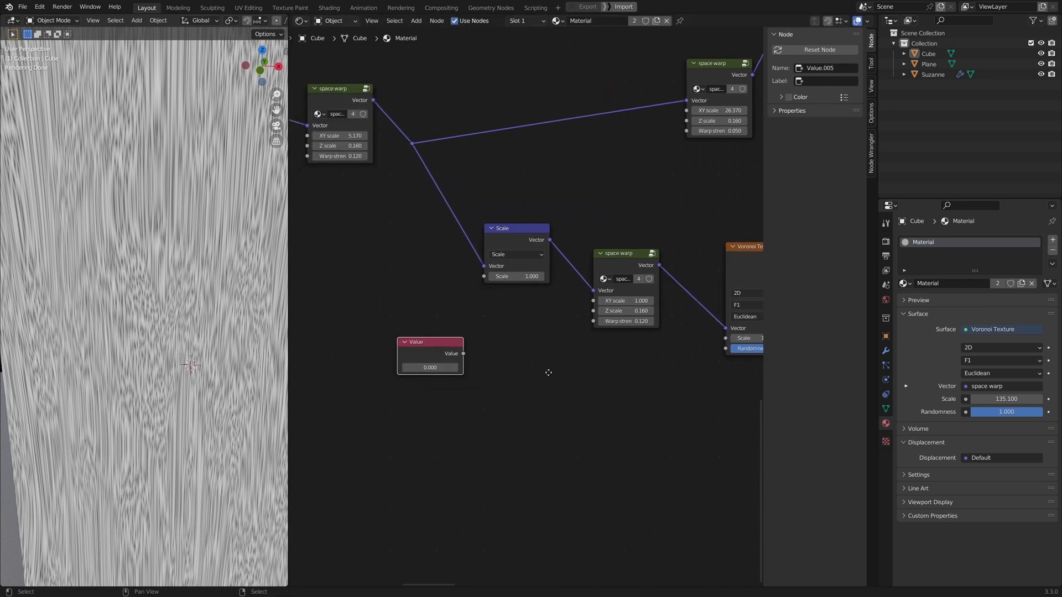
Step: Add a Math node set to Divide by 100, feed its first input from the Value node, and make room before Scale
key(shift+a)
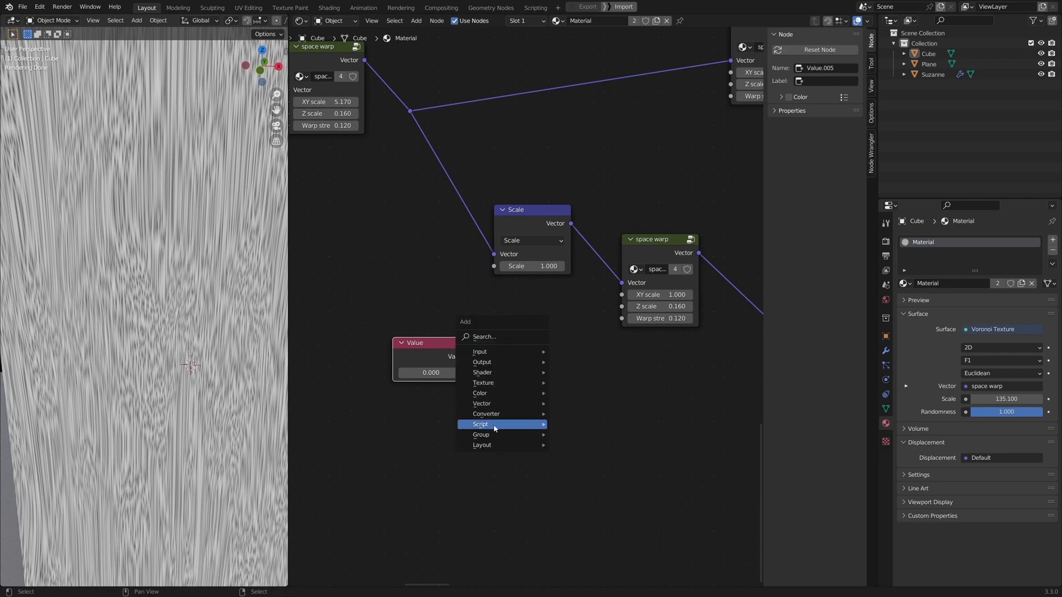
mouse_move(503, 414)
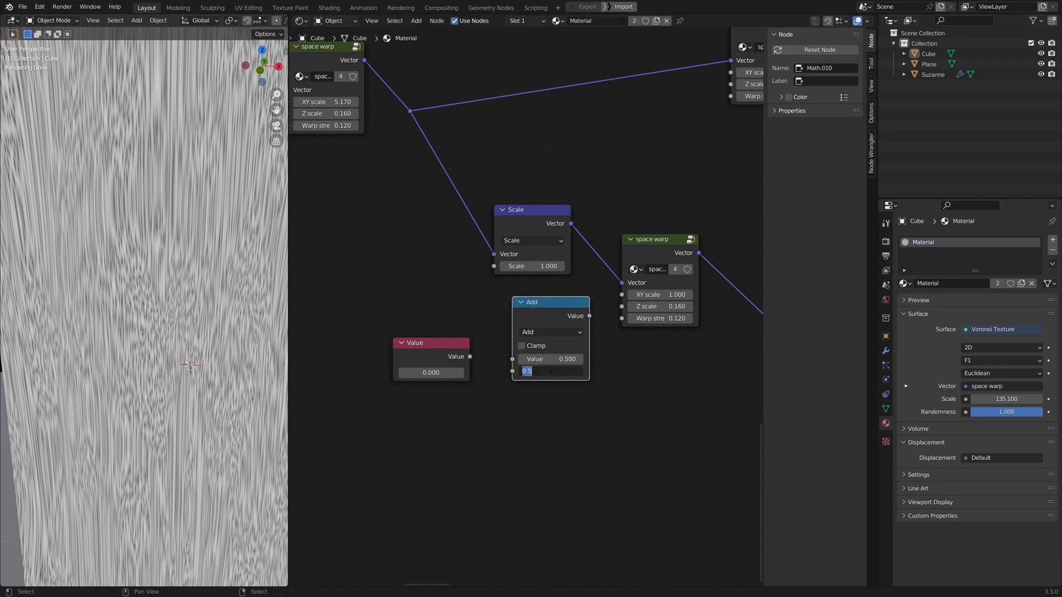
click(547, 332)
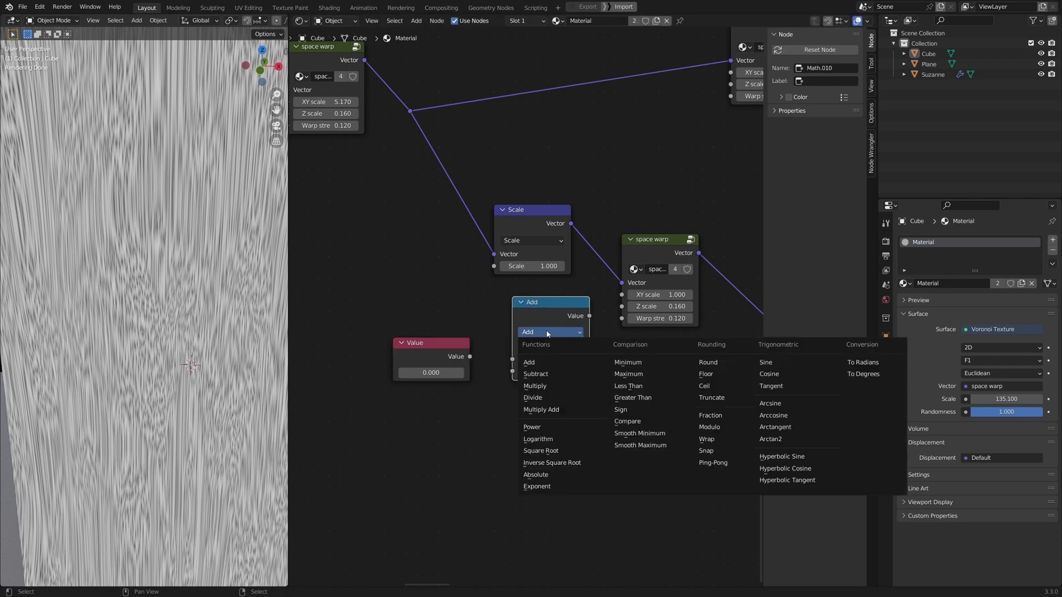
click(543, 398)
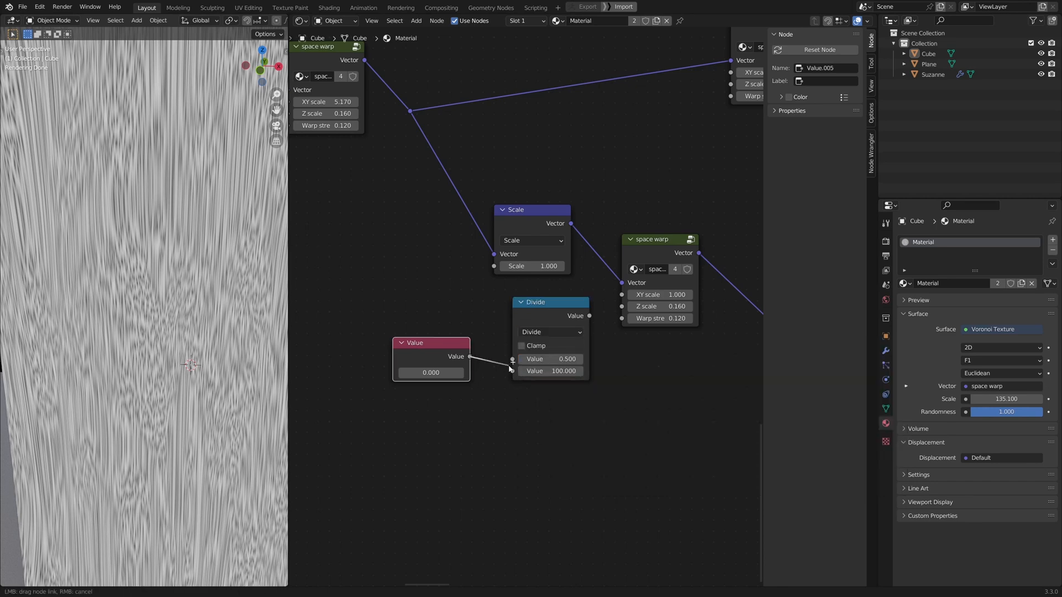
drag(587, 324, 491, 311)
click(471, 315)
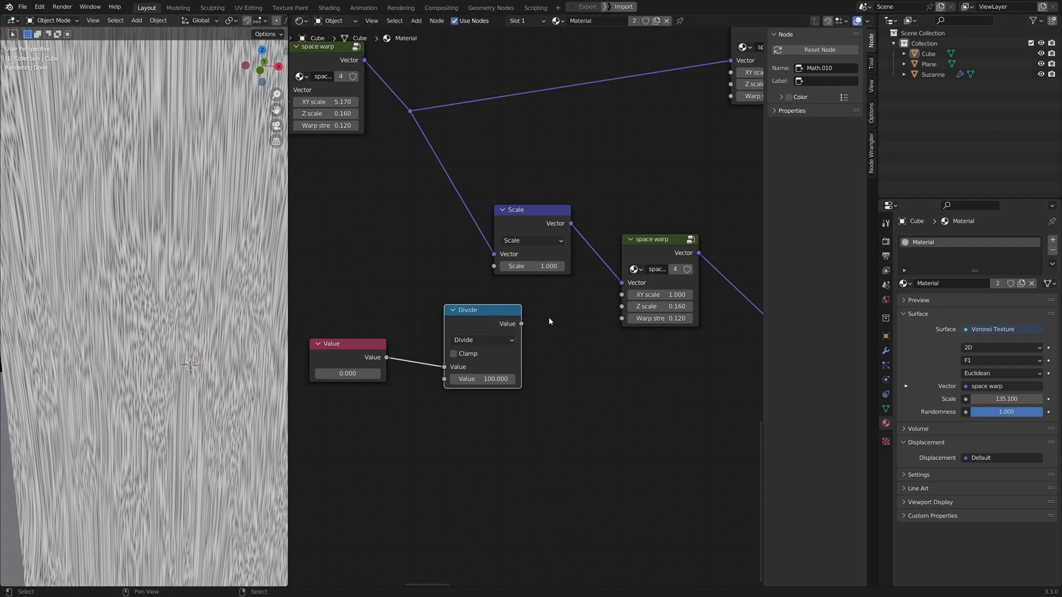
Step: Reposition the Value, Divide and Scale nodes and connect Divide's output to the Scale node's Scale input
middle_drag(571, 376, 577, 362)
drag(536, 201, 569, 196)
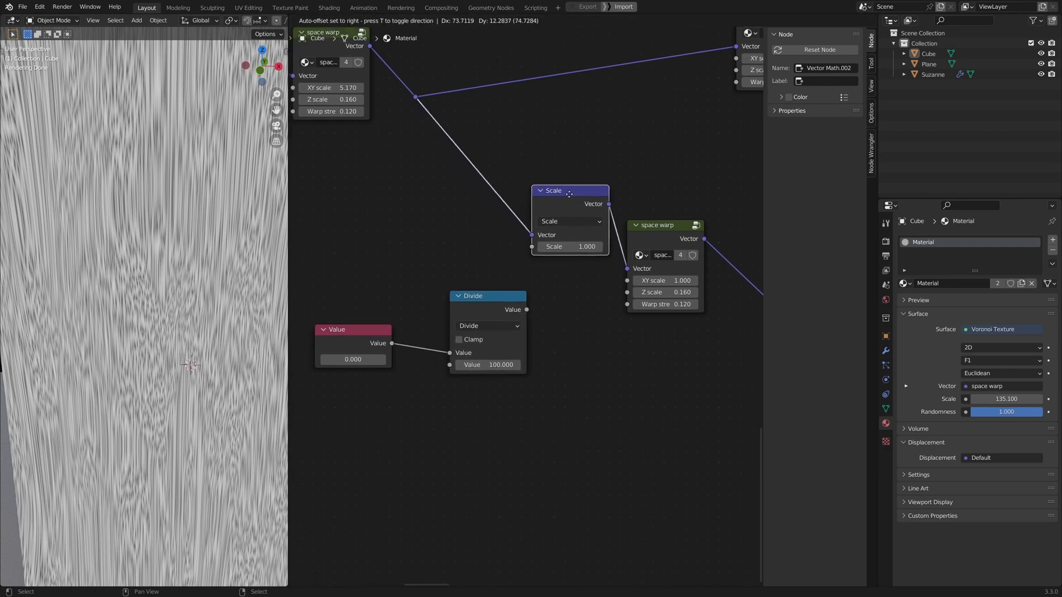
middle_drag(497, 343, 568, 322)
scroll(569, 315, down, 1)
drag(627, 276, 465, 326)
key(g)
click(469, 298)
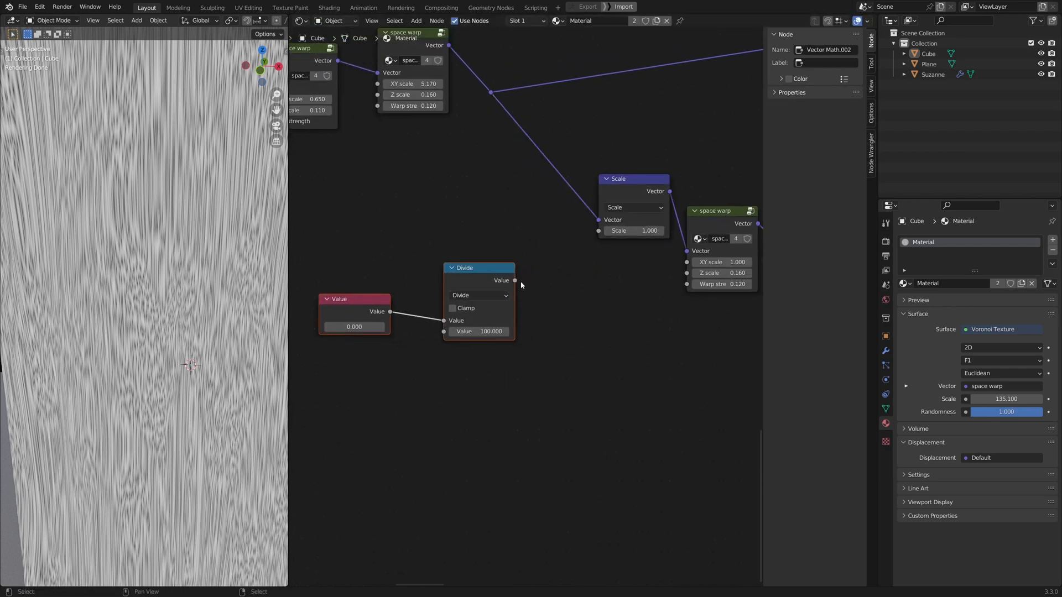
drag(599, 232, 598, 230)
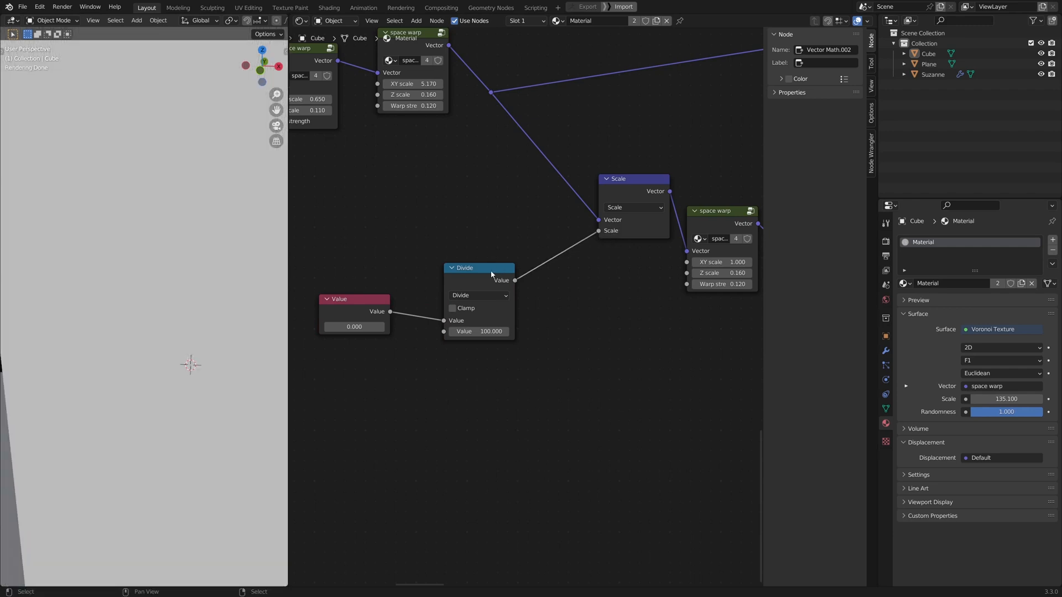
drag(615, 196, 581, 195)
Step: Set the Value node driving the fiber scale to 63.800 while checking the pattern on the block
middle_drag(475, 390, 569, 400)
scroll(569, 400, up, 1)
mouse_move(439, 337)
mouse_down()
mouse_move(599, 337)
mouse_move(561, 337)
mouse_up()
scroll(149, 276, down, 6)
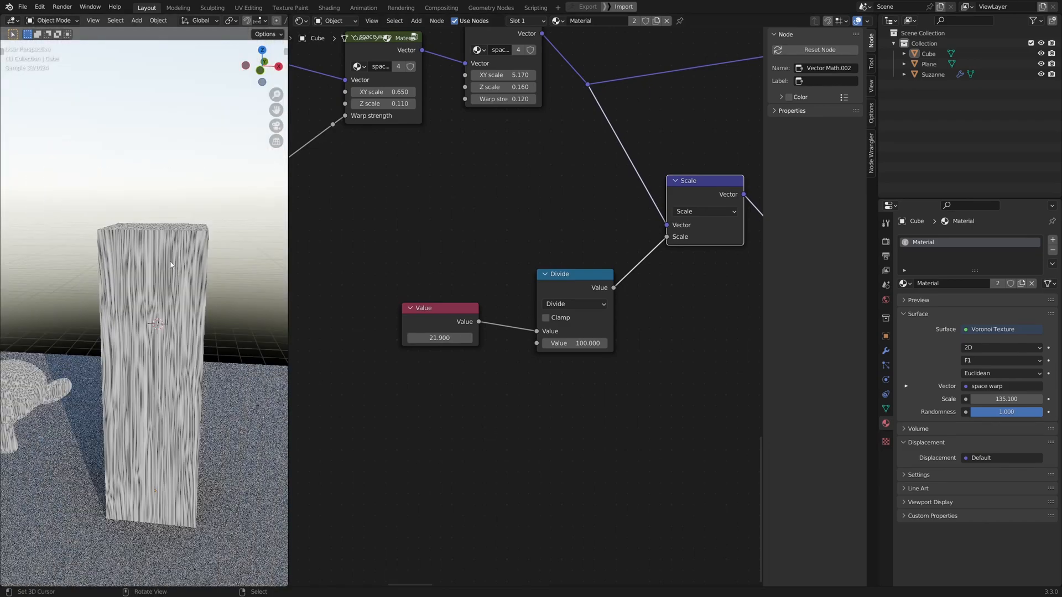
middle_drag(149, 277, 172, 349)
drag(440, 337, 505, 337)
Step: Move the Voronoi Texture node slightly and set its scale to 100
middle_drag(657, 353, 446, 394)
middle_drag(646, 279, 460, 279)
drag(613, 269, 601, 273)
middle_drag(639, 443, 607, 448)
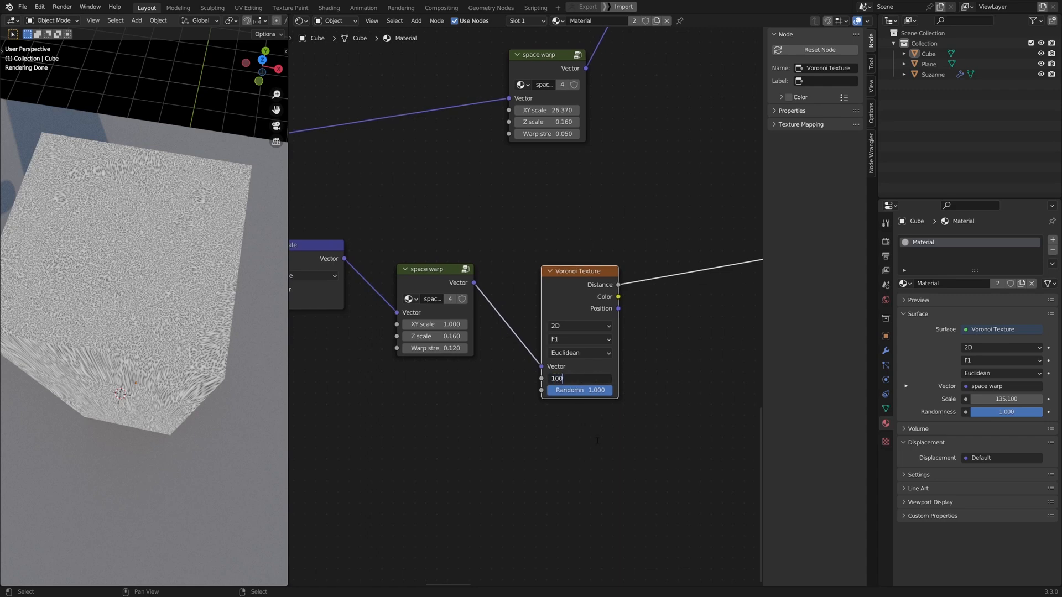
key(Return)
Step: Move the Divide node up toward the Scale node's input and place the Value node lower, before Divide
middle_drag(388, 448, 602, 433)
drag(549, 347, 539, 306)
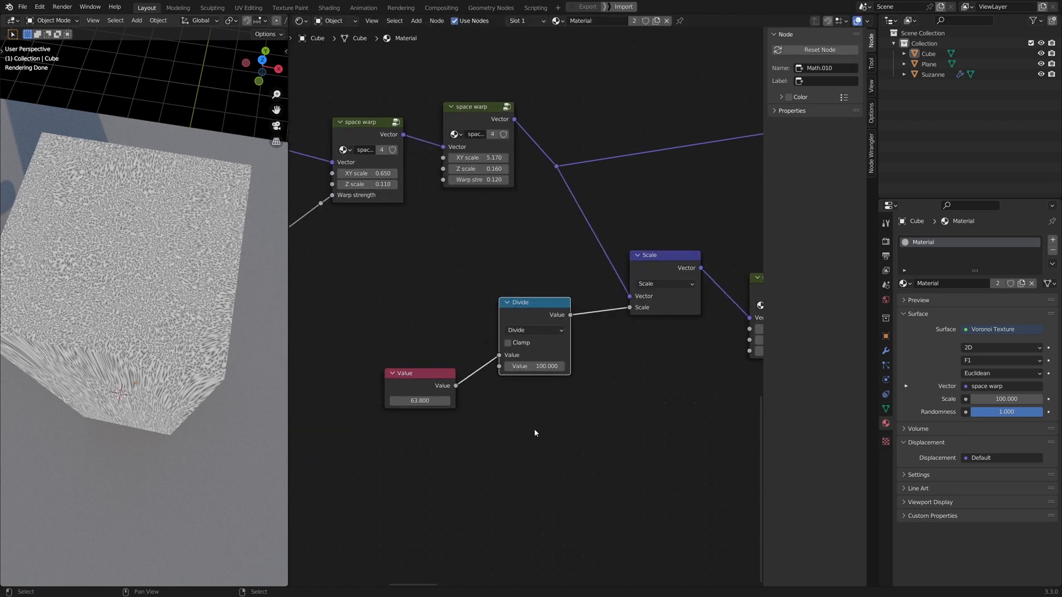
middle_drag(589, 406, 549, 413)
middle_drag(661, 362, 583, 377)
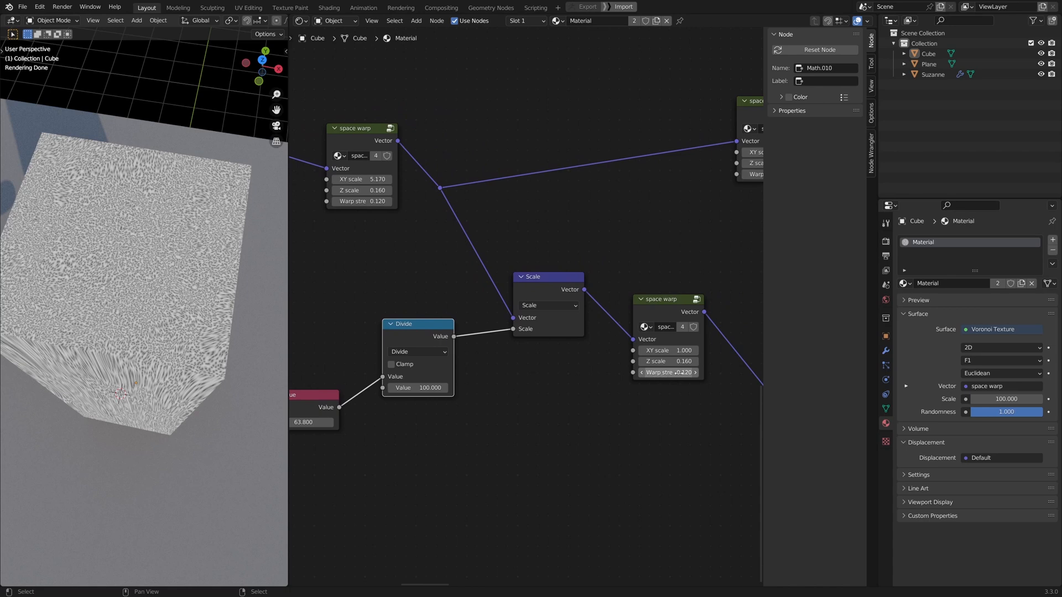
middle_drag(467, 392, 556, 393)
drag(392, 394, 372, 409)
middle_drag(513, 466, 473, 444)
scroll(473, 444, up, 1)
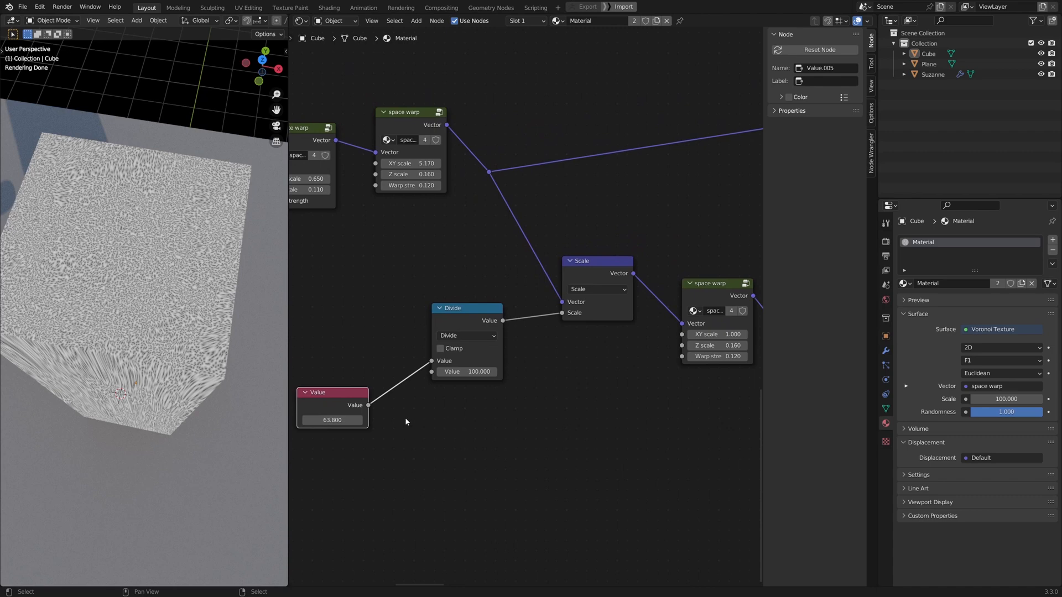
drag(328, 402, 335, 408)
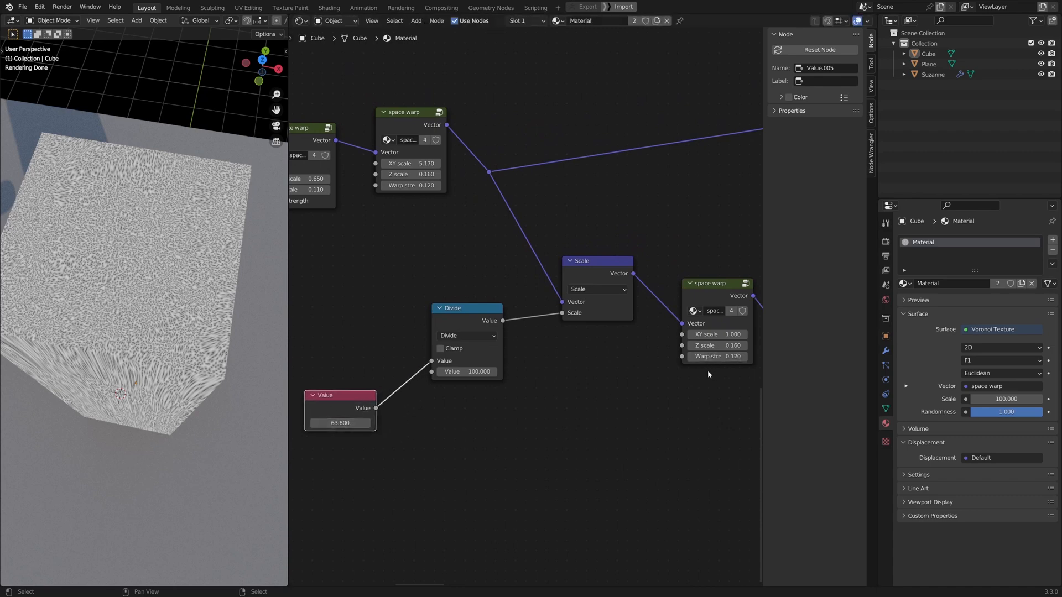
Step: Duplicate the Divide node below the original and connect the Value node to the duplicate's second input
middle_drag(509, 472, 569, 429)
scroll(569, 429, up, 3)
key(shift+a)
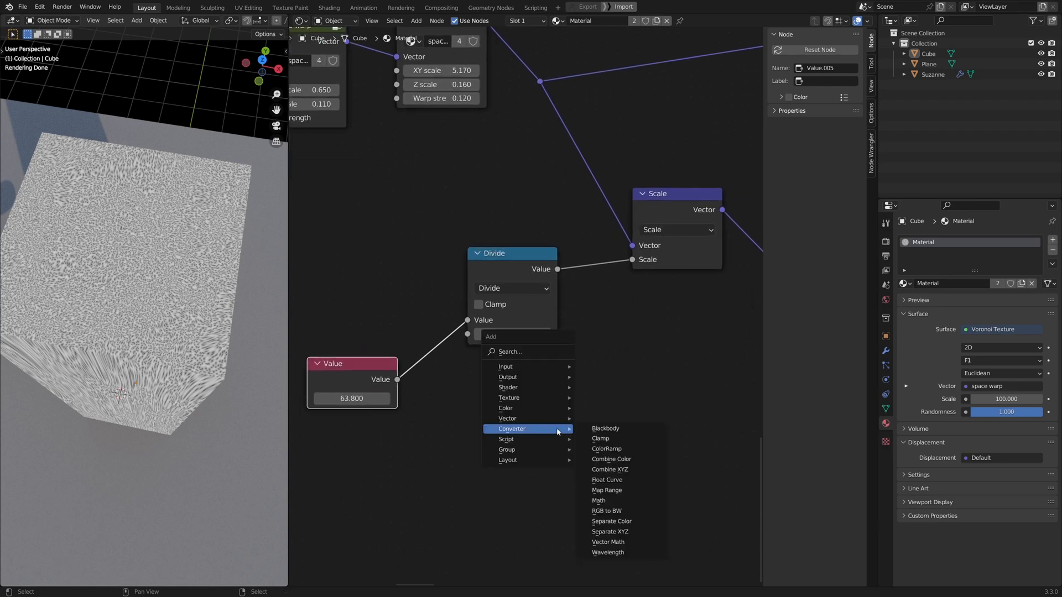
click(490, 263)
key(shift+d)
click(533, 401)
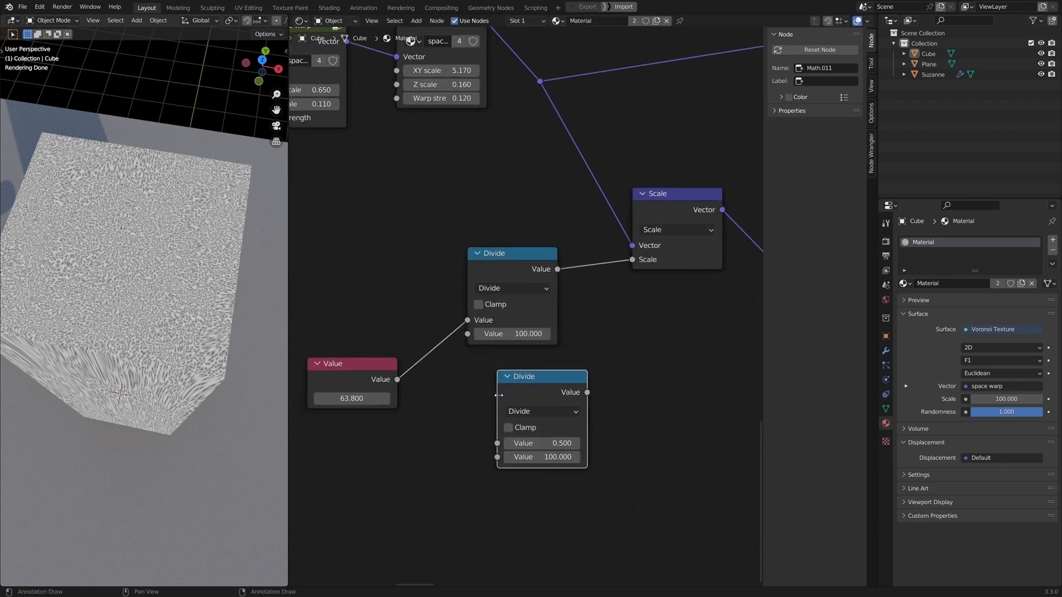
middle_drag(408, 383, 443, 349)
drag(431, 344, 477, 354)
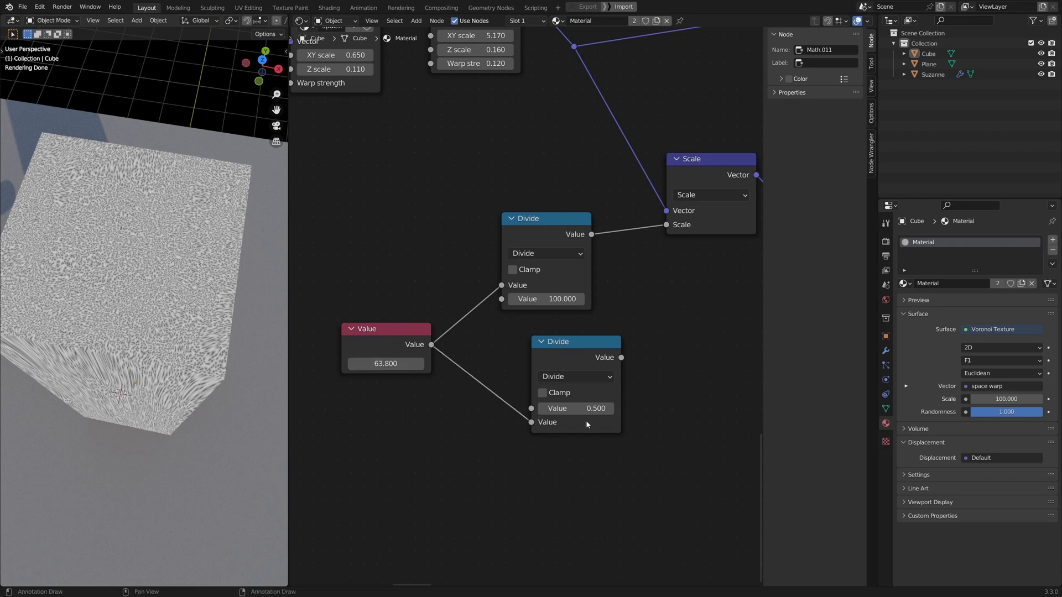
Step: Move the duplicated Divide node slightly and connect its output to the Warp strength of the space warp after Scale
middle_drag(586, 425, 466, 417)
scroll(467, 417, down, 2)
drag(453, 357, 478, 370)
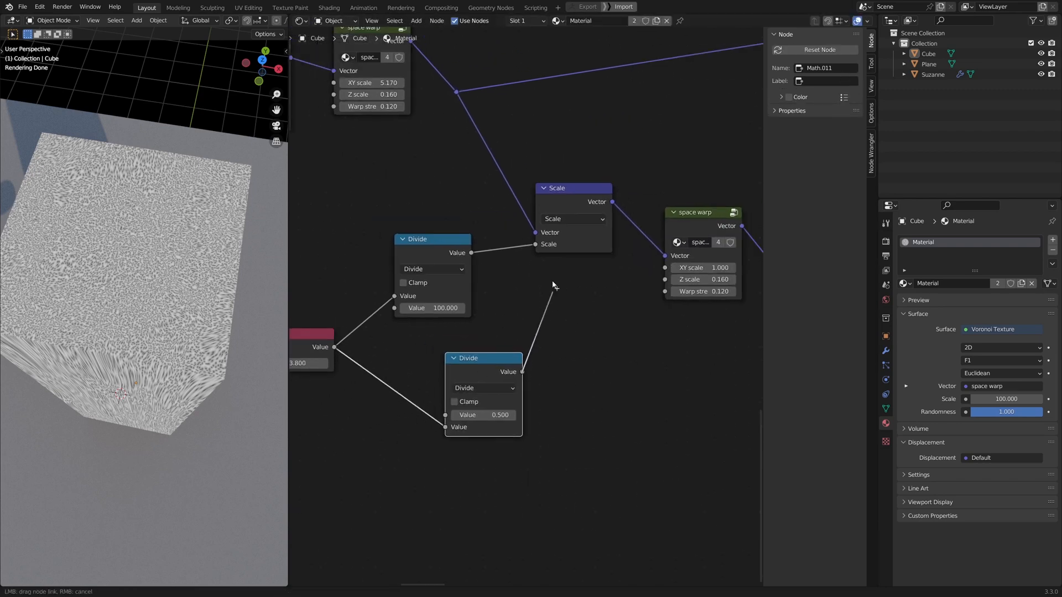
drag(675, 295, 675, 296)
middle_drag(628, 379, 621, 362)
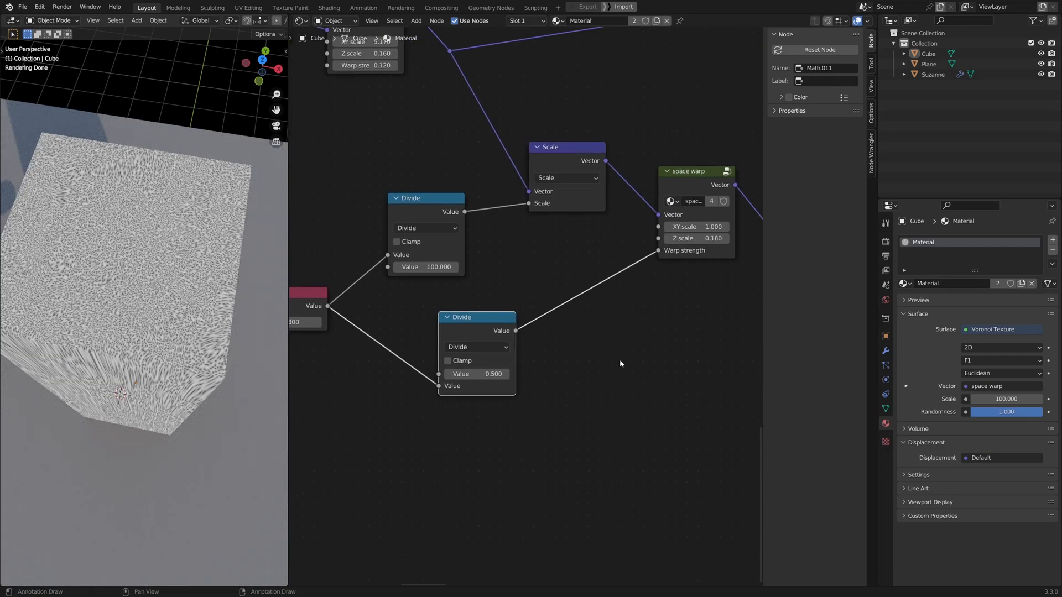
scroll(193, 352, up, 2)
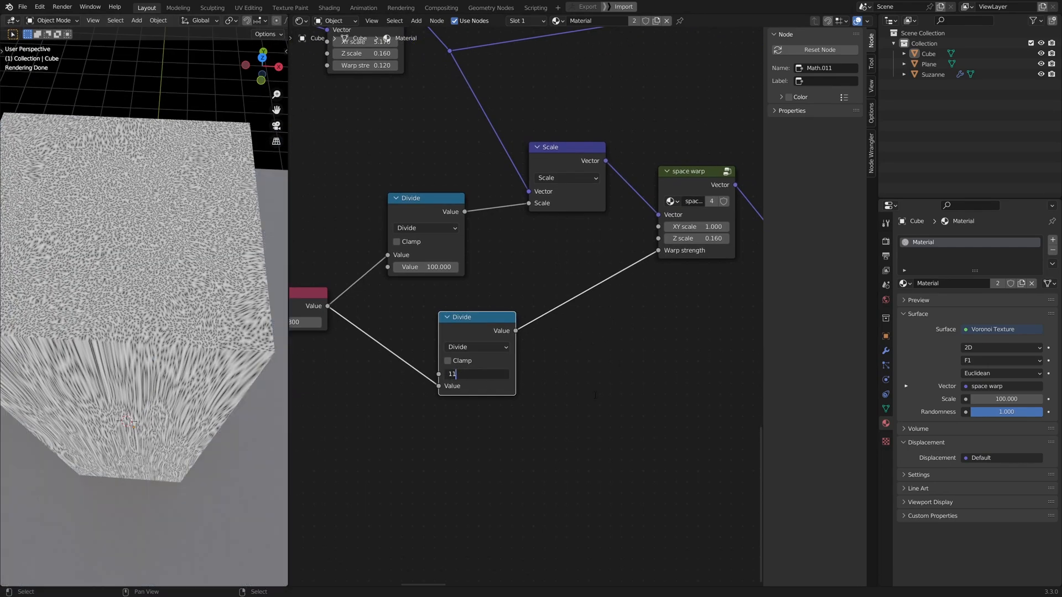
Step: Set the first value of the lower Divide node to 11
key(Return)
mouse_move(183, 343)
middle_down()
mouse_move(166, 354)
mouse_move(163, 338)
middle_up()
scroll(360, 374, down, 2)
middle_drag(500, 355, 592, 376)
Step: Raise the Value node that feeds both Divide nodes to 223
drag(418, 342, 446, 341)
middle_drag(182, 290, 179, 395)
scroll(217, 411, up, 2)
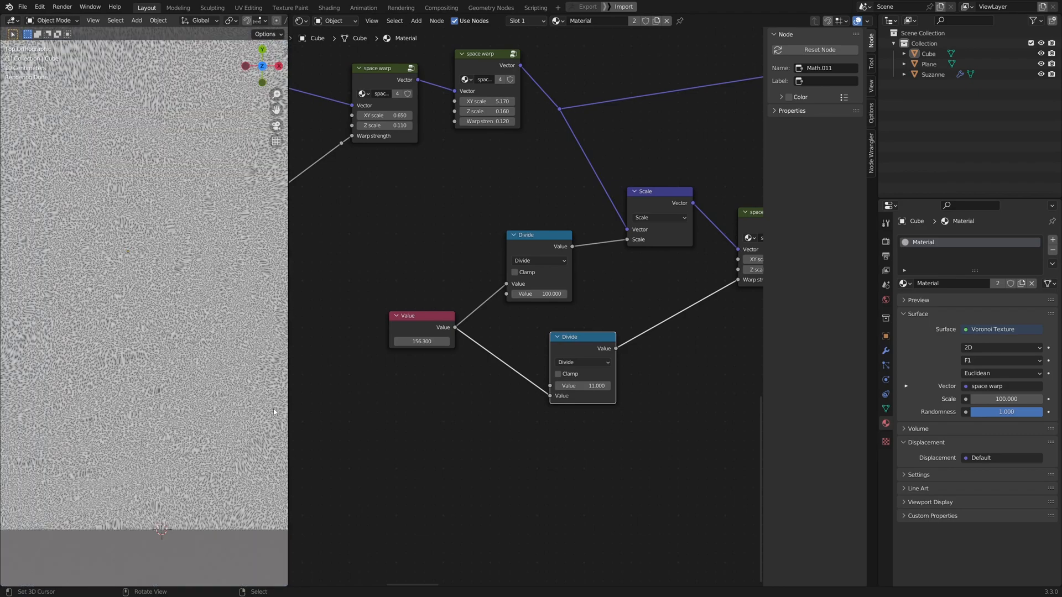
drag(422, 342, 443, 342)
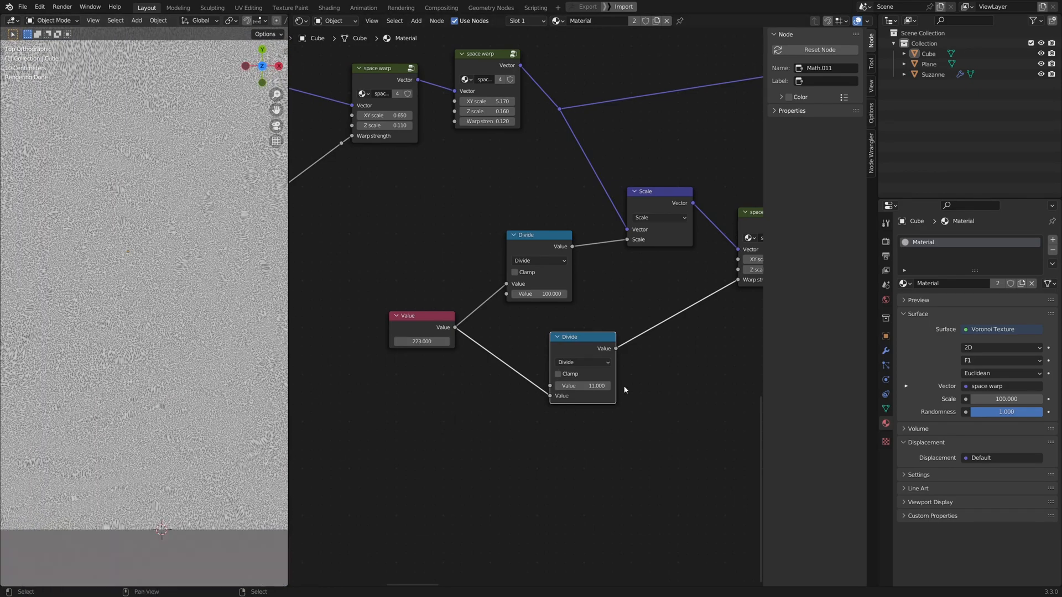
Step: Insert a Map Range node on the link from the Voronoi Texture's Distance output
middle_drag(746, 314, 621, 325)
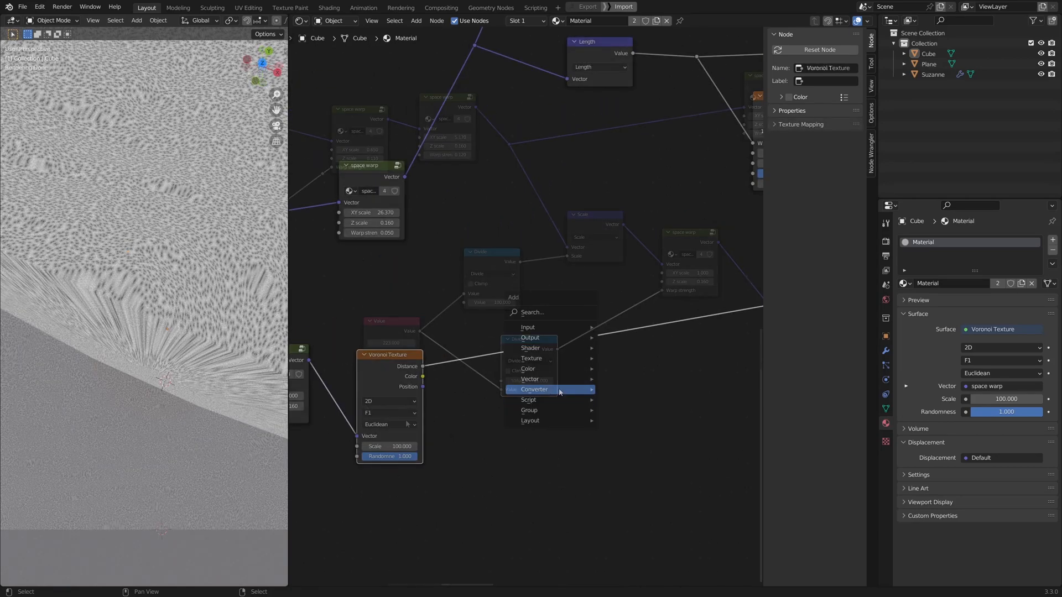
mouse_move(584, 392)
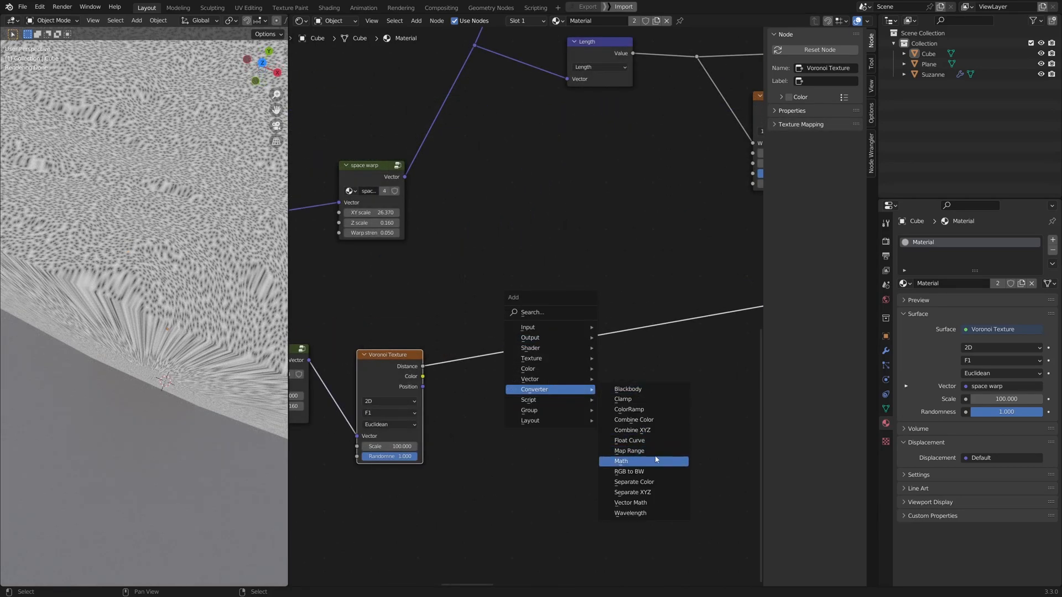
click(638, 451)
click(497, 317)
drag(501, 321, 531, 326)
scroll(626, 420, up, 2)
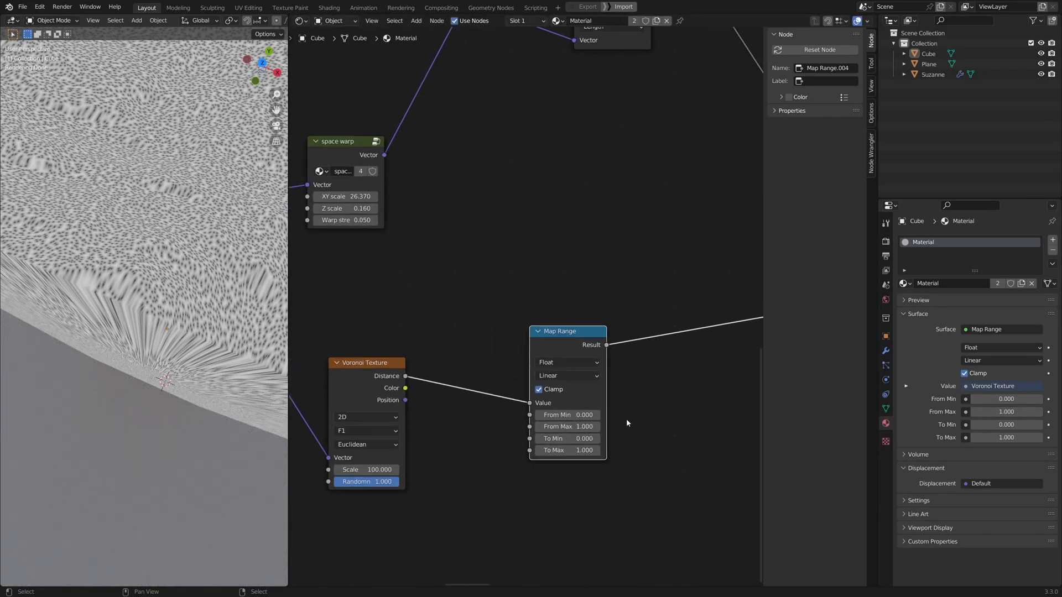
Step: Set the new Map Range node's From Min to 0.33 and From Max to 0.44, and move the node away from Voronoi Texture
ctrl+shift+click(569, 337)
scroll(556, 419, up, 2)
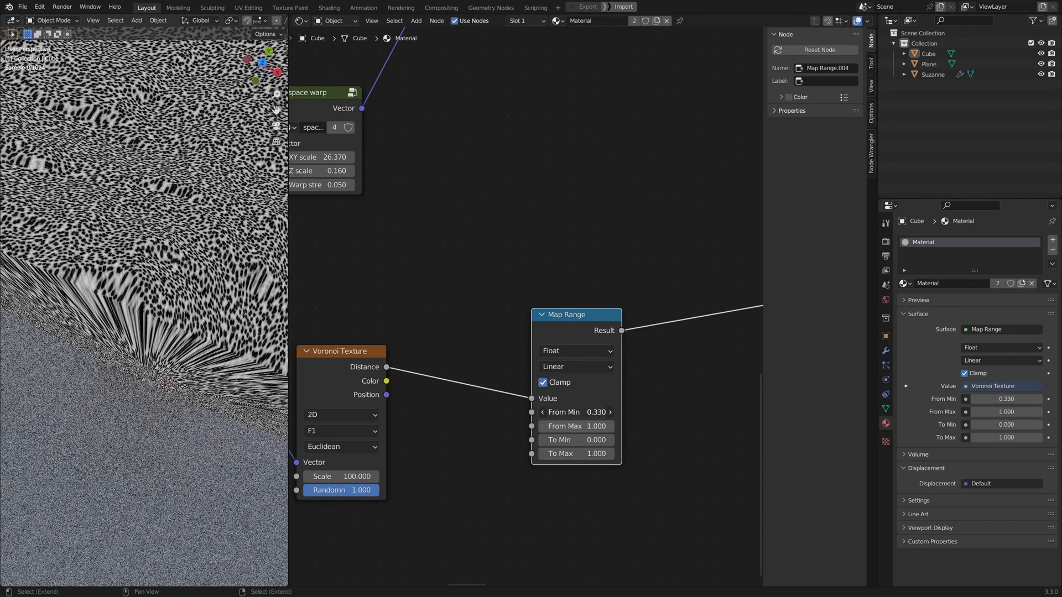
middle_drag(483, 438, 470, 412)
key(g)
click(612, 382)
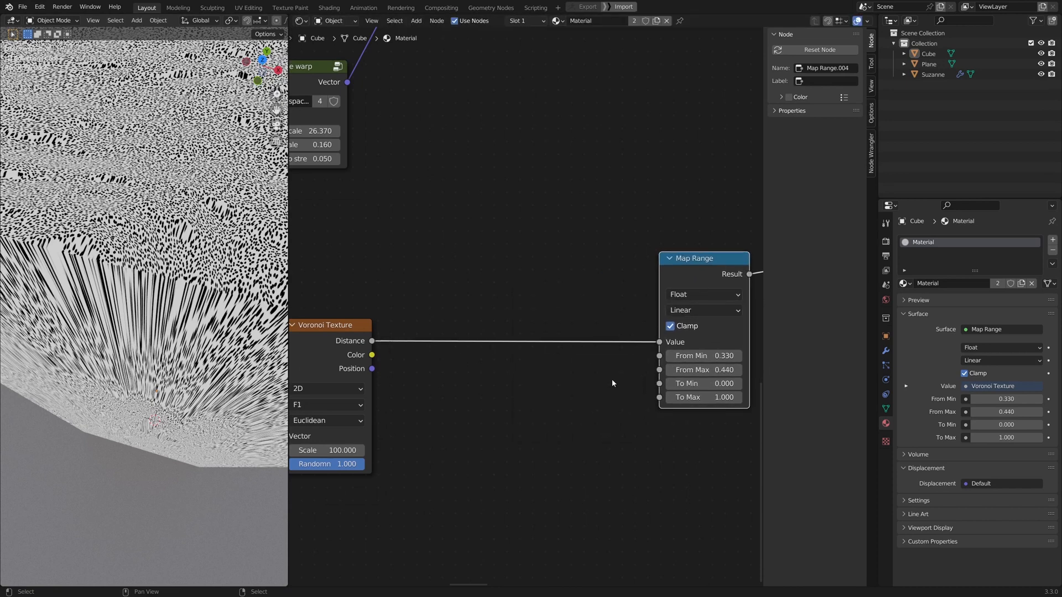
Step: Add a Value node below the link between Voronoi Texture and Map Range, and move Map Range further right
middle_drag(538, 439, 489, 381)
key(shift+a)
mouse_move(421, 303)
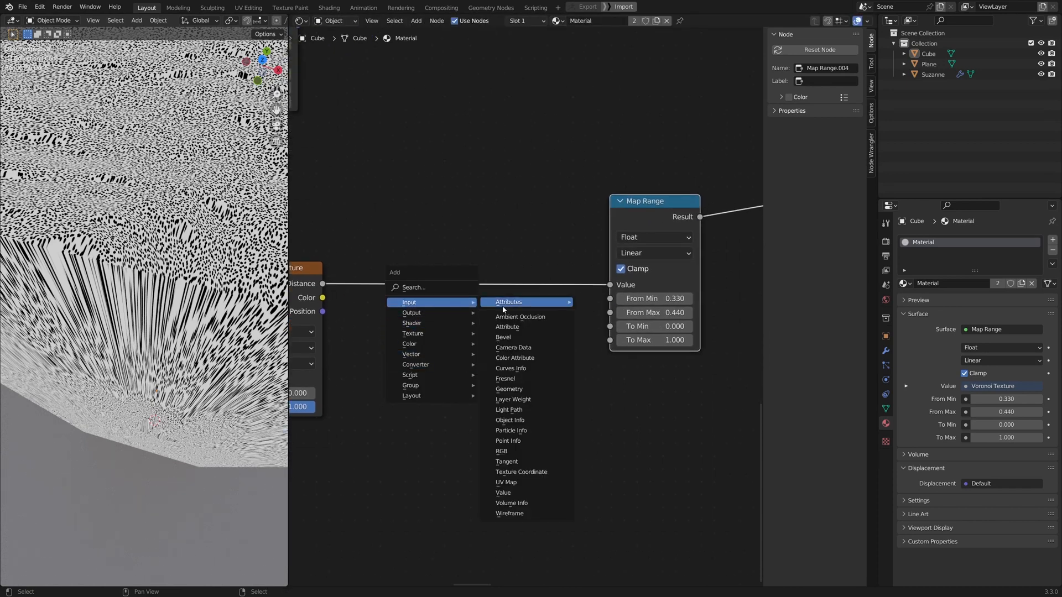
click(502, 493)
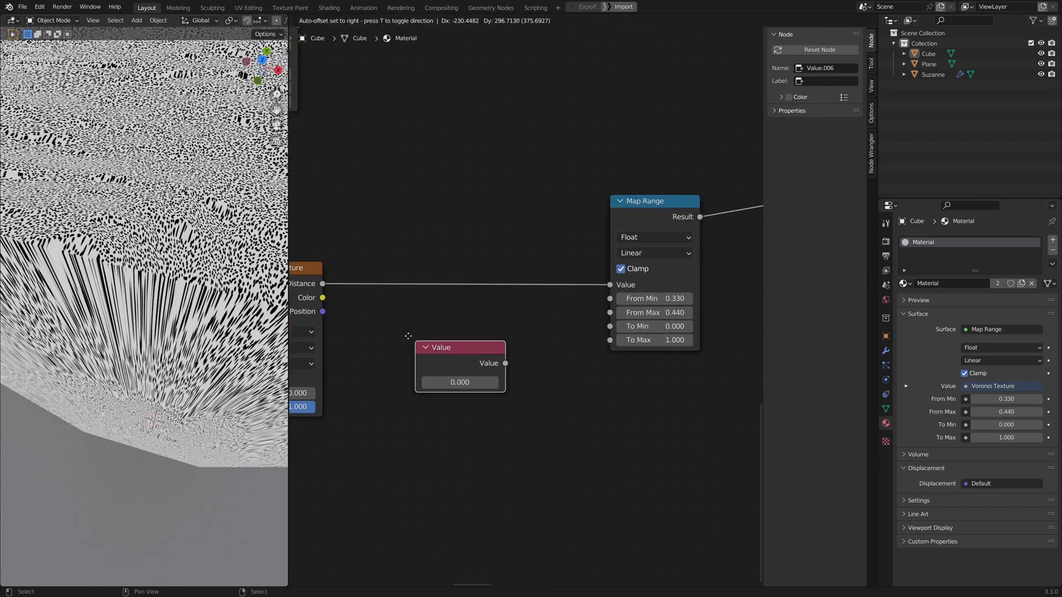
click(377, 324)
middle_drag(543, 379, 493, 386)
drag(583, 223, 700, 227)
Step: Add a Math node set to Add between the new Value node and Map Range
key(shift+a)
mouse_move(525, 503)
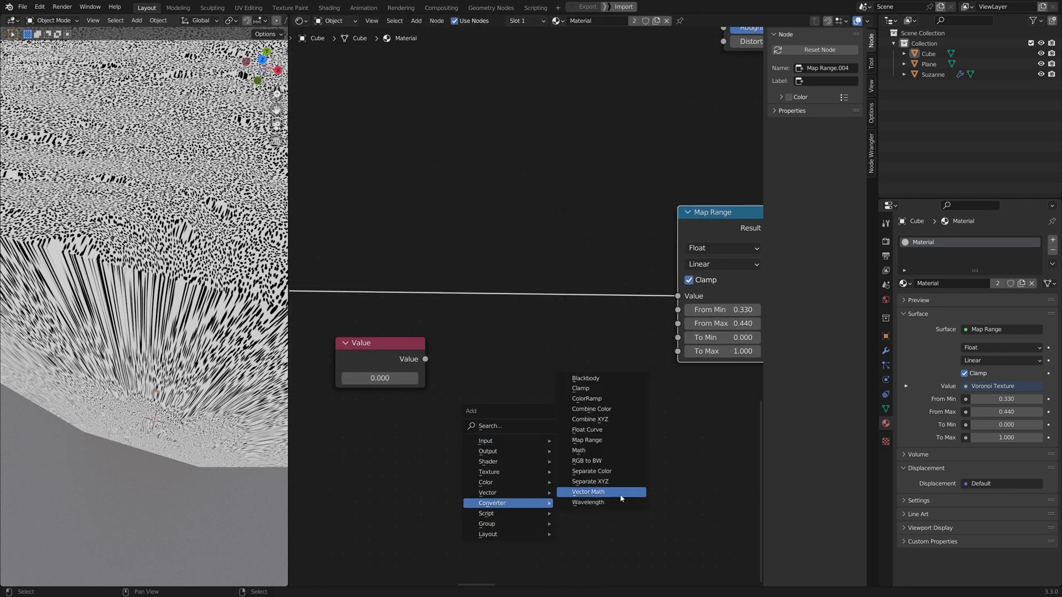
click(602, 451)
click(538, 342)
Step: Connect the Value node to Map Range's From Min and Add's first input, and connect Add's output to From Max
drag(425, 360, 679, 311)
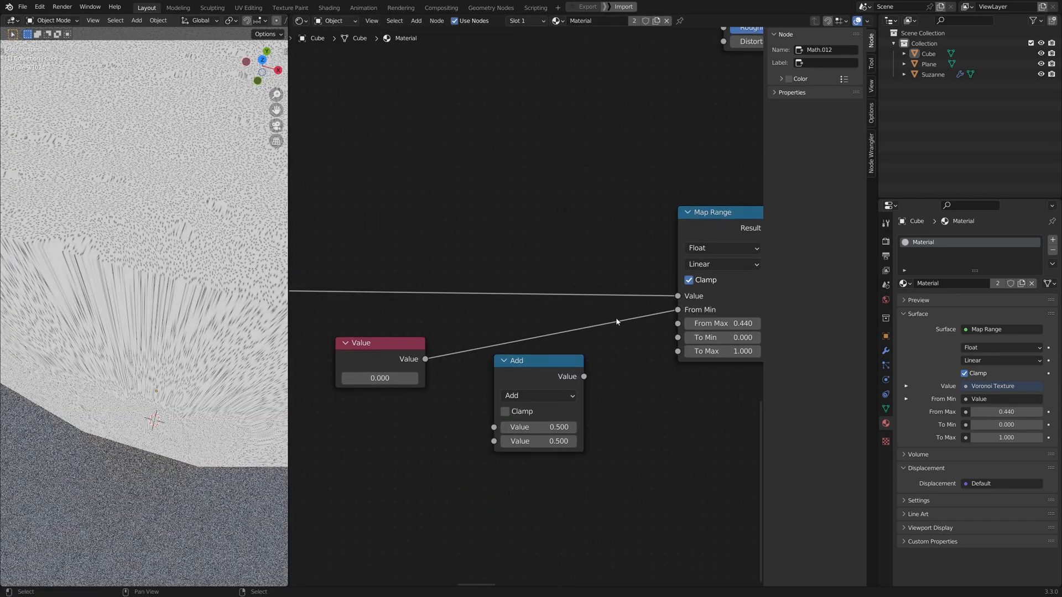
drag(425, 359, 488, 427)
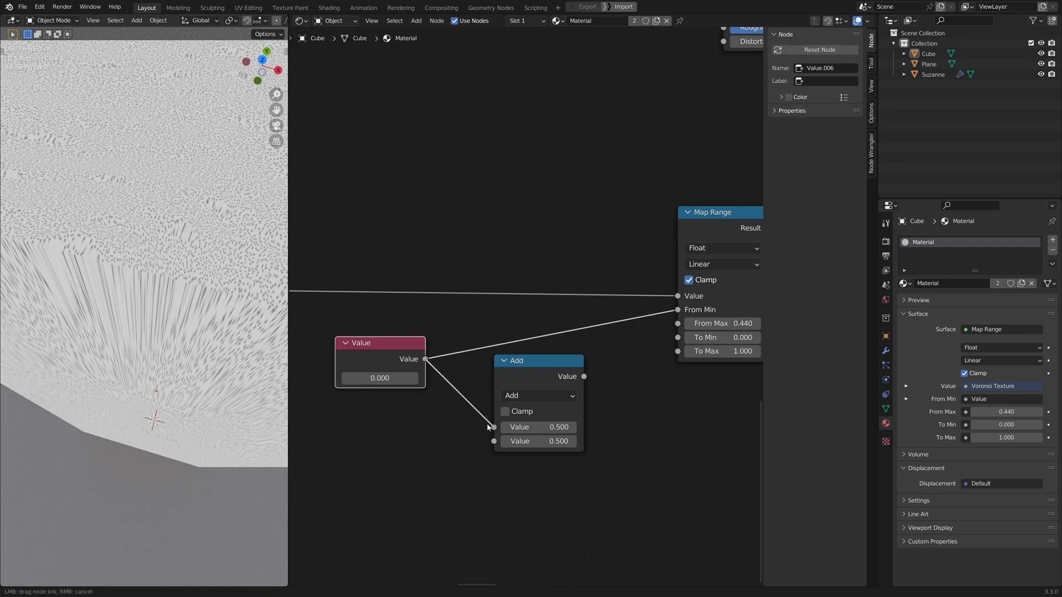
drag(550, 369, 547, 406)
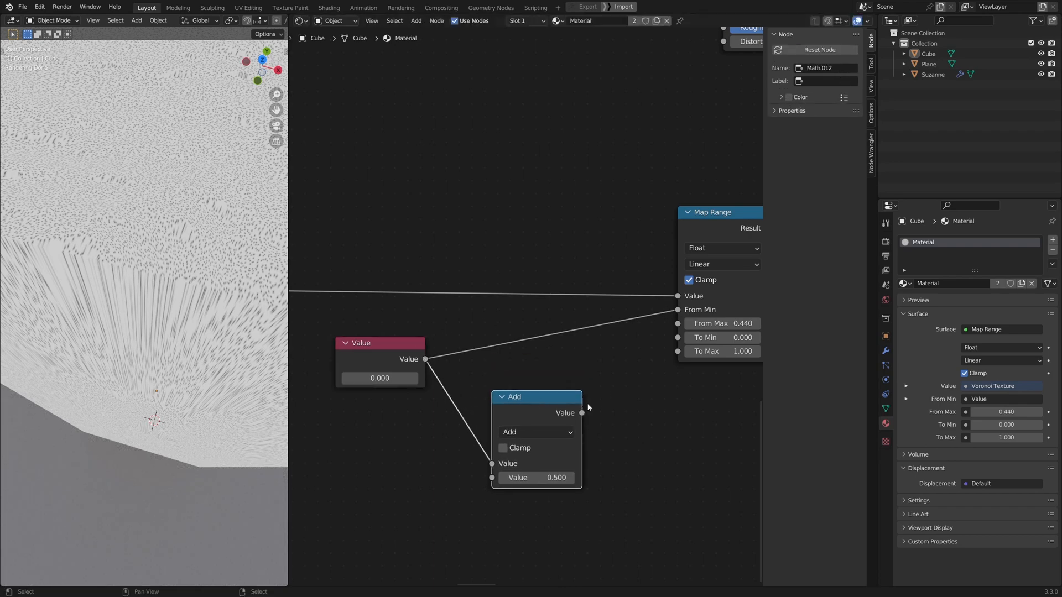
drag(647, 326, 679, 324)
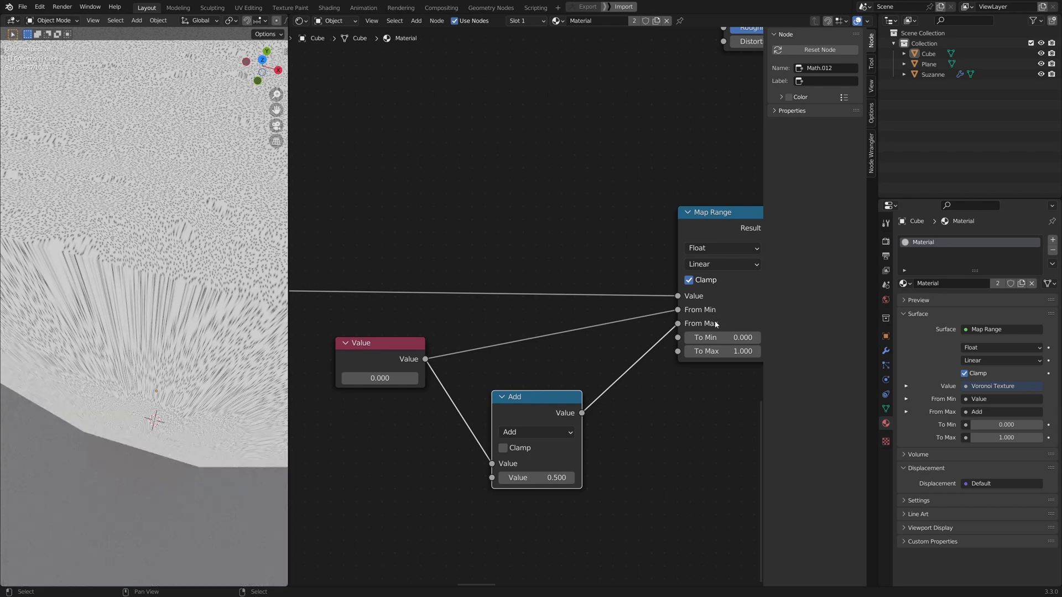
drag(568, 398, 568, 381)
Step: Set the Add node's second value to 0.03 and adjust the connected Value node to 0.32
scroll(579, 429, up, 2)
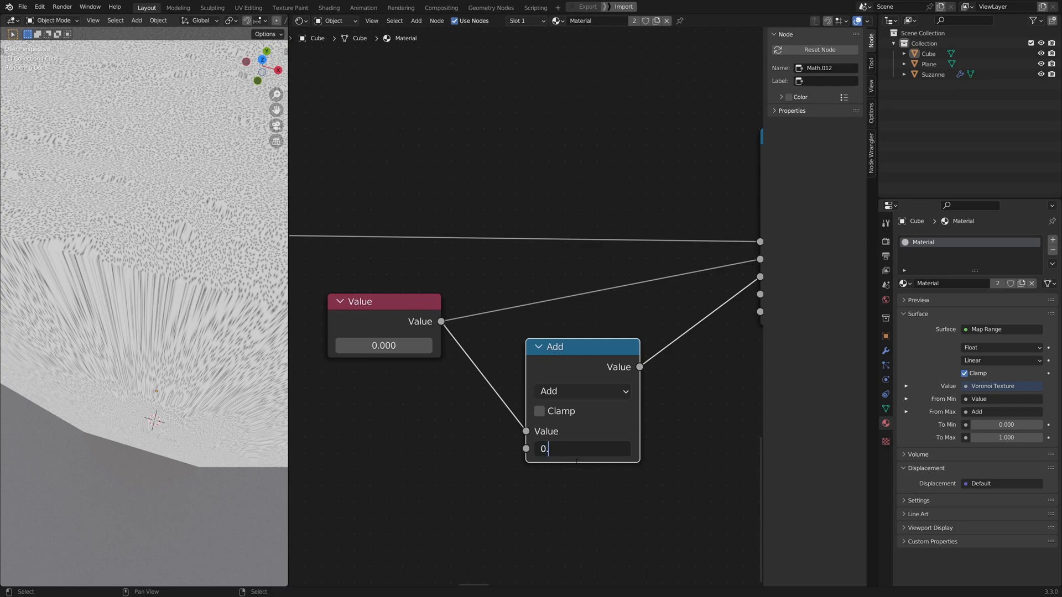
text(0.03)
key(Return)
middle_drag(373, 345, 387, 369)
shift+drag(387, 368, 357, 356)
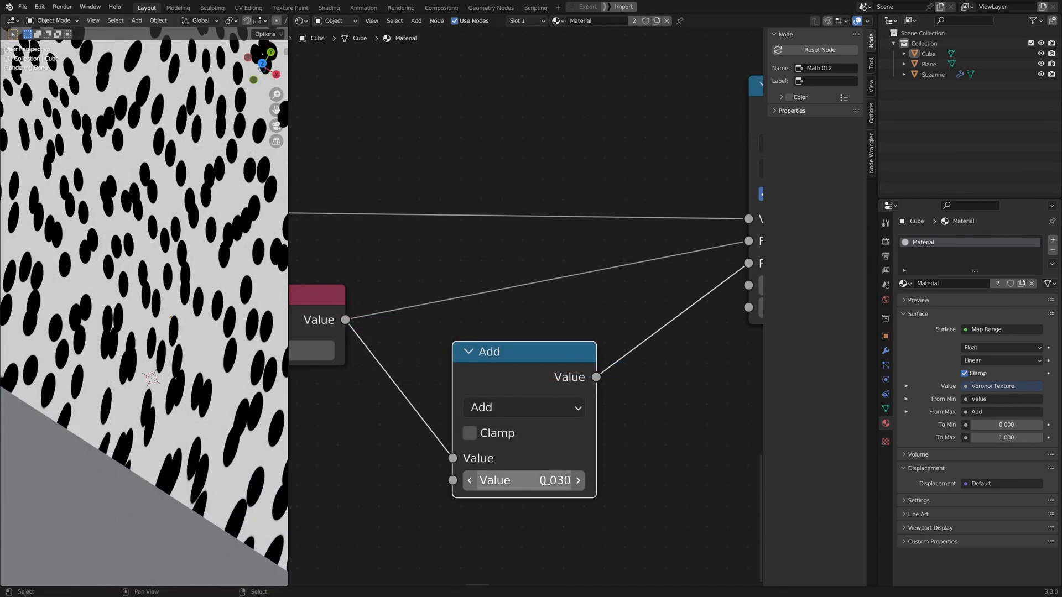
Step: Try 0.18 and 0.01 as the Add node's second value
mouse_move(526, 480)
mouse_down()
mouse_move(565, 480)
mouse_move(509, 480)
mouse_up()
middle_drag(264, 397, 239, 382)
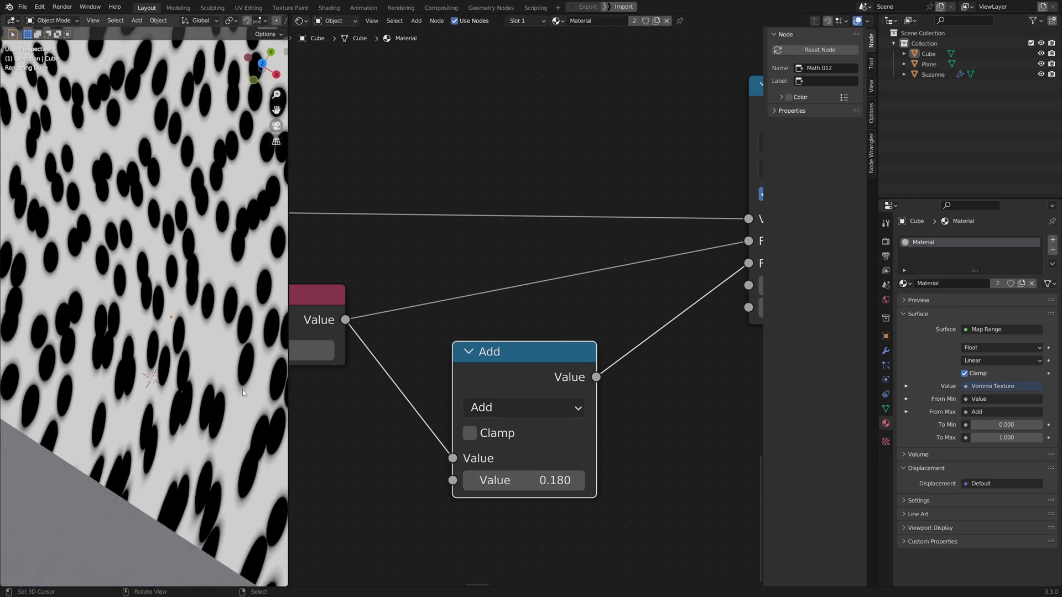
drag(528, 474, 524, 475)
click(528, 474)
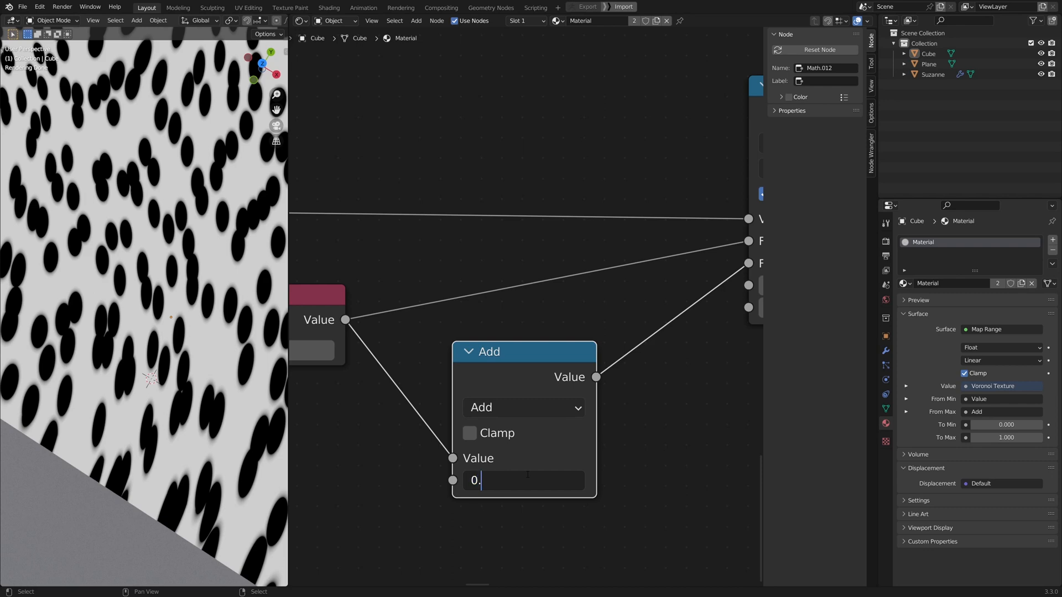
key(Return)
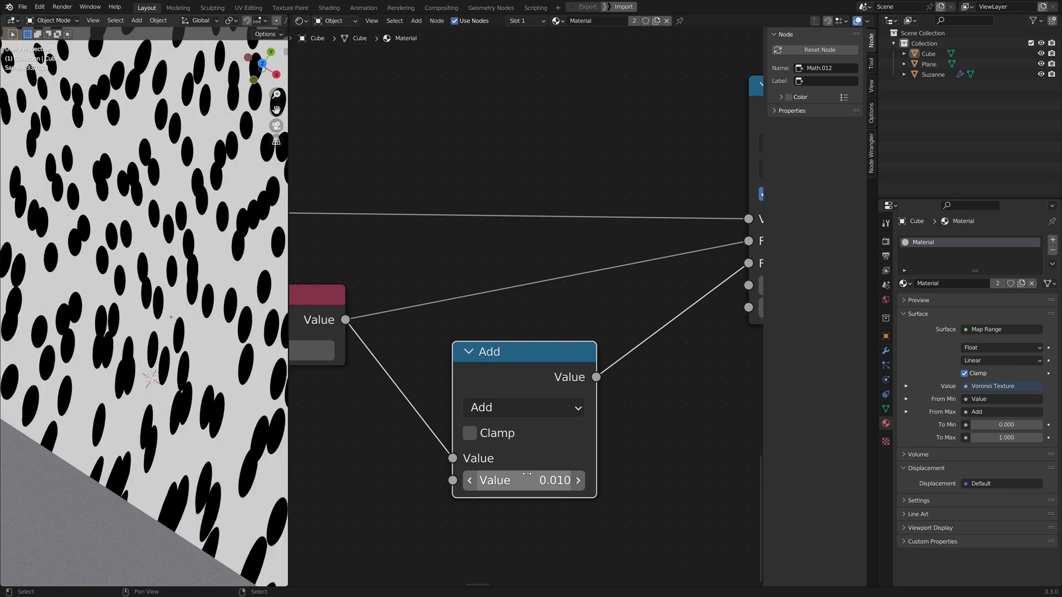
Step: Return the Add node's second value to 0.03 and view the cube from the side
drag(200, 391, 220, 415)
middle_drag(220, 415, 220, 451)
click(536, 481)
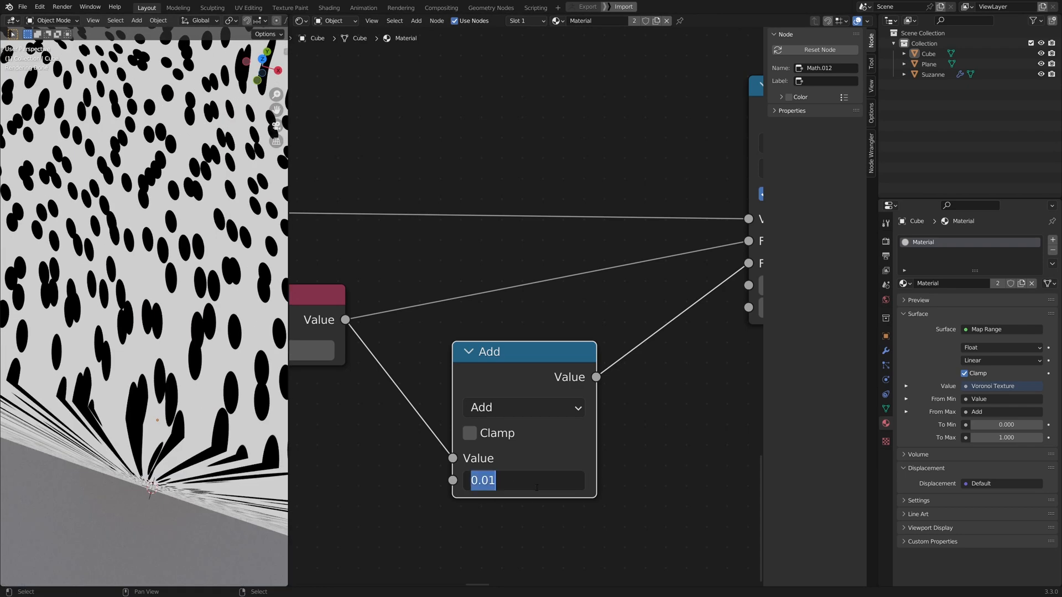
key(Return)
click(536, 478)
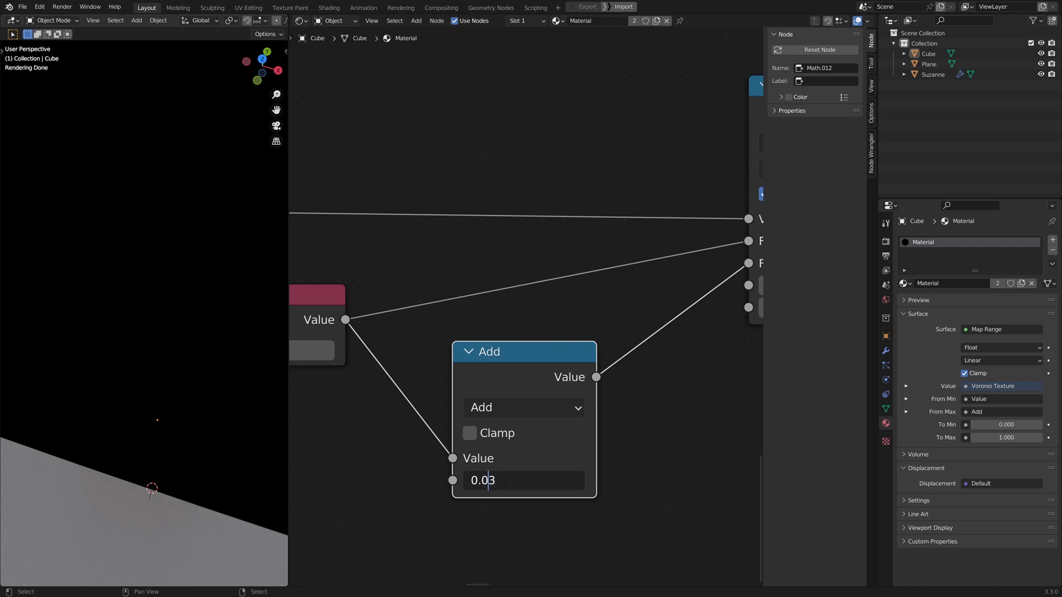
key(Return)
middle_drag(177, 309, 207, 411)
scroll(166, 345, down, 5)
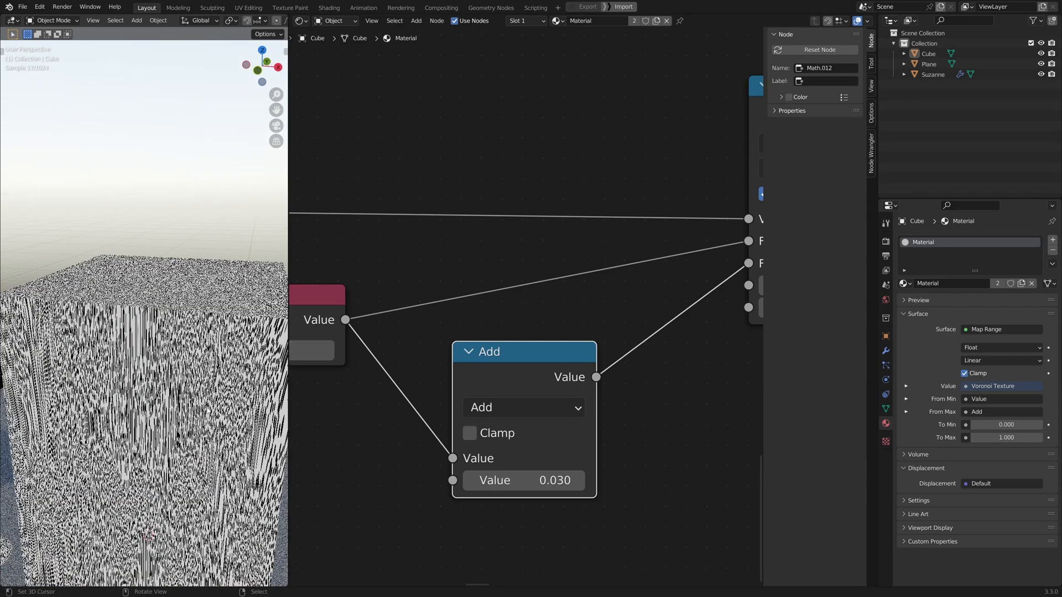
Step: Move the fiber branch's Map Range node right, toward the color-mixing nodes
middle_drag(708, 388, 528, 458)
scroll(529, 457, down, 13)
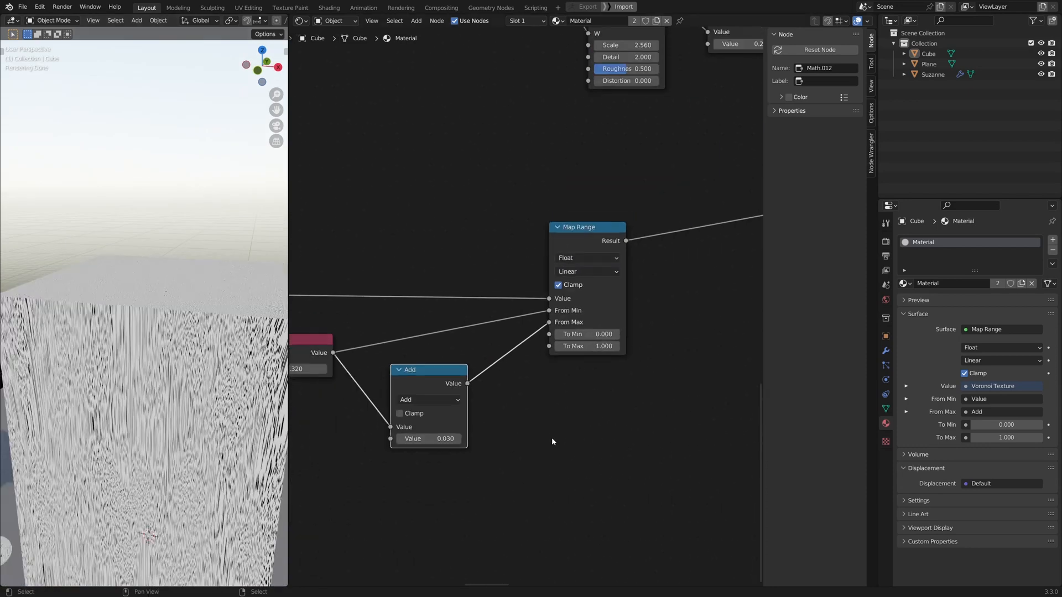
middle_drag(583, 356, 476, 461)
drag(464, 358, 469, 362)
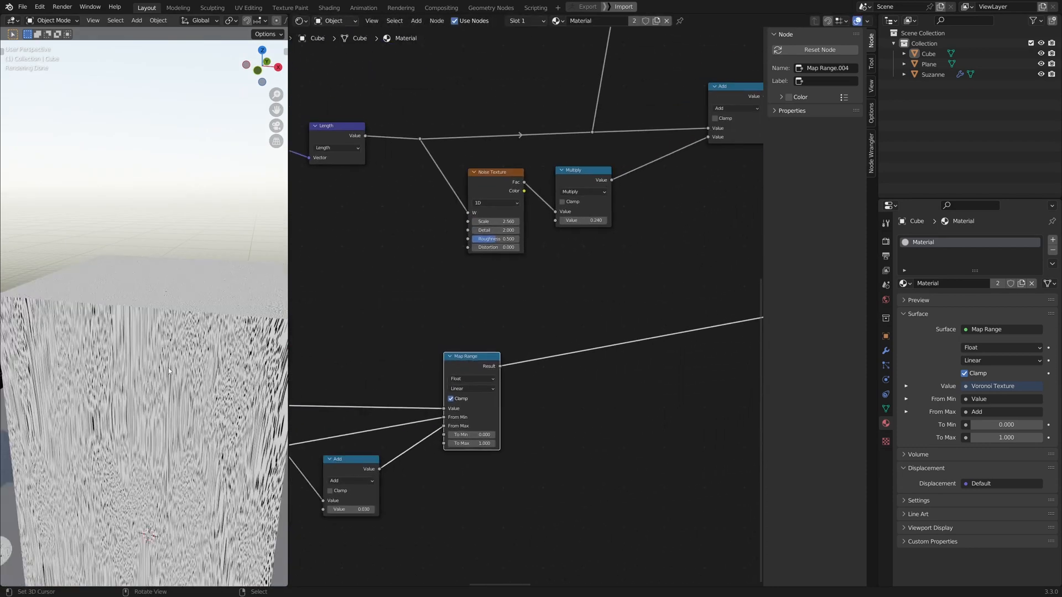
middle_drag(628, 335, 492, 417)
scroll(493, 417, down, 11)
middle_drag(560, 393, 565, 423)
scroll(441, 434, down, 3)
key(g)
click(743, 415)
Step: Move the remaining fiber branch nodes together to the right, beneath the ring nodes
scroll(387, 421, down, 7)
drag(611, 360, 417, 443)
key(g)
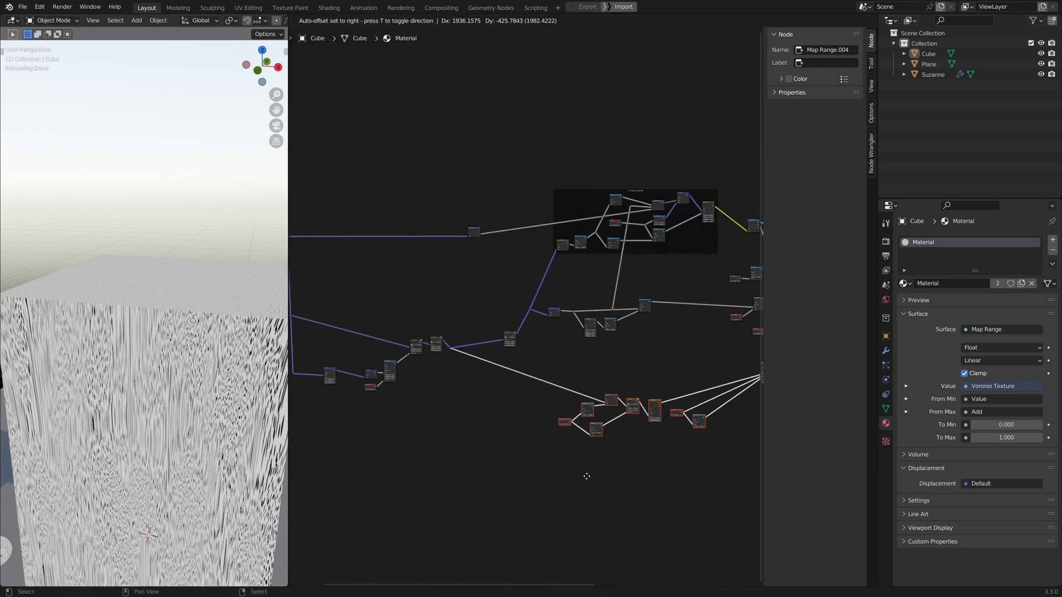
click(584, 474)
middle_drag(617, 456, 416, 461)
key(g)
click(514, 451)
Step: Move the fiber Map Range node further right, below the Mix node holding the brown and orange ring colors
click(563, 379)
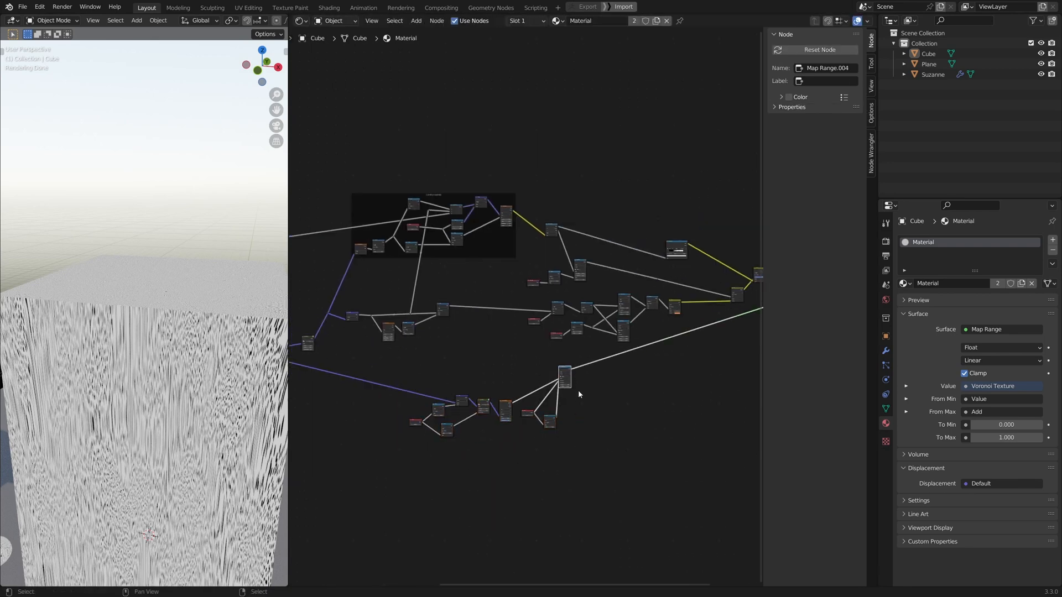
key(g)
click(685, 382)
middle_drag(685, 382, 526, 496)
scroll(526, 495, up, 6)
middle_drag(534, 437, 516, 380)
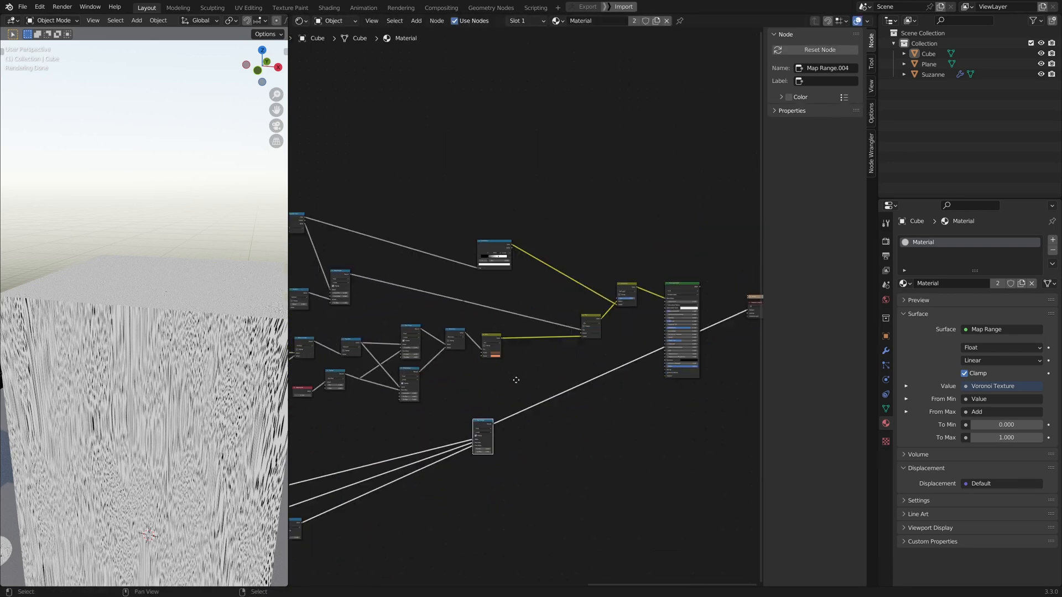
scroll(535, 420, up, 4)
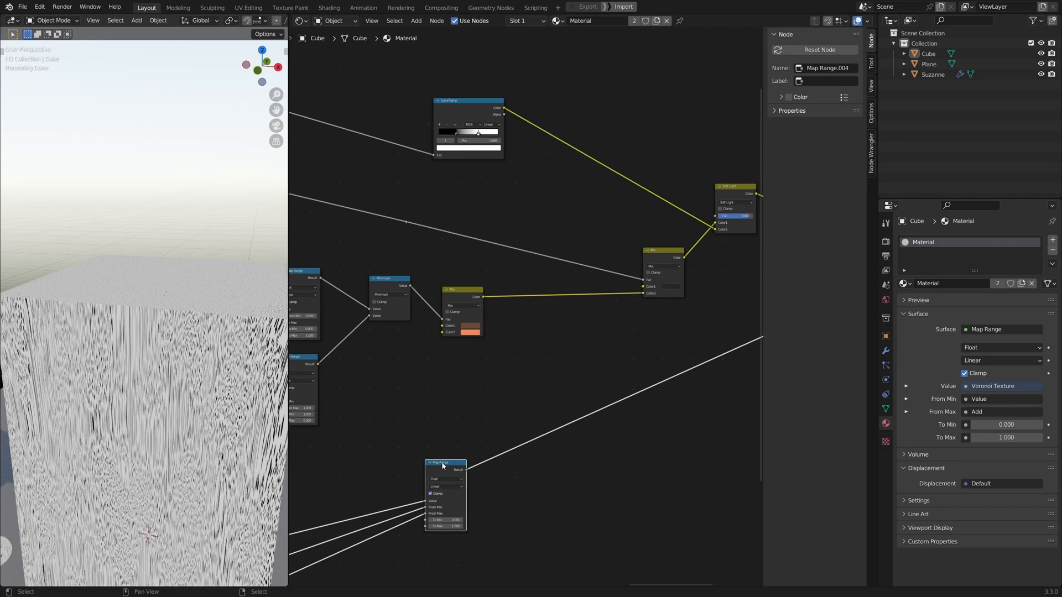
drag(442, 466, 454, 442)
Step: Duplicate the brown-and-orange Mix node and insert the copy on the link to the next Mix node
middle_drag(510, 372, 520, 367)
scroll(519, 406, up, 3)
middle_drag(519, 405, 549, 408)
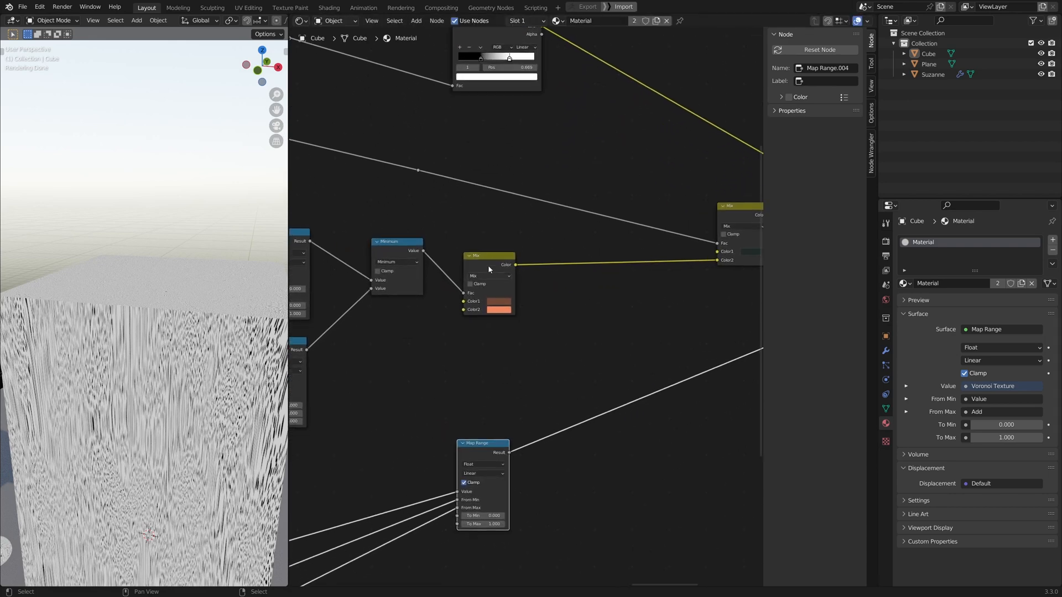
click(489, 269)
key(shift+d)
click(588, 259)
Step: Set the duplicated Mix node to Soft Light, connect the fiber Map Range result to its Color2, and move it slightly down
click(589, 266)
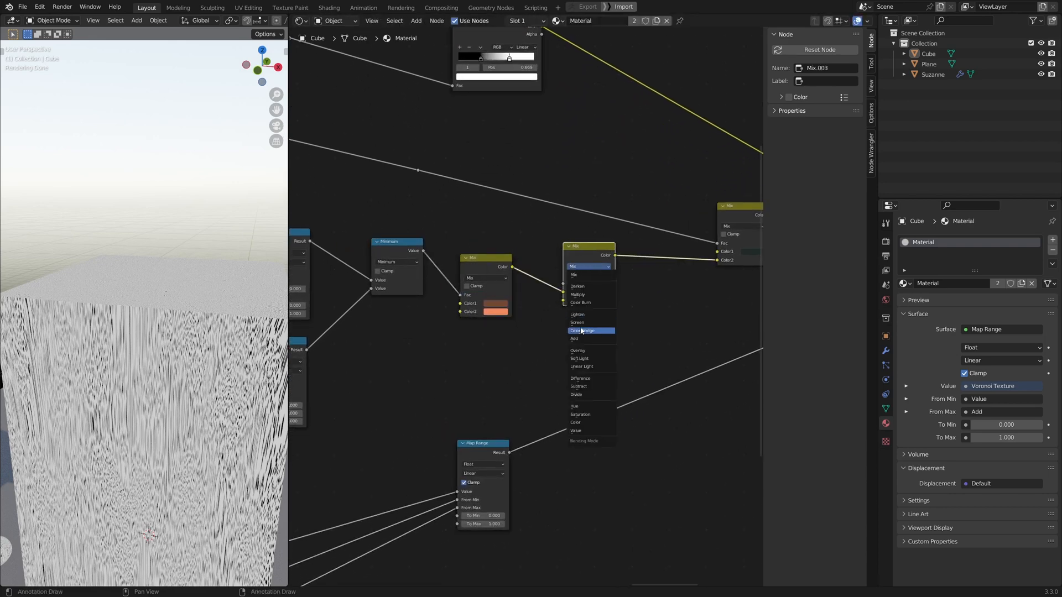
click(583, 358)
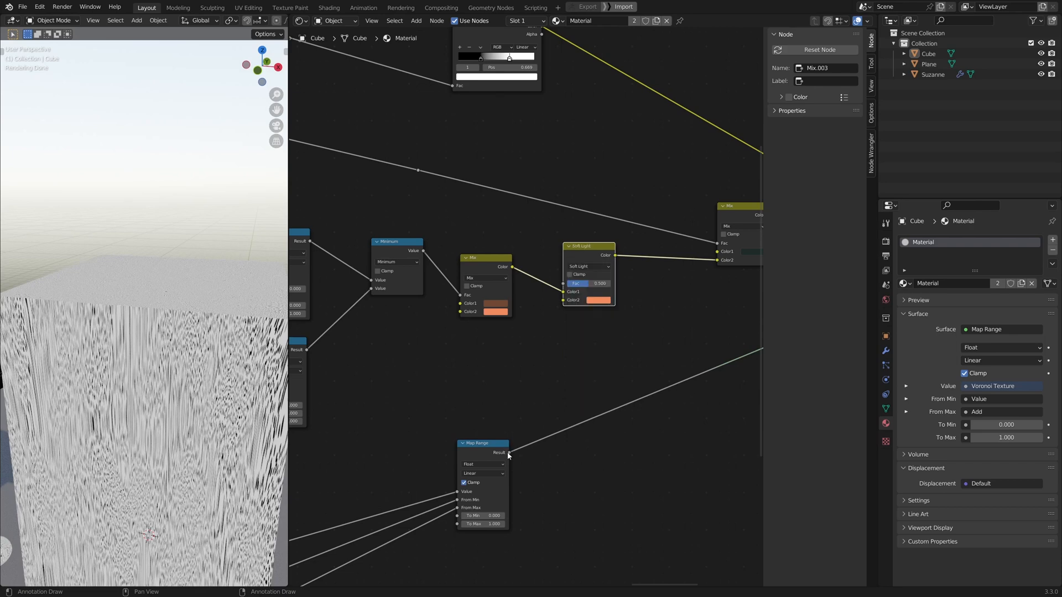
drag(508, 452, 558, 298)
drag(592, 266, 614, 316)
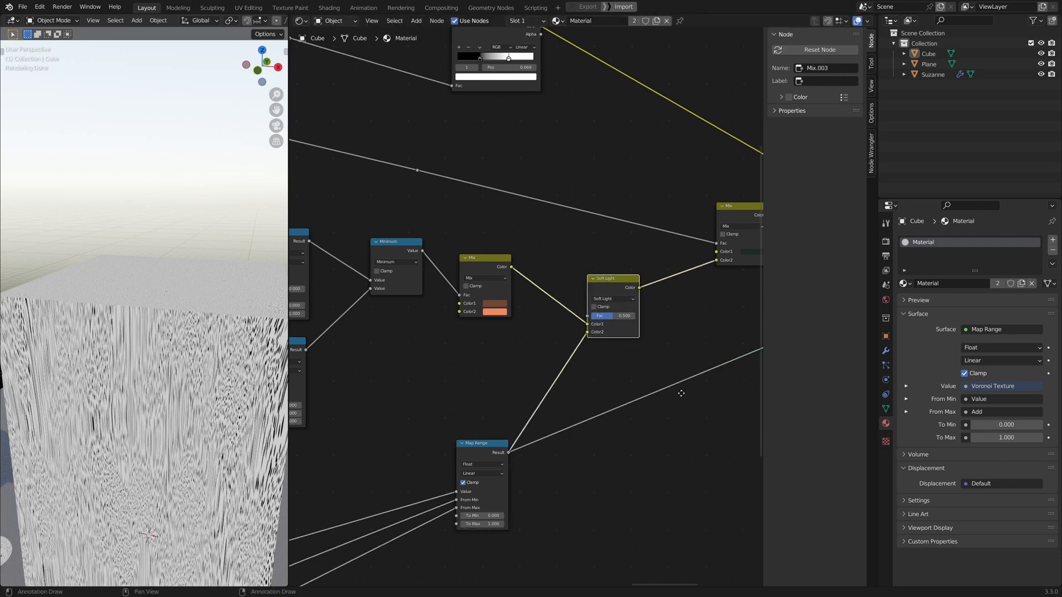
Step: Preview the Principled BSDF on the cube in place of the Map Range output
scroll(681, 394, down, 3)
middle_drag(758, 420, 536, 463)
ctrl+shift+click(667, 228)
middle_drag(633, 246, 679, 255)
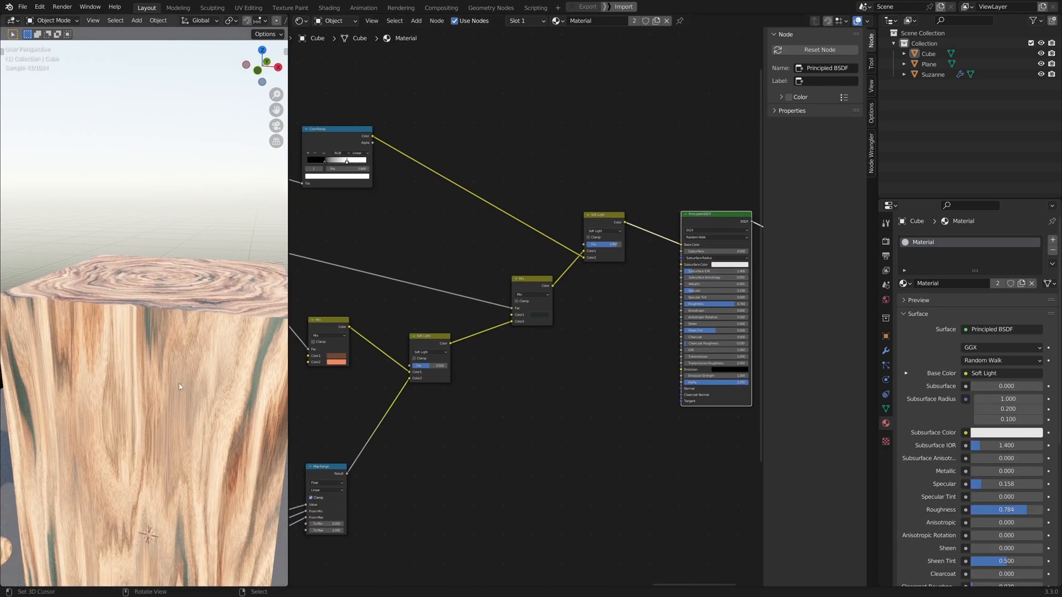
Step: Define a viewport render region on the cube's front and inspect the wood fibers up close
key(ctrl+b)
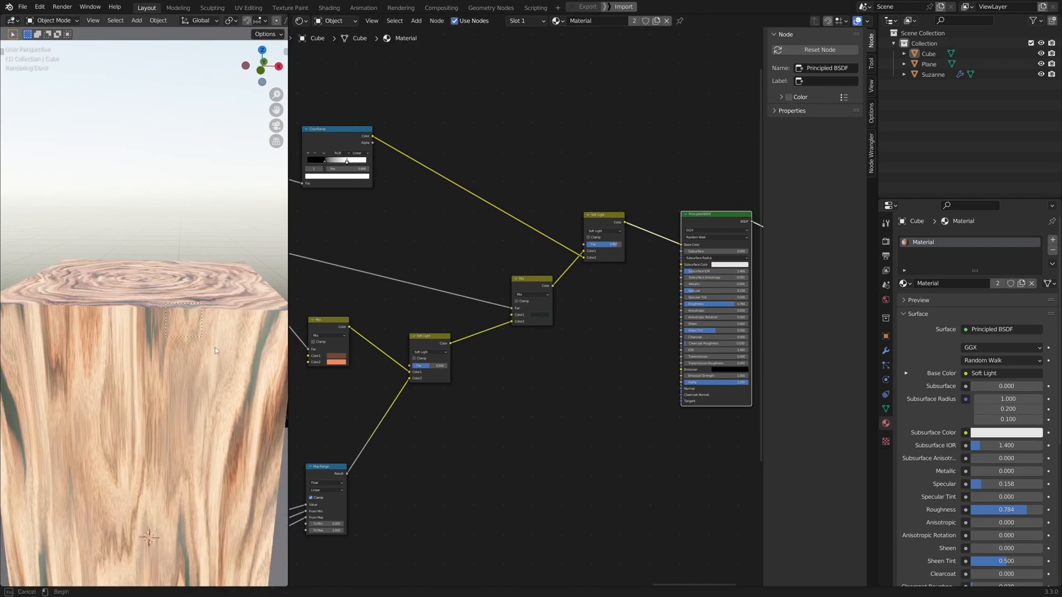
drag(215, 351, 214, 356)
scroll(447, 431, up, 2)
middle_drag(439, 416, 497, 487)
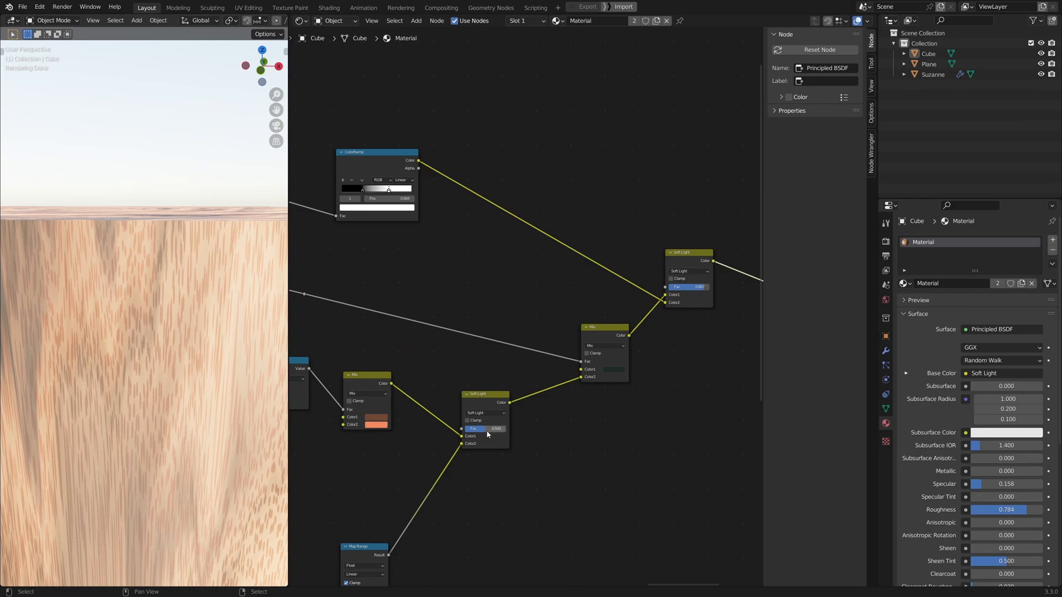
Step: Raise the fiber Soft Light node's factor to about 0.83 and check the grain over the whole cube
drag(487, 435, 503, 434)
scroll(130, 287, down, 6)
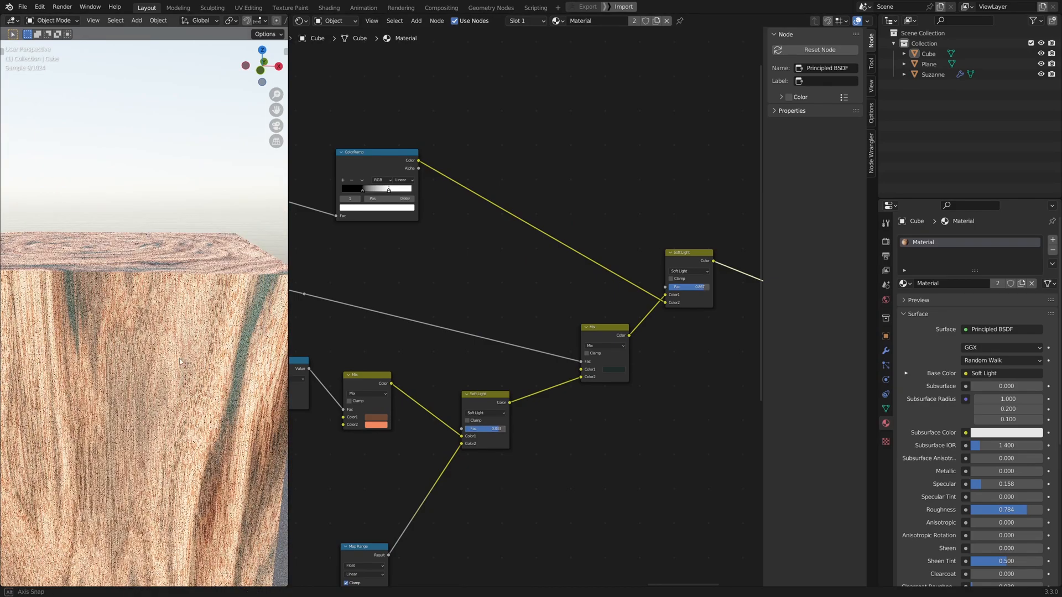
middle_drag(130, 287, 180, 320)
scroll(180, 319, up, 1)
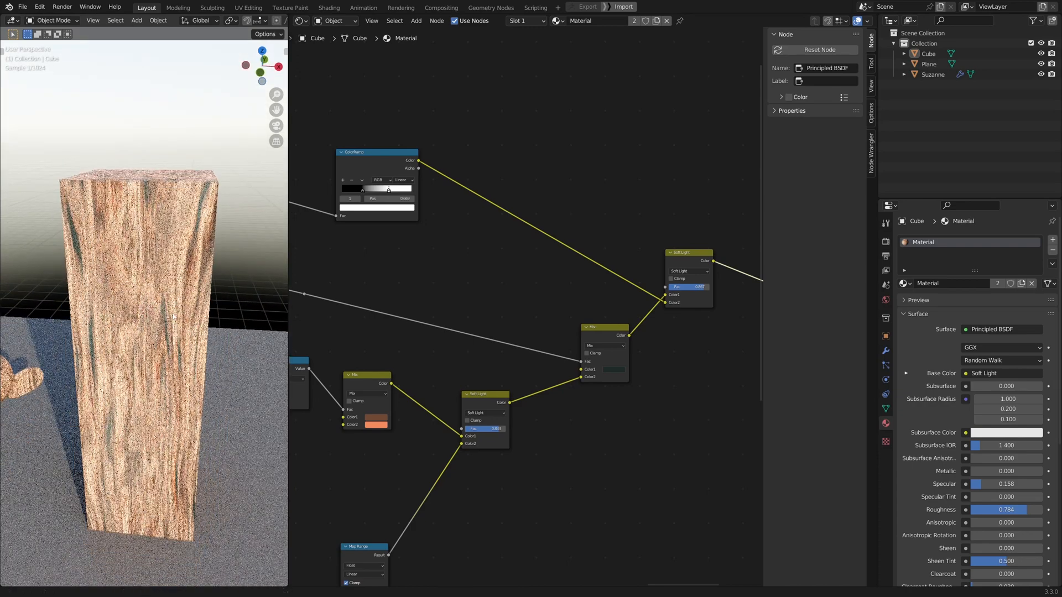
shift+middle_drag(98, 296, 103, 264)
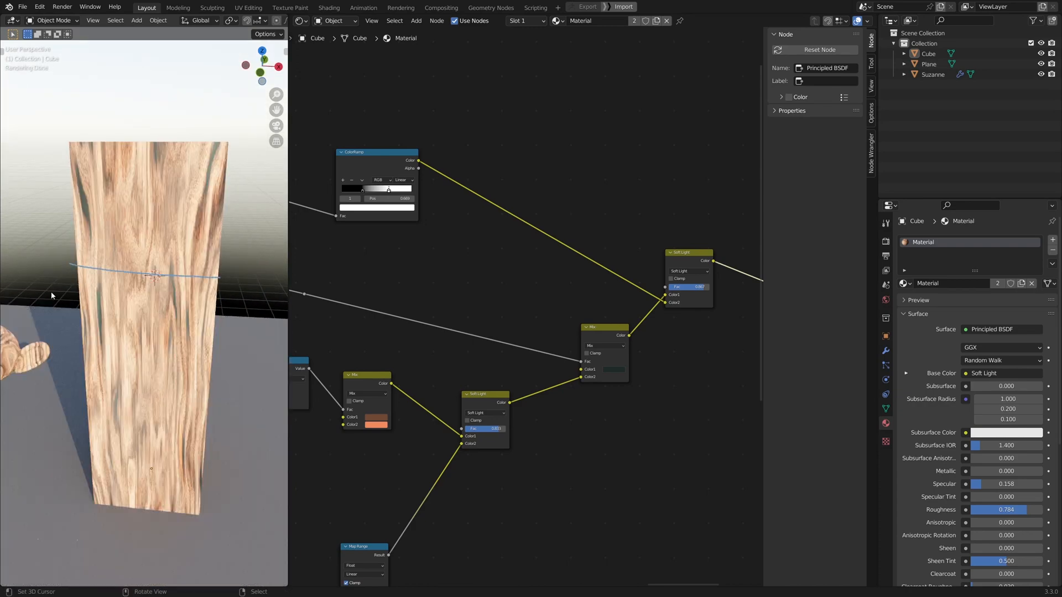
Step: Sketch temporary annotation lines across the grain on the cube's front face and remove them again
drag(67, 357, 225, 369)
mouse_move(175, 368)
shift+middle_down()
mouse_move(173, 345)
mouse_move(125, 303)
shift+middle_up()
mouse_move(77, 253)
ctrl+mouse_down()
mouse_move(77, 325)
mouse_move(64, 259)
ctrl+mouse_up()
mouse_move(126, 275)
ctrl+mouse_down()
mouse_move(260, 276)
mouse_move(130, 252)
mouse_move(77, 300)
mouse_move(220, 312)
mouse_move(230, 350)
mouse_move(87, 332)
ctrl+mouse_up()
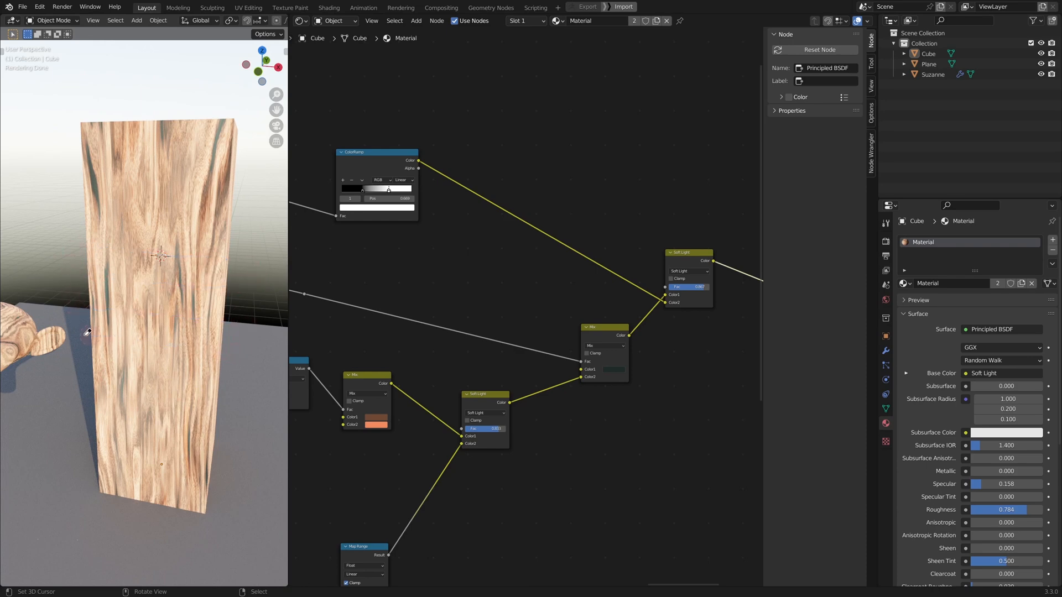
key(ctrl+z)
key(ctrl+z)
key(ctrl+z)
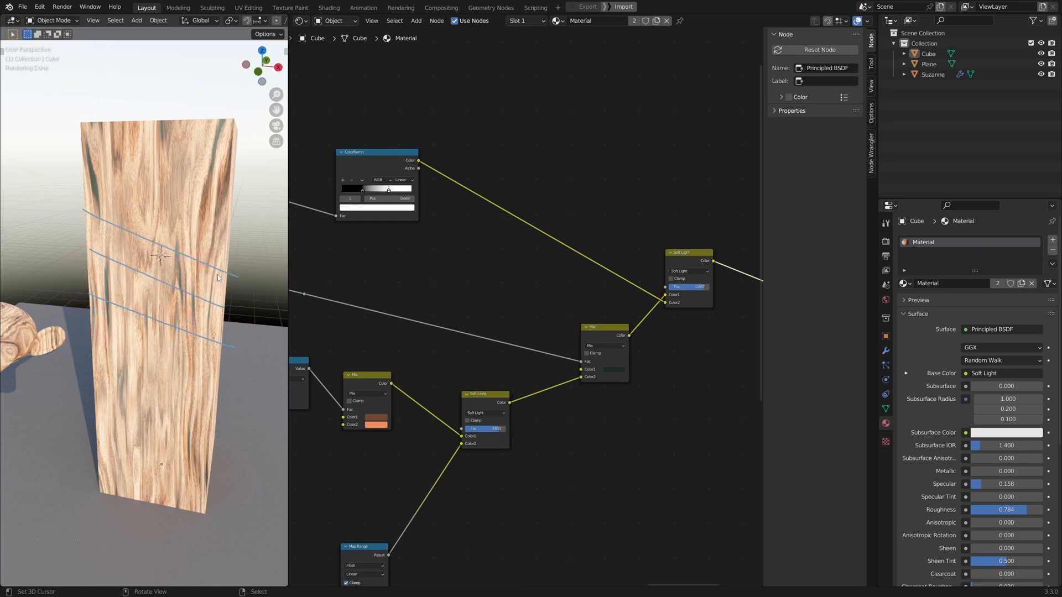
mouse_move(242, 310)
ctrl+mouse_down()
mouse_move(72, 220)
mouse_move(232, 273)
mouse_move(163, 244)
mouse_move(119, 296)
mouse_move(232, 342)
ctrl+mouse_up()
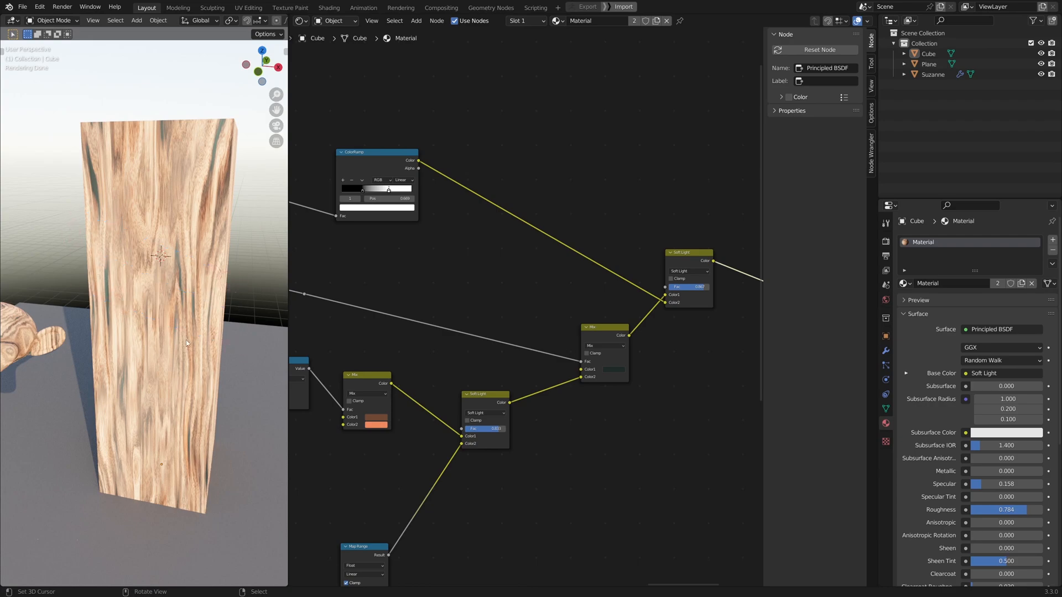
Step: Inspect the wood grain on the cube's front, side and top faces
mouse_move(186, 339)
middle_down()
mouse_move(175, 287)
mouse_move(167, 306)
middle_up()
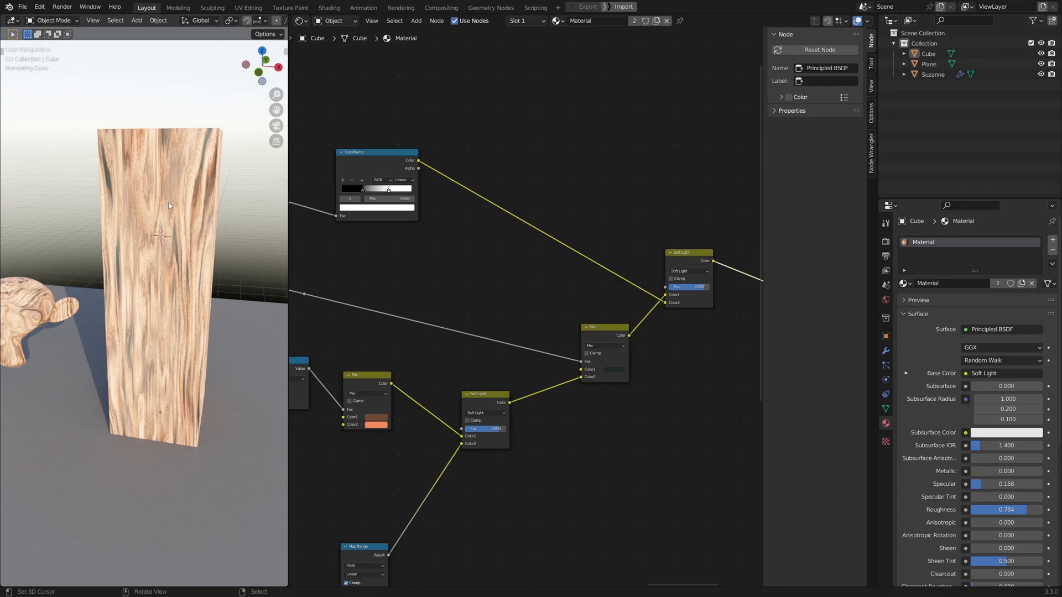
middle_drag(172, 211, 183, 280)
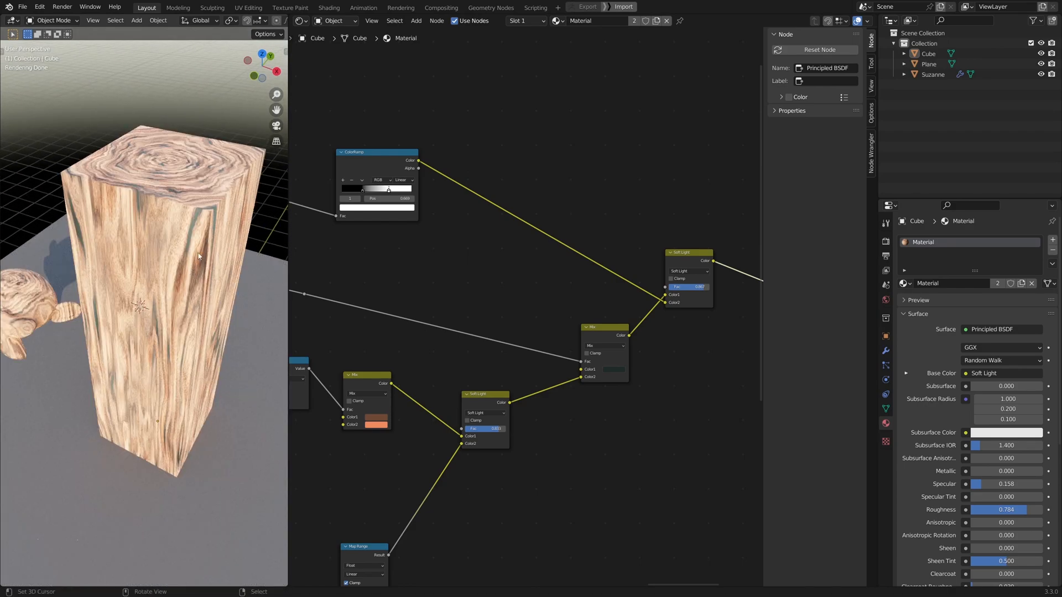